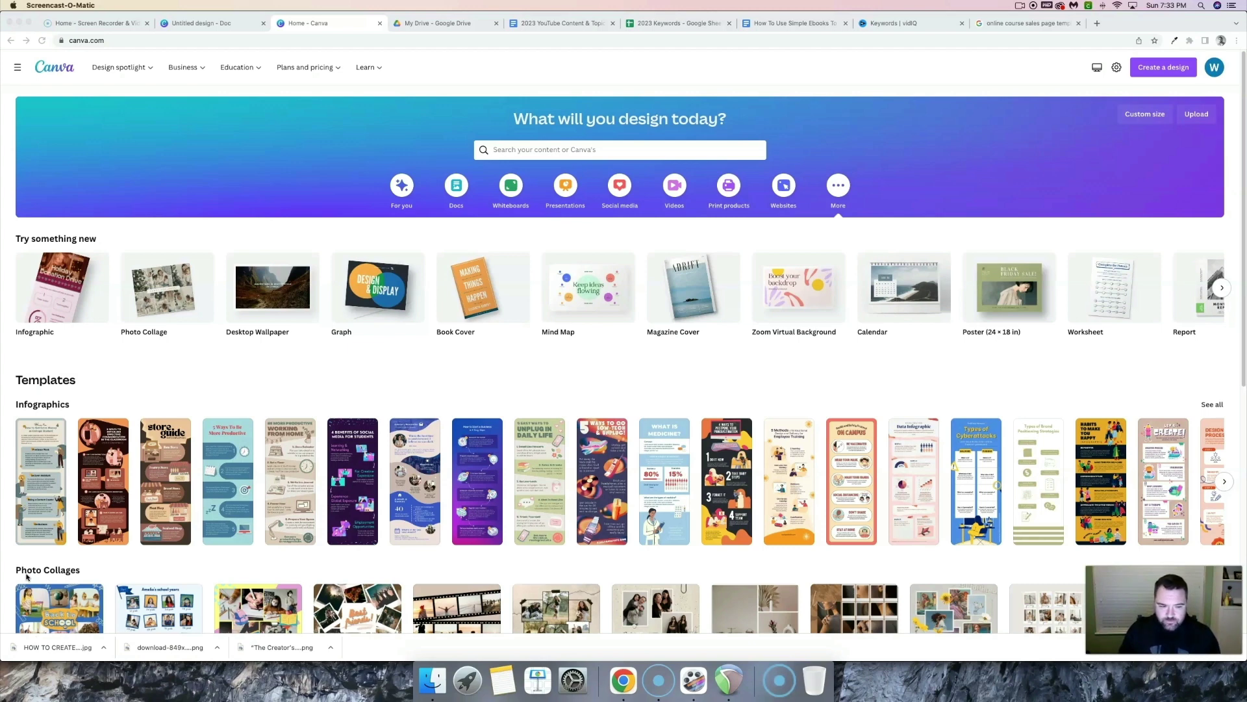
Create a new blank design with a custom size of 1000 × 1000 px.
left_click(1156, 72)
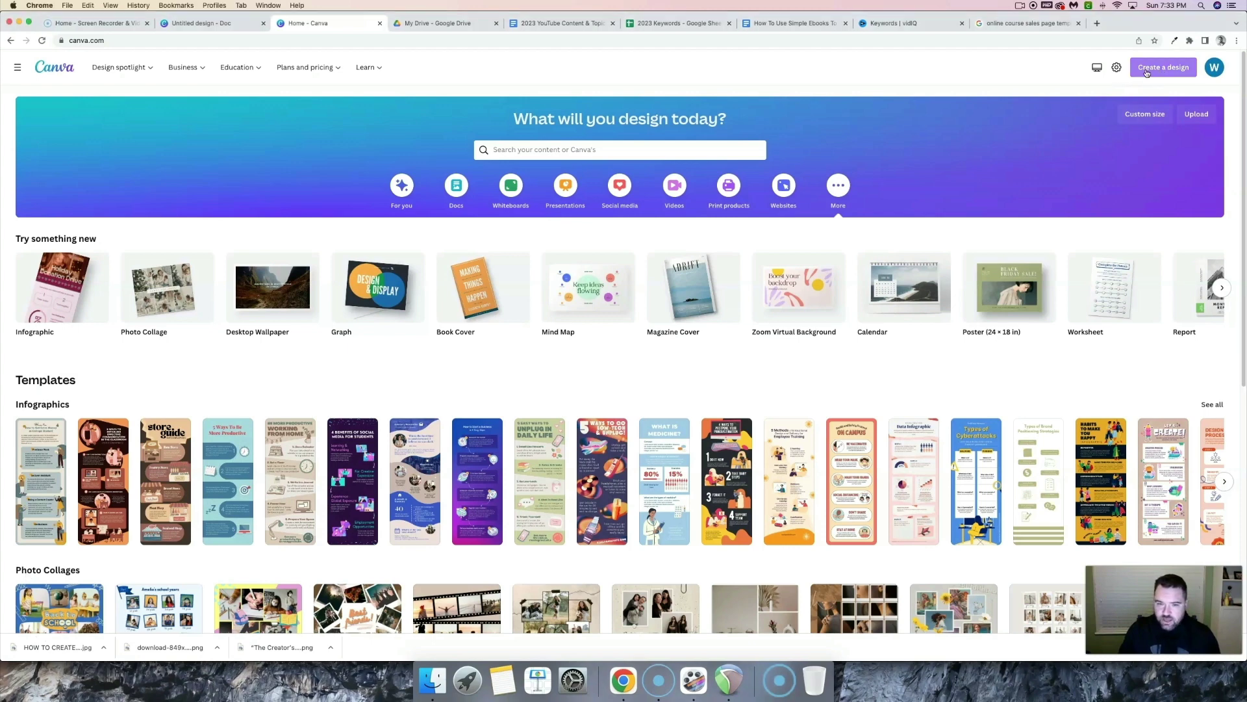
left_click(1147, 71)
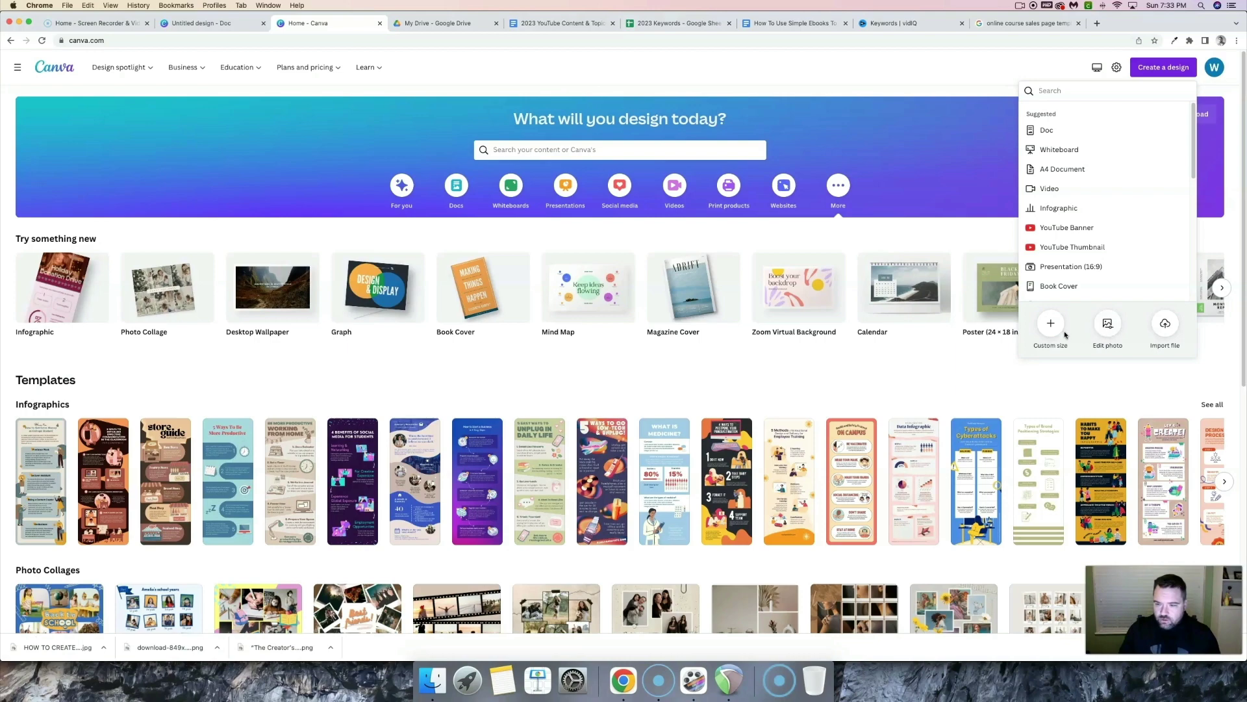
left_click(1060, 331)
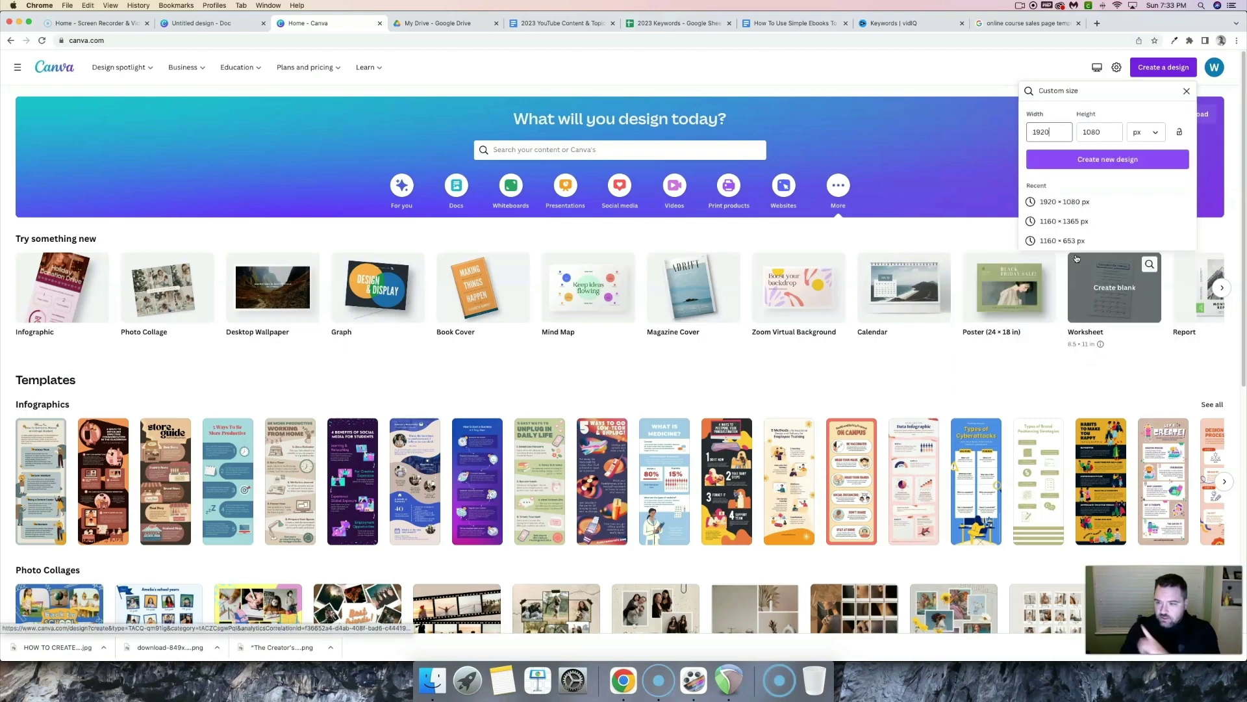
double_click(1053, 131)
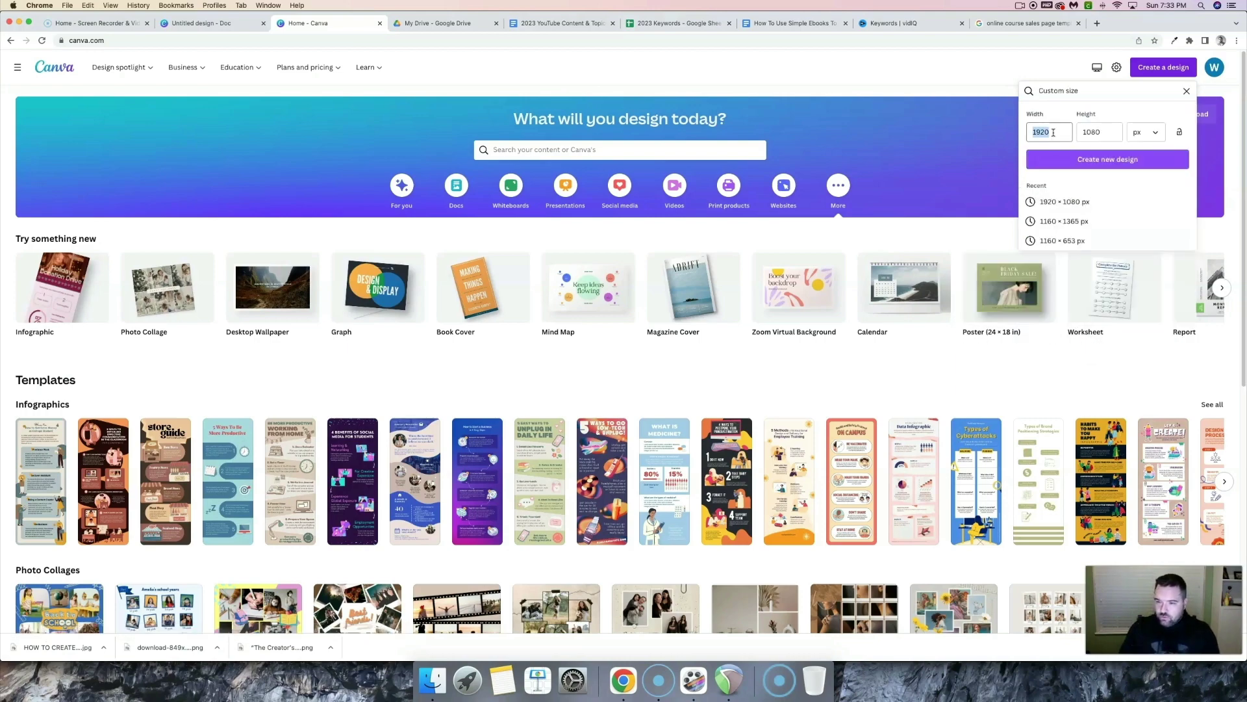
type("1000")
key("Tab")
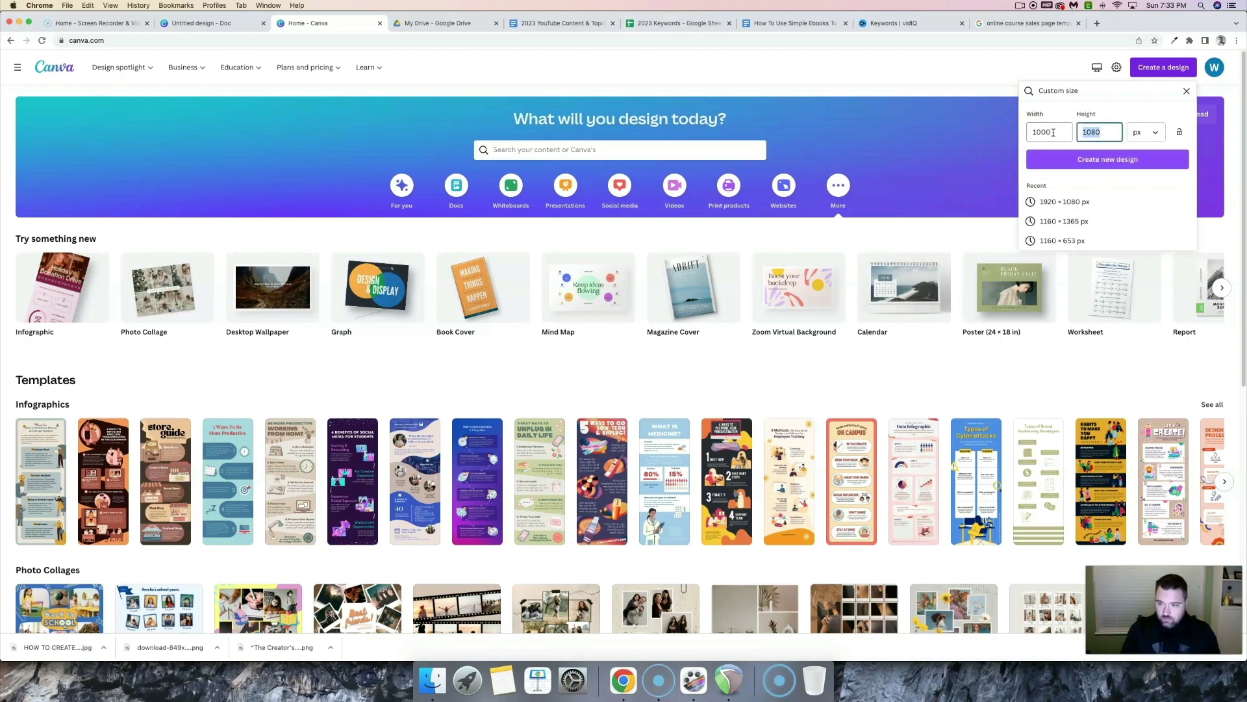
type("1000")
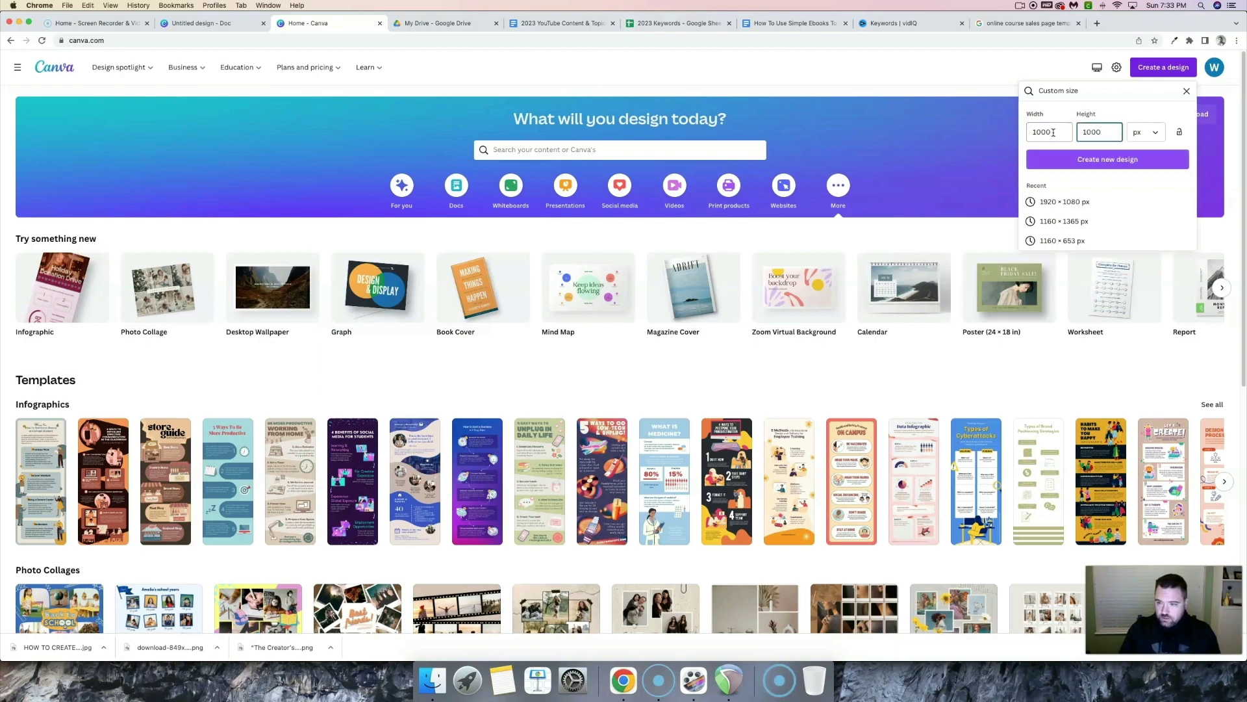
left_click(1086, 159)
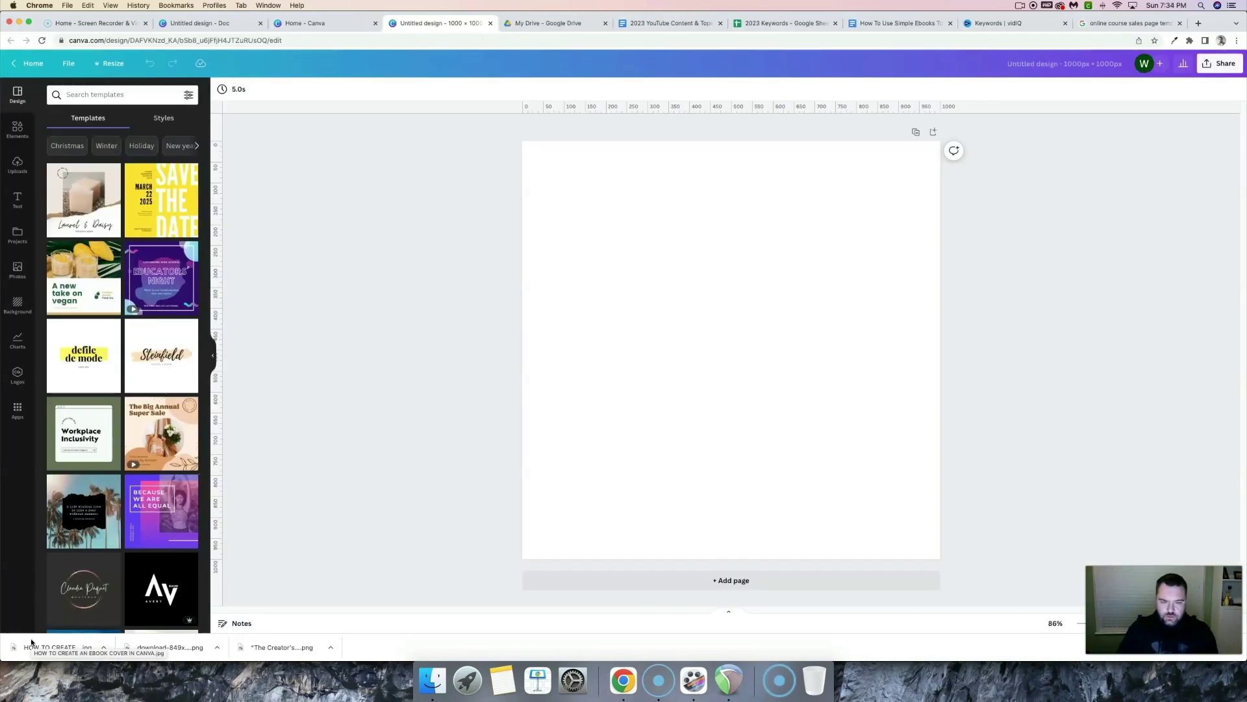
Switch to the Google image results, sample the blue from the ConvertFlow landing page preview and copy its hex code #1f66dd.
left_click(1124, 24)
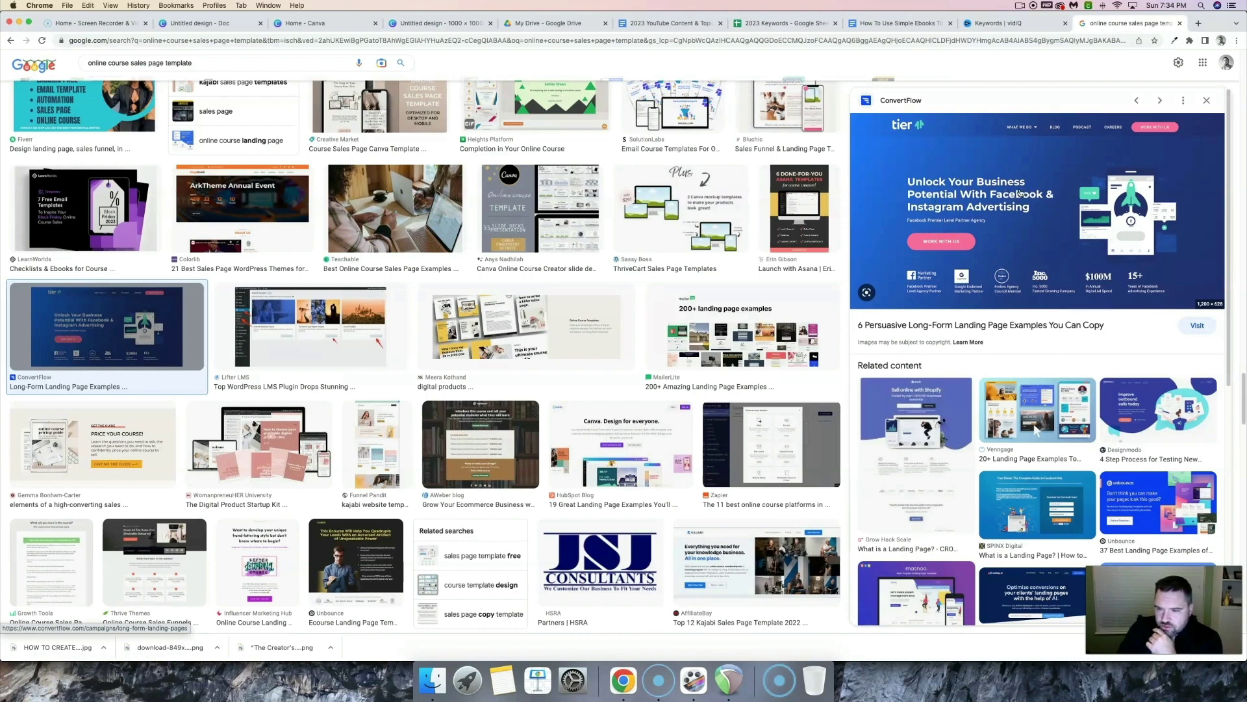
left_click(1174, 41)
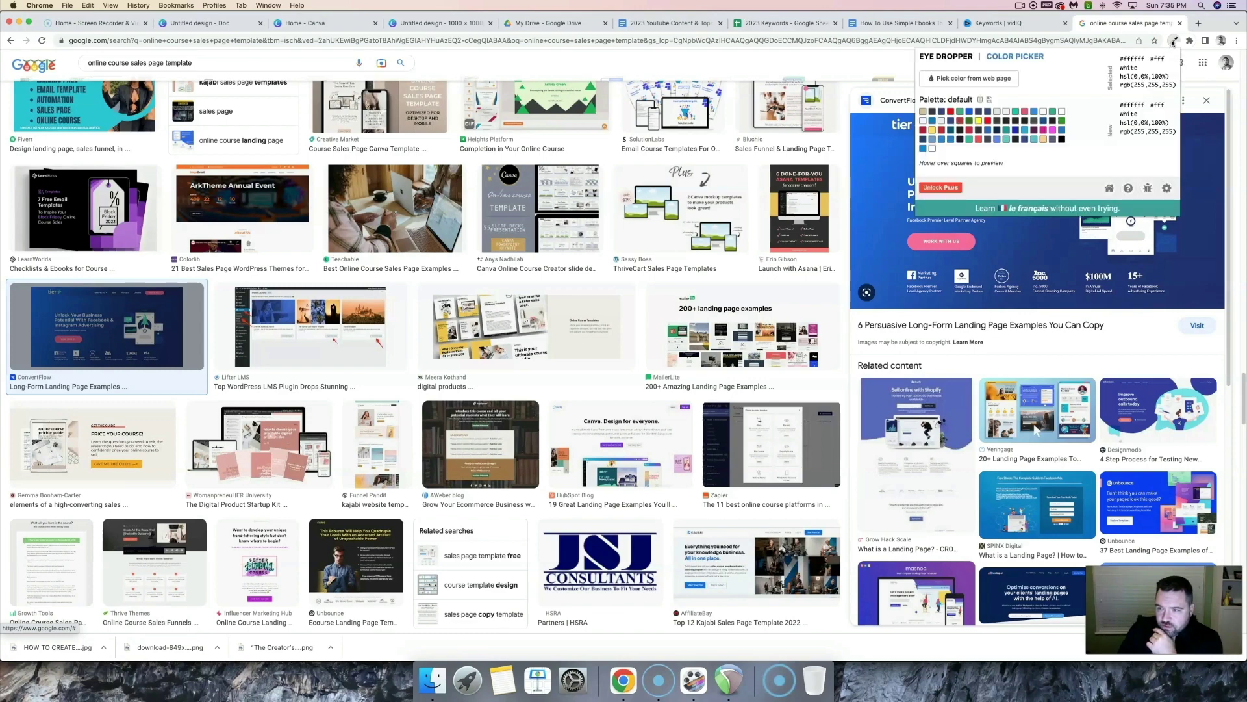
left_click(966, 79)
left_click_drag(903, 155, 904, 350)
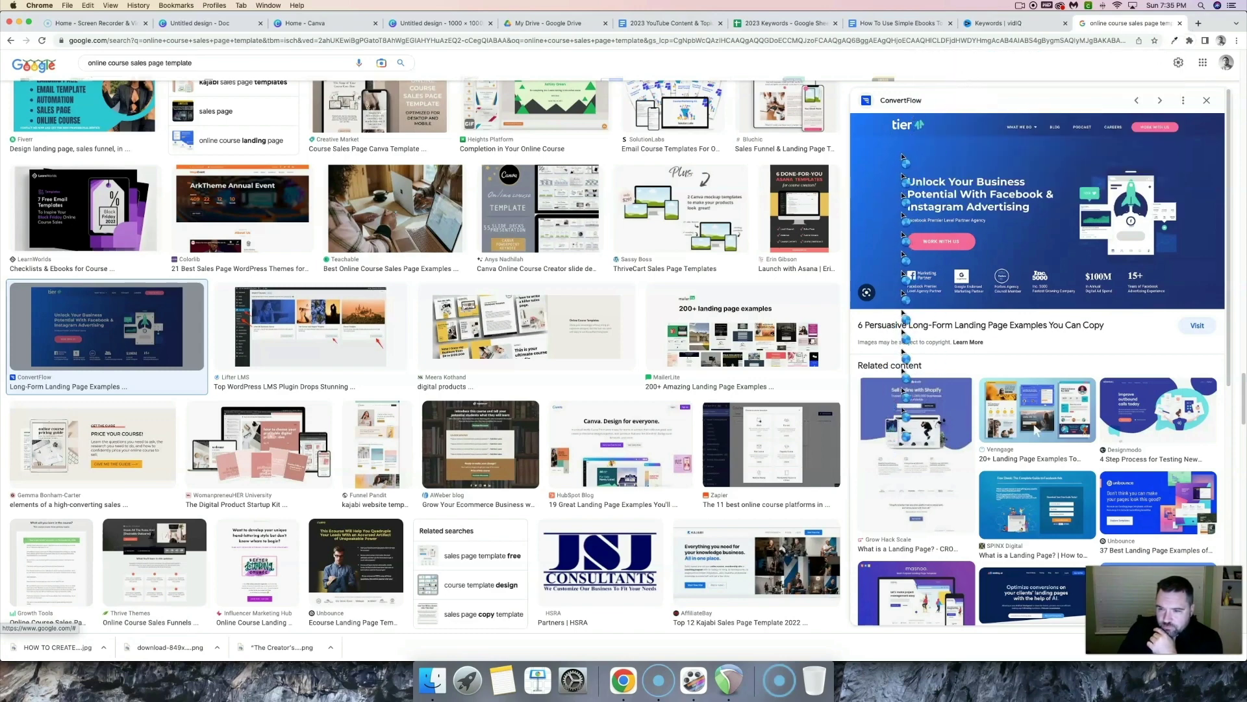
left_click(1174, 41)
left_click_drag(1147, 62, 1124, 61)
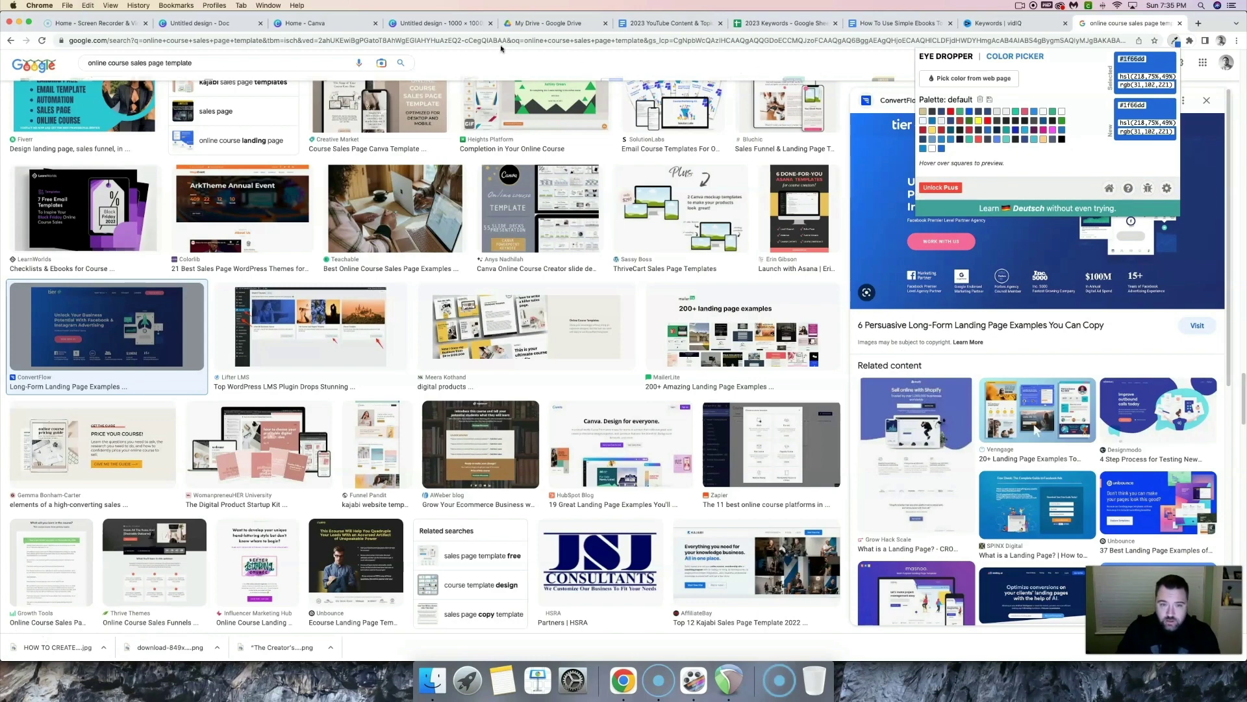
Back in the blank 1000 × 1000 px Canva design, add a square filled with #1F66DD covering the whole page.
left_click(442, 24)
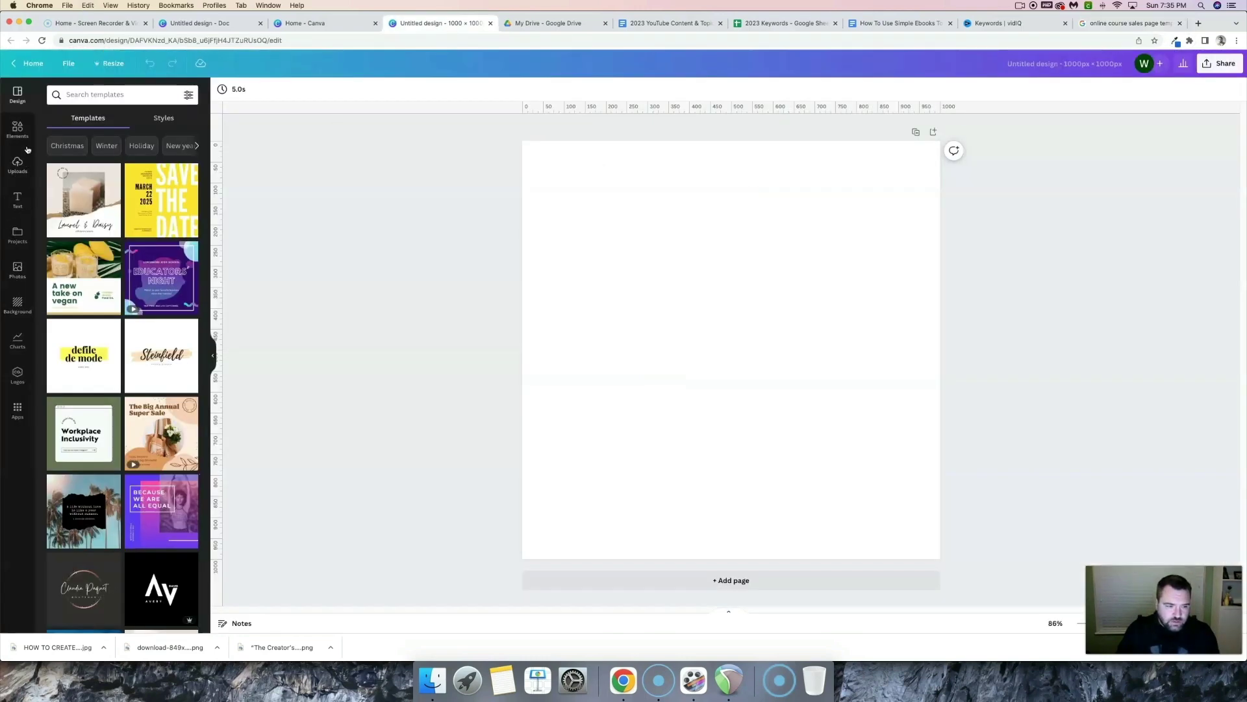
left_click(20, 124)
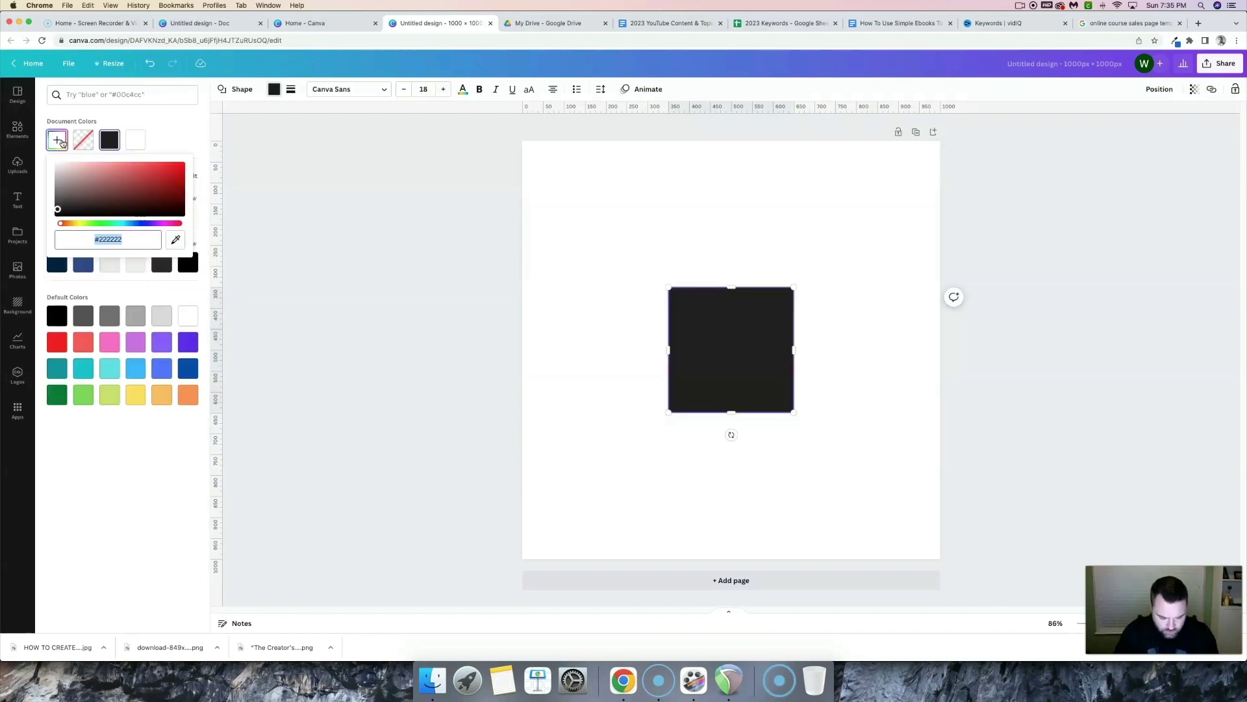
key("super+c")
key("super+v")
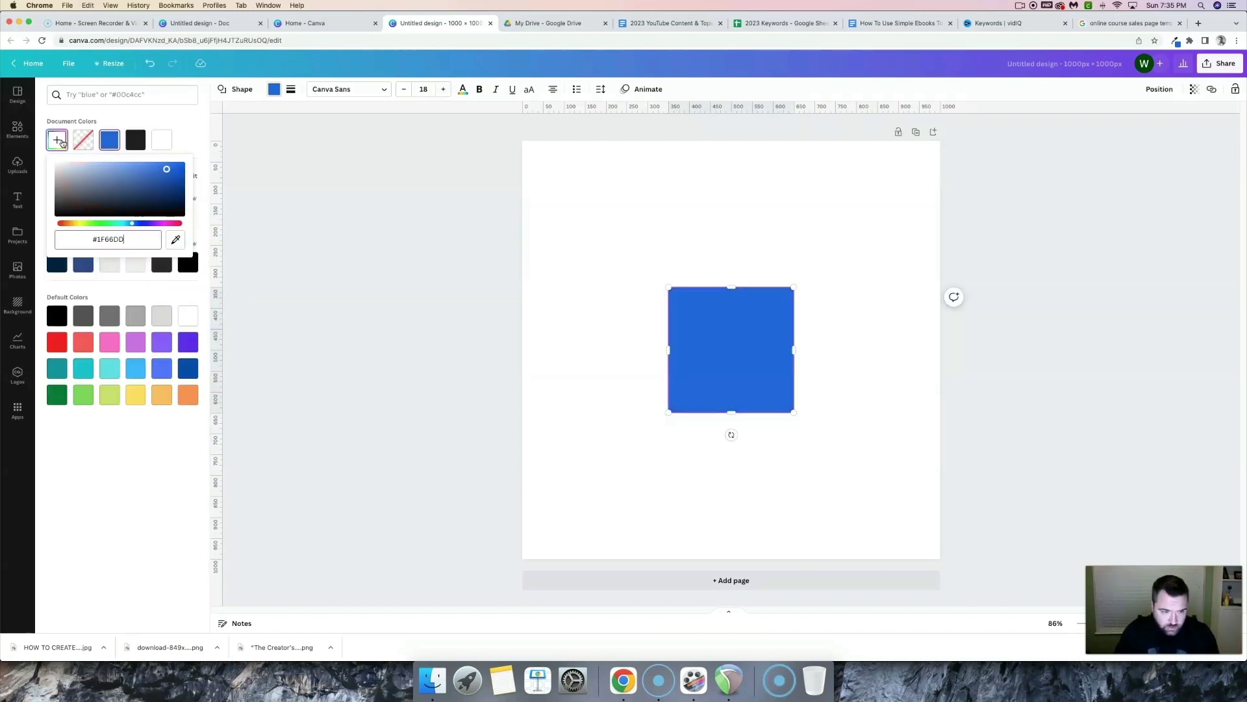
left_click_drag(668, 286, 500, 115)
left_click_drag(795, 411, 949, 569)
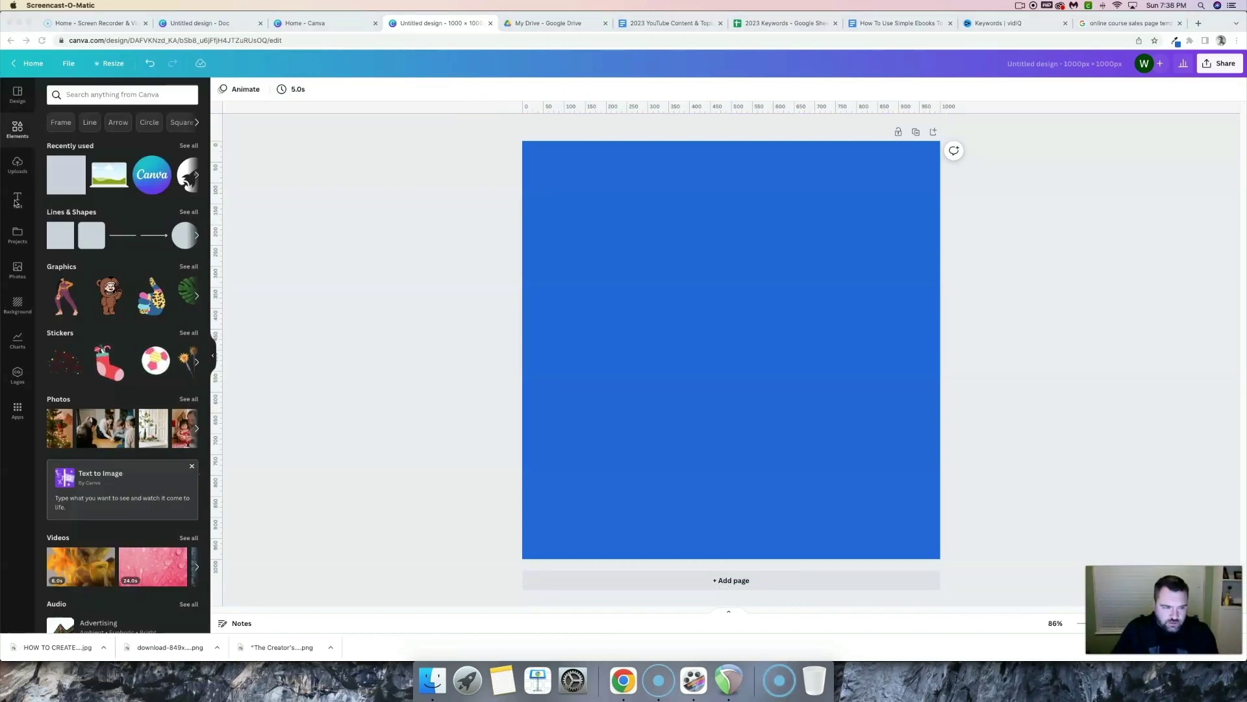
Add a heading reading DESIGN LIFE in the middle of the blue page.
left_click(27, 251)
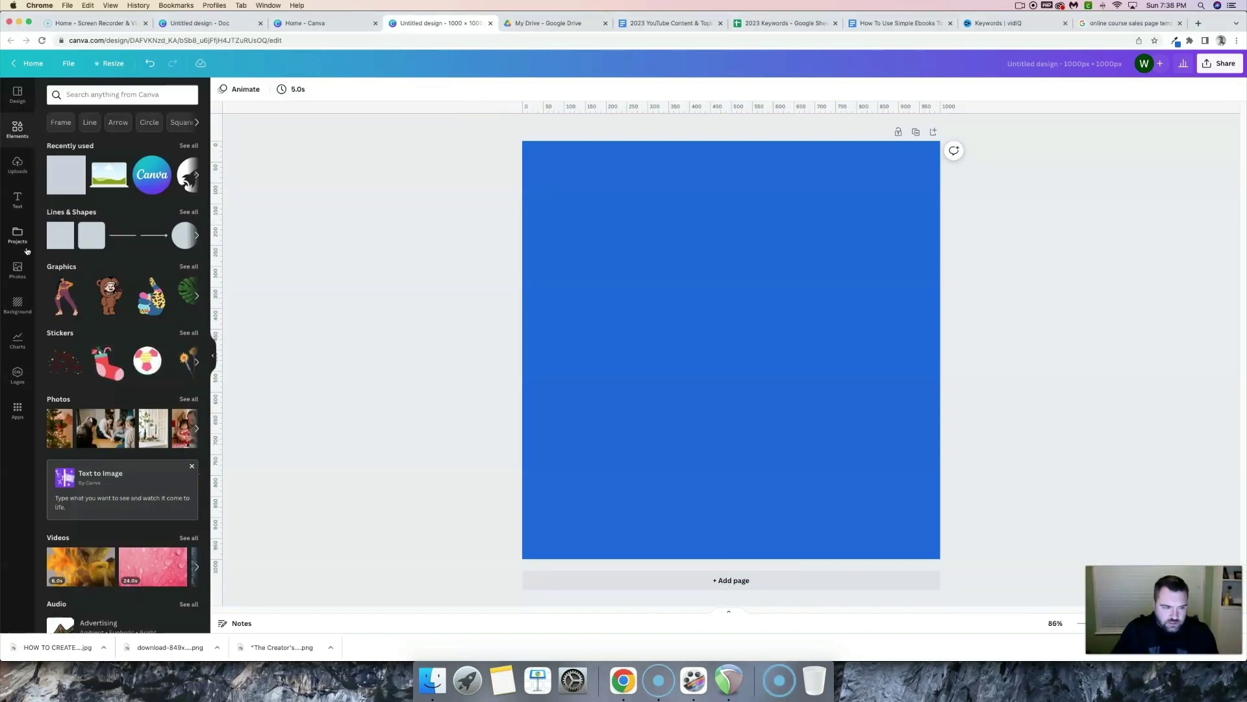
left_click(19, 202)
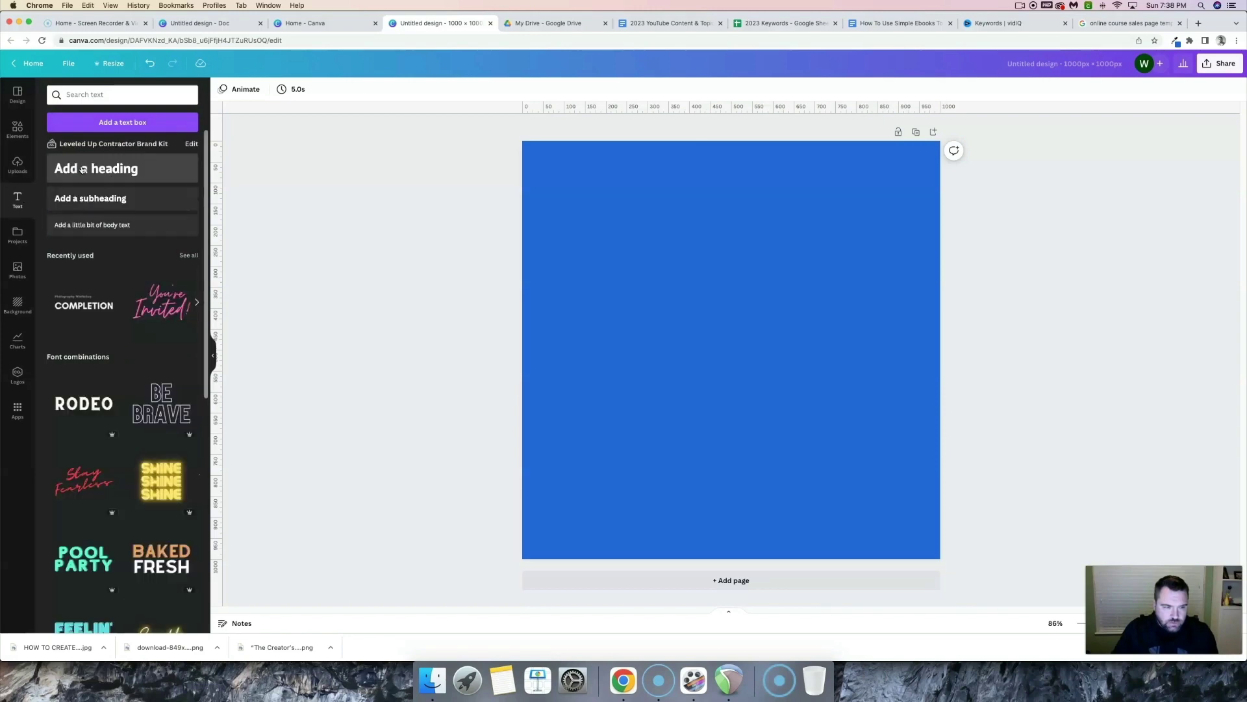
left_click(83, 170)
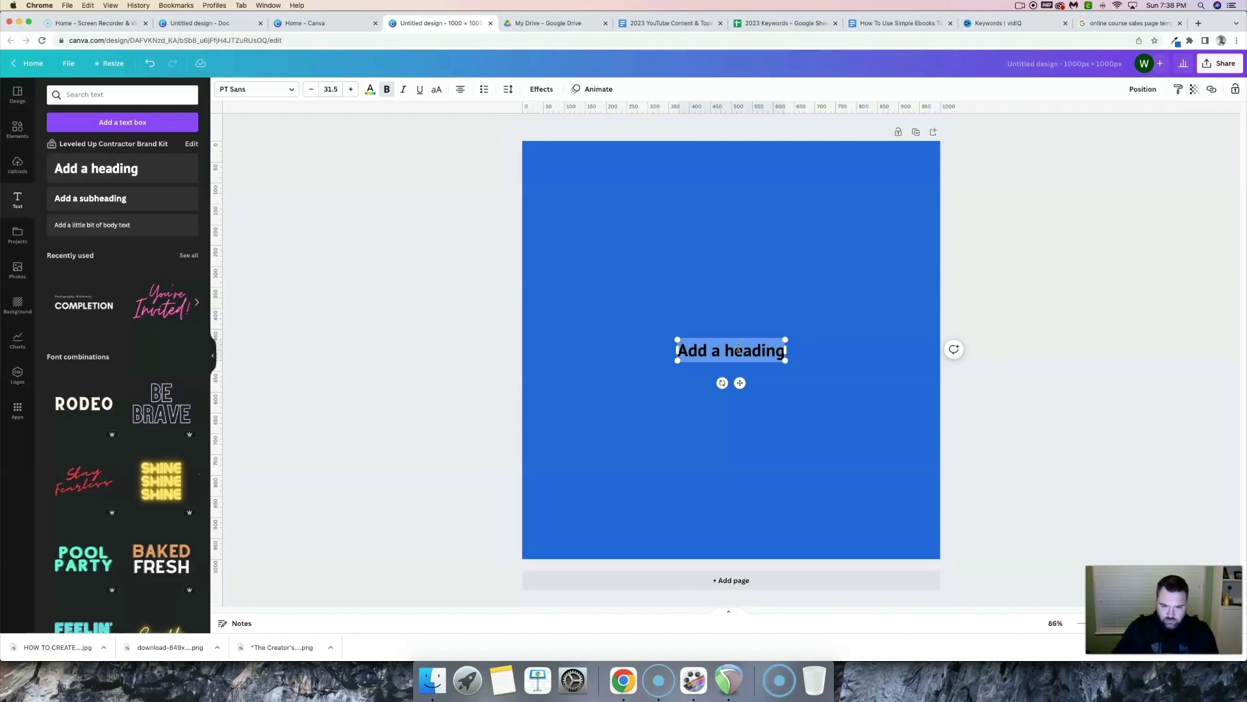
type("DE")
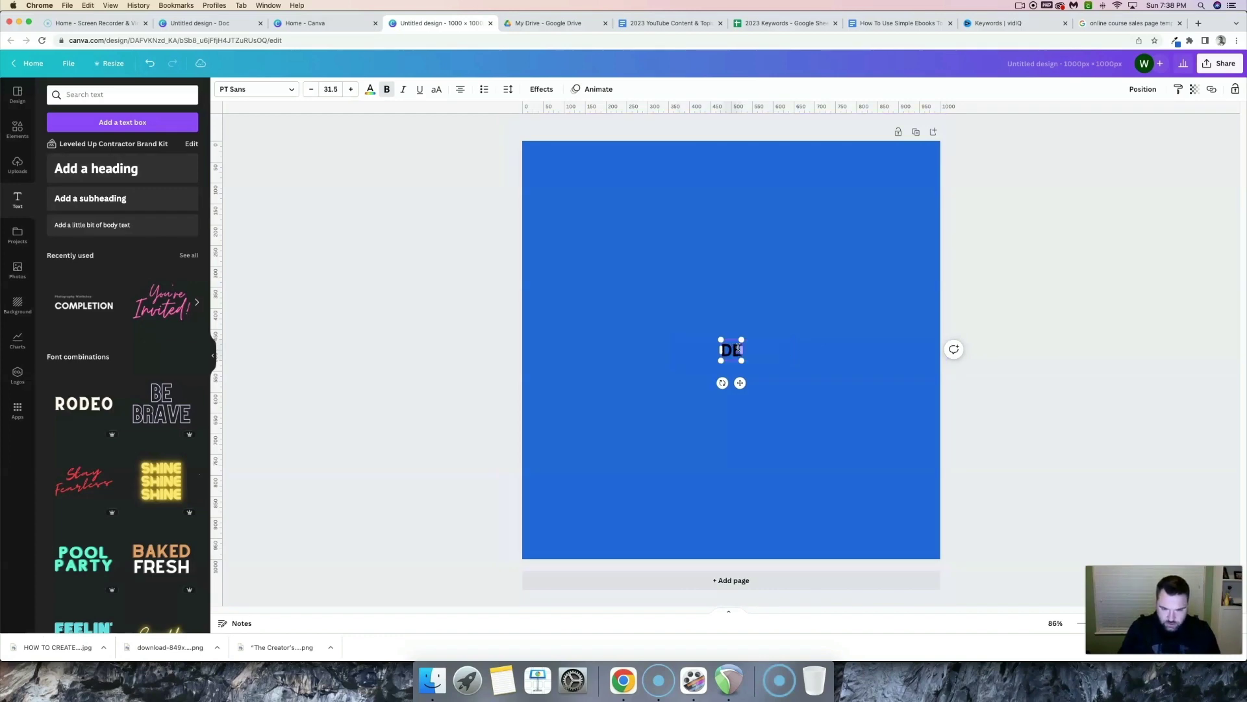
type("SIGN")
key("BackSpace")
key("BackSpace")
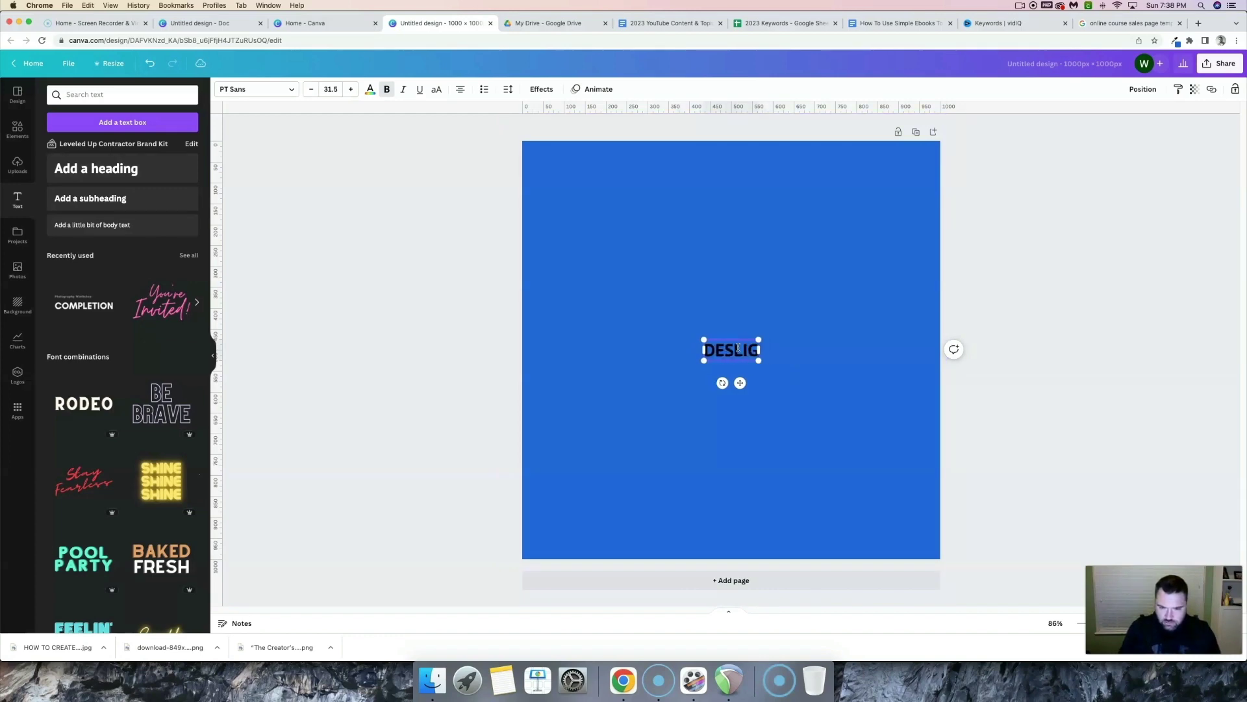
type("GN LIFE")
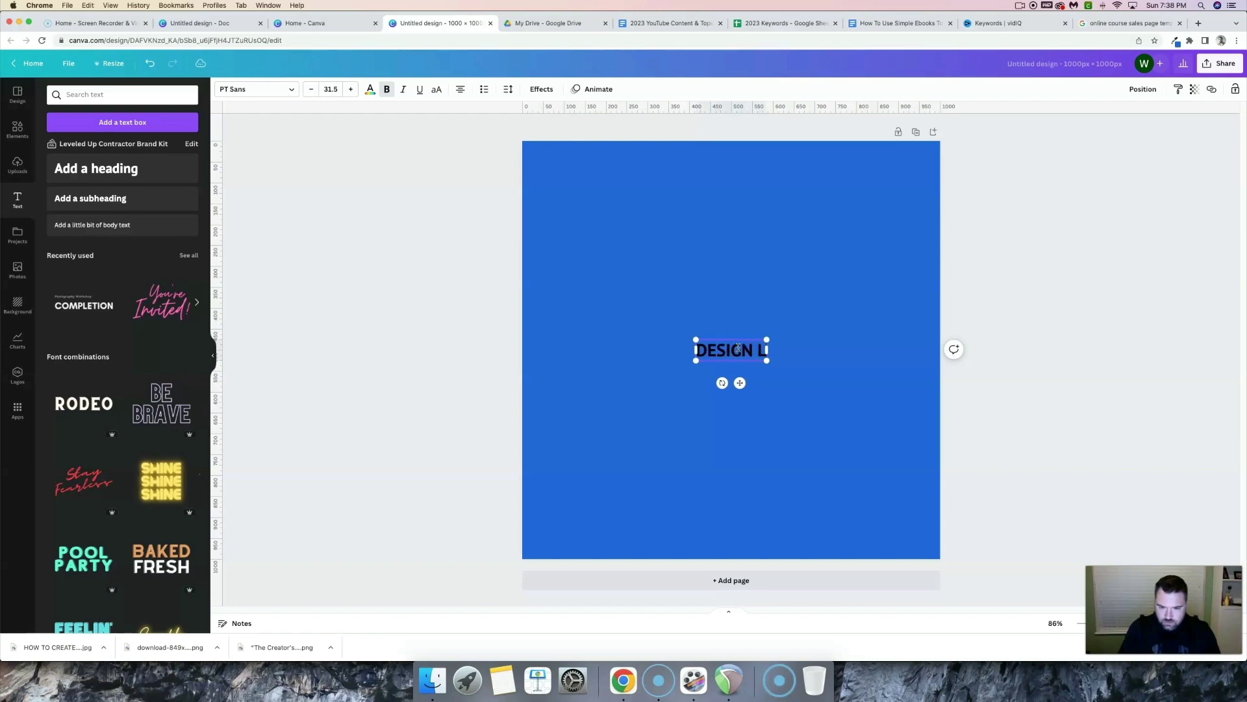
left_click(739, 272)
Format the DESIGN LIFE heading in white with the Montserrat Extra-Bold font.
mouse_move(729, 352)
left_mouse_down()
mouse_move(697, 193)
mouse_move(716, 166)
mouse_move(726, 342)
left_mouse_up()
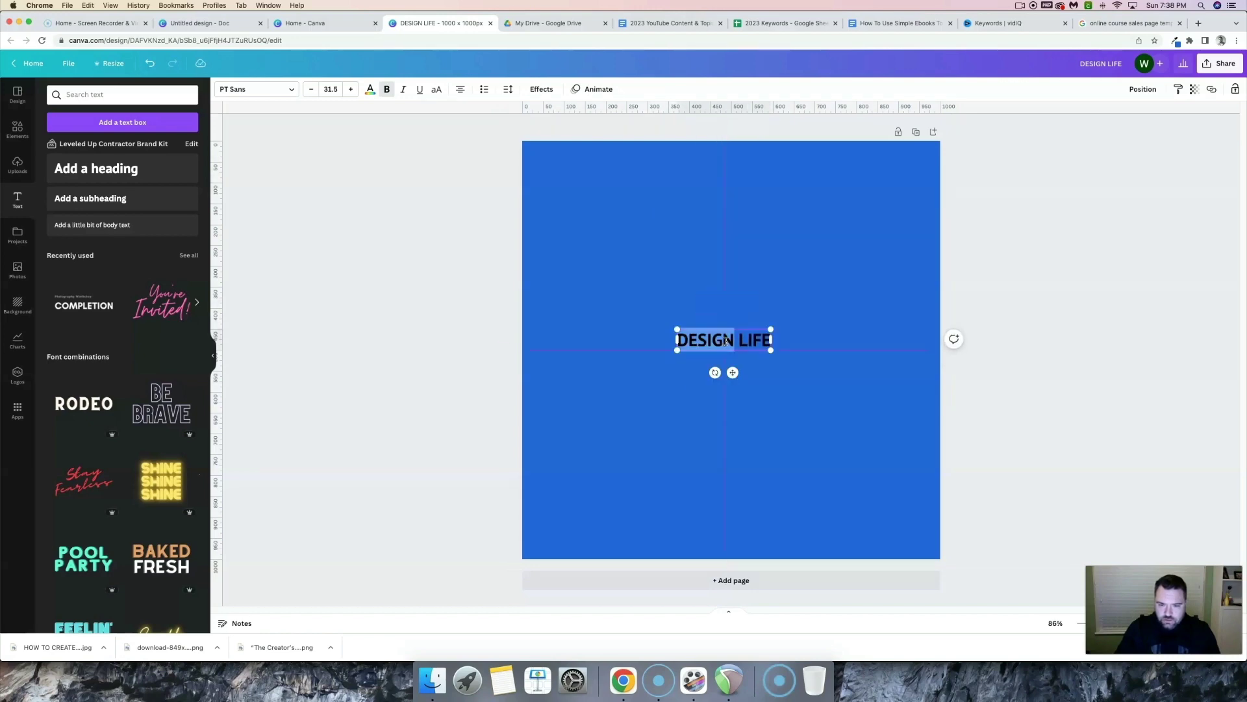
left_click(371, 91)
left_click(140, 142)
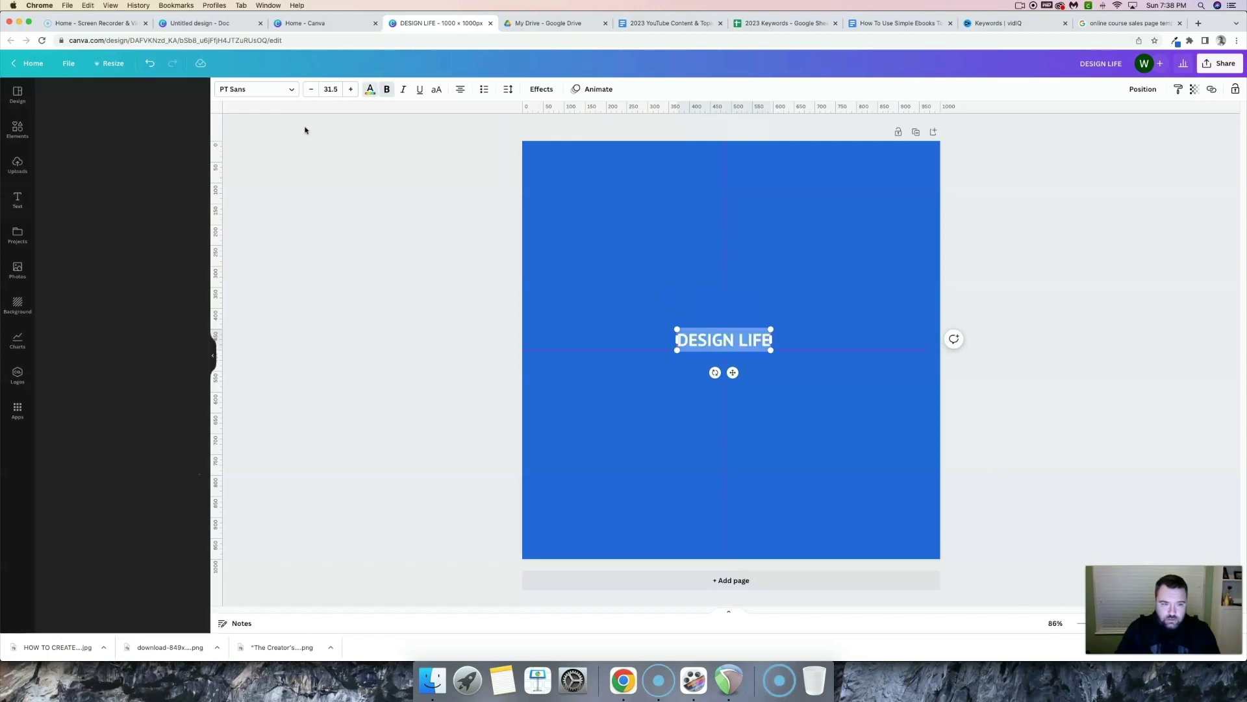
left_click(252, 91)
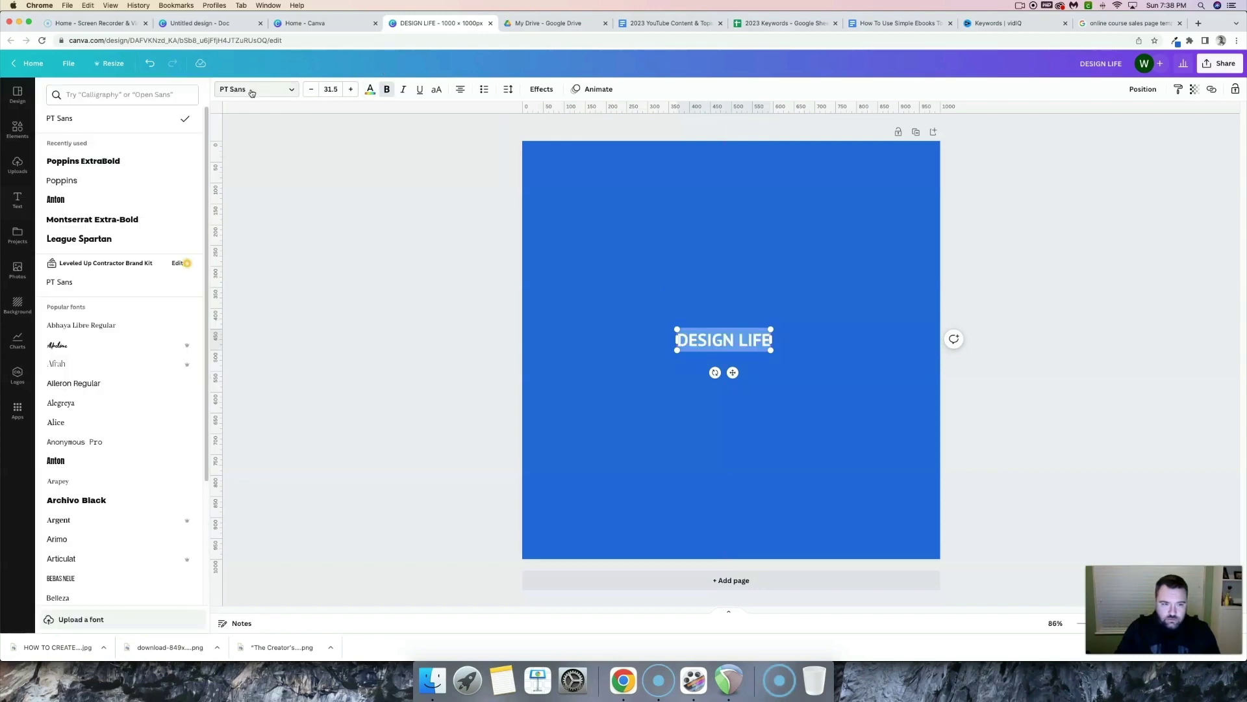
left_click(128, 94)
type("MONTS")
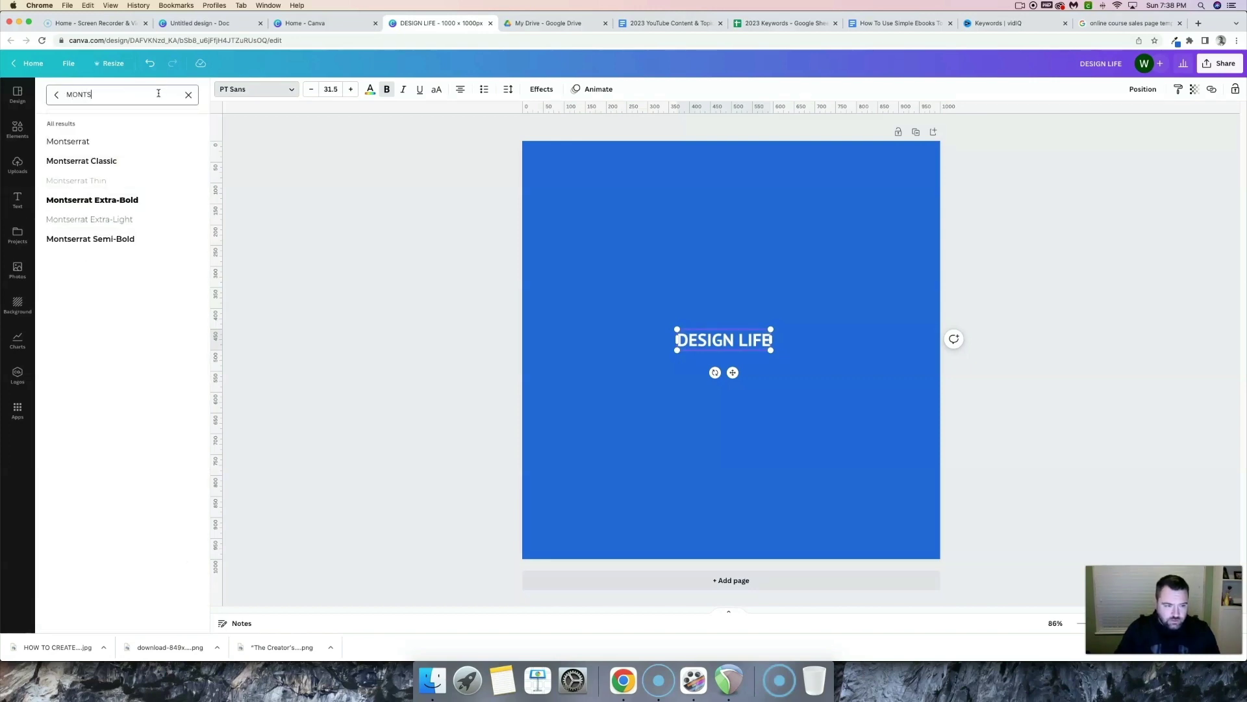
left_click(106, 201)
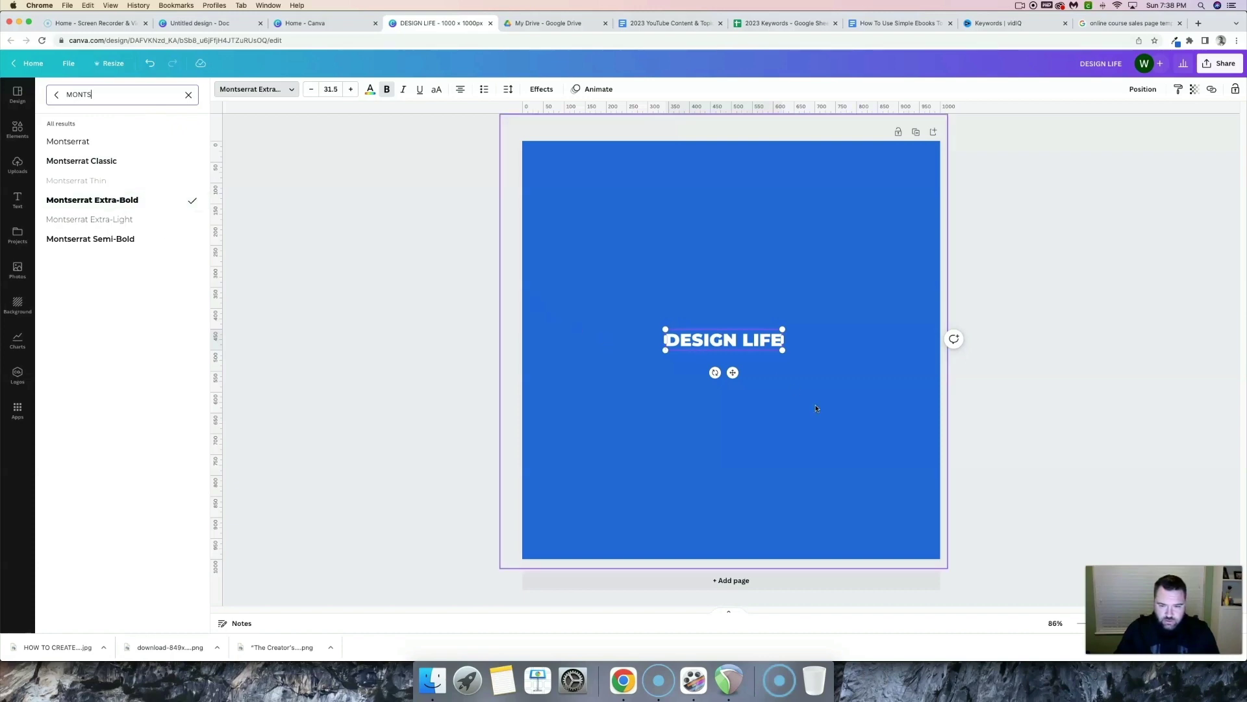
Enlarge the DESIGN LIFE heading to a font size of about 83 and centre it horizontally on the page.
left_click_drag(646, 304, 570, 230)
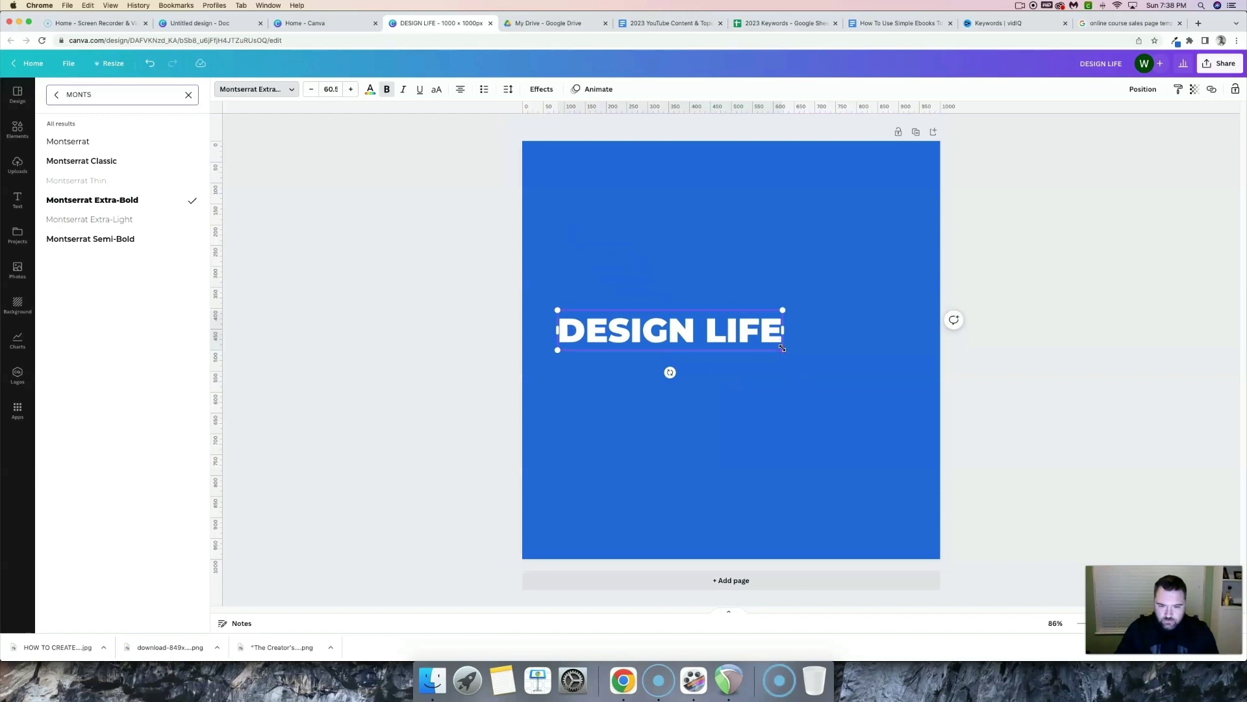
left_click_drag(782, 349, 865, 365)
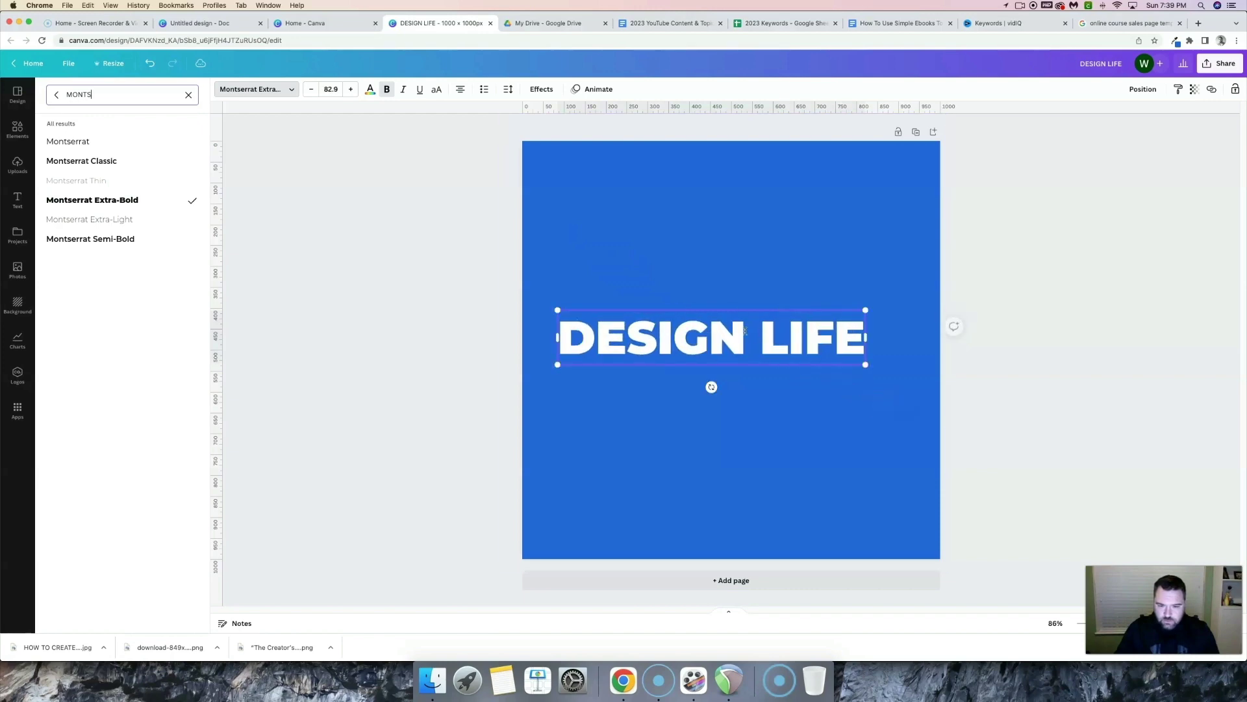
left_click(720, 284)
left_click_drag(738, 349, 759, 347)
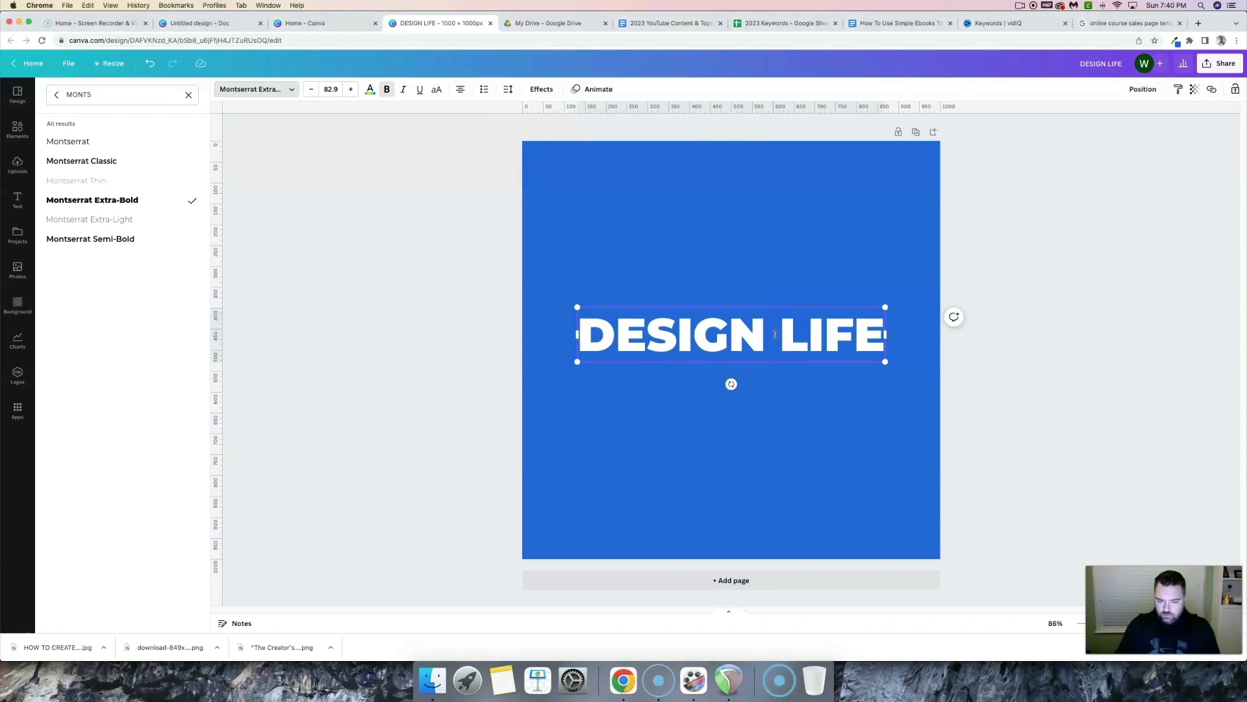
Remove the space between the heading's two words so it reads DESIGNLIFE.
left_click(775, 334)
key("BackSpace")
left_click(749, 257)
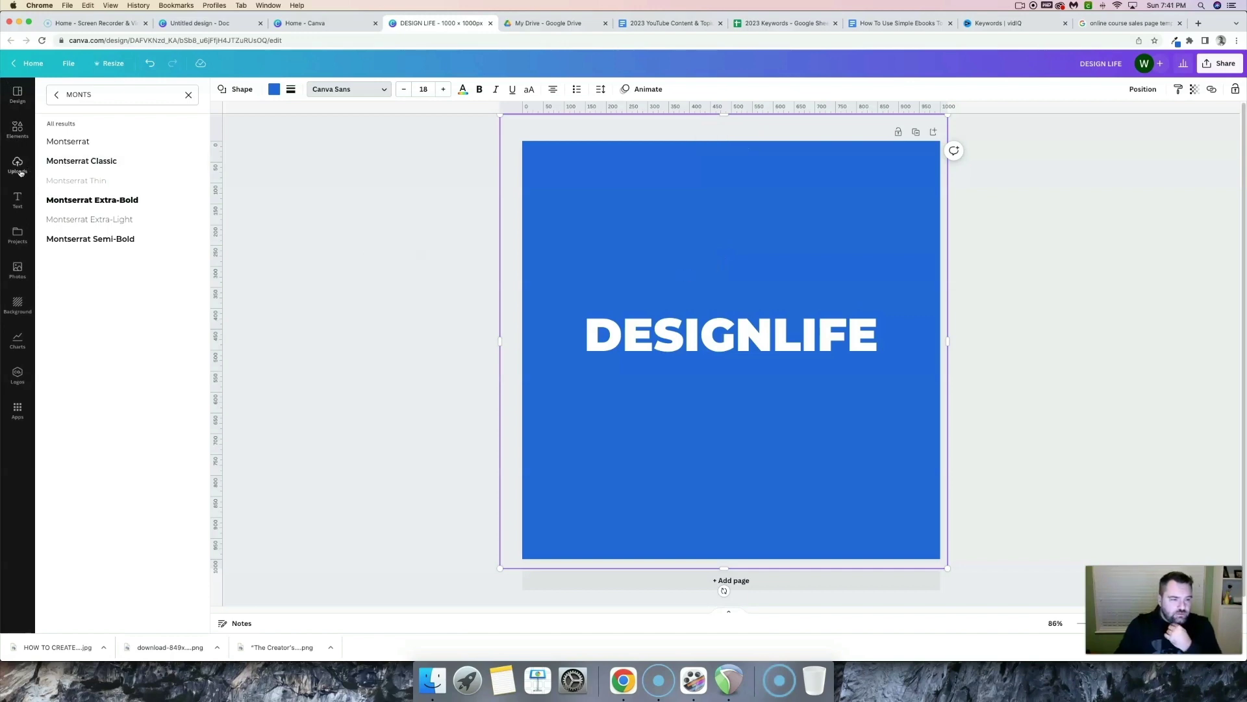
Find the thin "Happy Holidays!" font combination among the text presets and add it to the page.
left_click(17, 198)
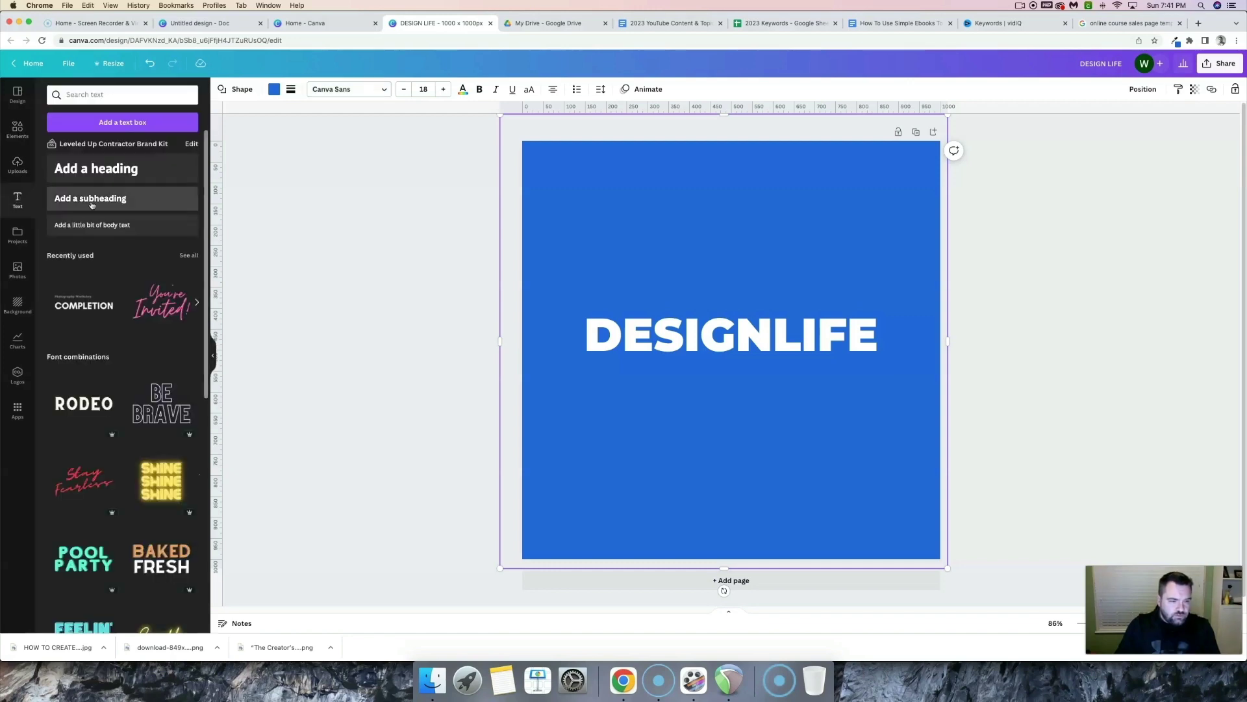
scroll(126, 340, "down", 5)
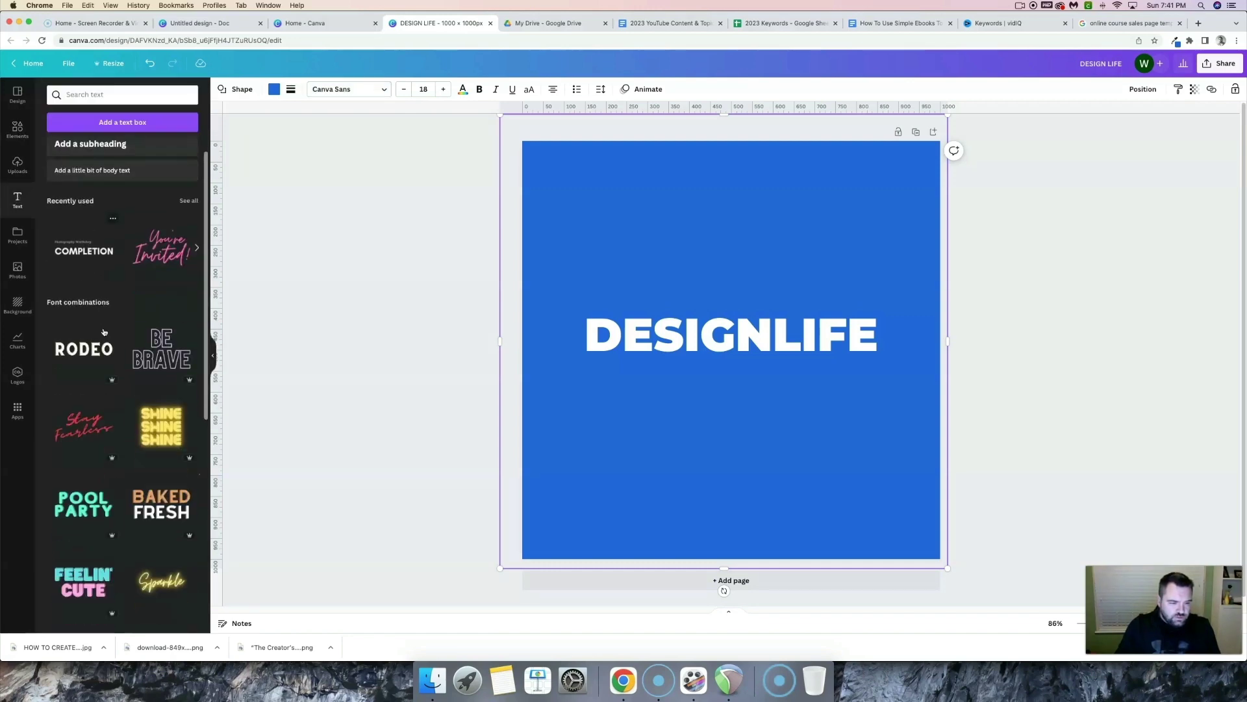
scroll(126, 339, "down", 5)
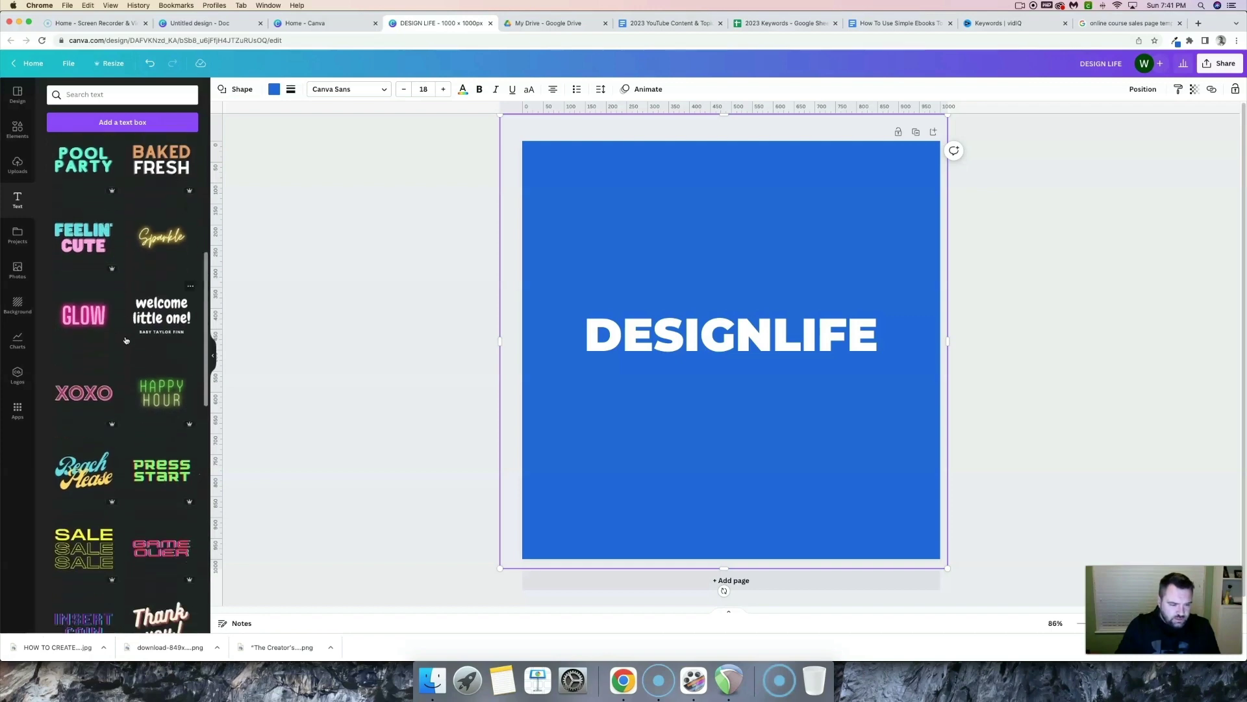
scroll(126, 339, "down", 8)
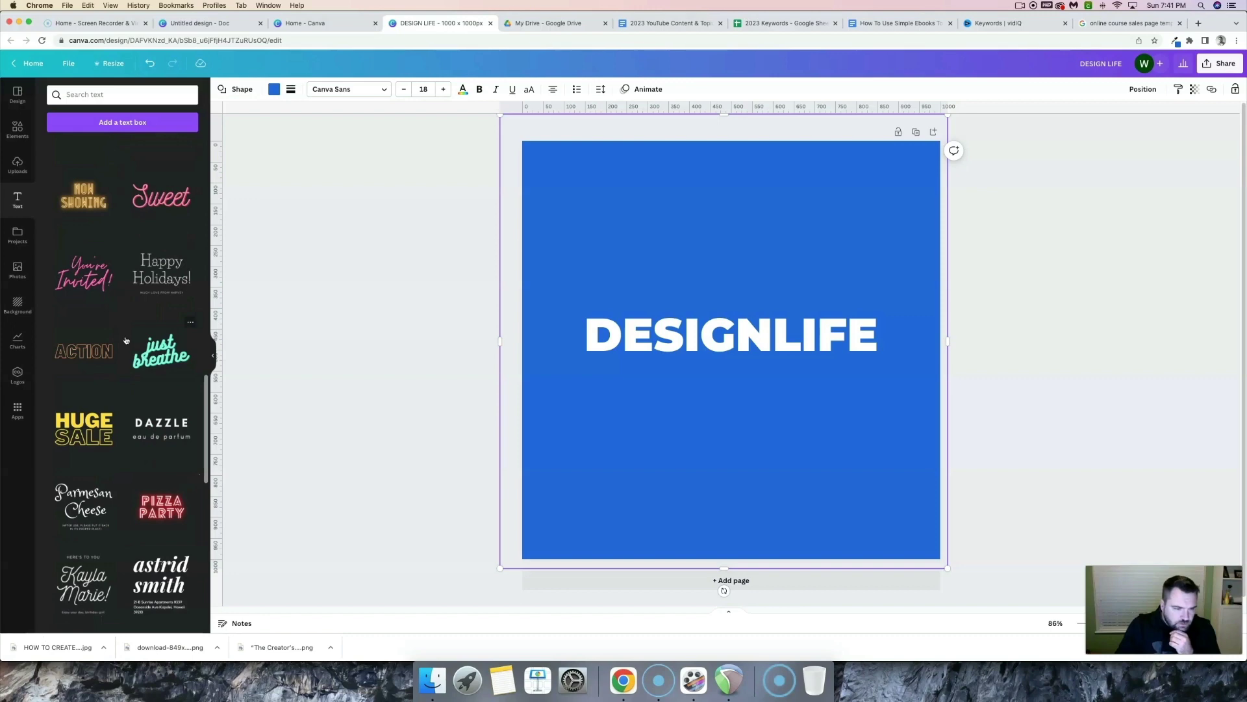
left_click(156, 276)
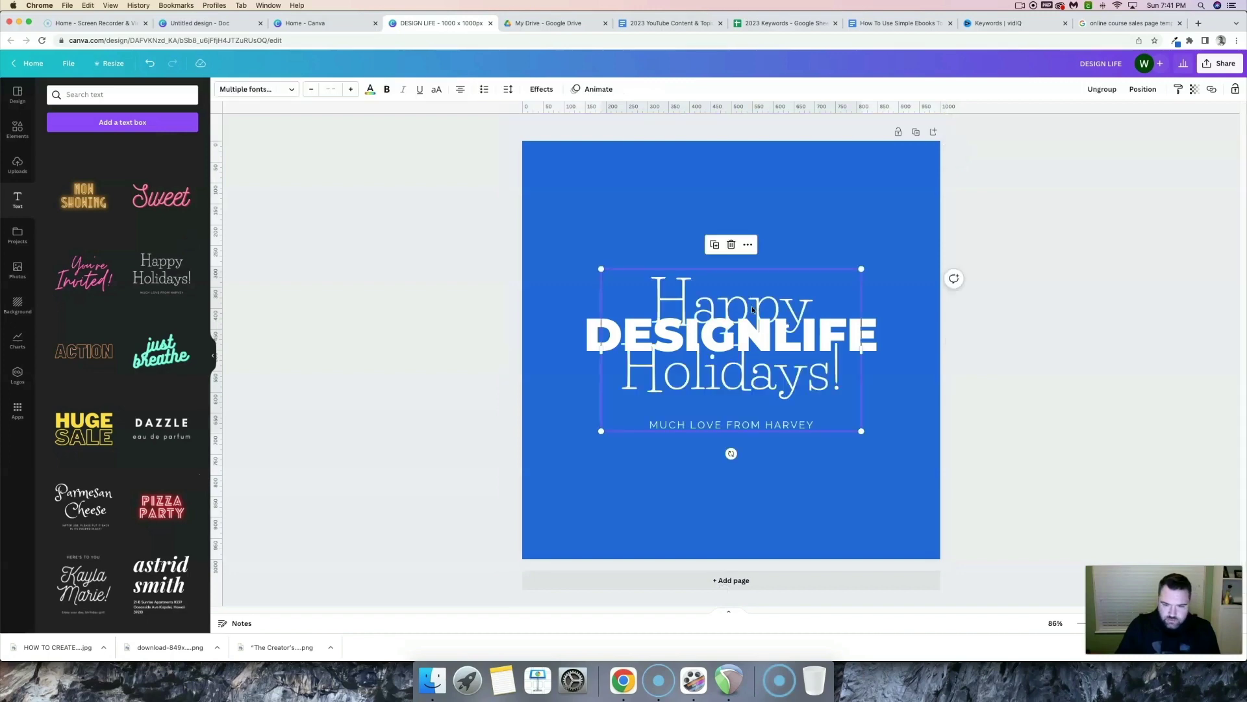
Delete the large "Happy Holidays!" text from the added font combination, keeping only its small line of text.
left_click(732, 426)
double_click(743, 425)
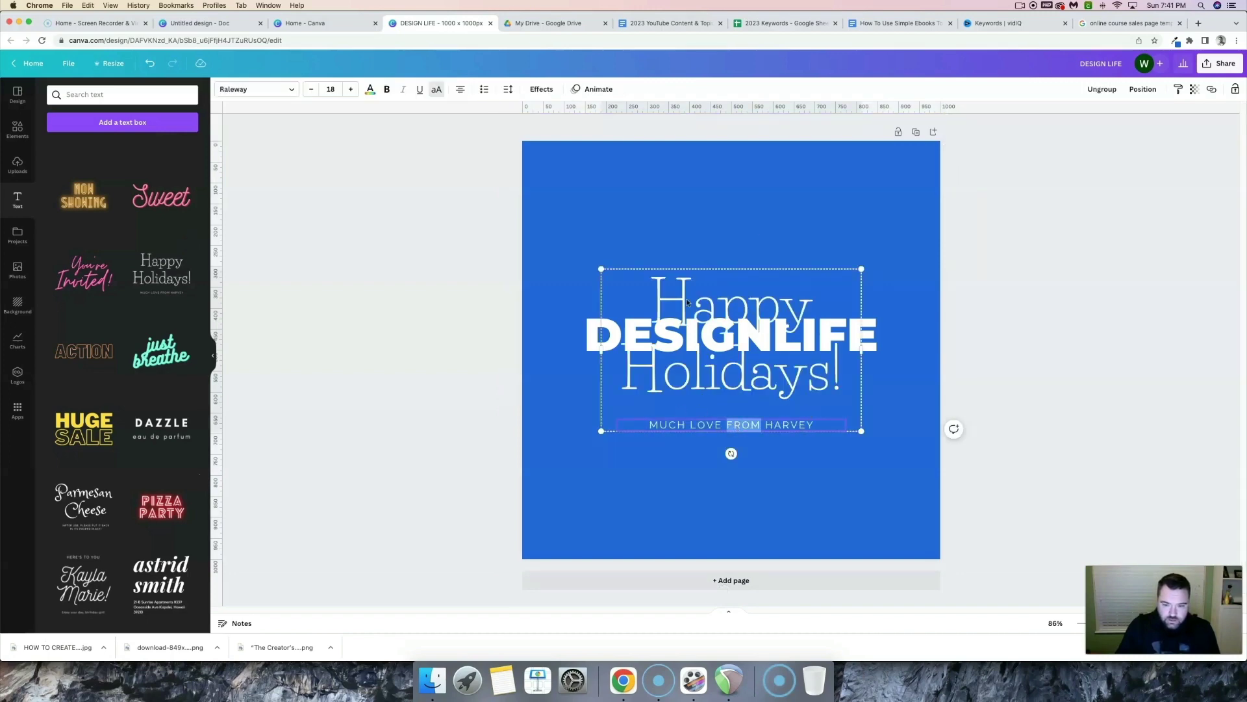
left_click(633, 218)
left_click(683, 307)
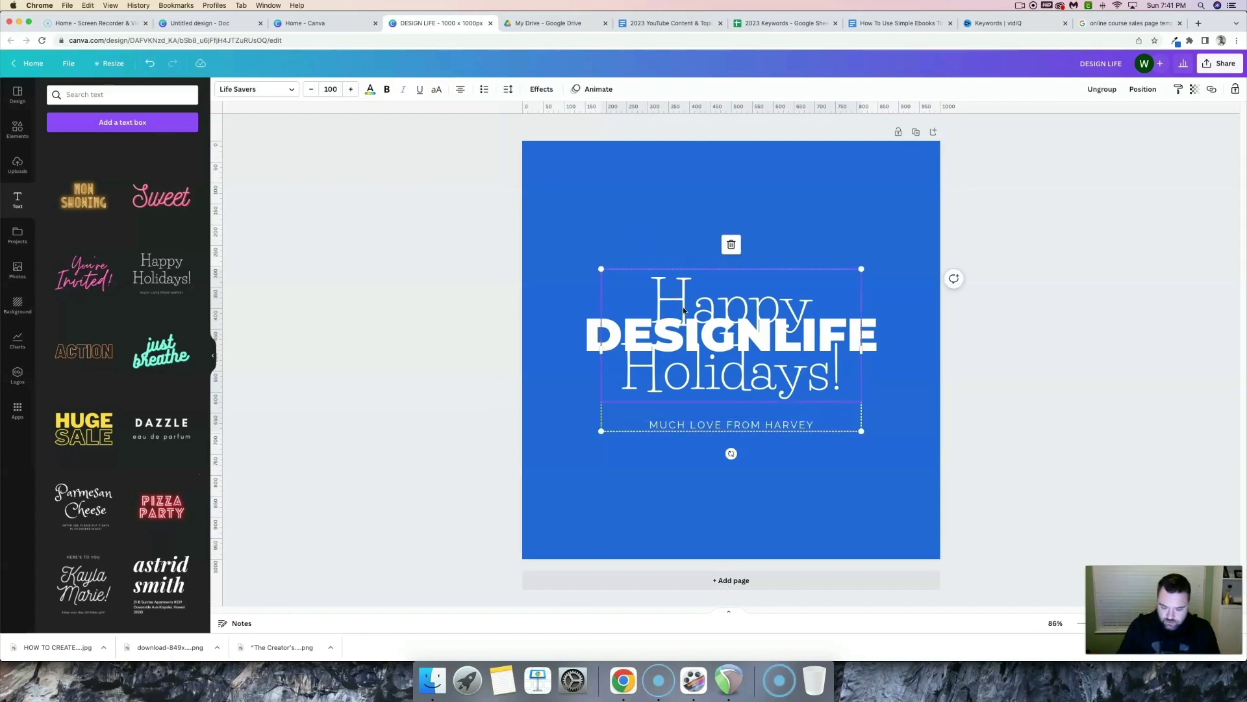
key("Delete")
Replace the wording of the small Raleway line below the heading with UNIVERSITY.
scroll(170, 289, "down", 5)
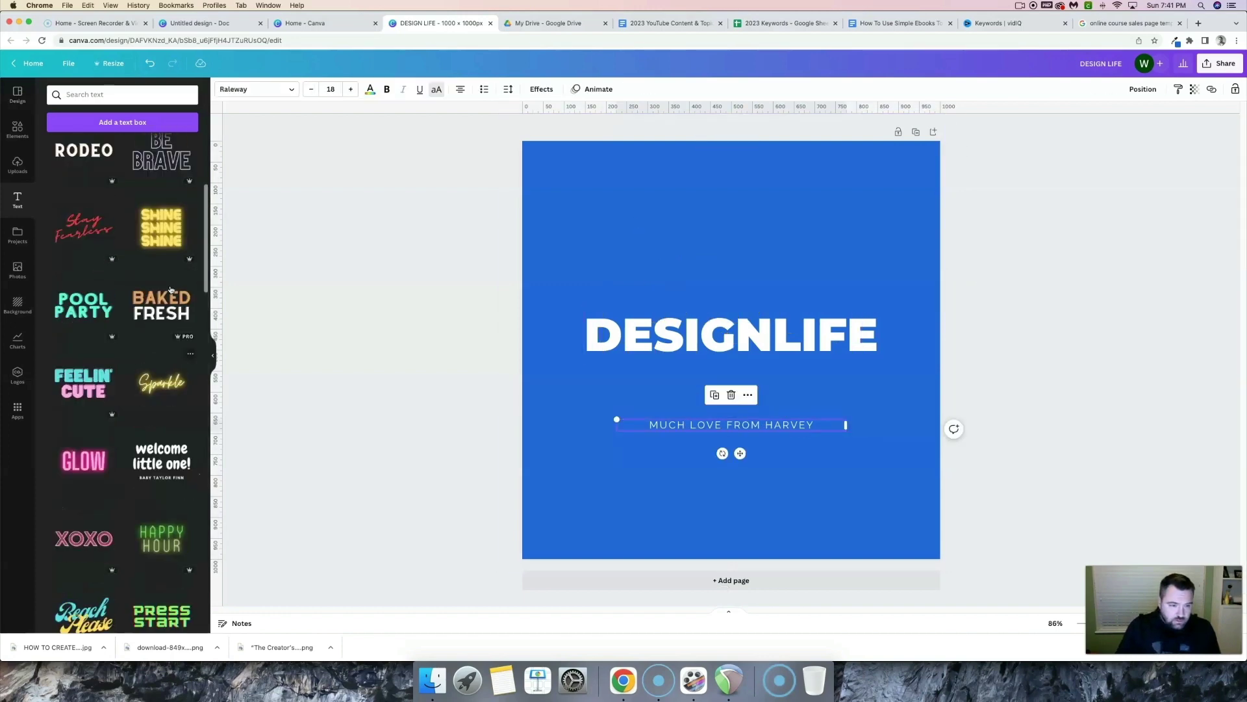
scroll(170, 289, "up", 5)
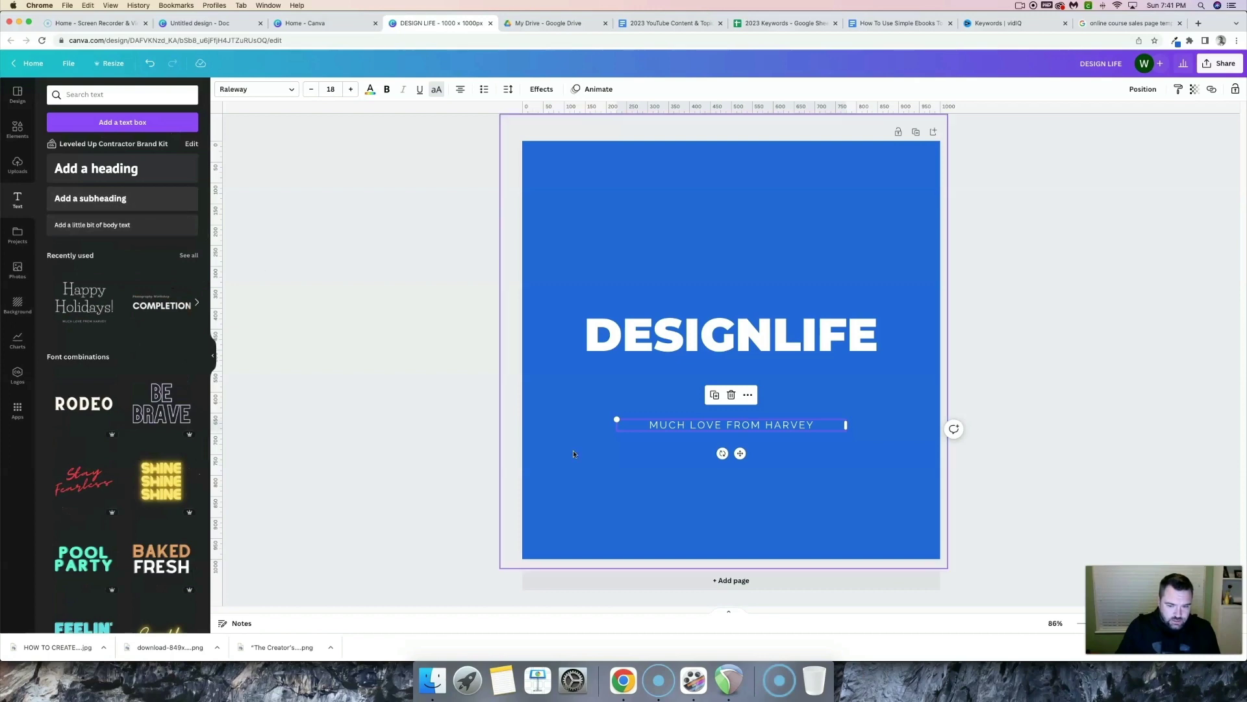
double_click(723, 424)
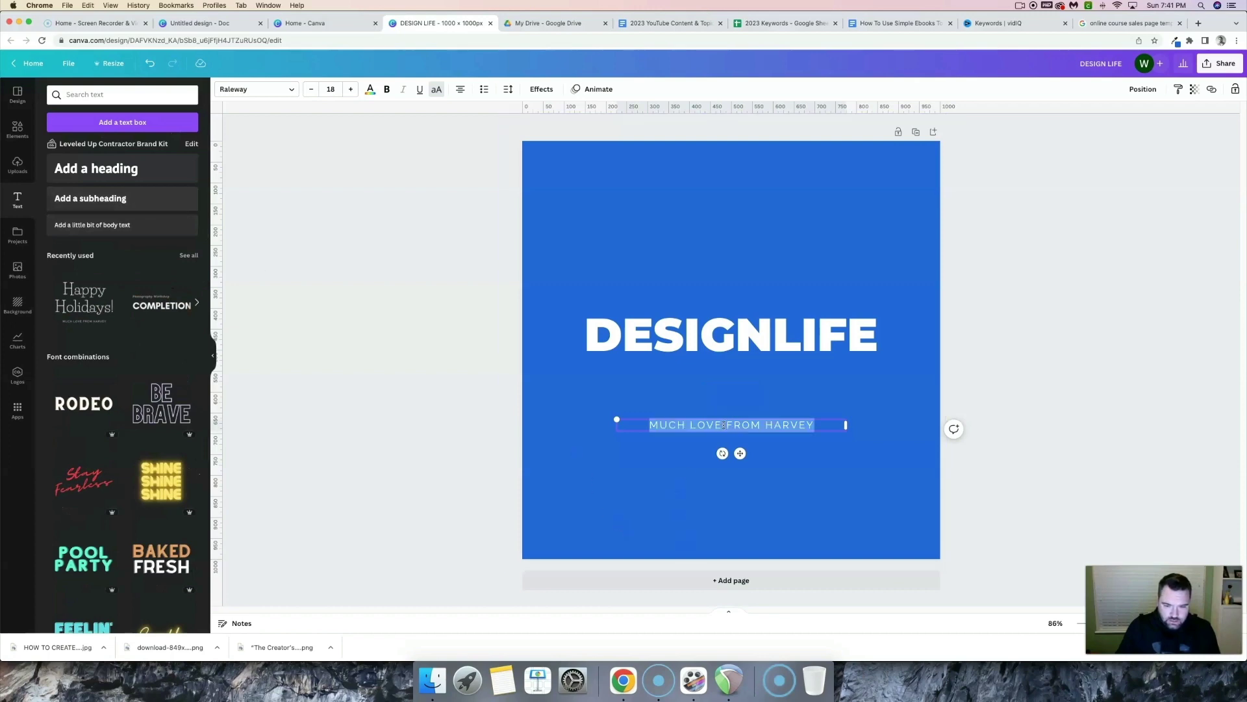
type("UNIVERSITY")
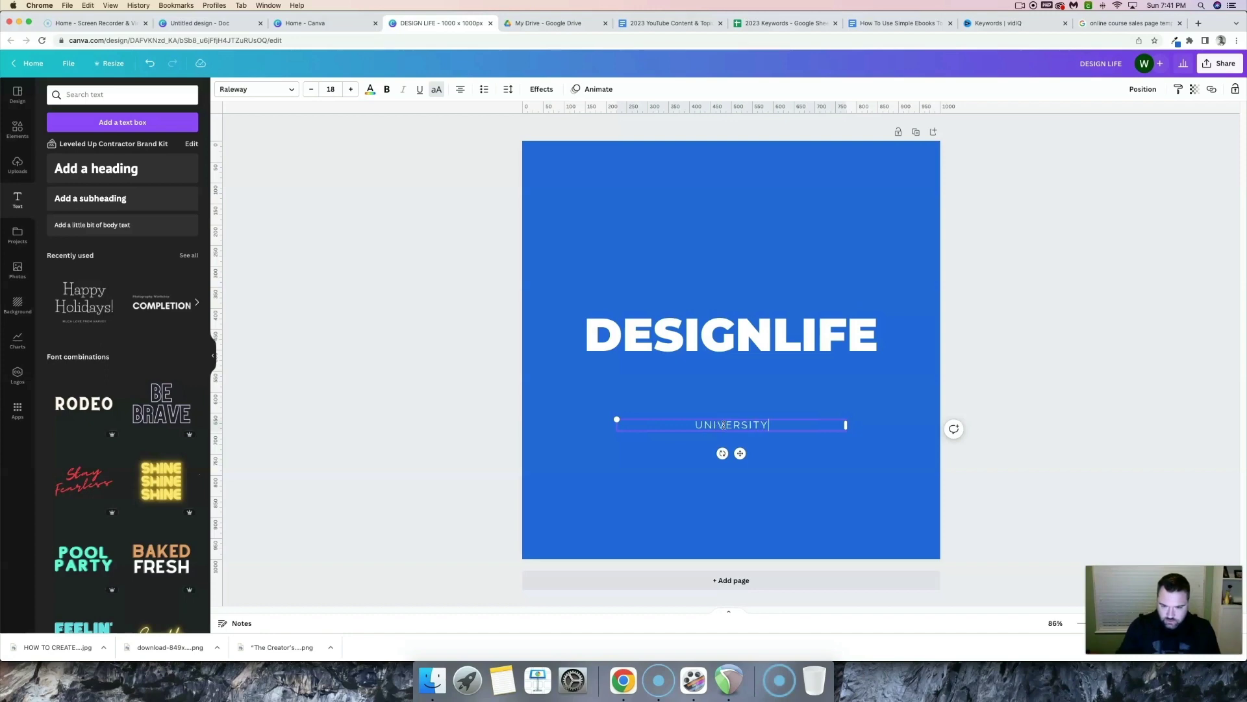
Set the font size of the UNIVERSITY text to 30.
double_click(723, 425)
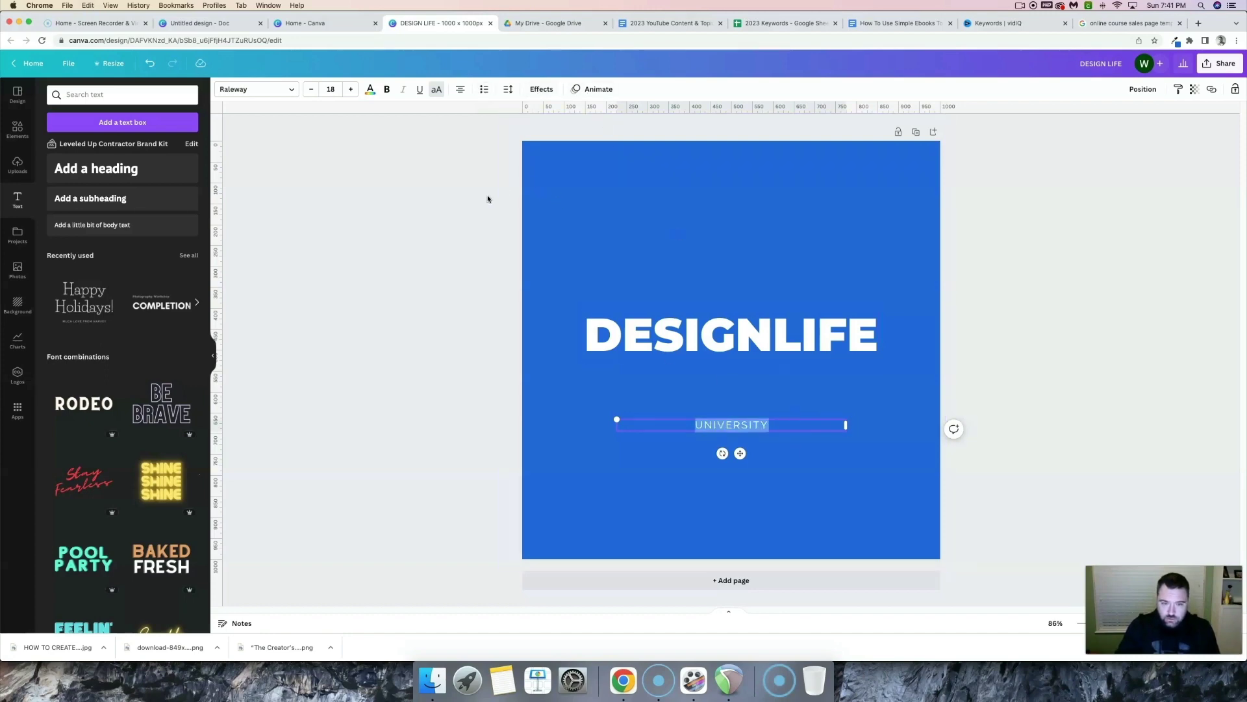
left_click(341, 91)
left_click(341, 91)
left_click(341, 91)
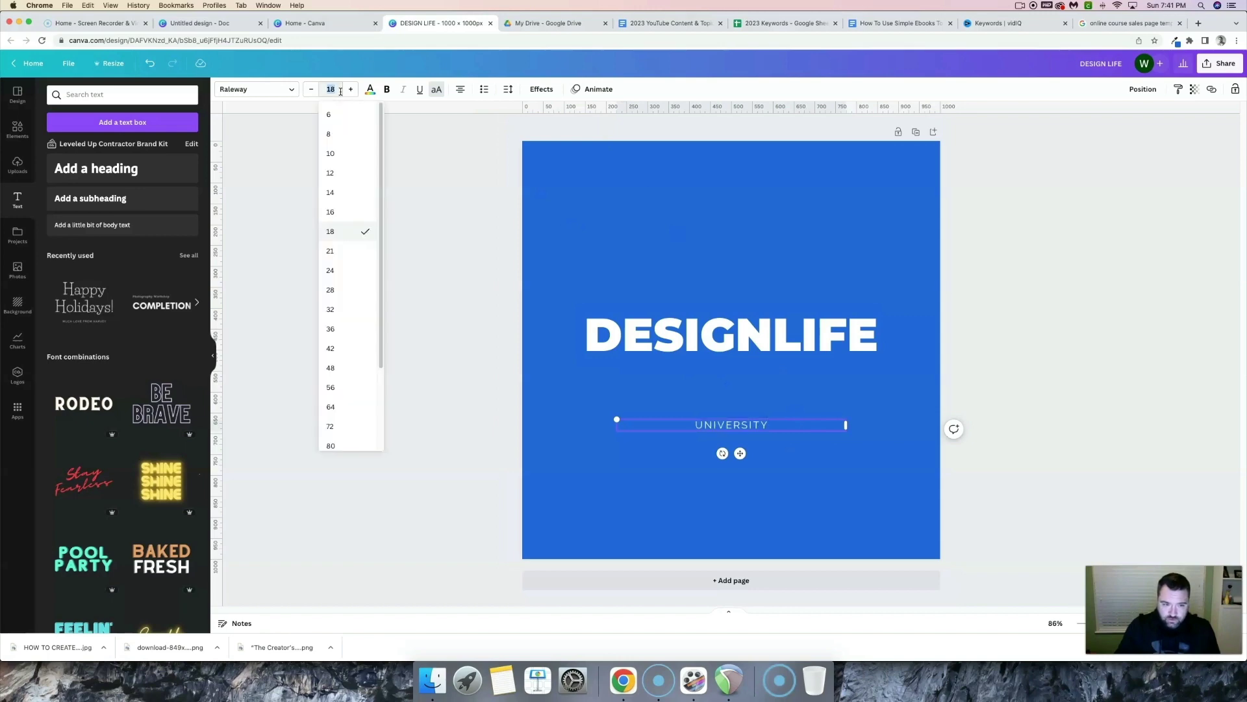
type("30")
key("Return")
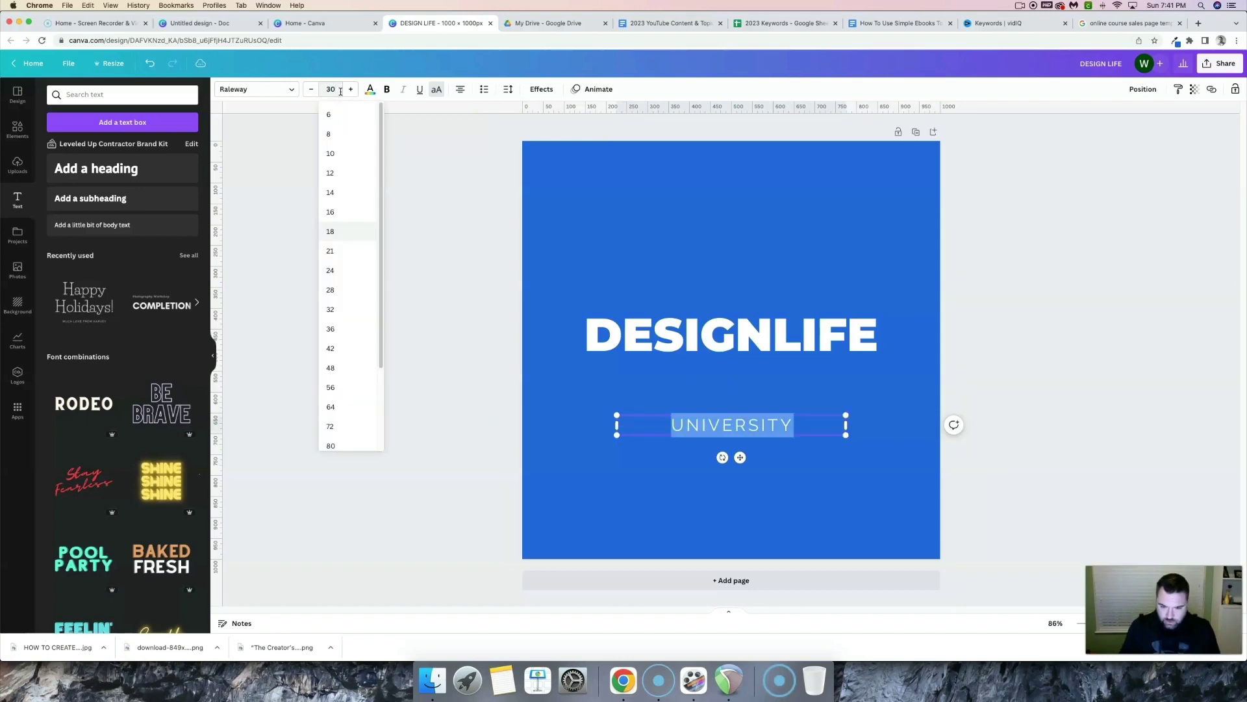
Move UNIVERSITY directly beneath the DESIGNLIFE heading and widen its letter spacing to about 761.
left_click(696, 455)
left_click(747, 422)
left_click_drag(747, 422, 742, 367)
double_click(715, 367)
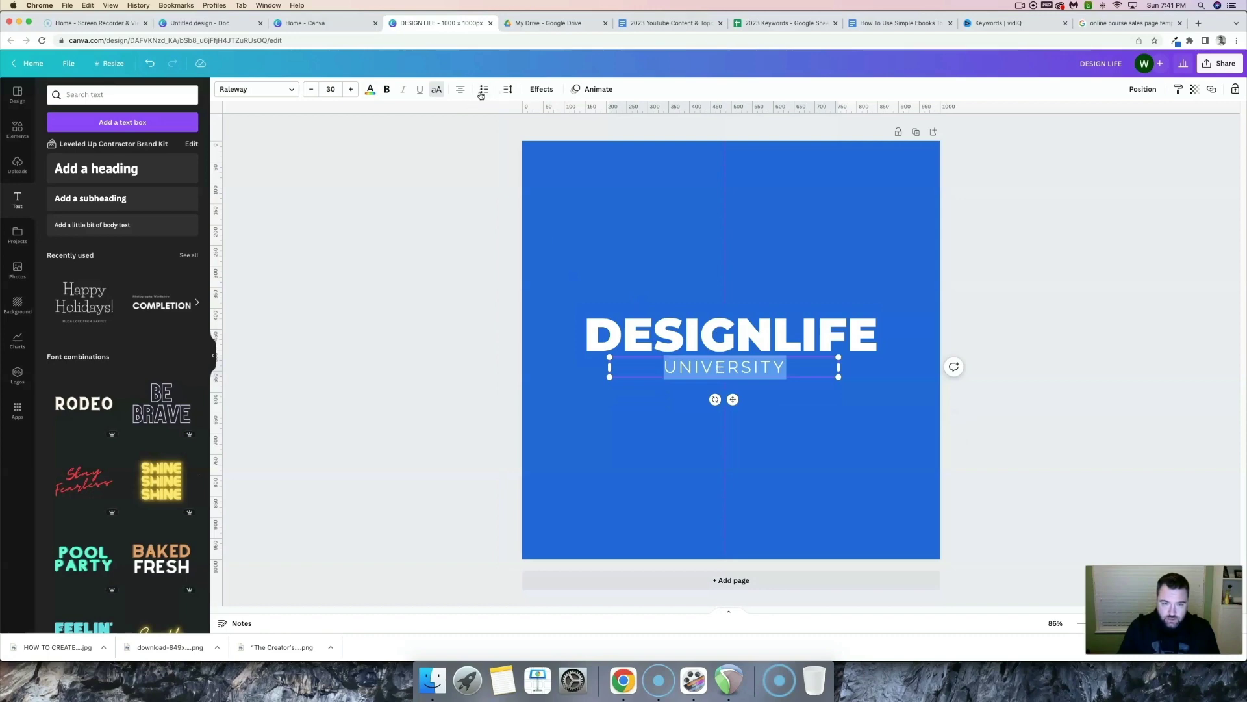
left_click(509, 90)
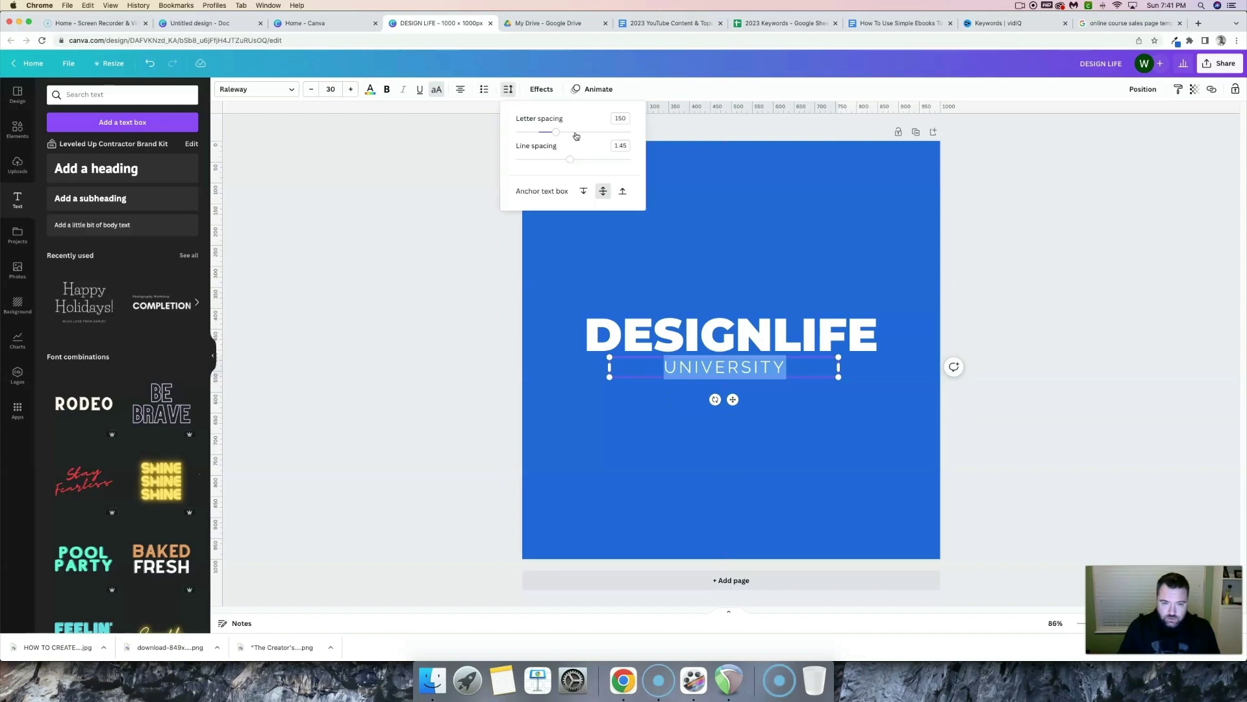
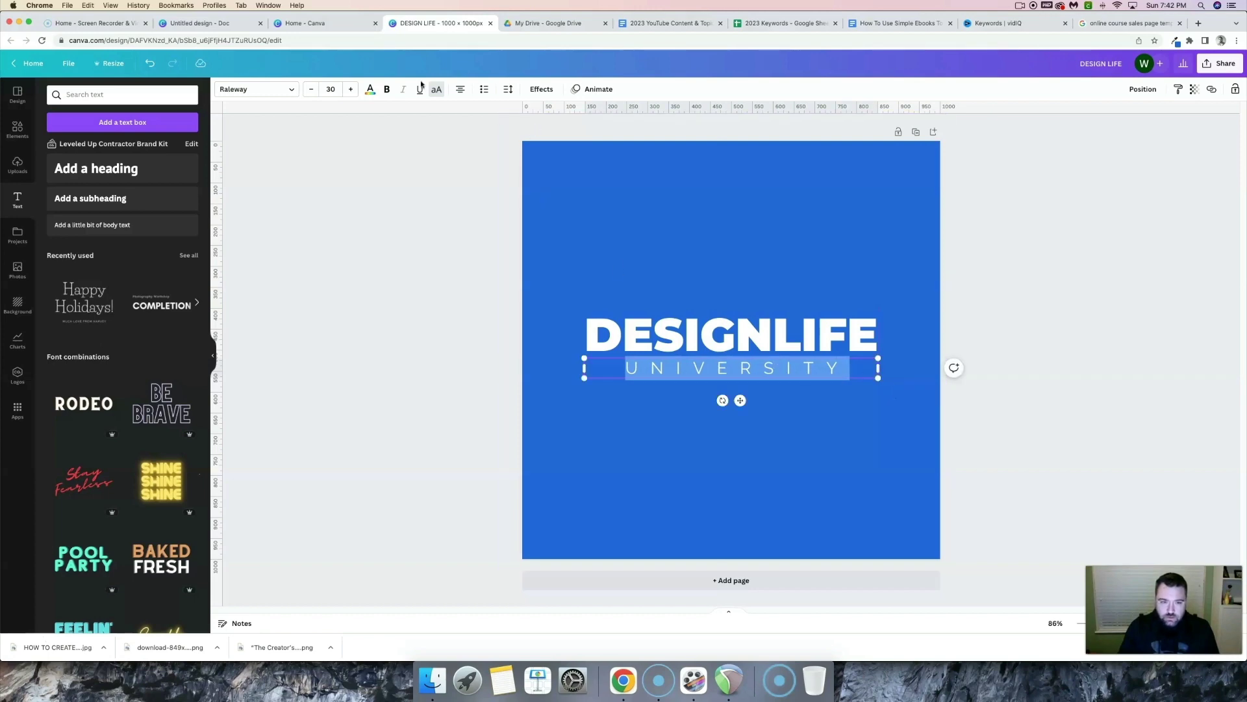
Try larger font sizes for UNIVERSITY and settle on size 29.
left_click(351, 89)
left_click(351, 89)
left_click(350, 89)
left_click(351, 89)
left_click(351, 89)
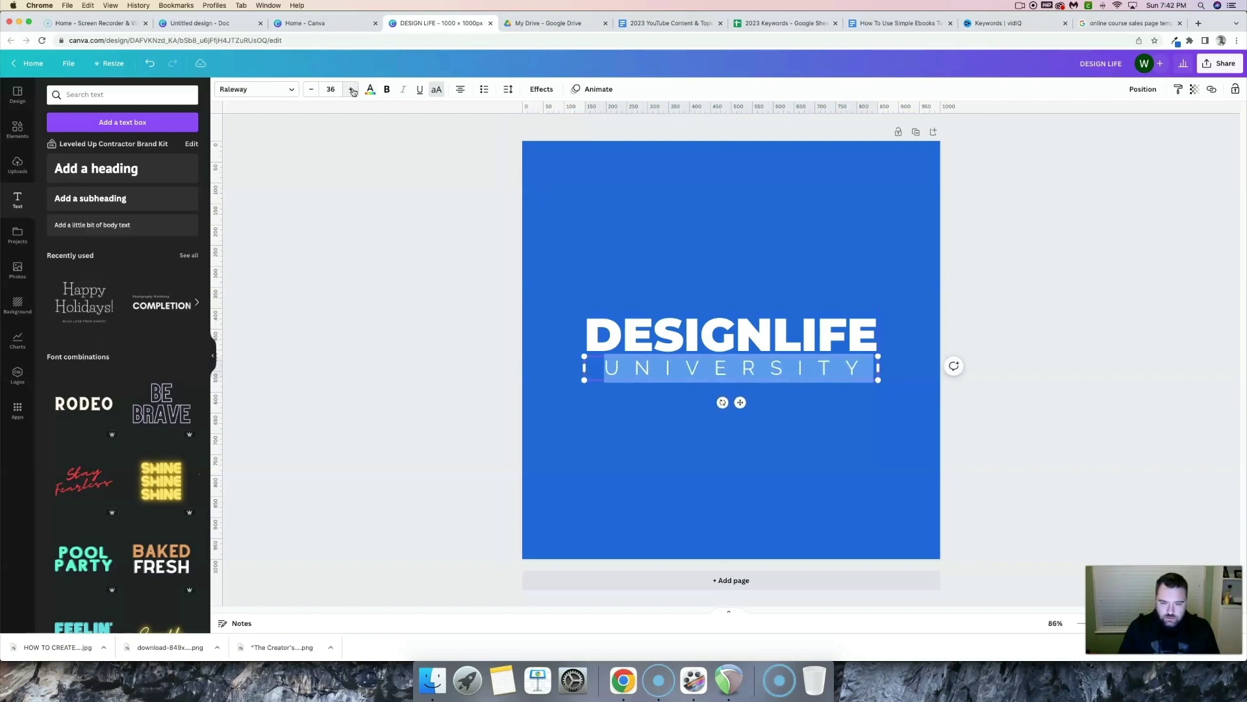
left_click(351, 90)
left_click(351, 90)
left_click(312, 90)
left_click(312, 91)
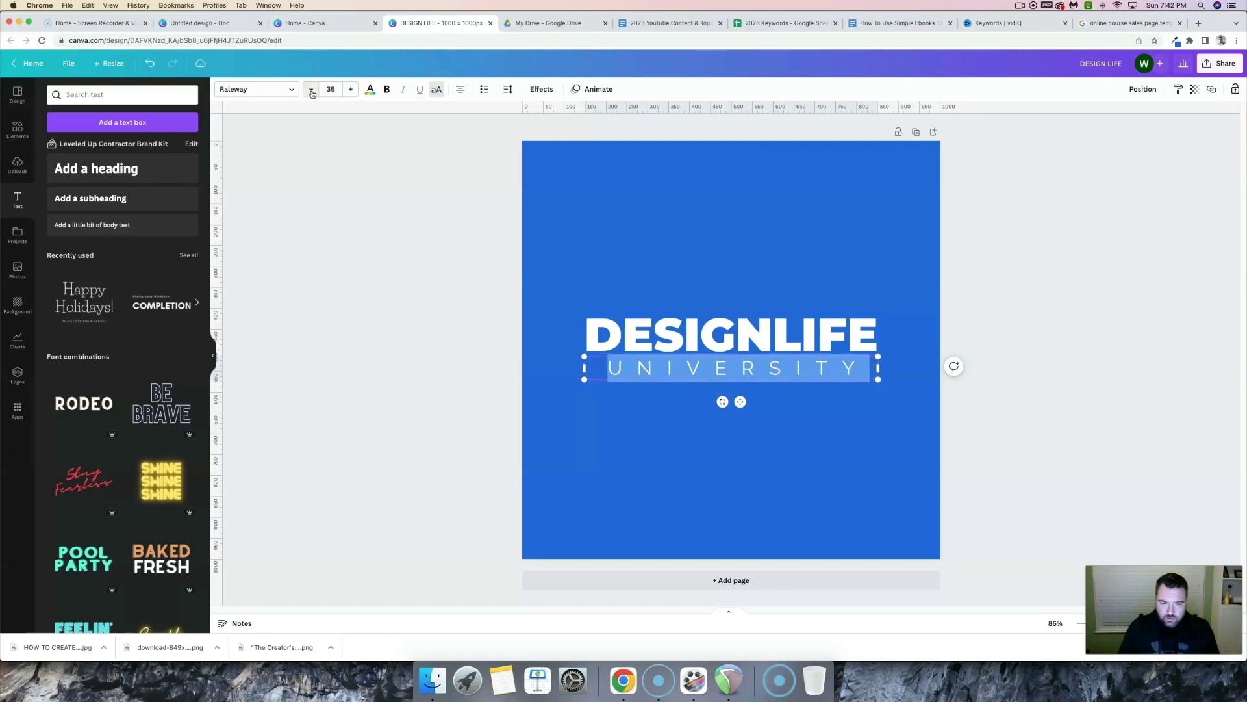
left_click(312, 91)
left_click(312, 91)
left_click(312, 91)
left_click(312, 91)
left_click(312, 91)
left_click(311, 91)
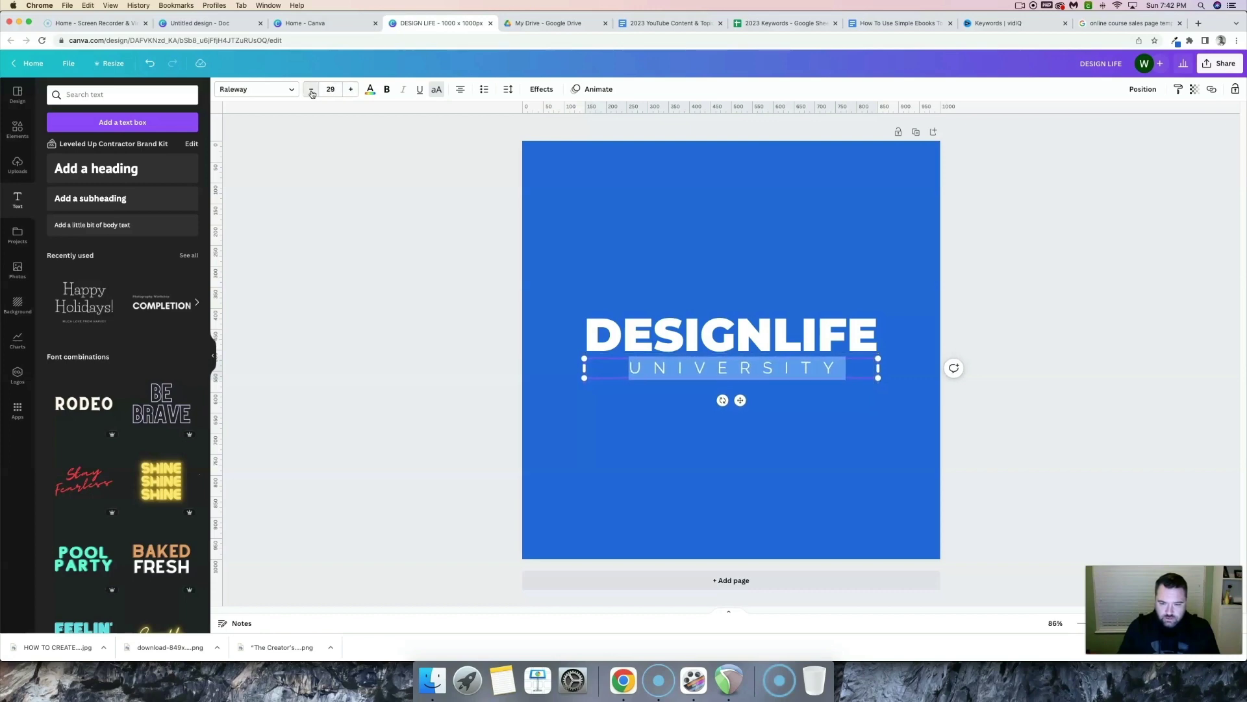
Increase the letter spacing of UNIVERSITY to 800 and deselect the text.
left_click(506, 91)
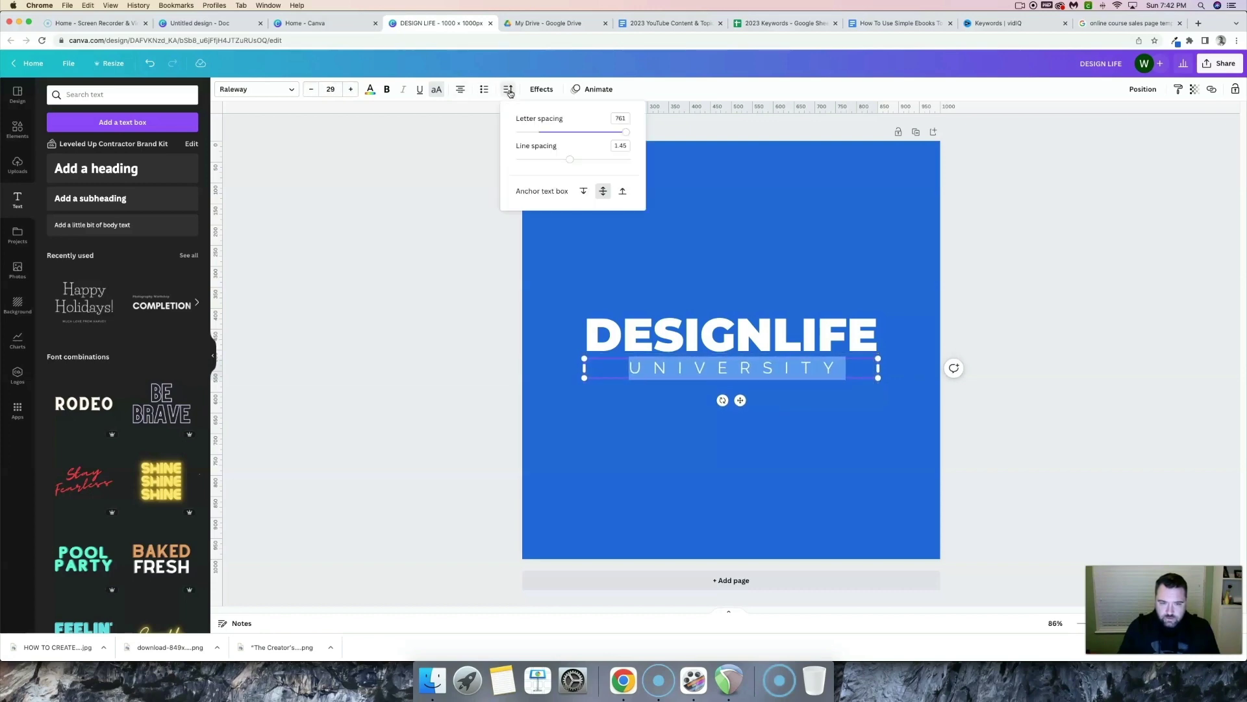
left_click_drag(622, 134, 652, 136)
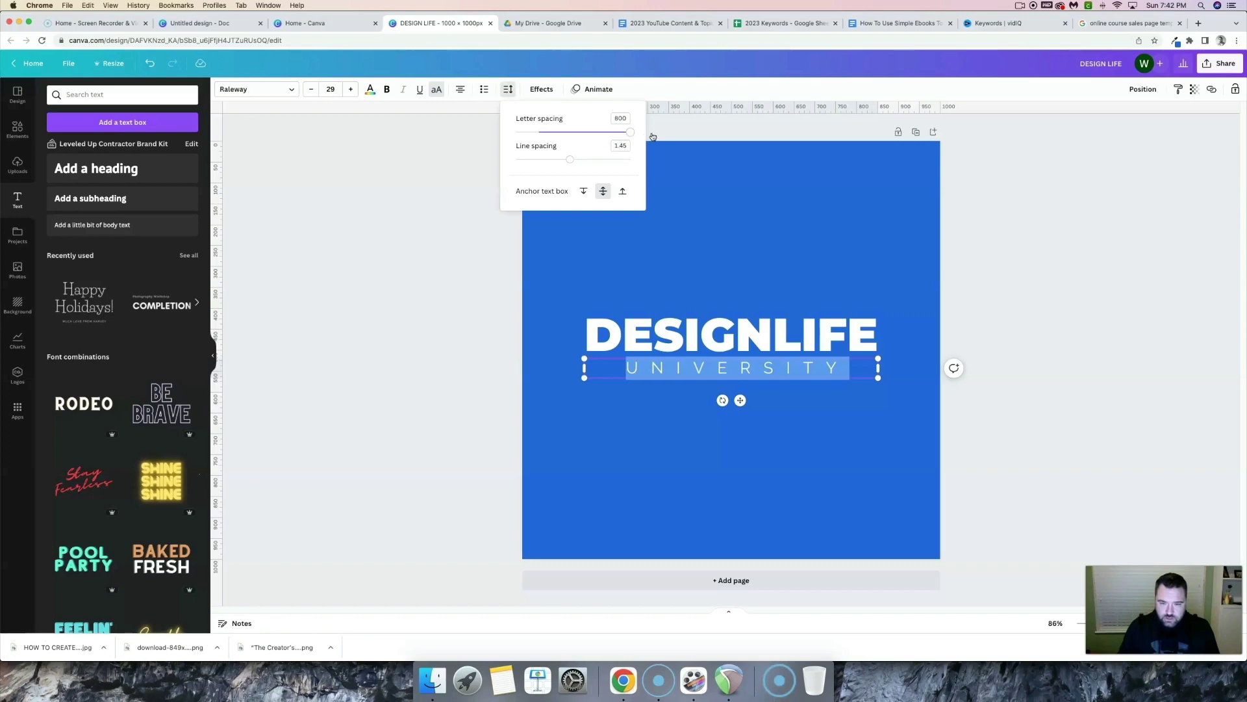
left_click(720, 407)
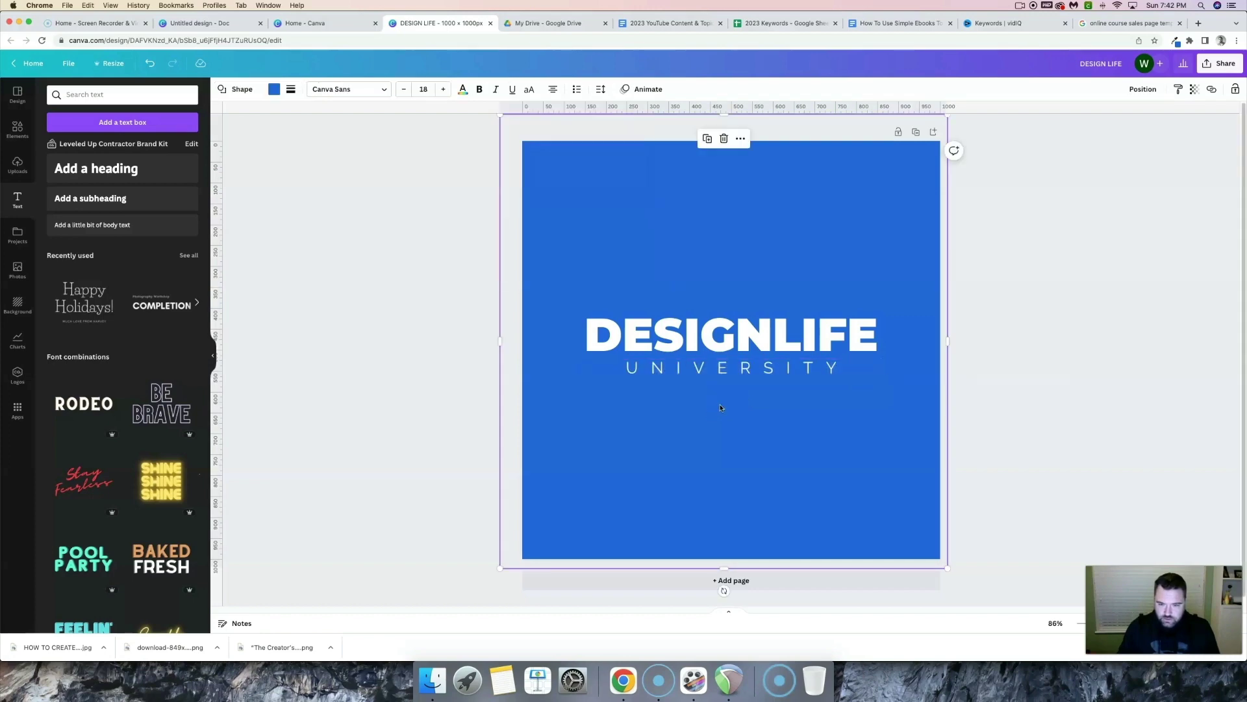
left_click(736, 371)
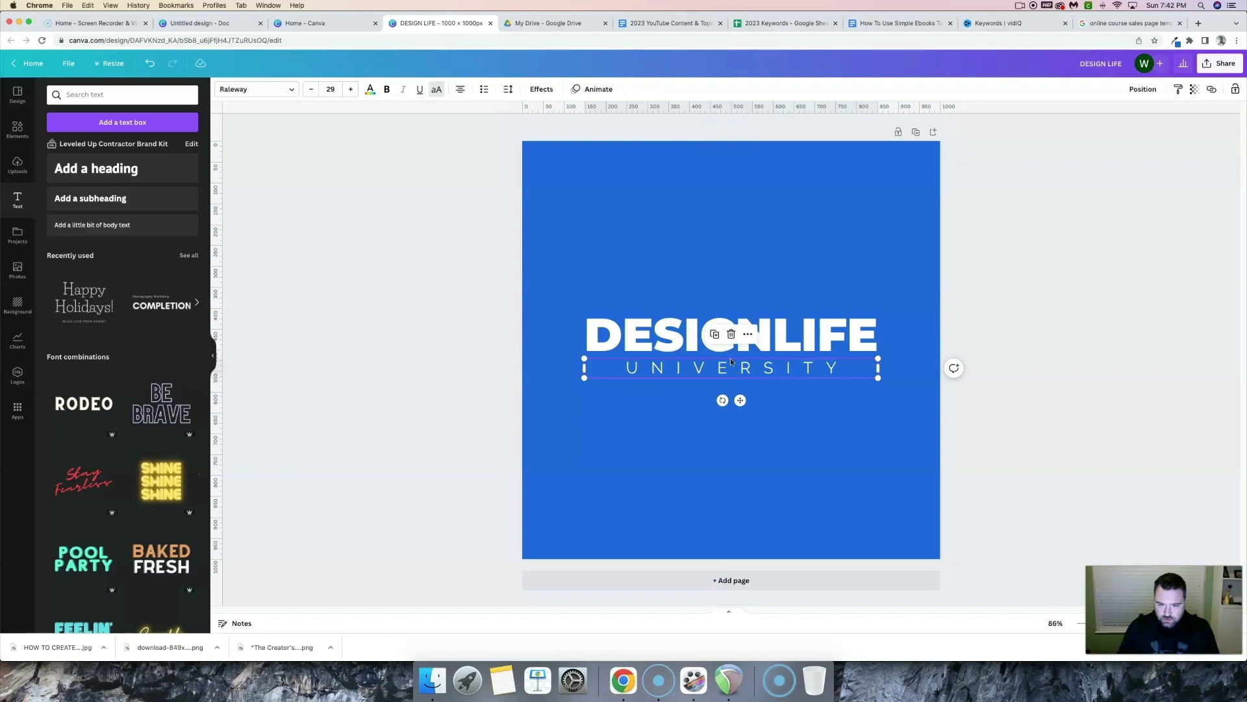
left_click(722, 267)
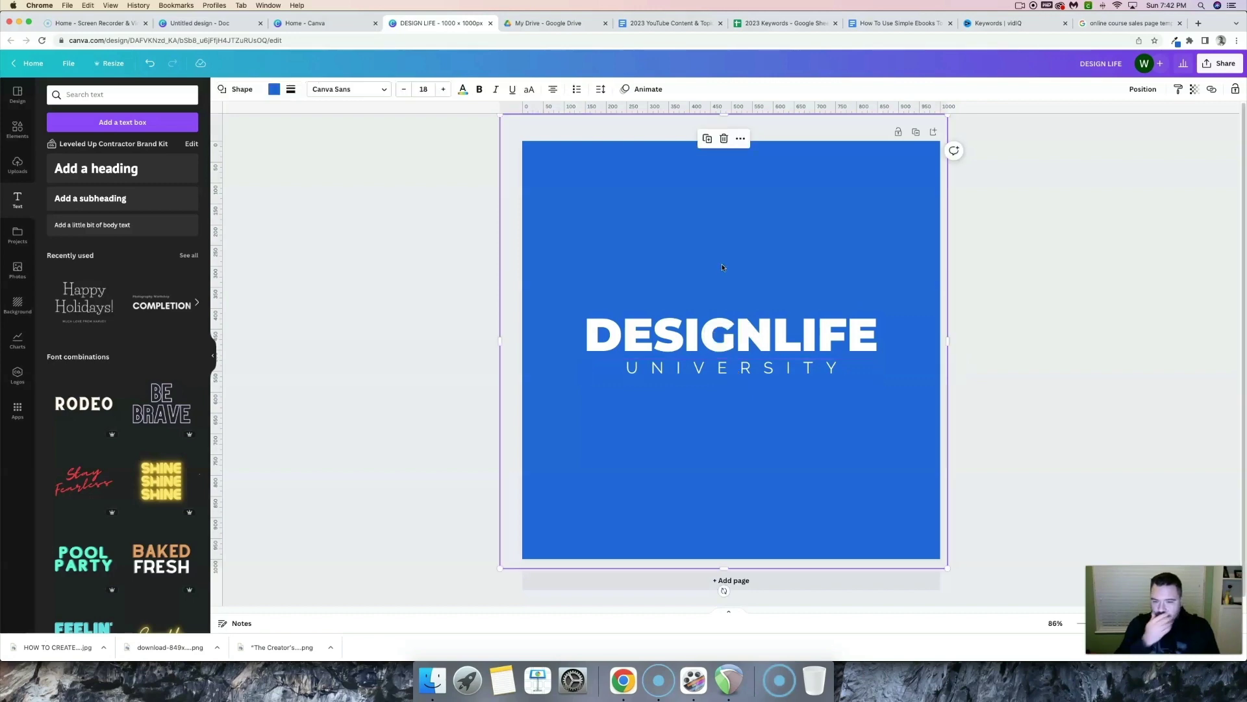
Switch to the Google Images results, sample the green of the tier logo with the eyedropper and copy its hex code #4fddb6.
left_click(1083, 111)
left_click(1131, 23)
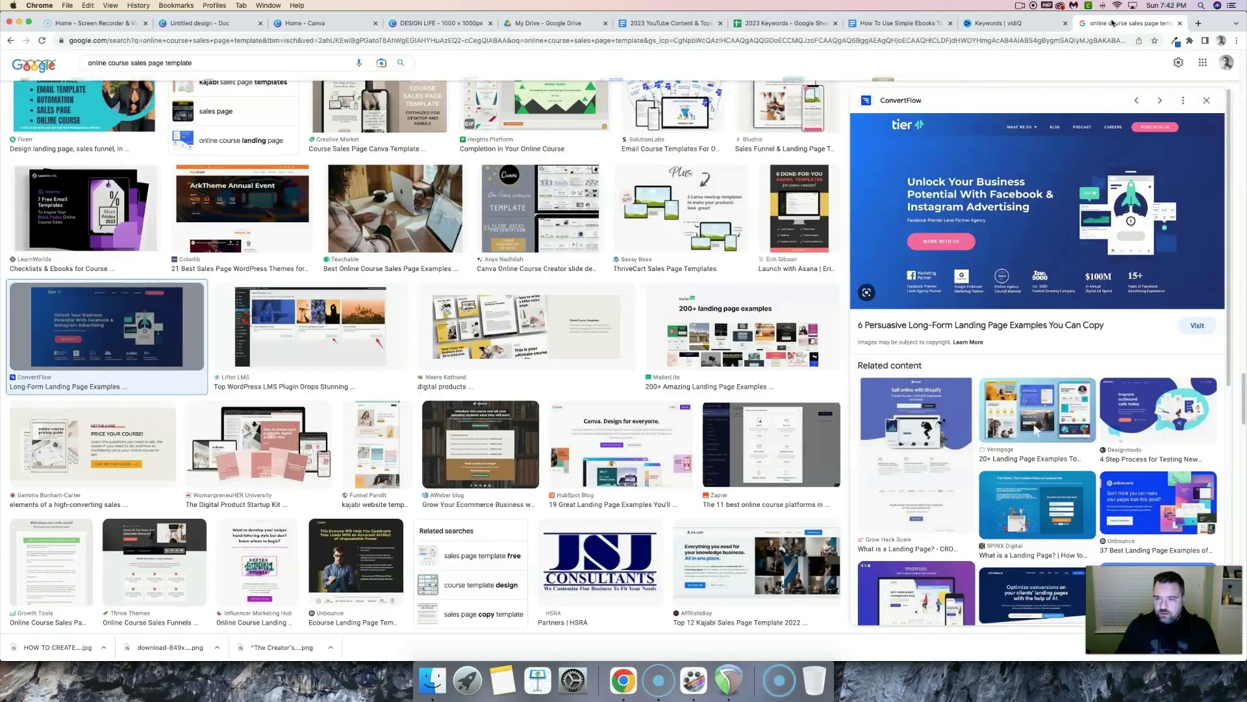
left_click(1174, 40)
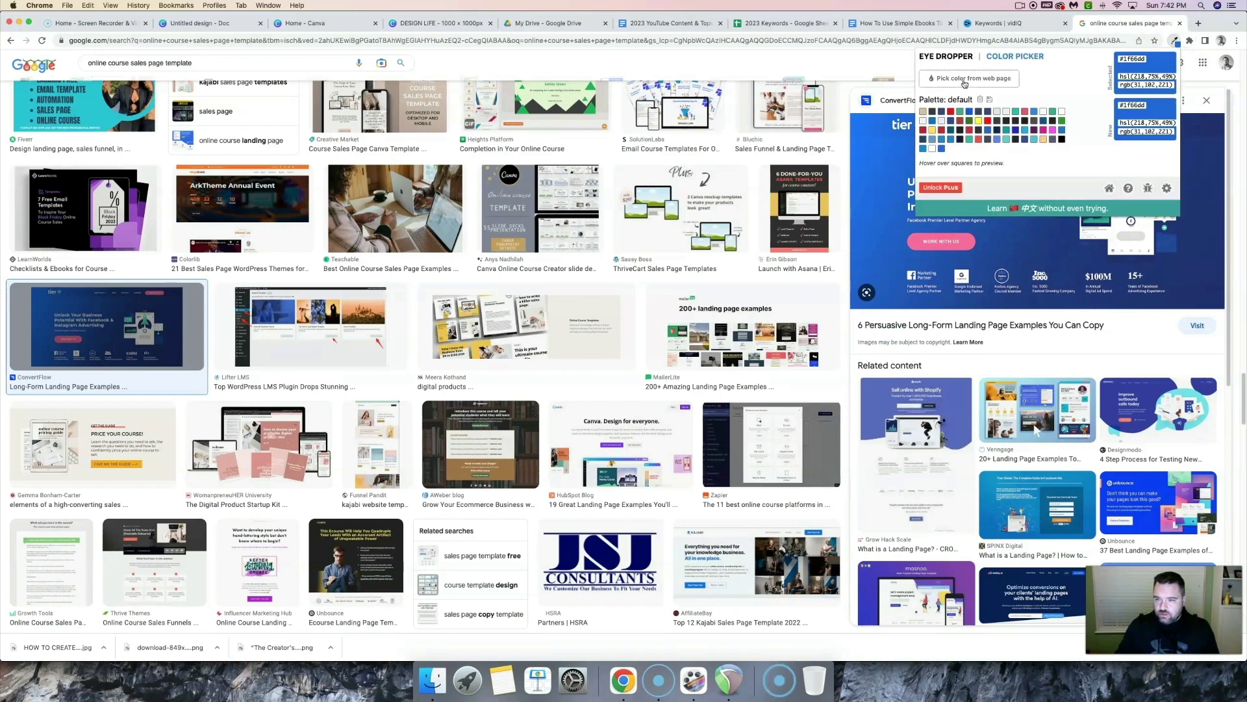
left_click(987, 78)
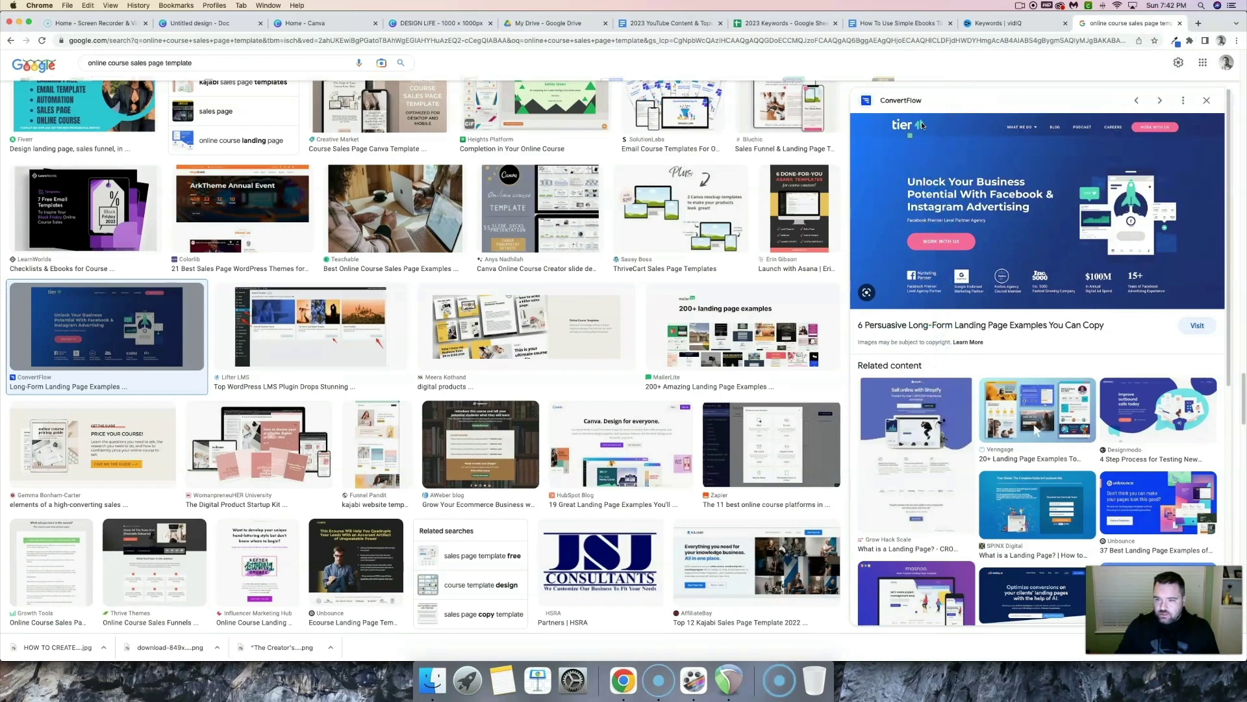
left_click(1175, 40)
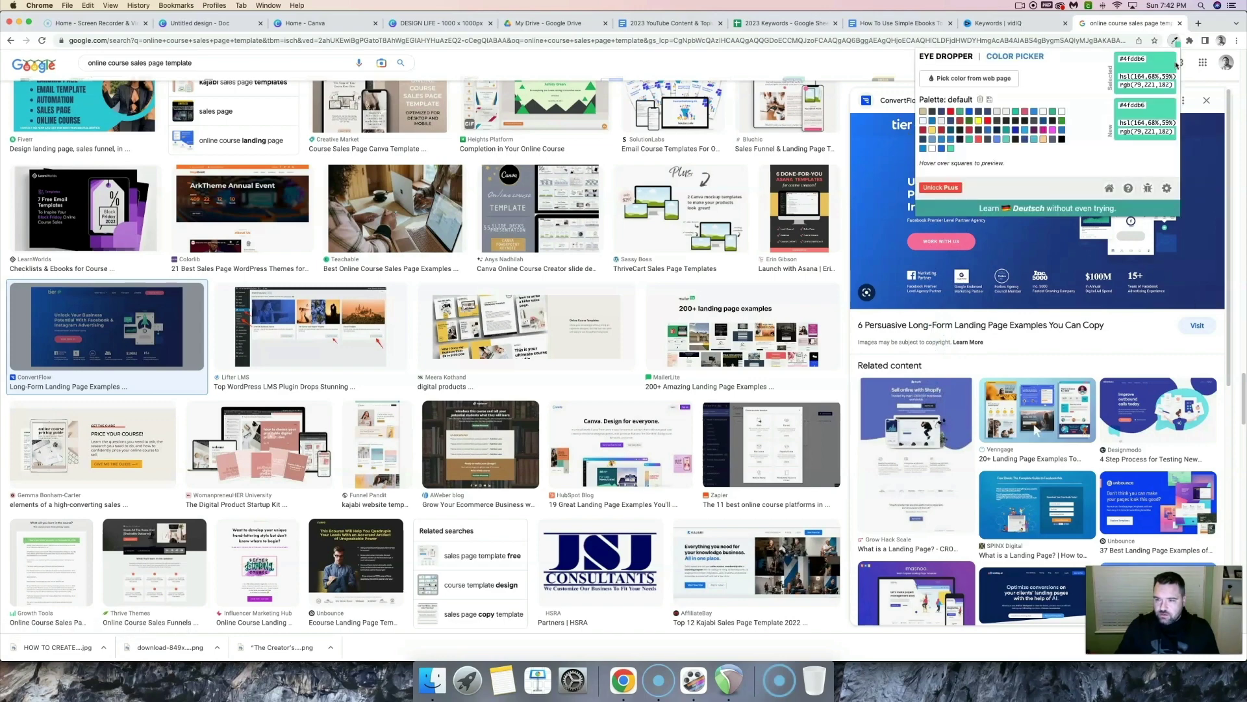
left_click_drag(1146, 61, 1117, 60)
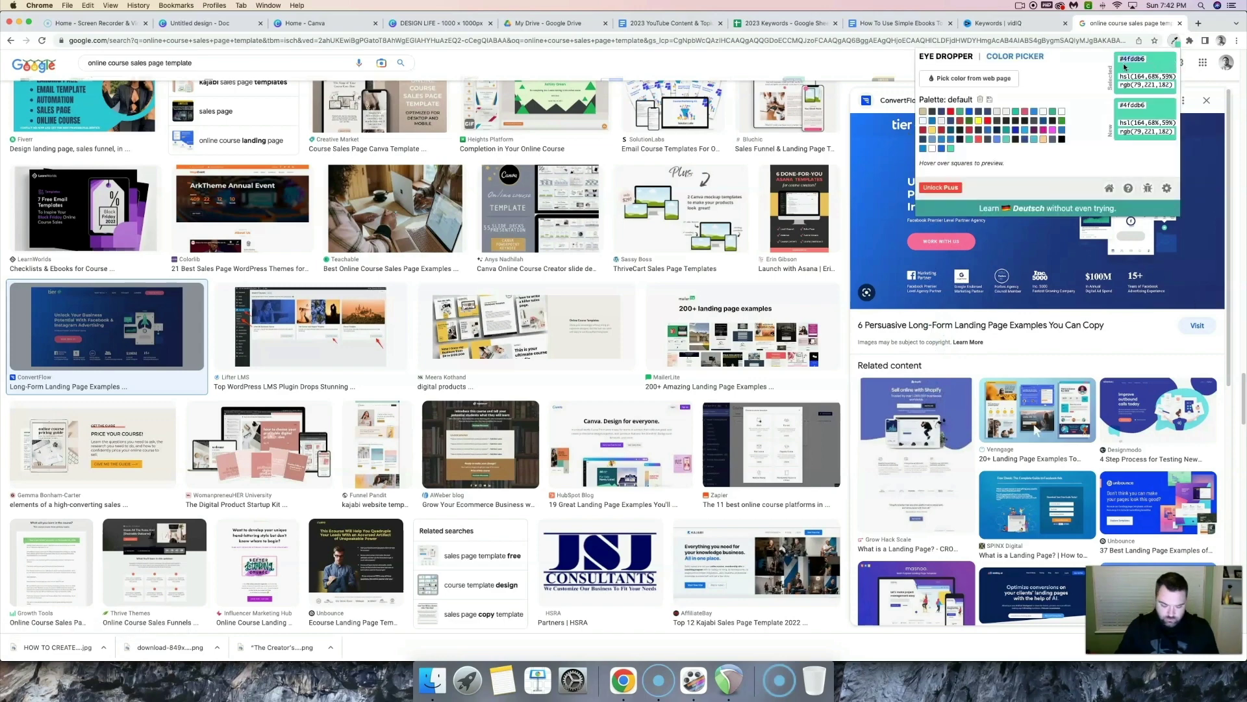
Switch back to the Canva design and colour only the word LIFE in the heading green with #4FDDB6.
left_click(437, 23)
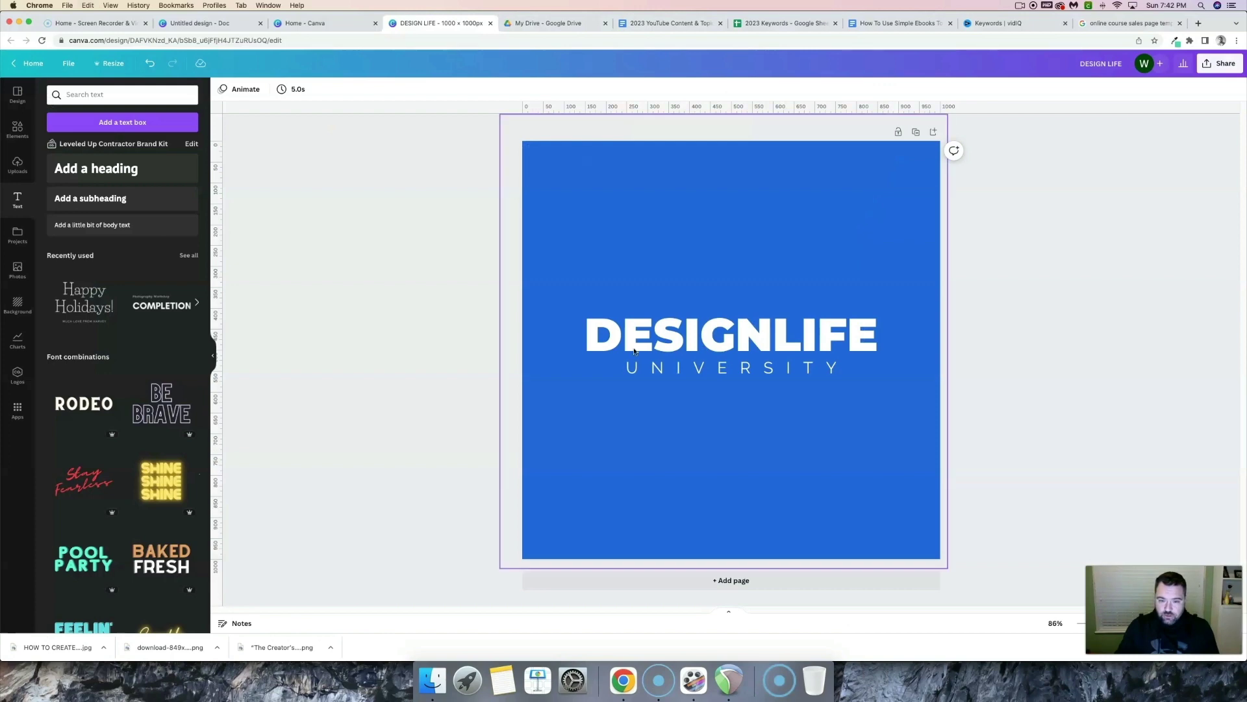
left_click(808, 345)
left_click(809, 345)
left_click(783, 341)
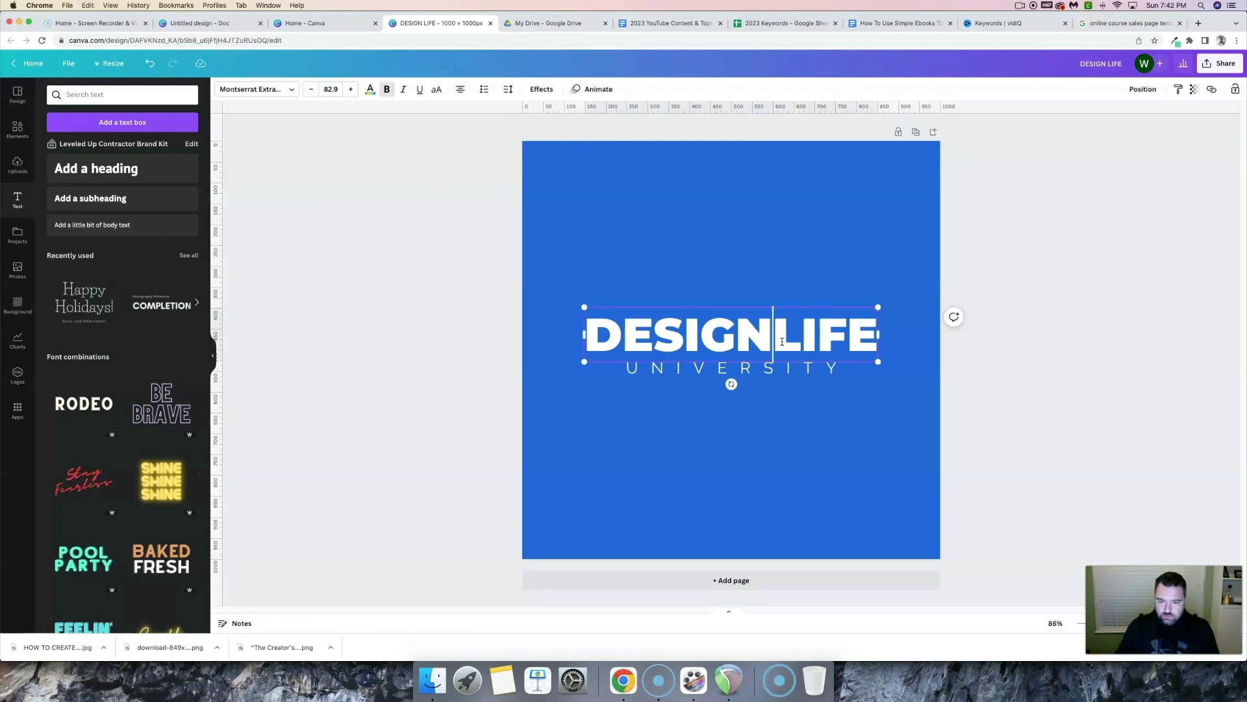
left_click_drag(783, 342, 871, 343)
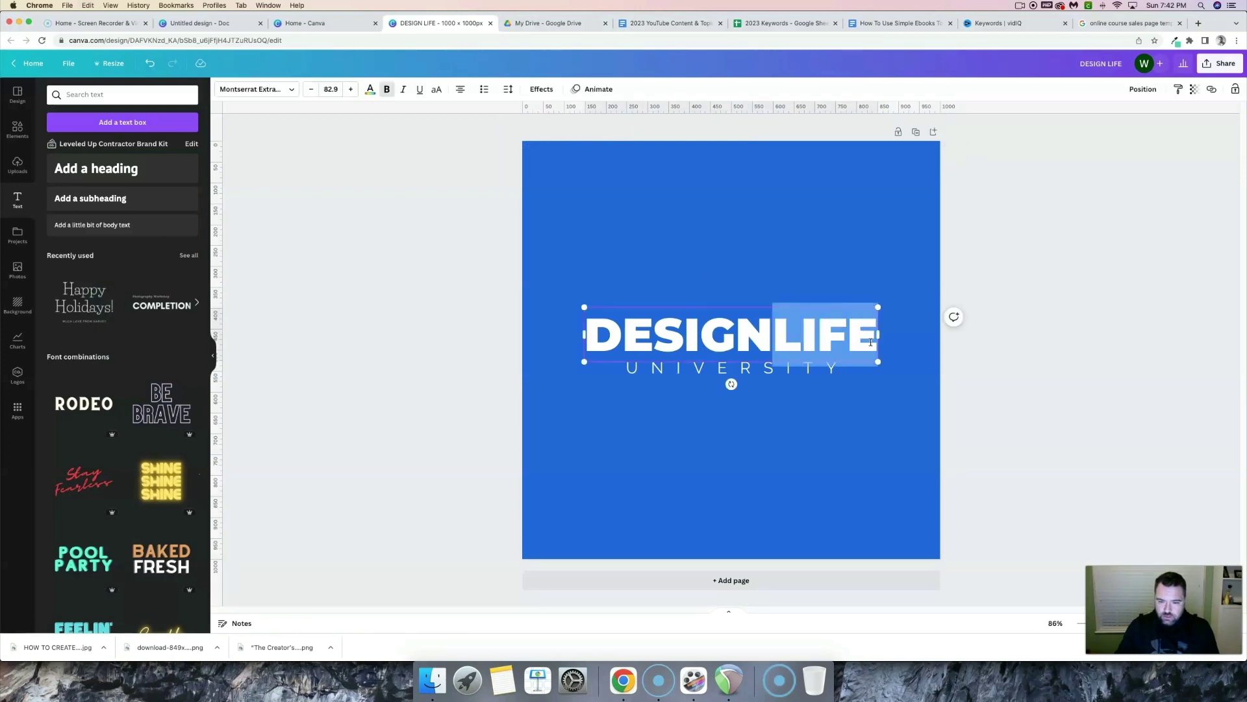
left_click(370, 90)
left_click(56, 140)
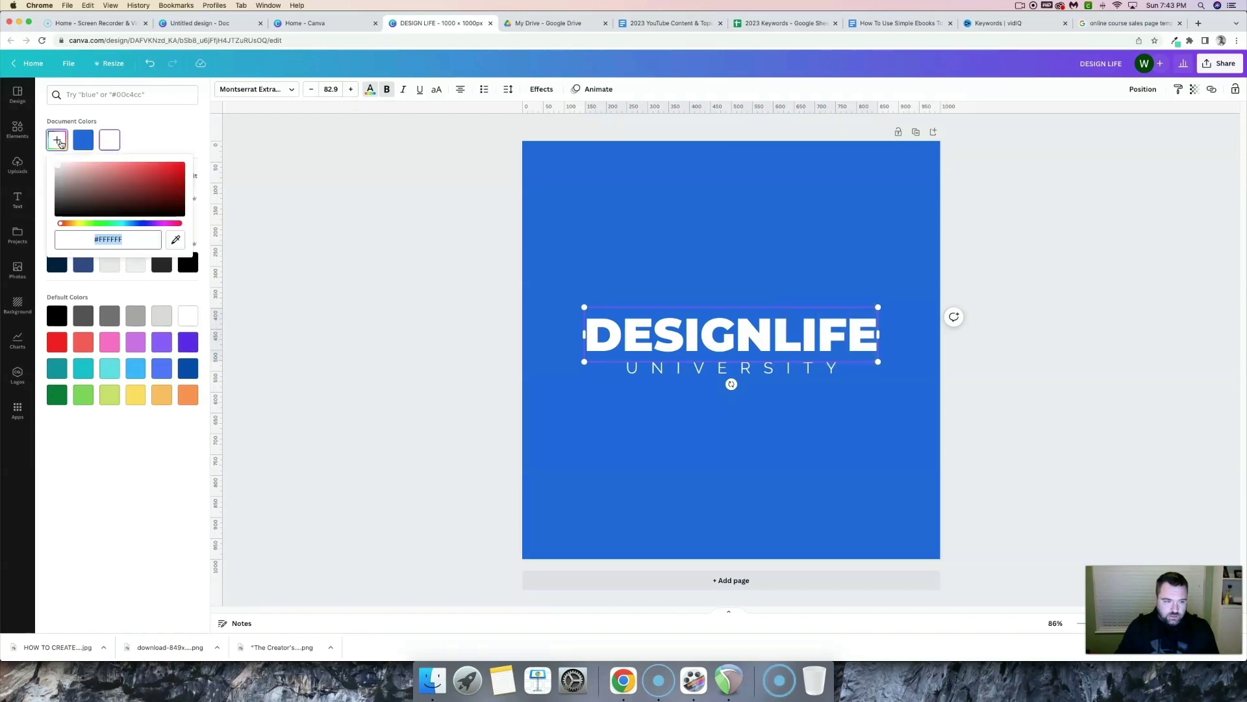
key("super+v")
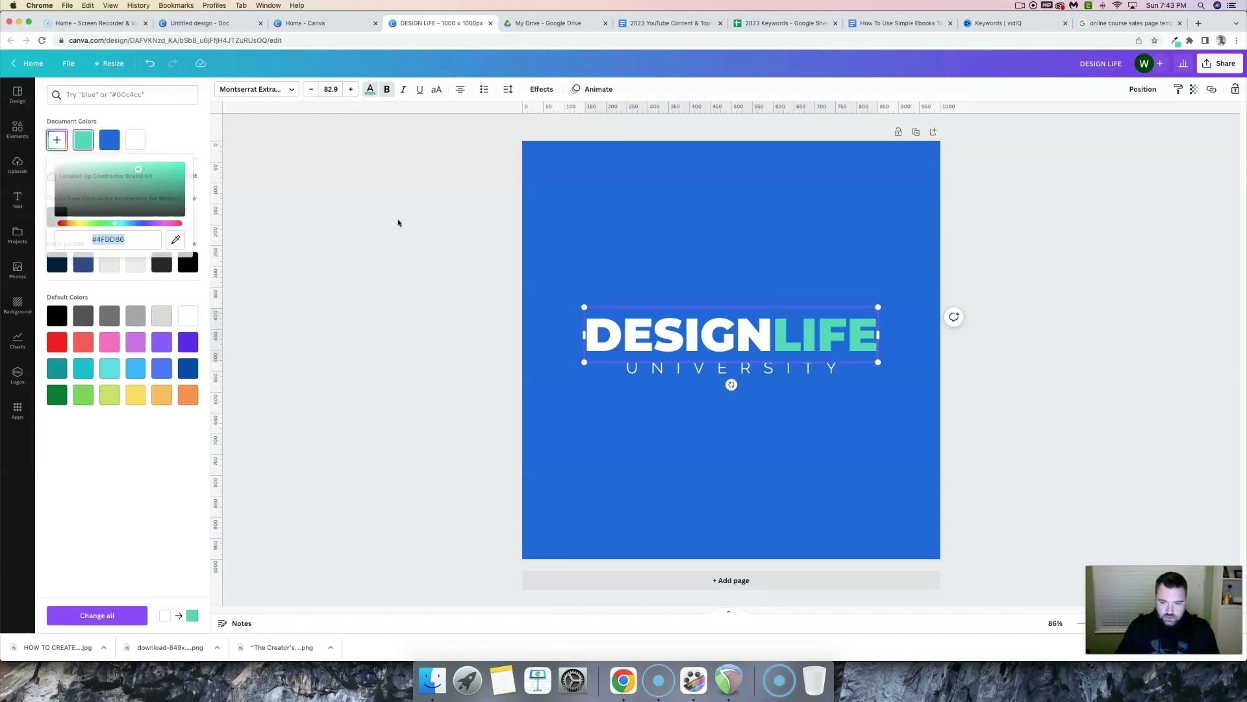
left_click(426, 247)
left_click(426, 247)
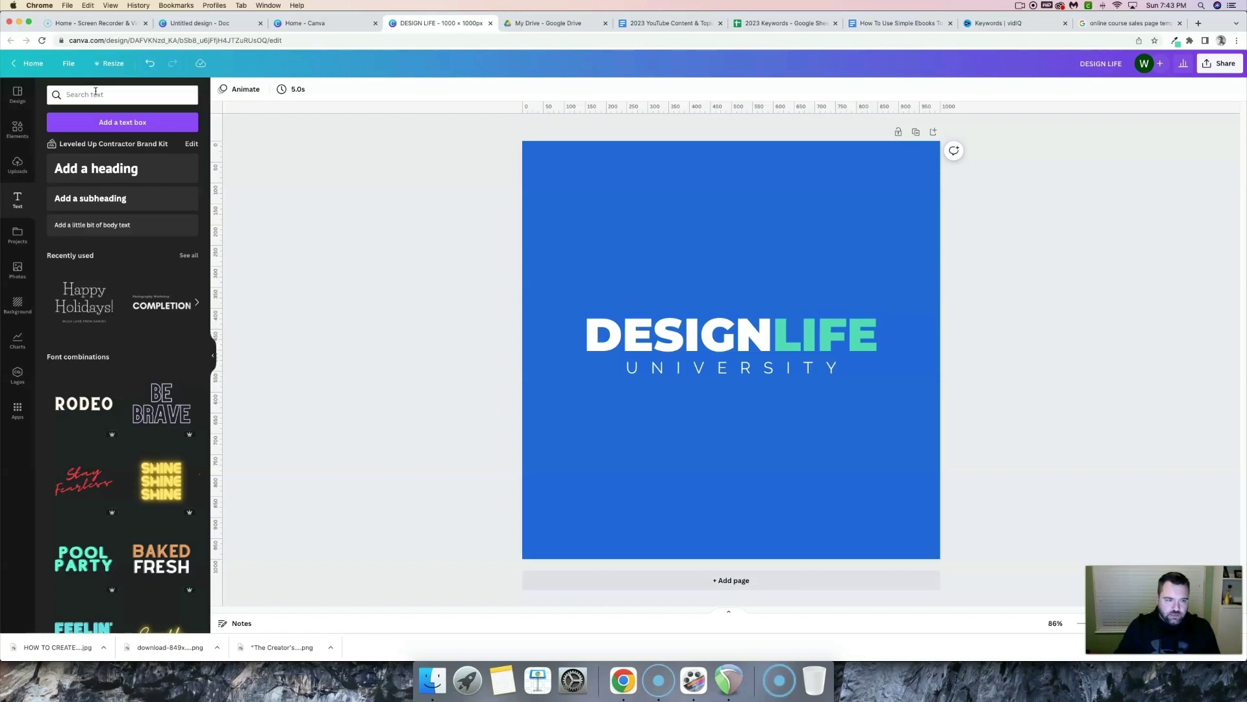
Search the design templates for BRUSH ICON and clear the search term.
left_click(17, 94)
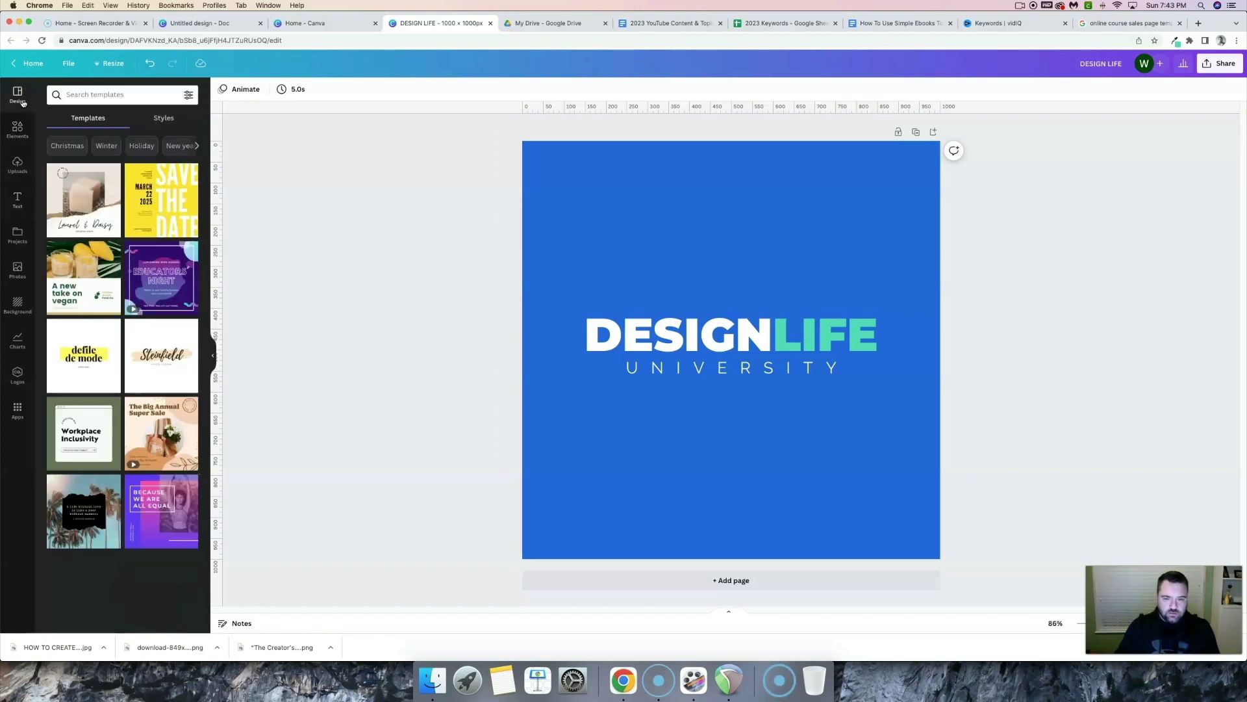
left_click(113, 94)
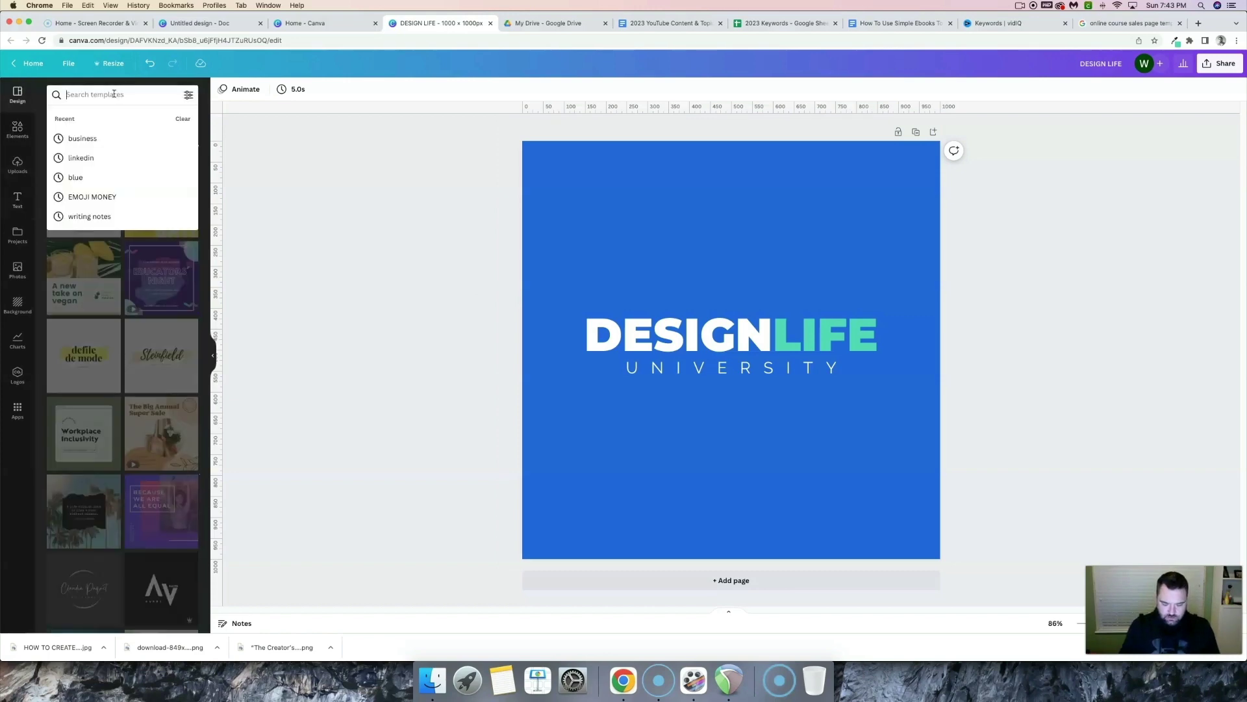
type("BRUSH ICON")
key("Return")
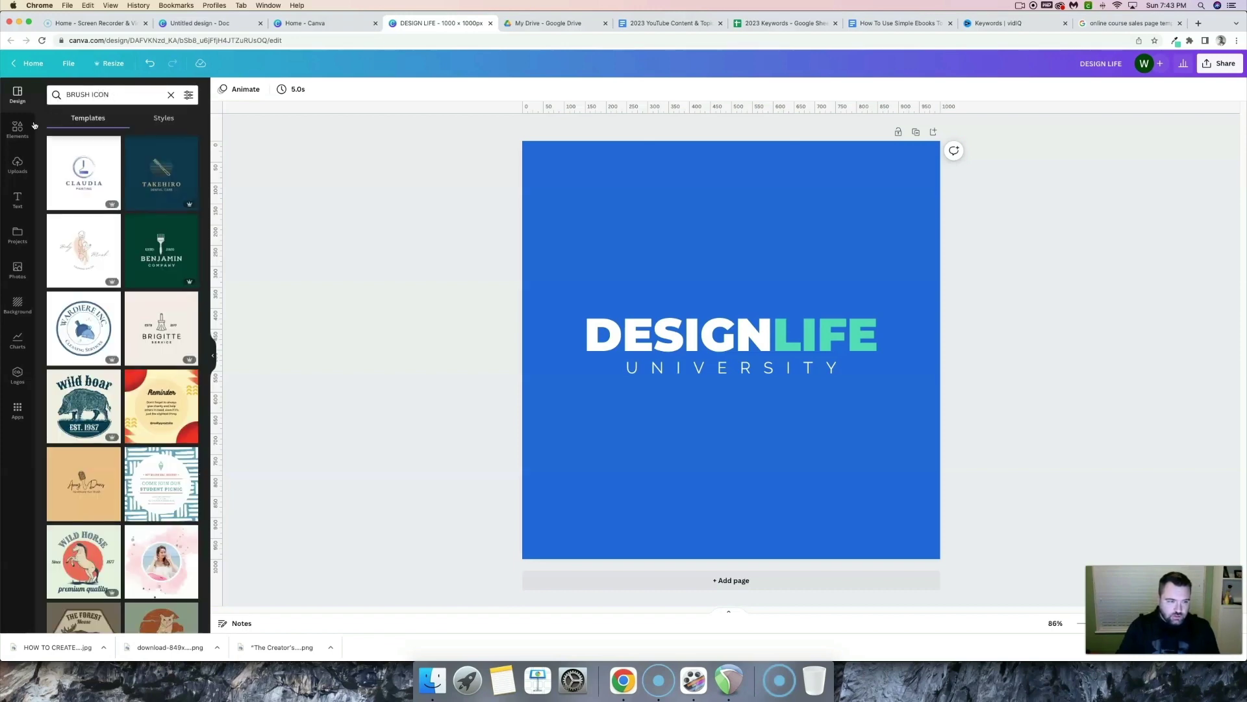
left_click(118, 96)
key("BackSpace")
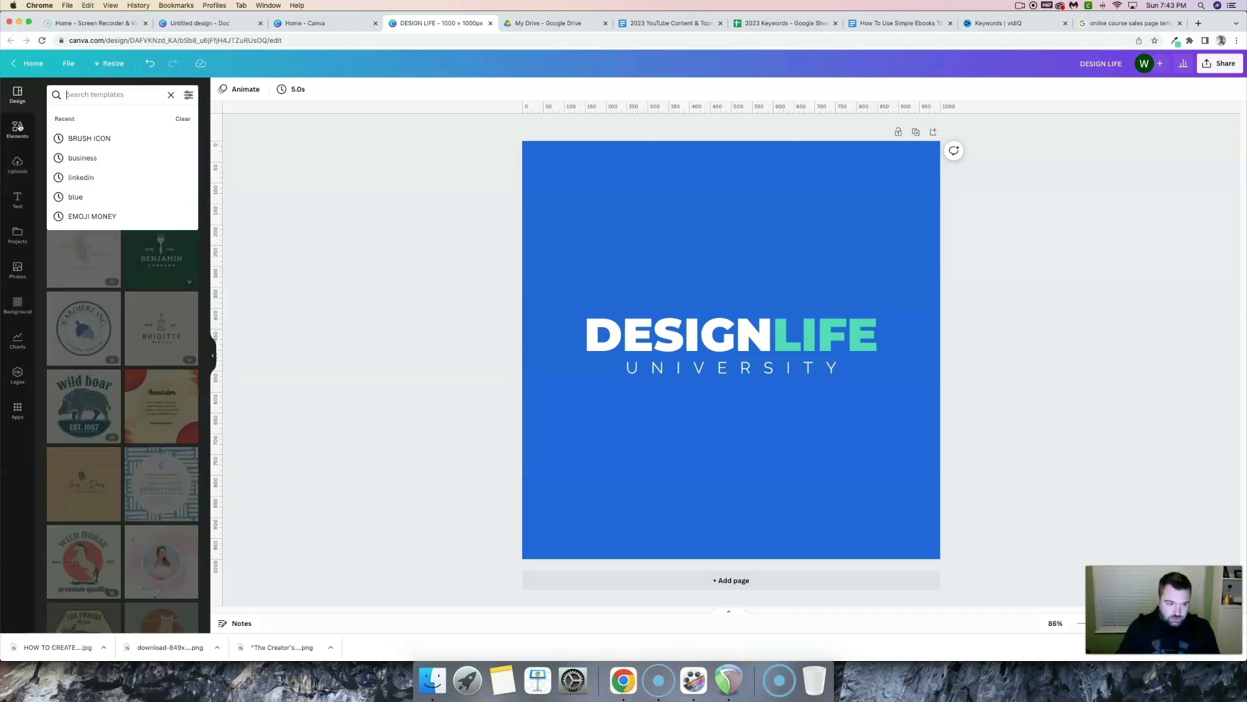
Search the elements library for BRUSH ICON and show all matching graphics.
left_click(18, 130)
left_click(99, 95)
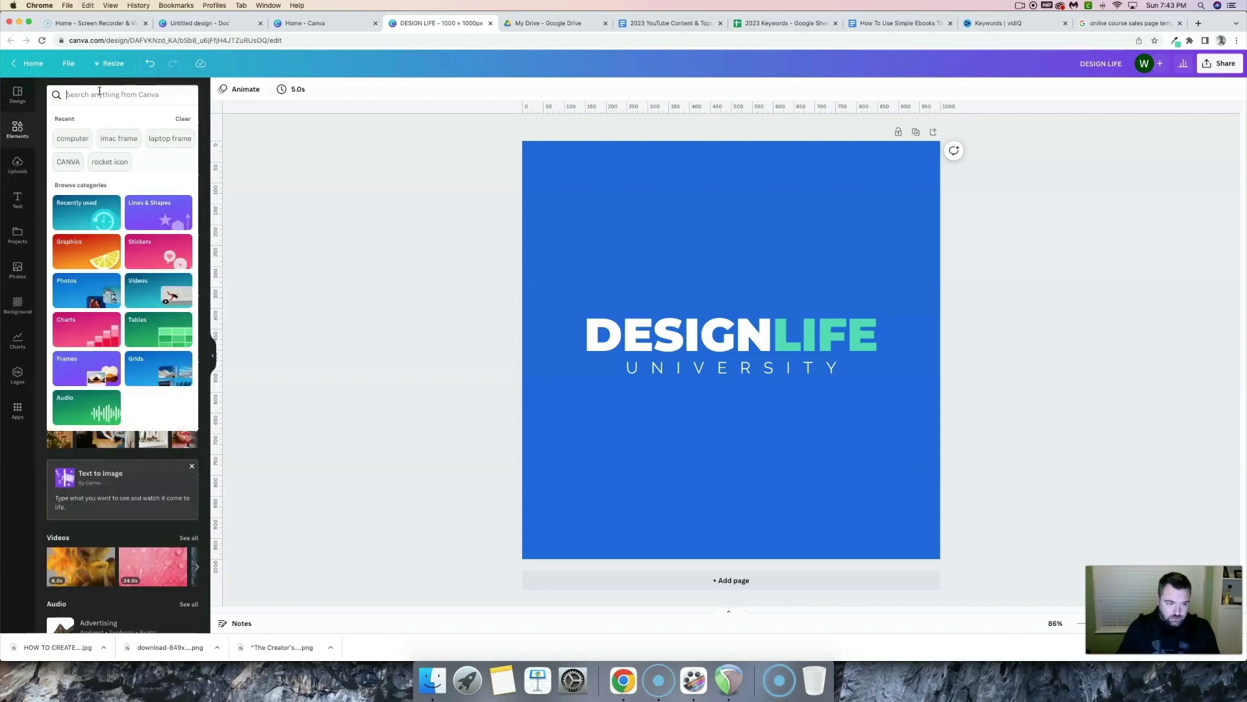
type("BRUSH ICON")
key("Return")
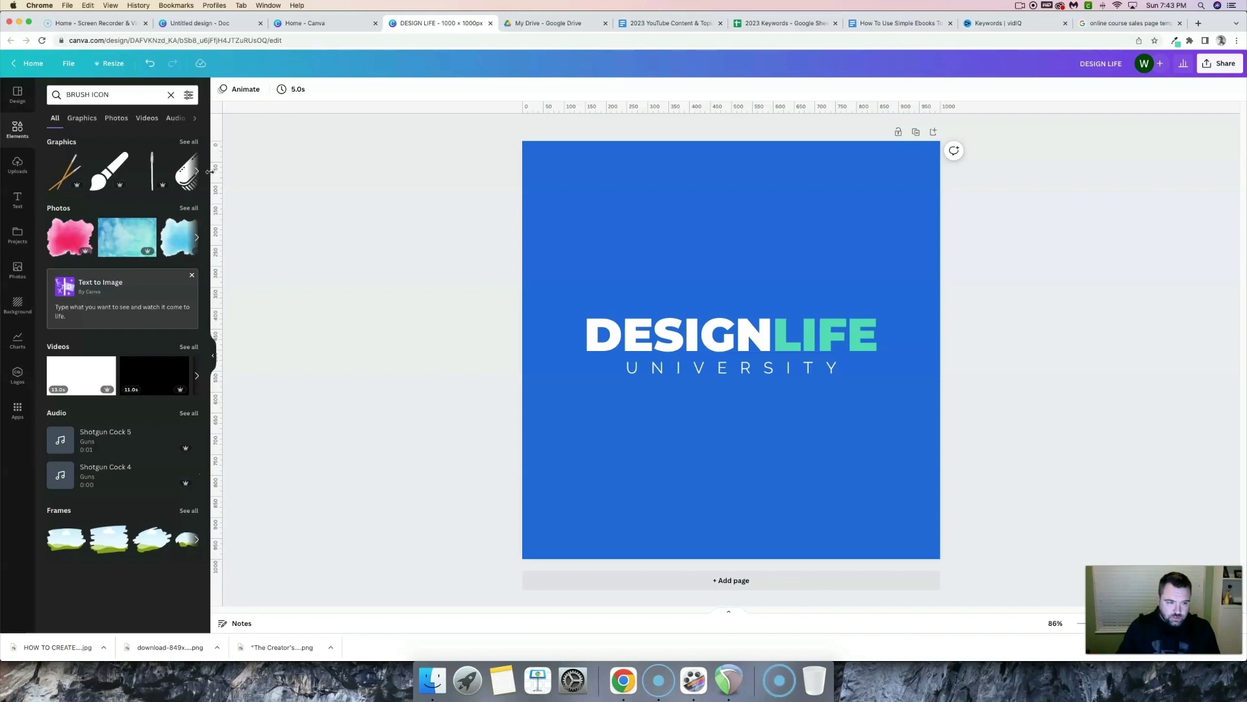
left_click(188, 142)
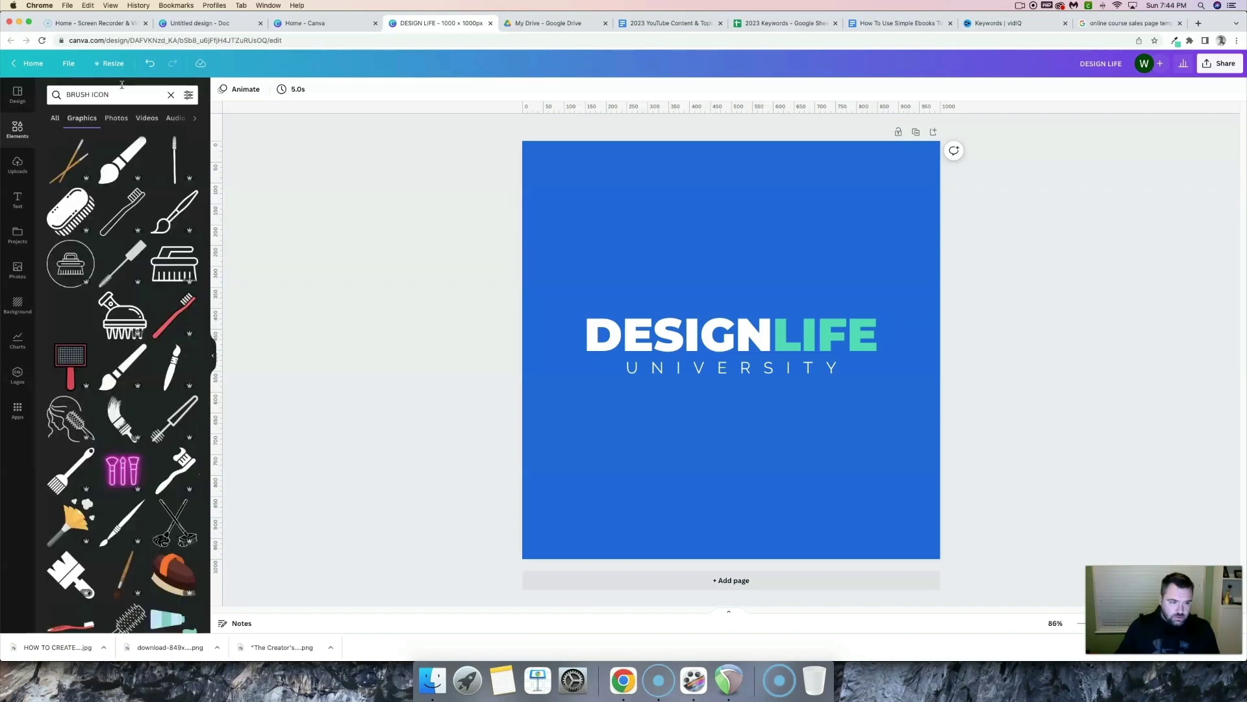
Search the element graphics for BRUSH STROKE and add the solid white brush stroke to the page.
triple_click(122, 95)
type("BRUSH STROKE")
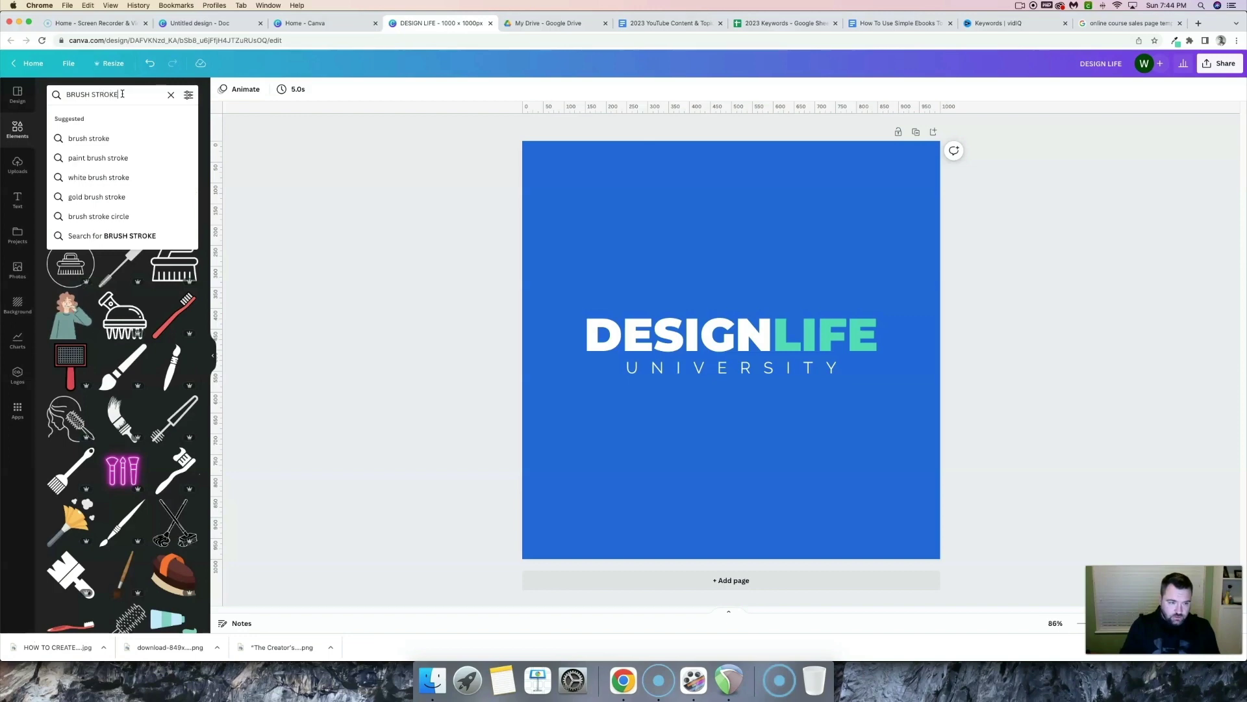
key("Return")
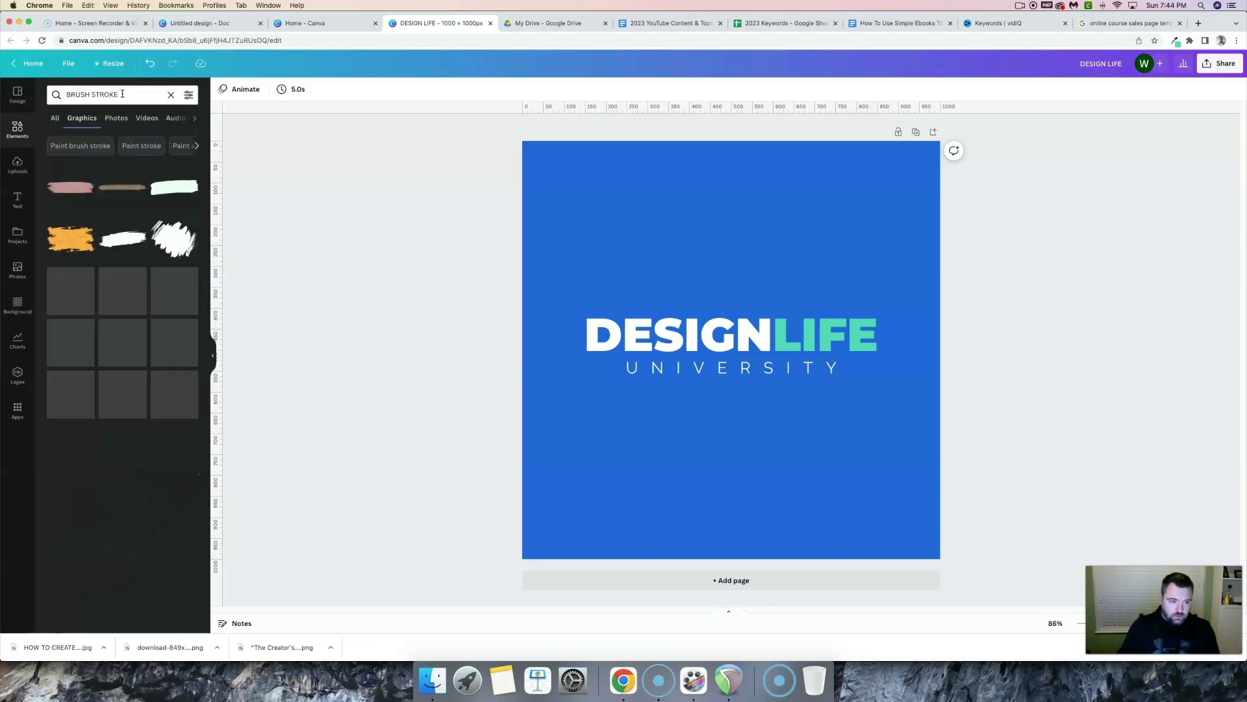
left_click(122, 239)
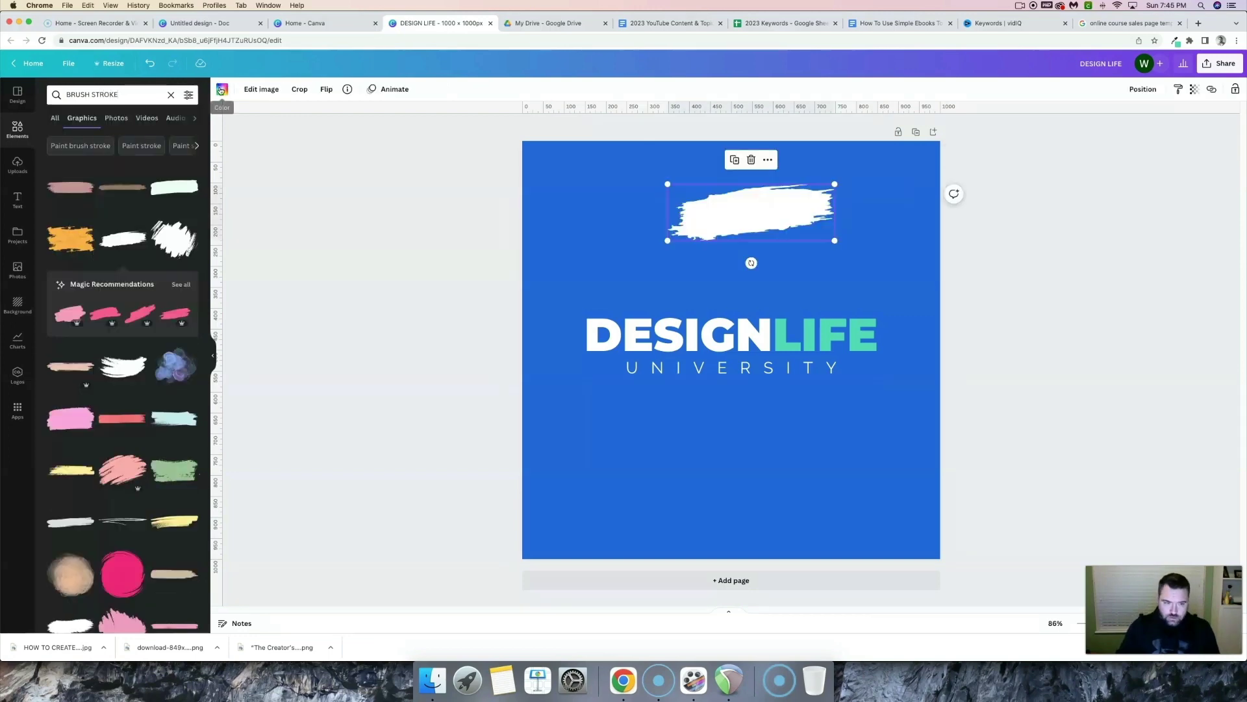
Recolour the brush stroke with the document's green and place it behind the word DESIGN.
left_click(222, 89)
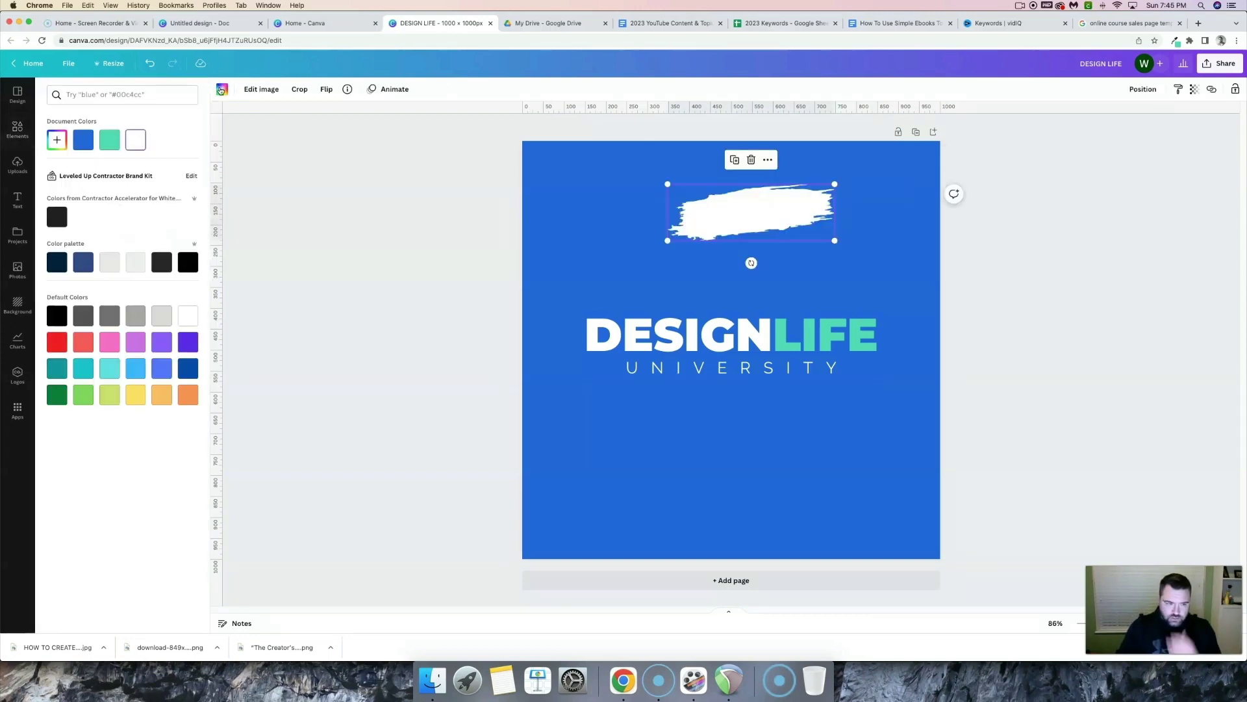
left_click(109, 140)
left_click(525, 213)
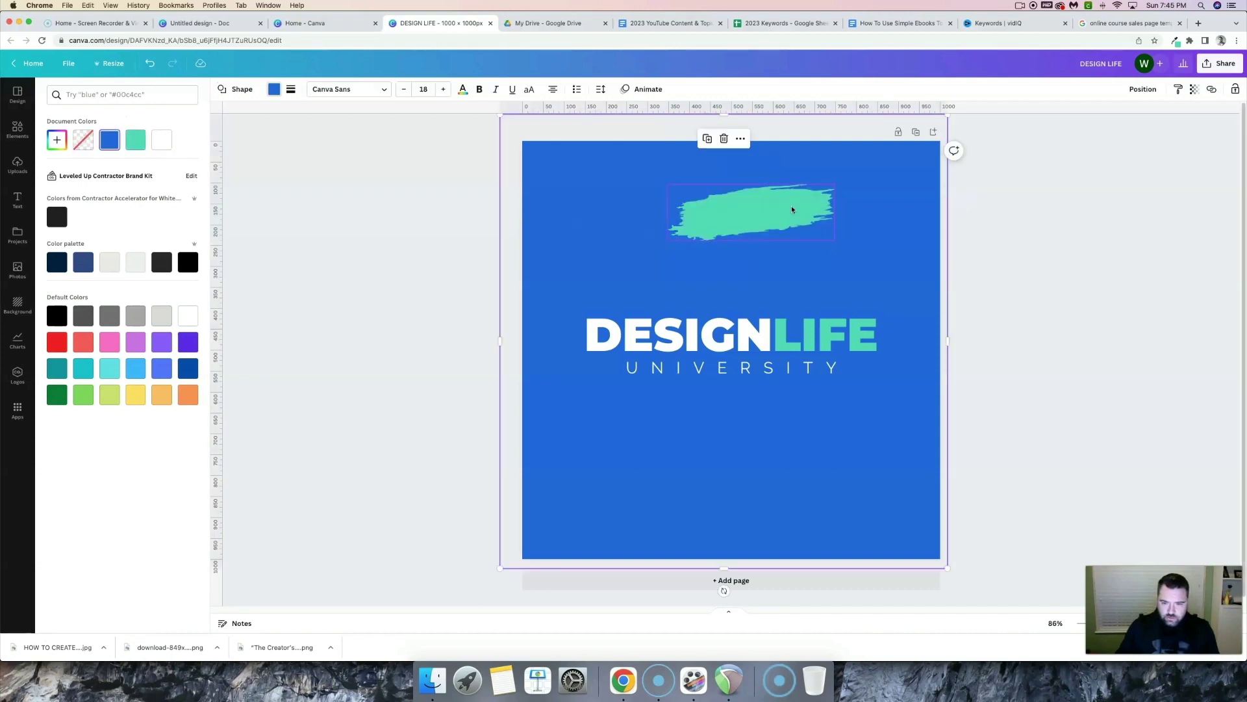
mouse_move(792, 210)
left_mouse_down()
mouse_move(690, 278)
mouse_move(680, 322)
left_mouse_up()
key("super+bracketleft")
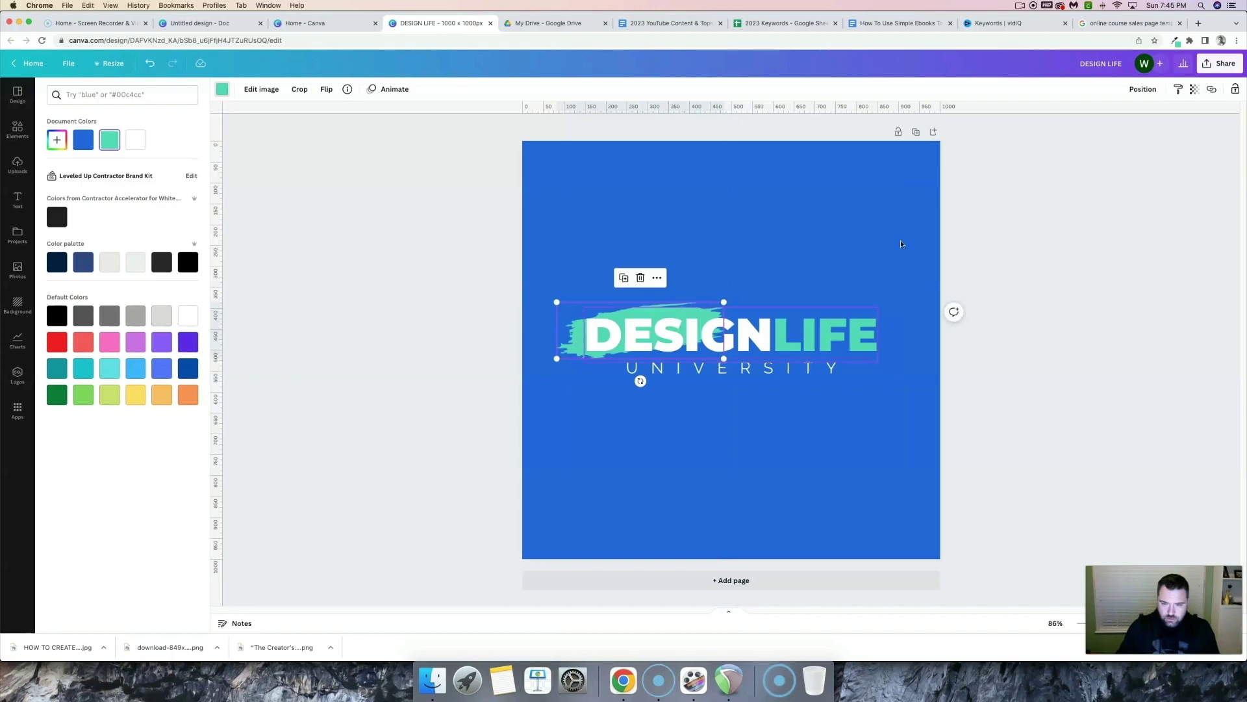
Switch to the Google Images results, sample the pink of the tier page's button with the eyedropper and copy its hex code #ff6496.
left_click(1134, 23)
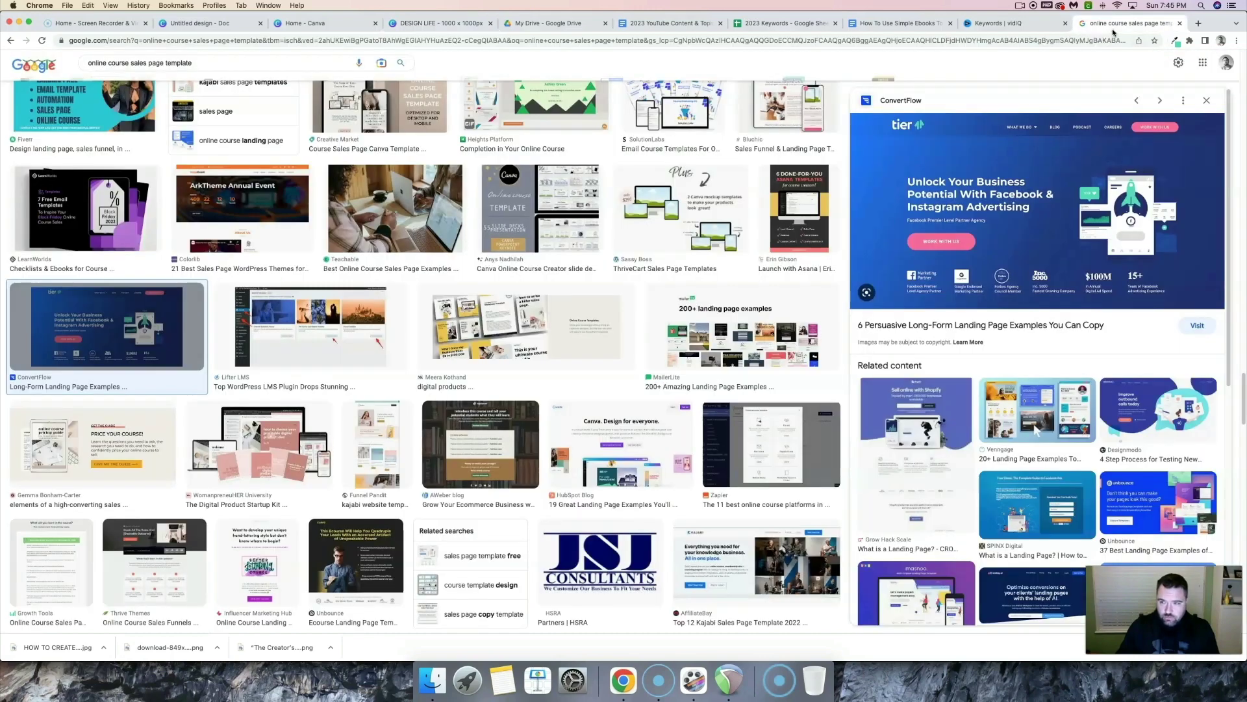
left_click(1176, 44)
left_click(968, 201)
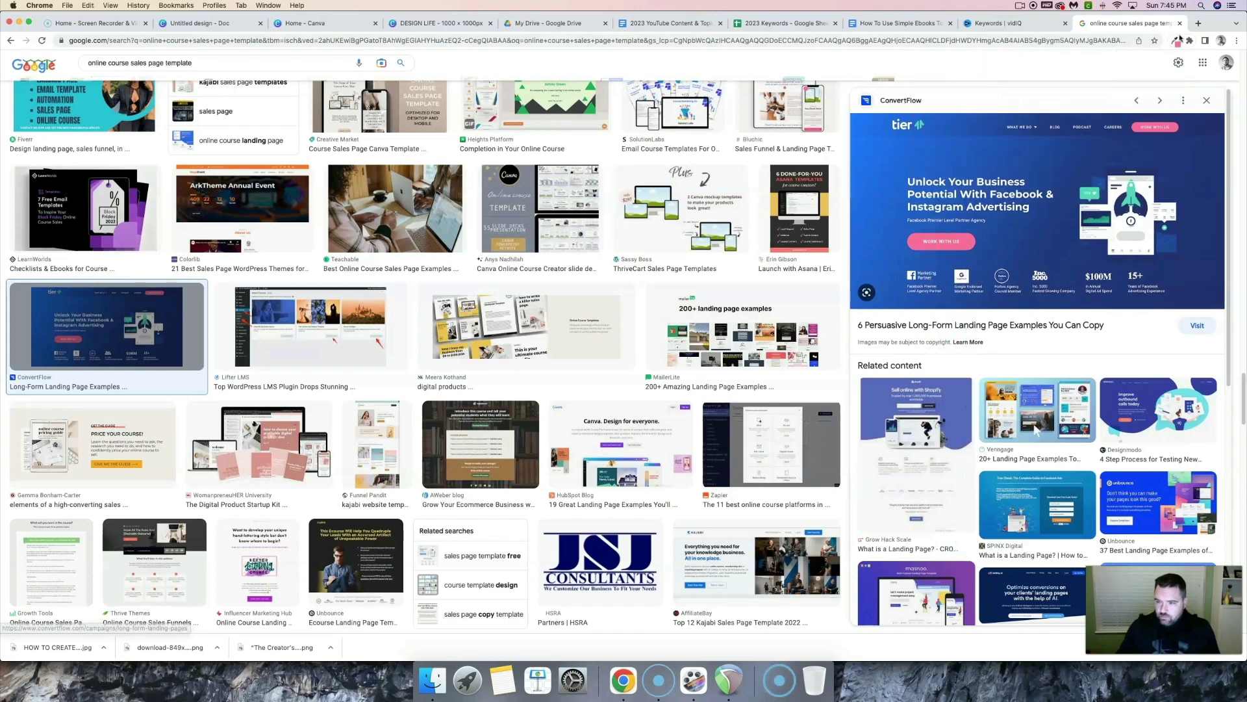
left_click(1175, 43)
left_click_drag(1146, 61, 1109, 58)
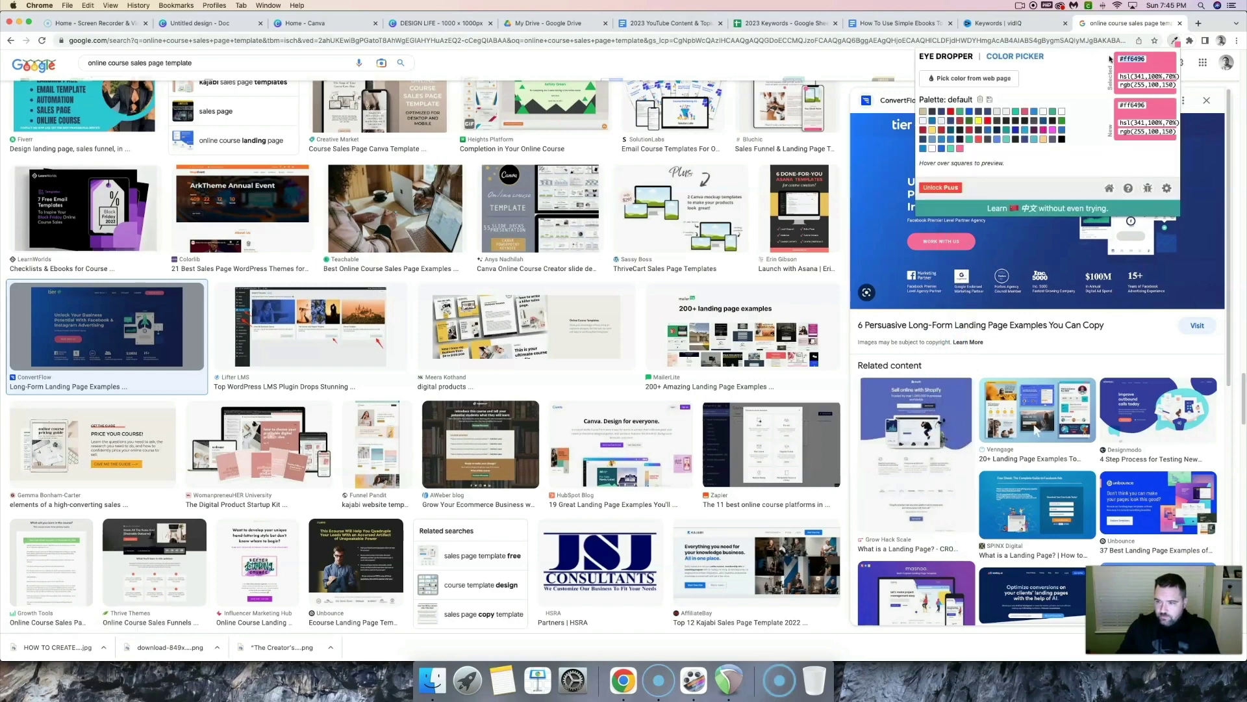
Switch back to the Canva design and recolour the brush stroke behind DESIGN with #FF6496.
left_click(448, 23)
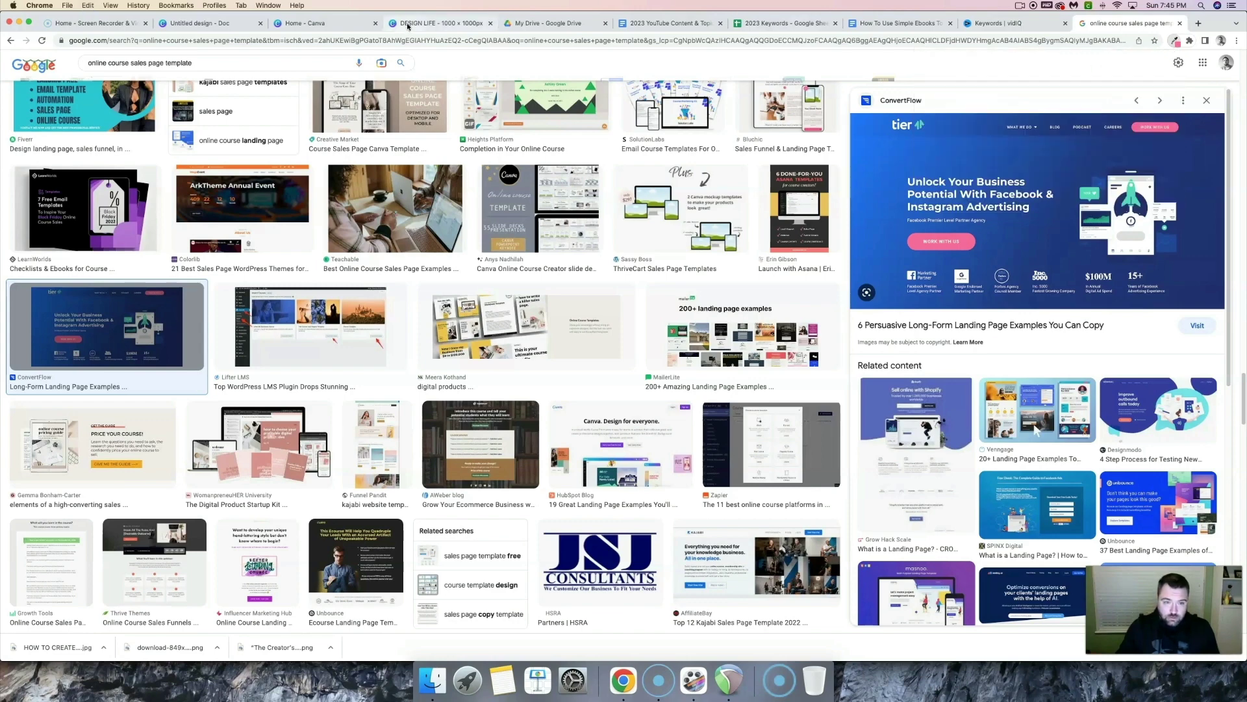
left_click(668, 308)
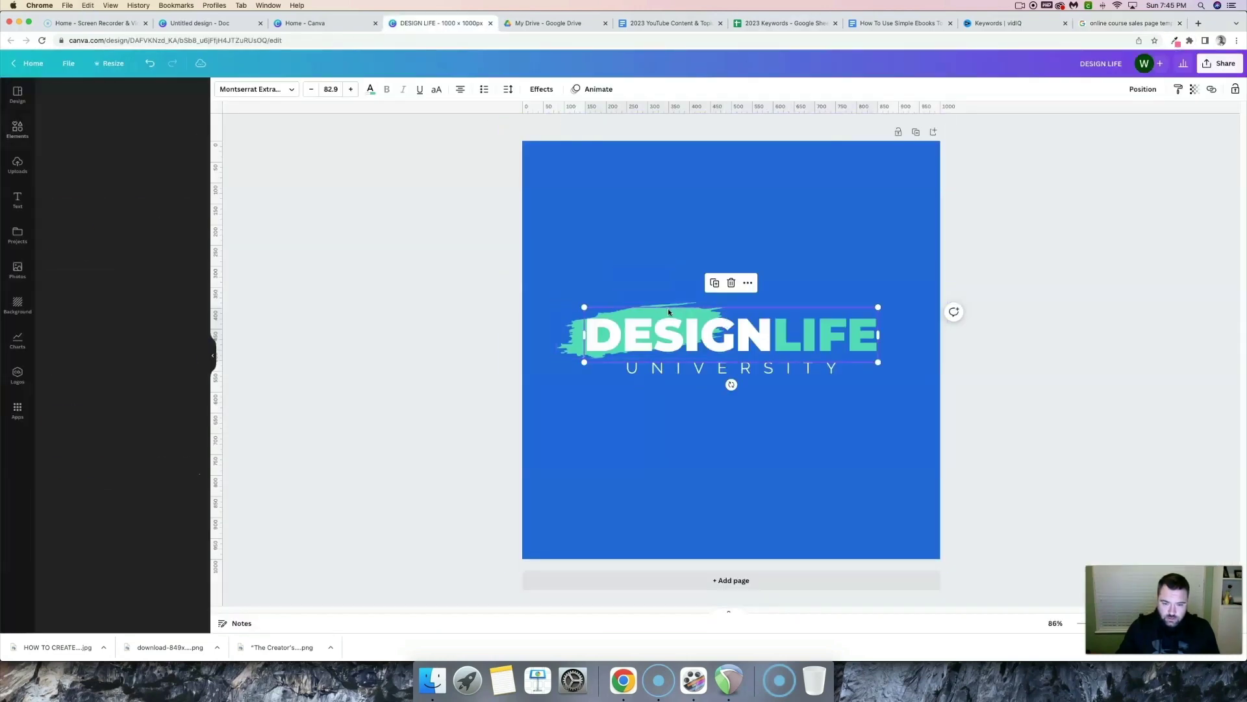
left_click(565, 351)
left_click(222, 89)
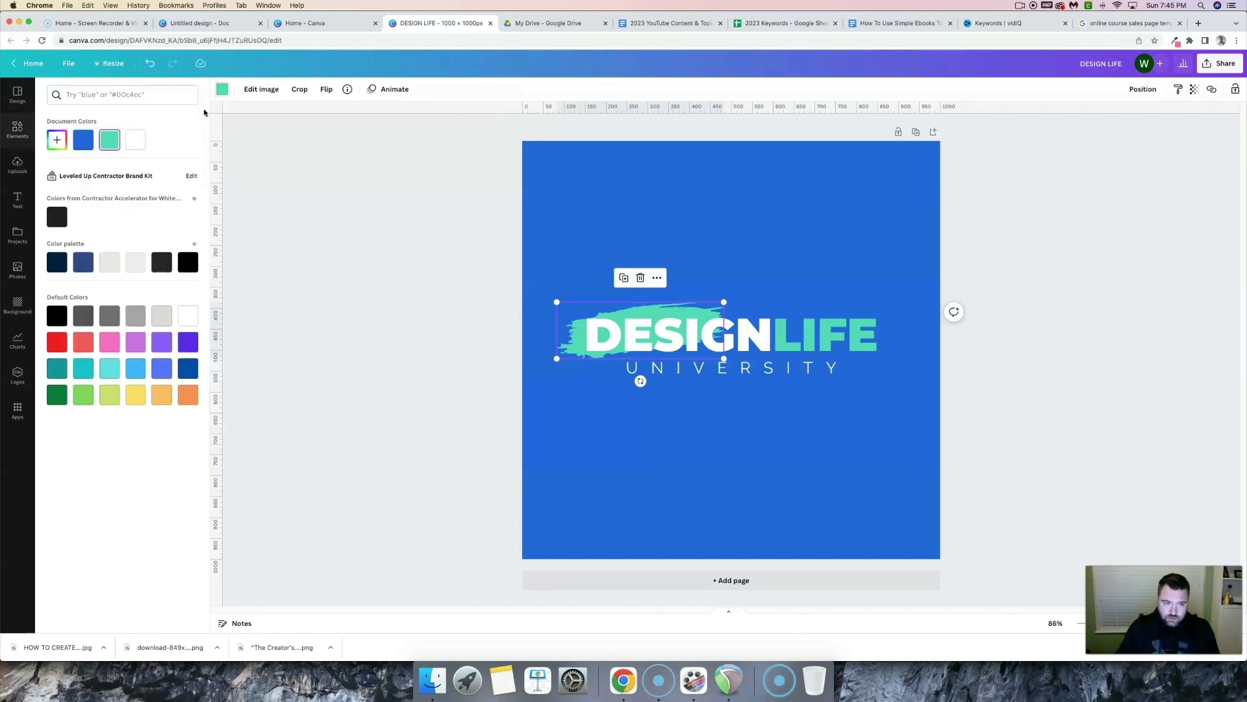
left_click(57, 140)
key("ctrl+v")
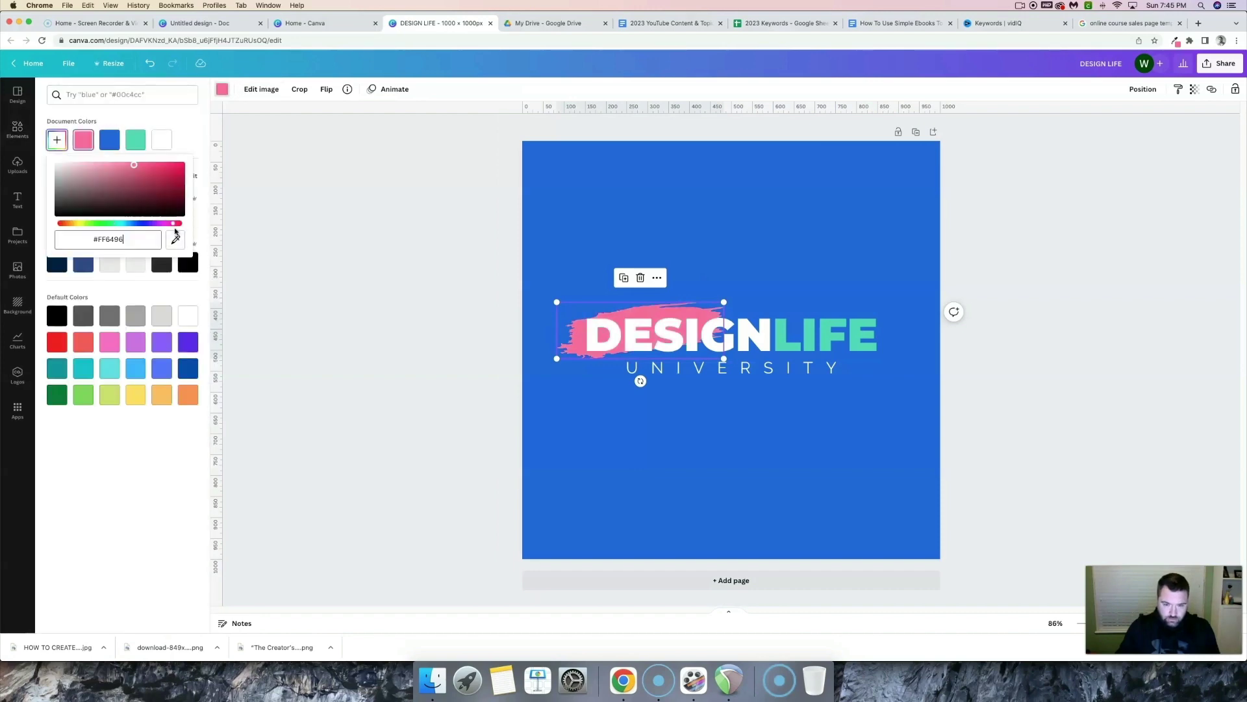
left_click(662, 261)
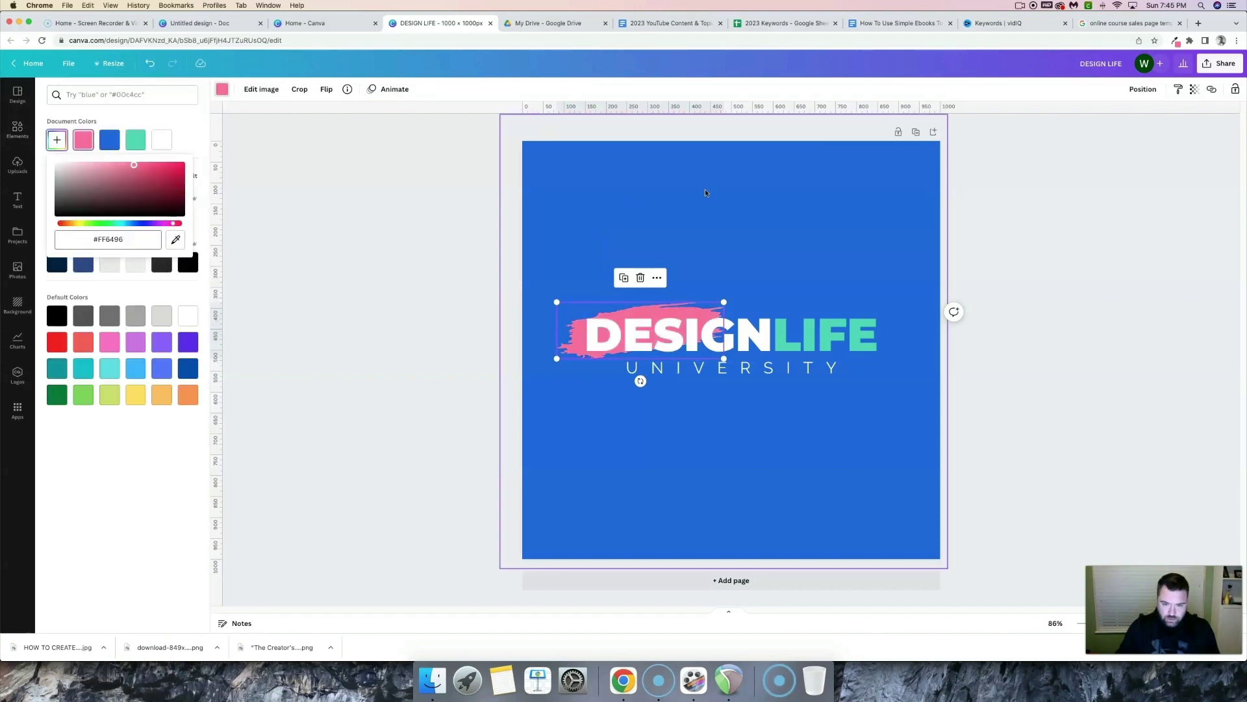
Enlarge the pink brush stroke and reposition it so it spans nearly the whole word DESIGN.
left_click(572, 346)
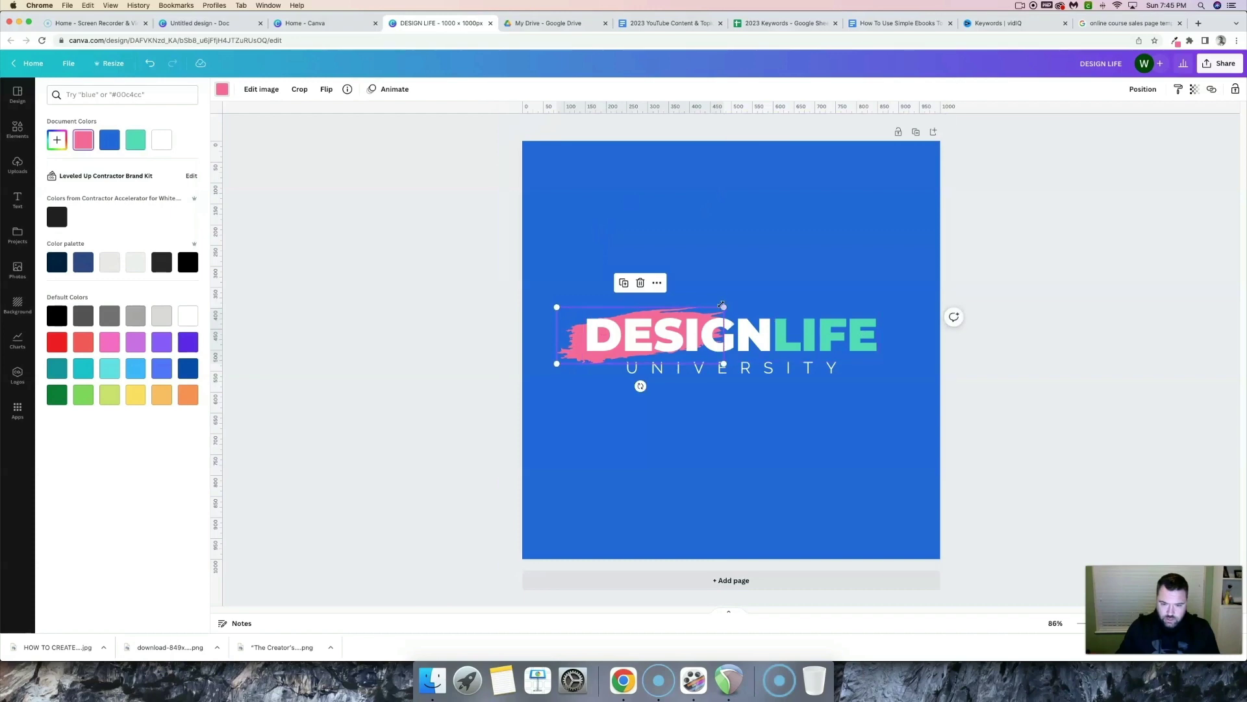
left_click_drag(725, 305, 755, 296)
mouse_move(568, 349)
left_mouse_down()
mouse_move(588, 359)
mouse_move(577, 350)
left_mouse_up()
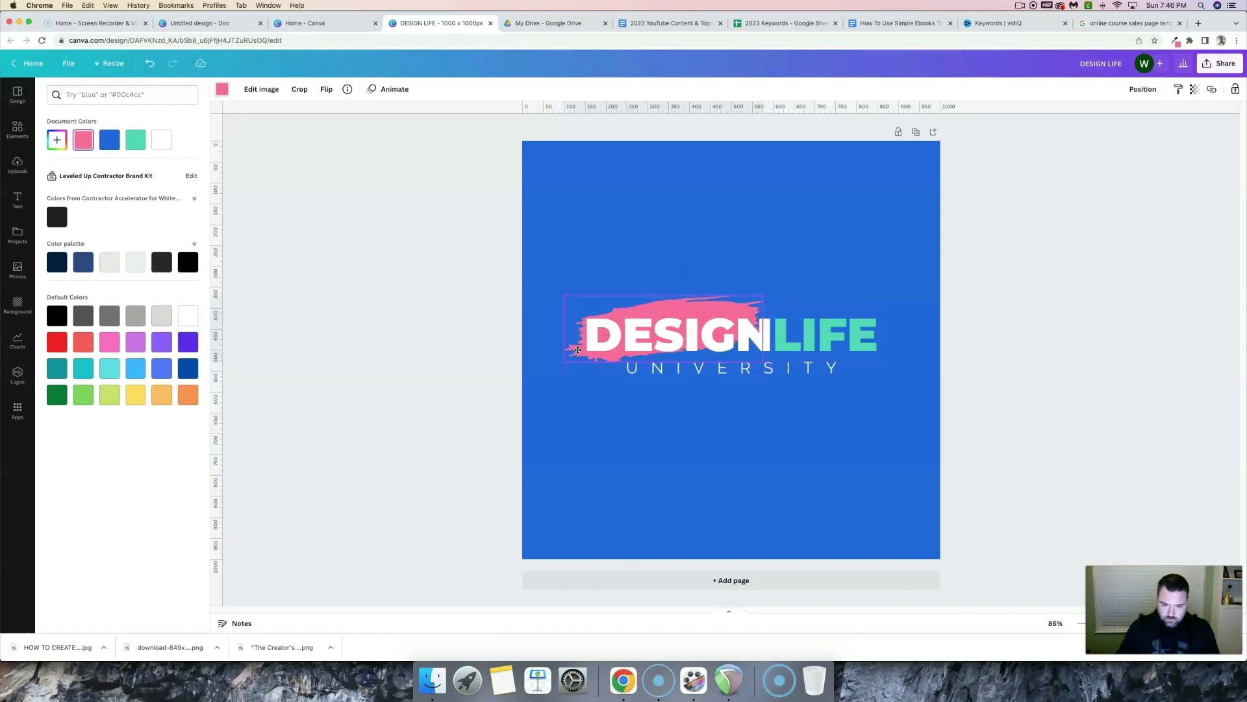
left_click(639, 177)
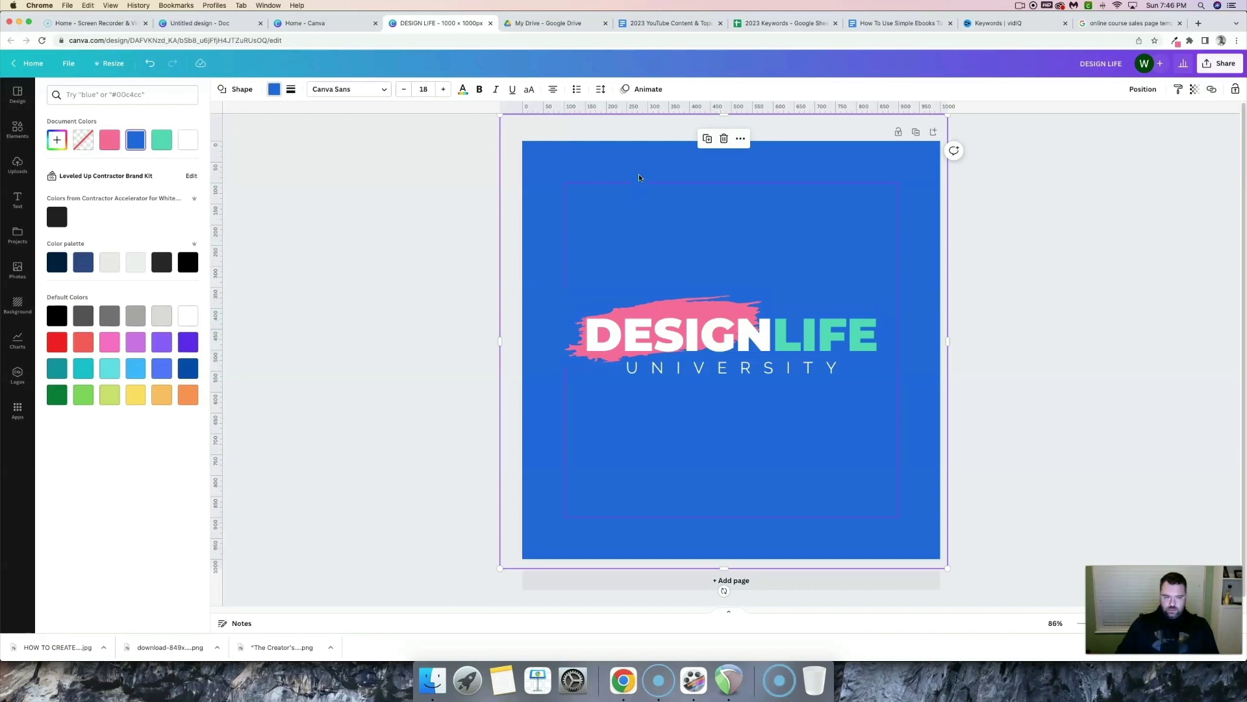
key("Escape")
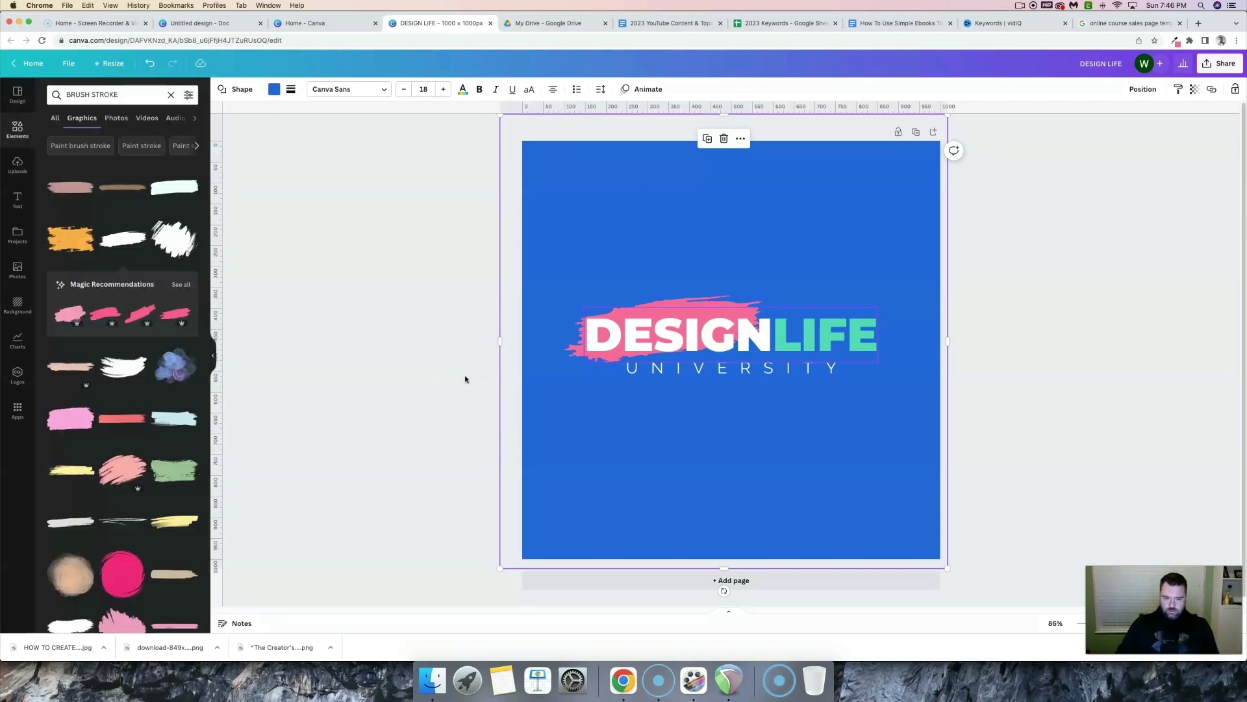
Duplicate the pink brush stroke, send the copy behind the text and offset it slightly below the original.
left_click(691, 301)
key("super+d")
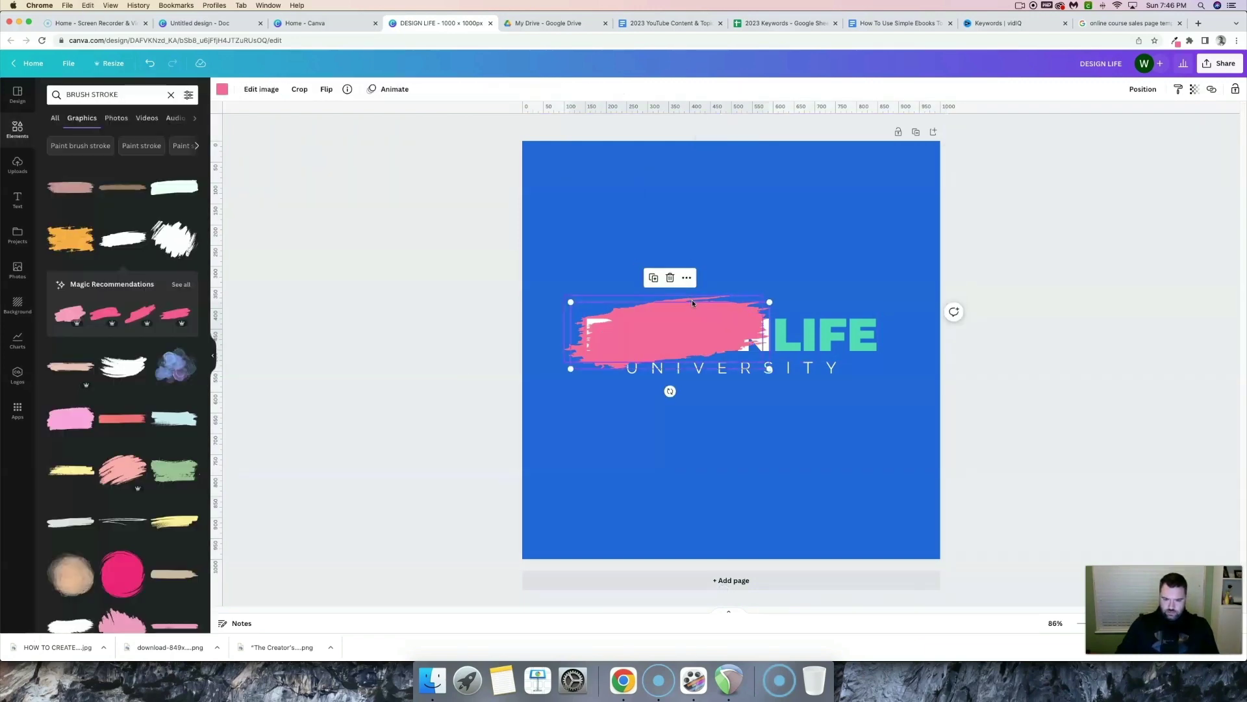
left_click(1143, 89)
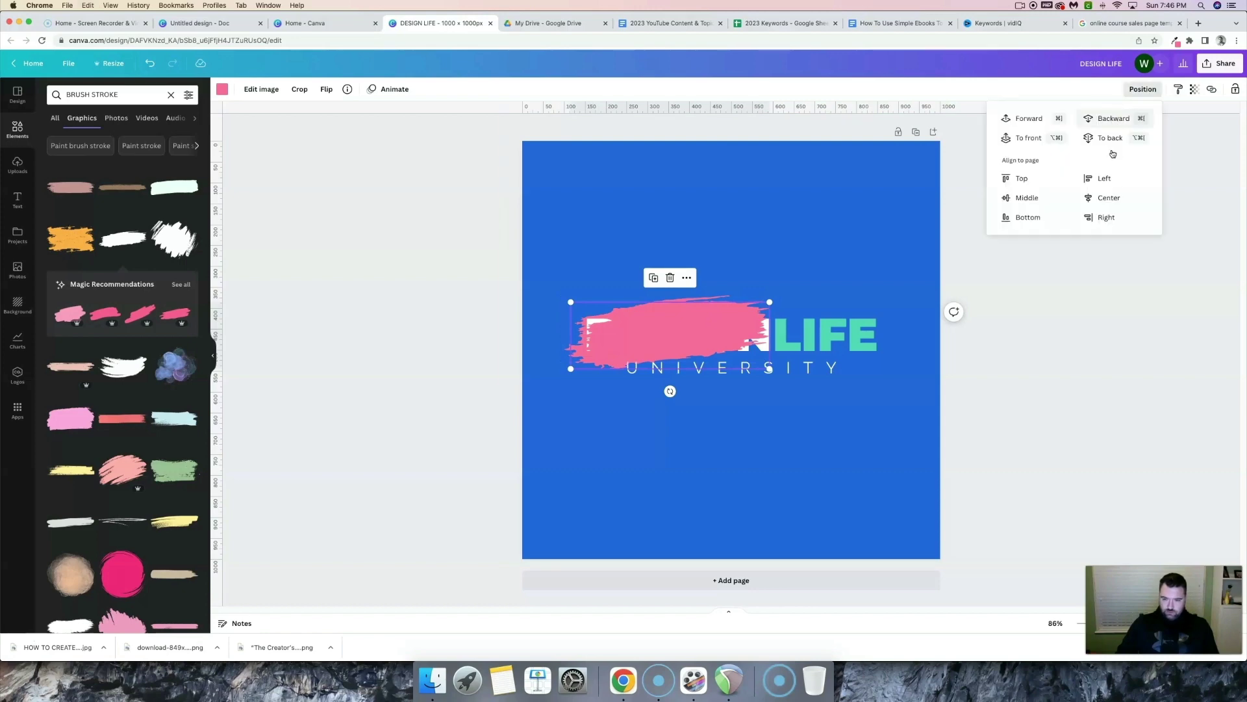
left_click(1116, 119)
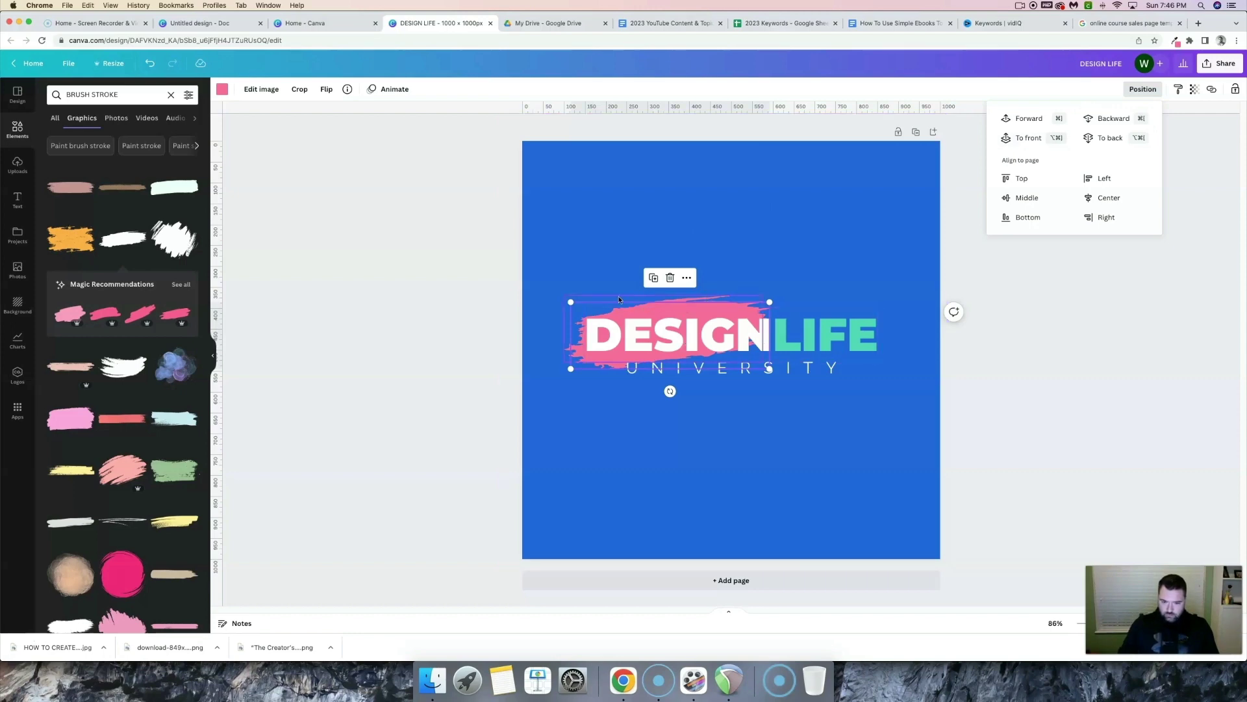
left_click_drag(577, 305, 584, 310)
left_click(653, 434)
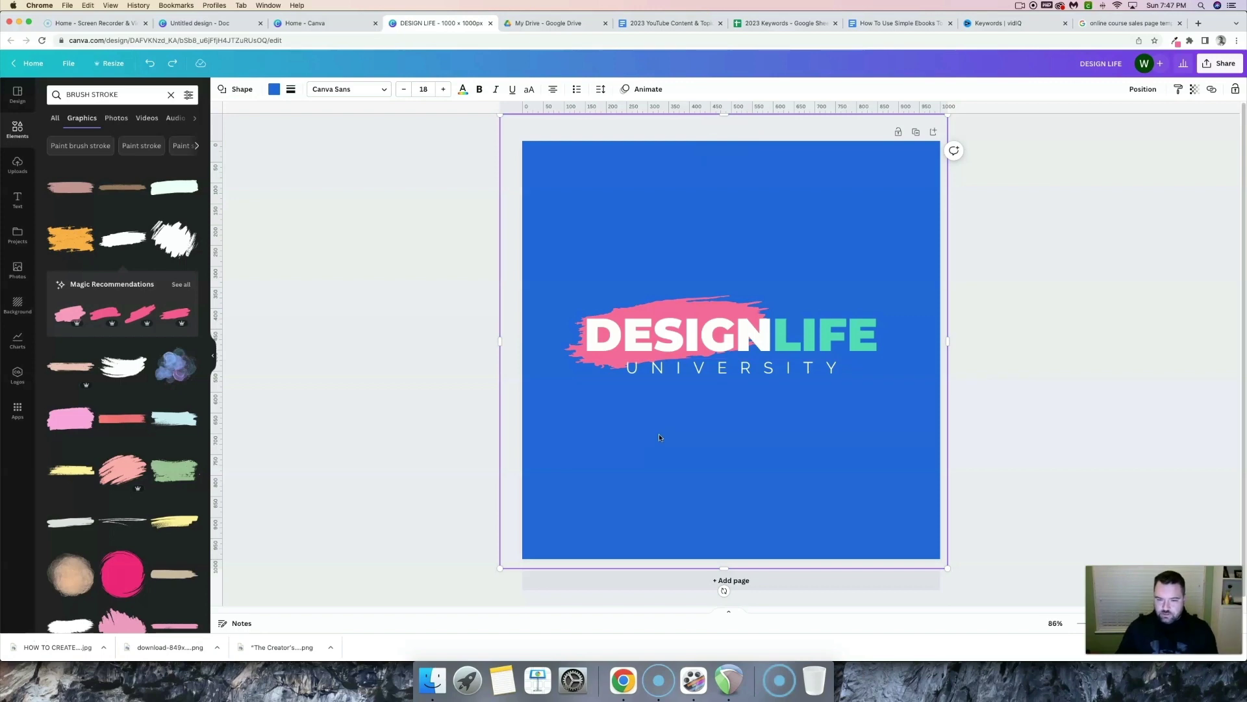
left_click(422, 276)
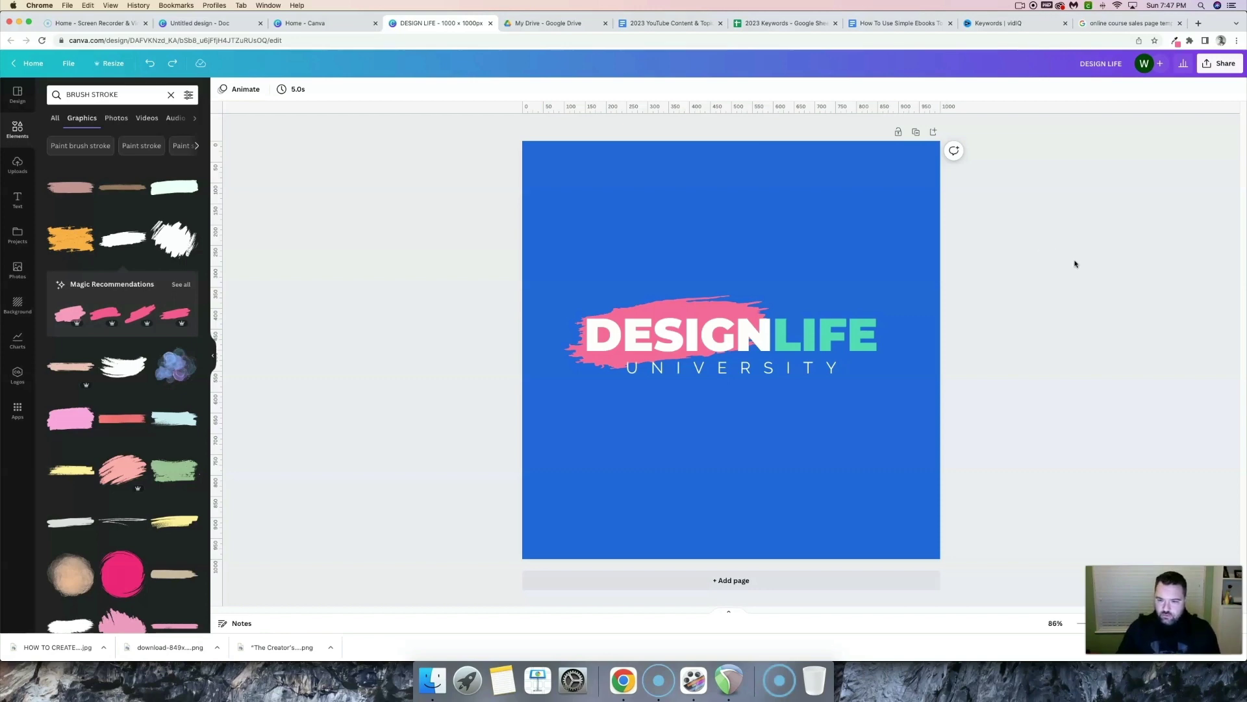
Duplicate the logo page and delete the blue background shape from the copy.
left_click(916, 133)
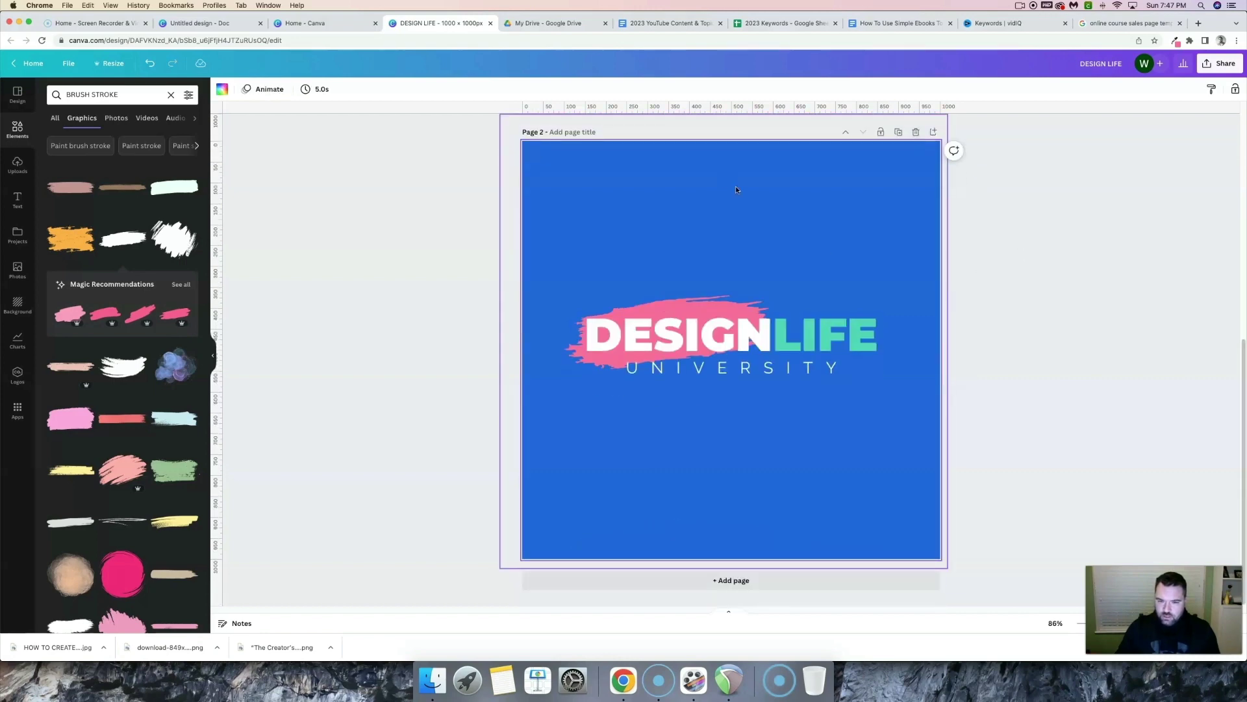
left_click(781, 201)
key("Delete")
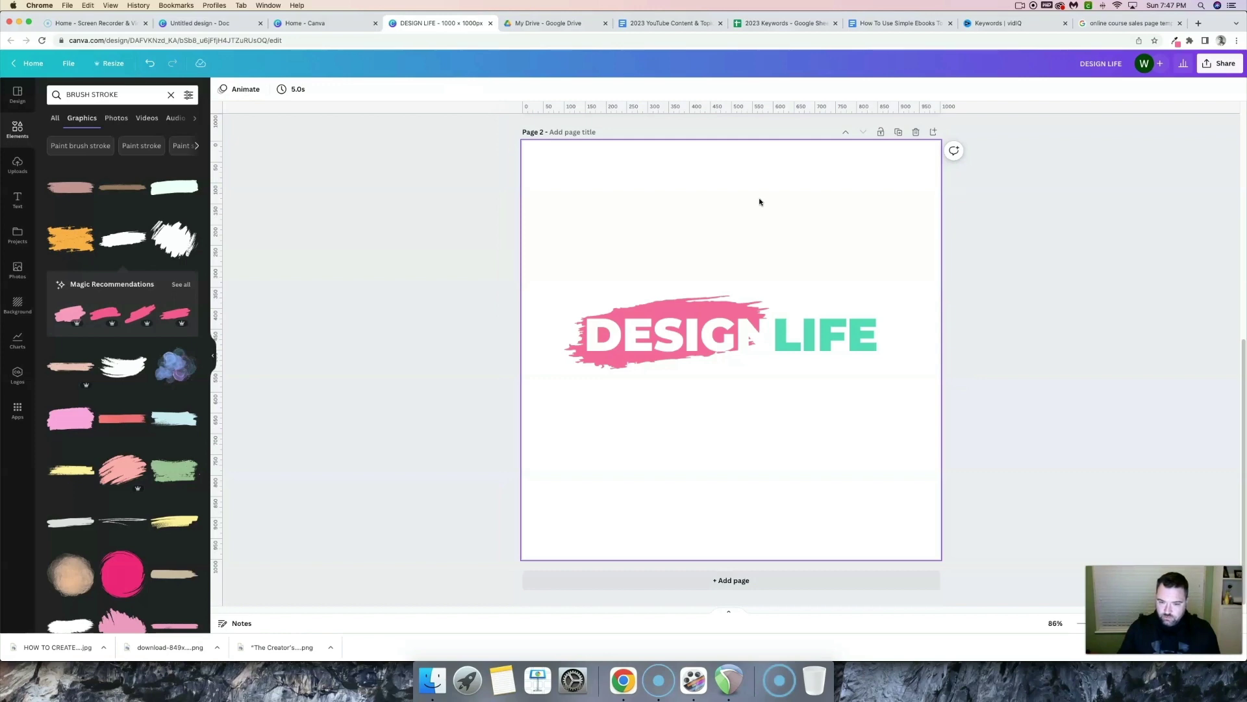
Download all pages of the design as PNG with a transparent background.
left_click(1219, 65)
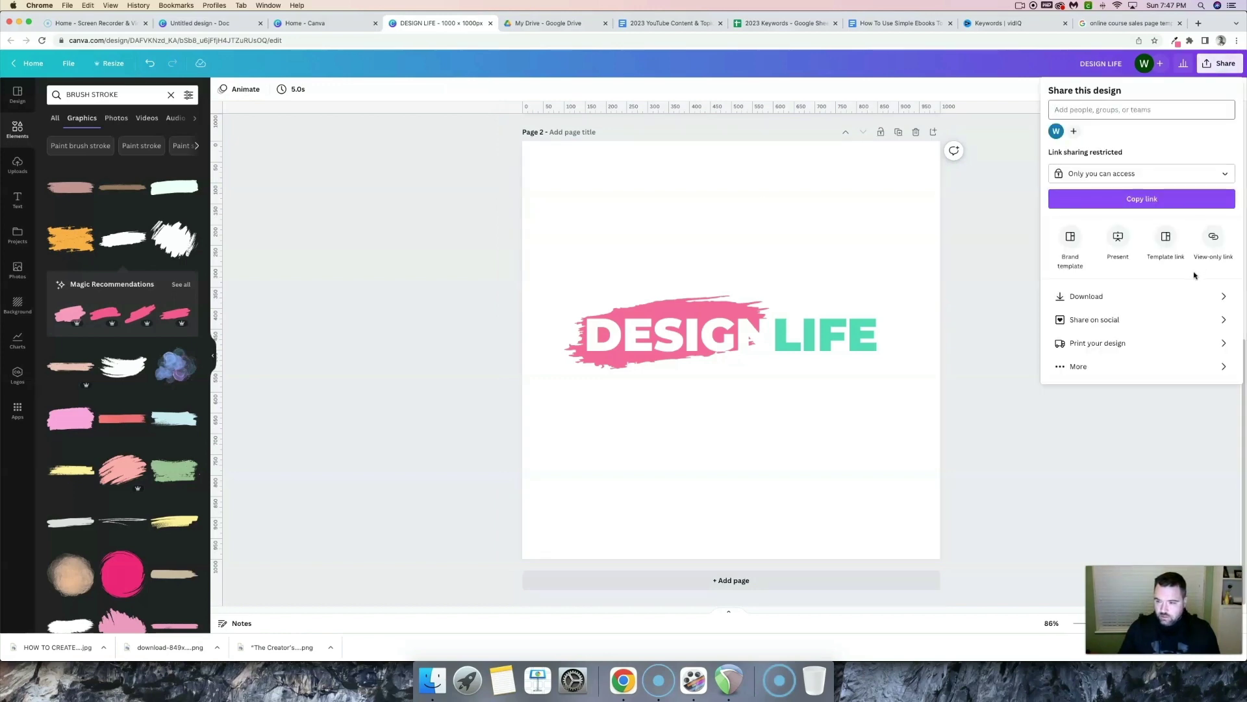
left_click(1119, 296)
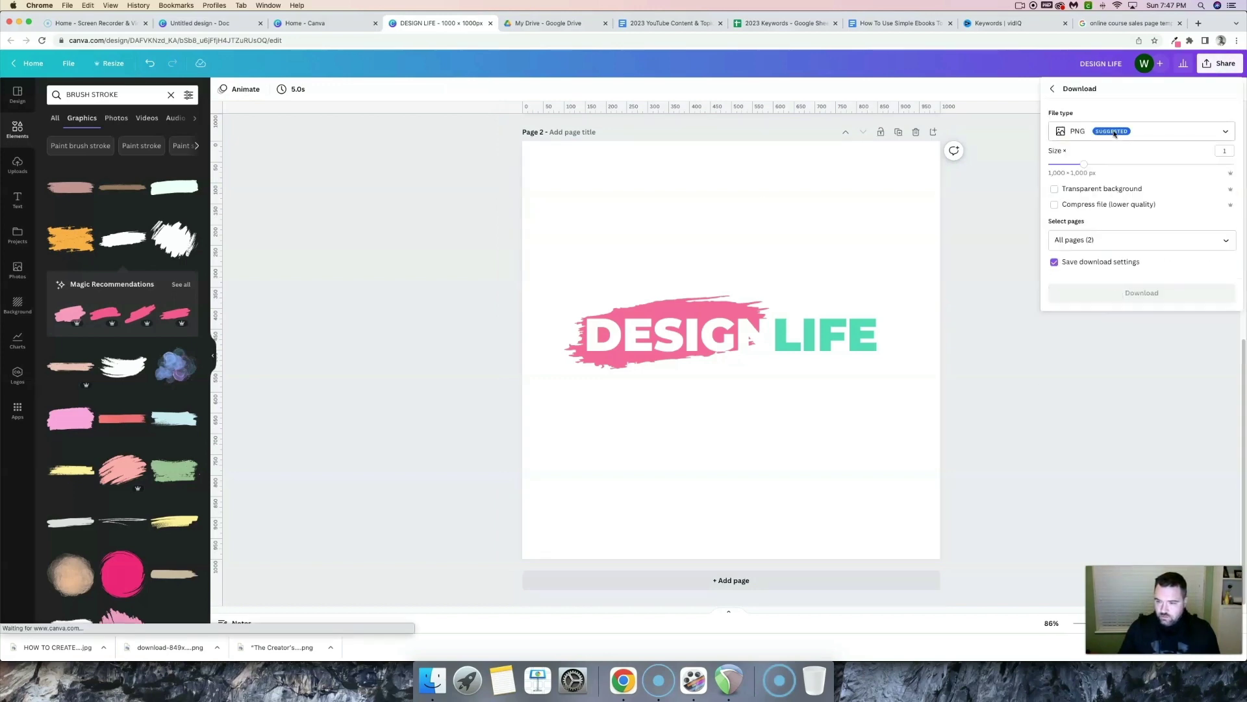
left_click(1054, 190)
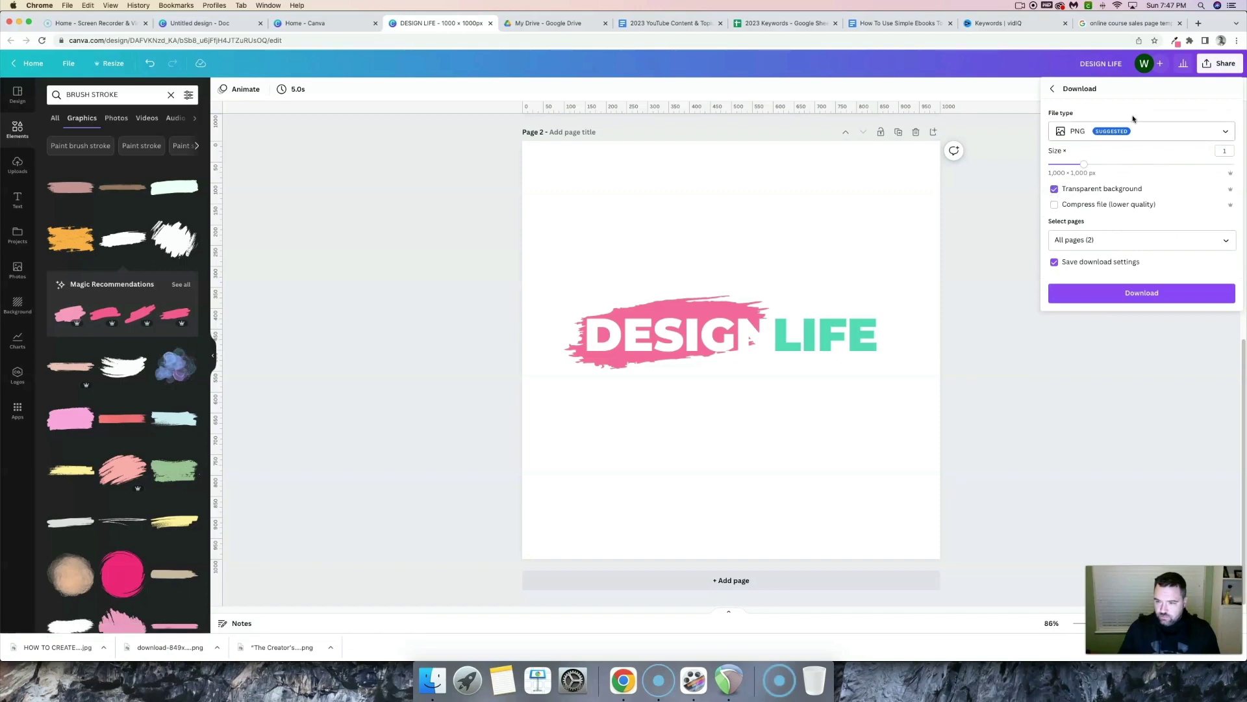
left_click(1134, 294)
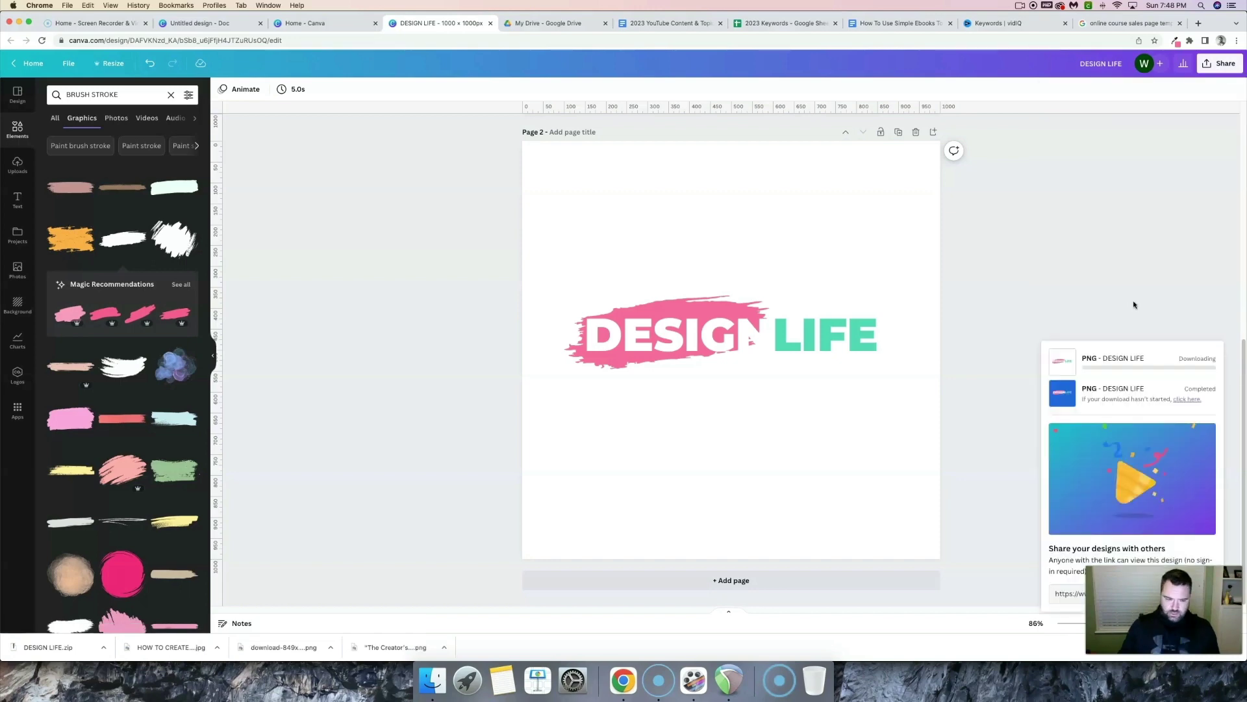
Create a new custom-size design measuring 1920 × 1080 px.
left_click(322, 26)
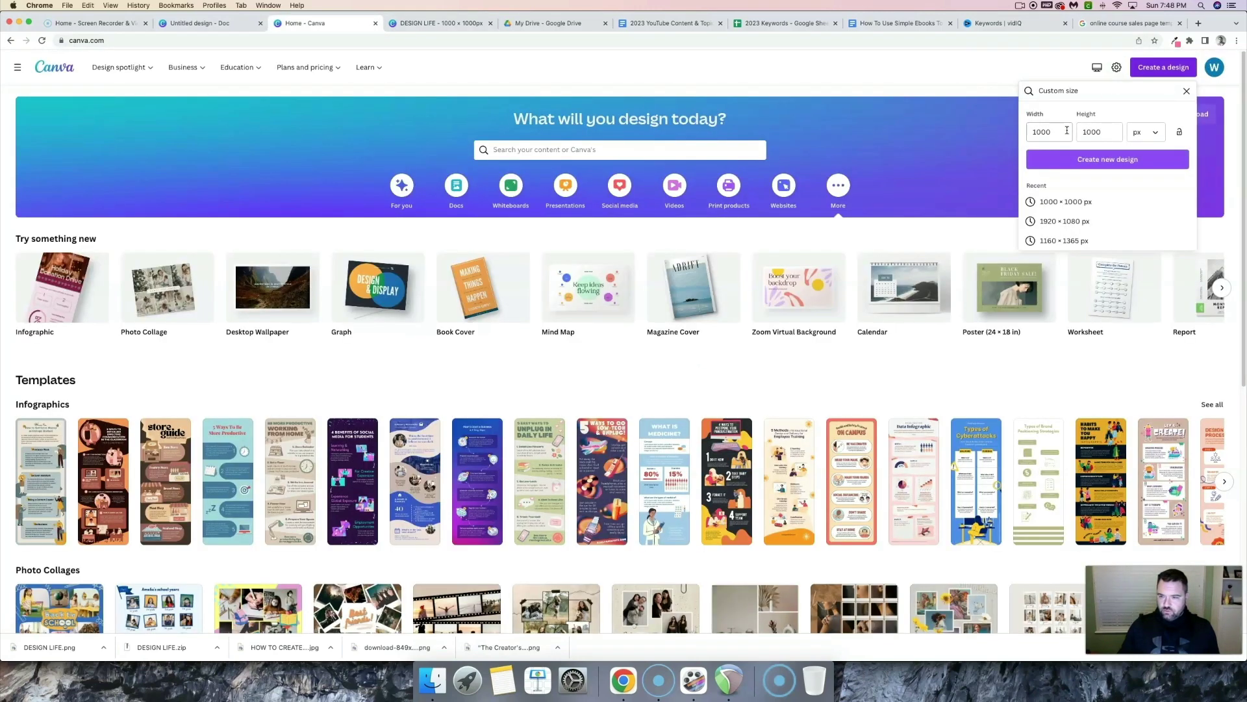
left_click(1067, 130)
double_click(1065, 132)
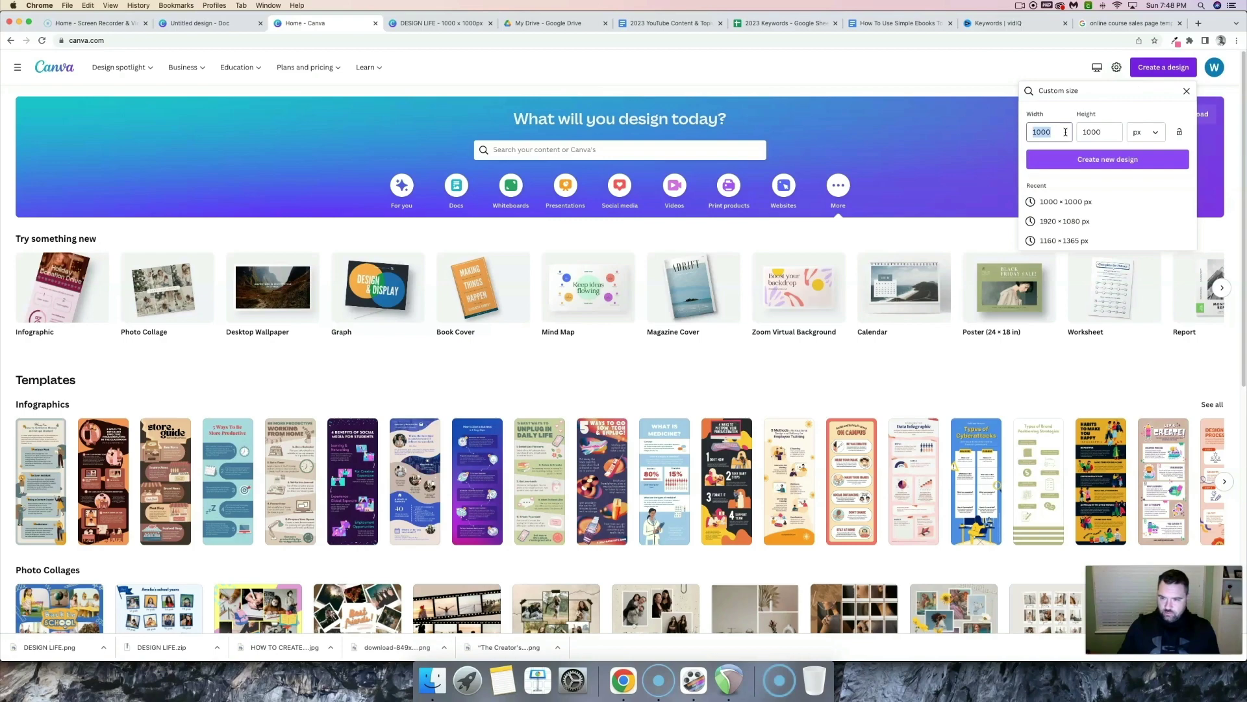
type("1920")
key("Tab")
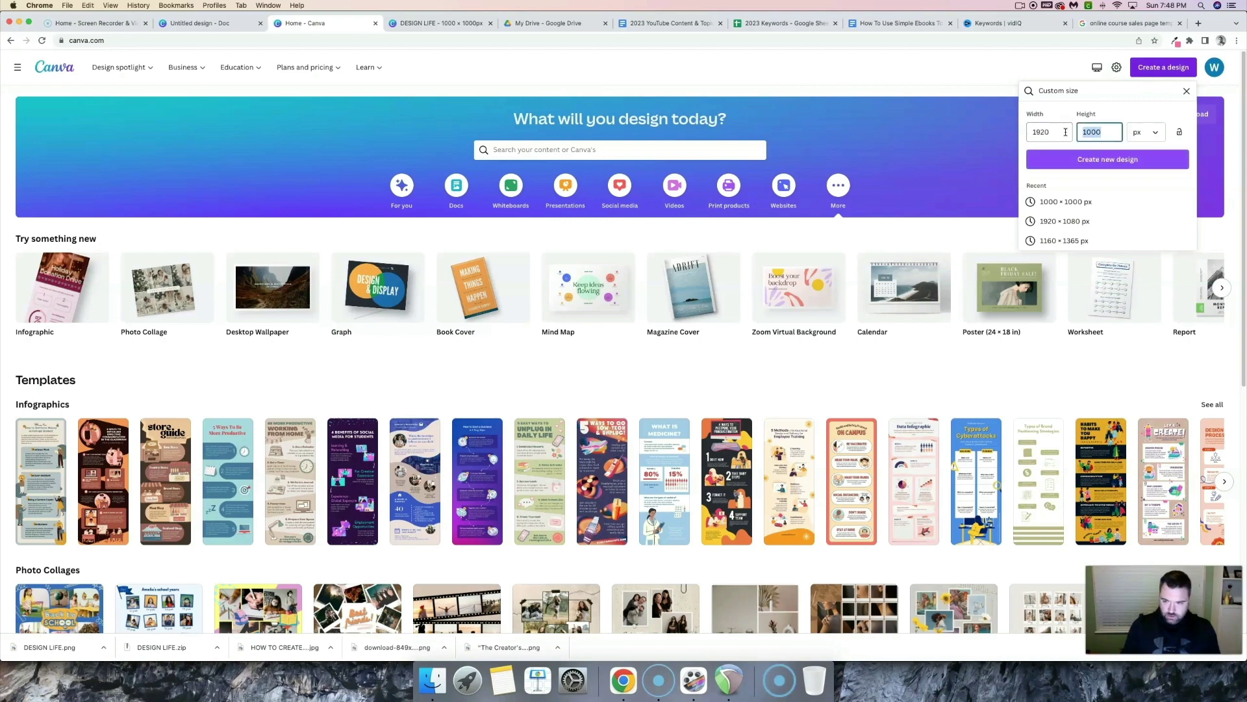
type("1080")
left_click(1057, 161)
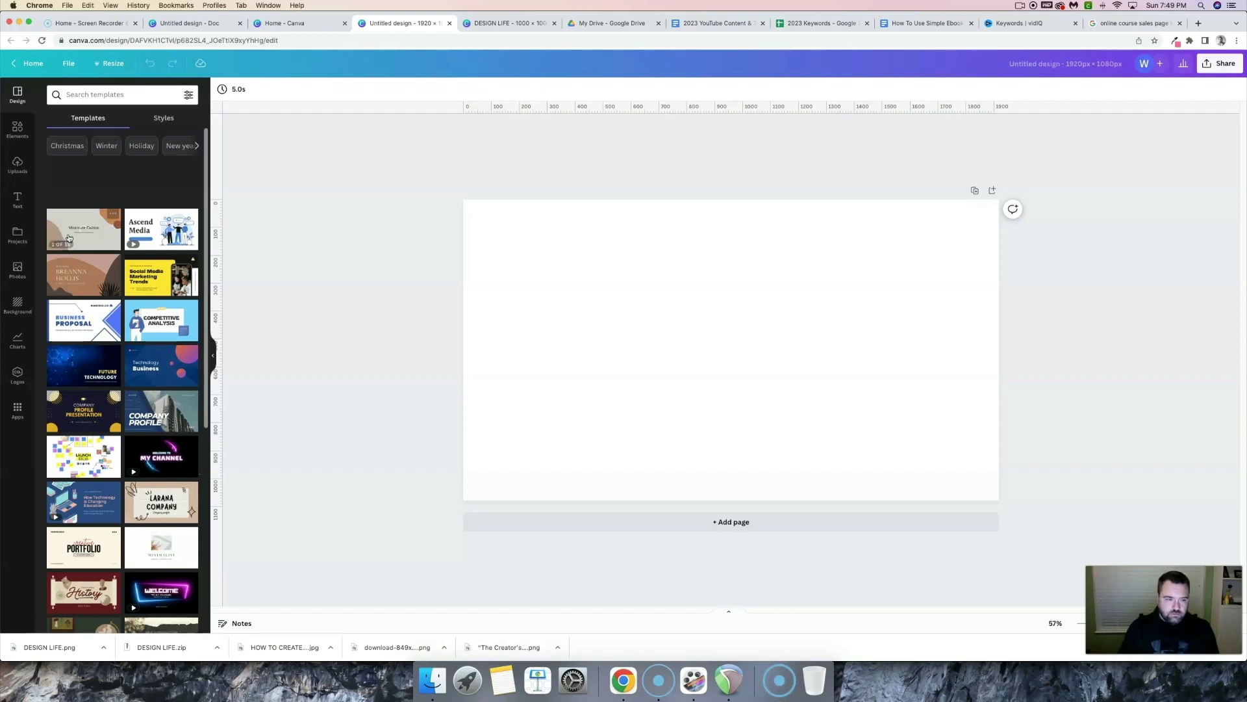
Add a square shape to the blank page and fill it with the blue #1f66dd copied from the Eye Dropper palette.
left_click(17, 134)
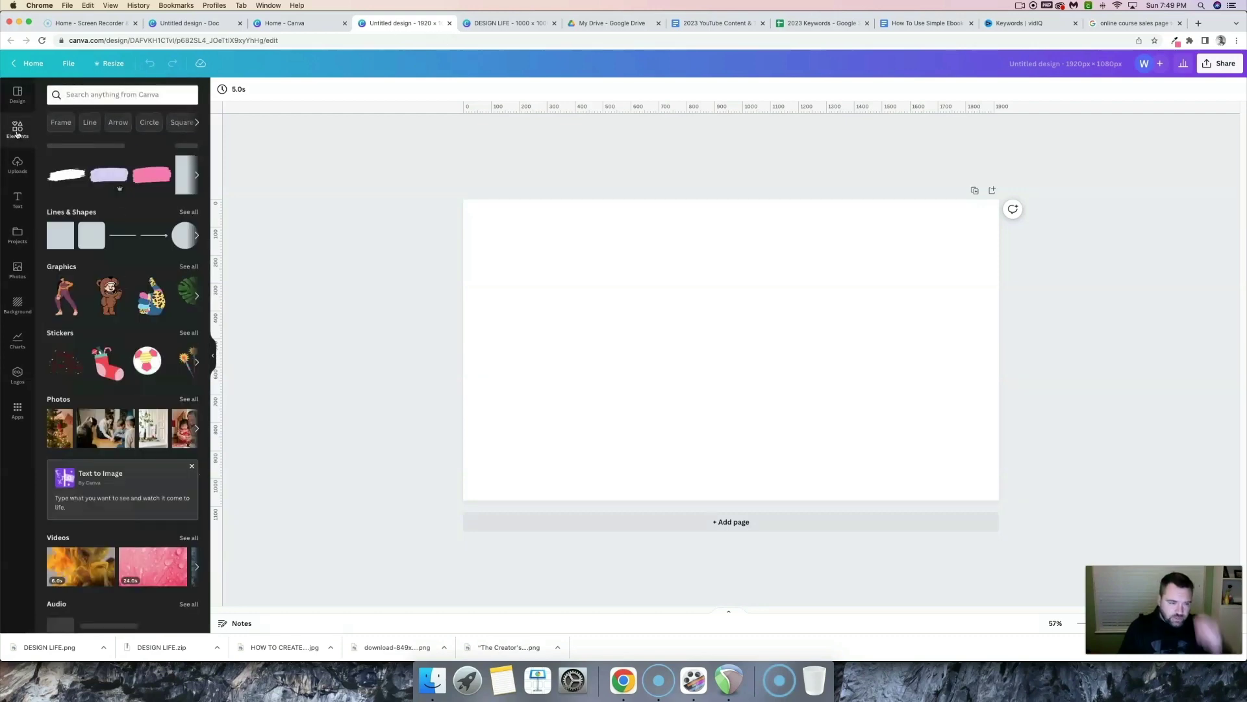
left_click(58, 233)
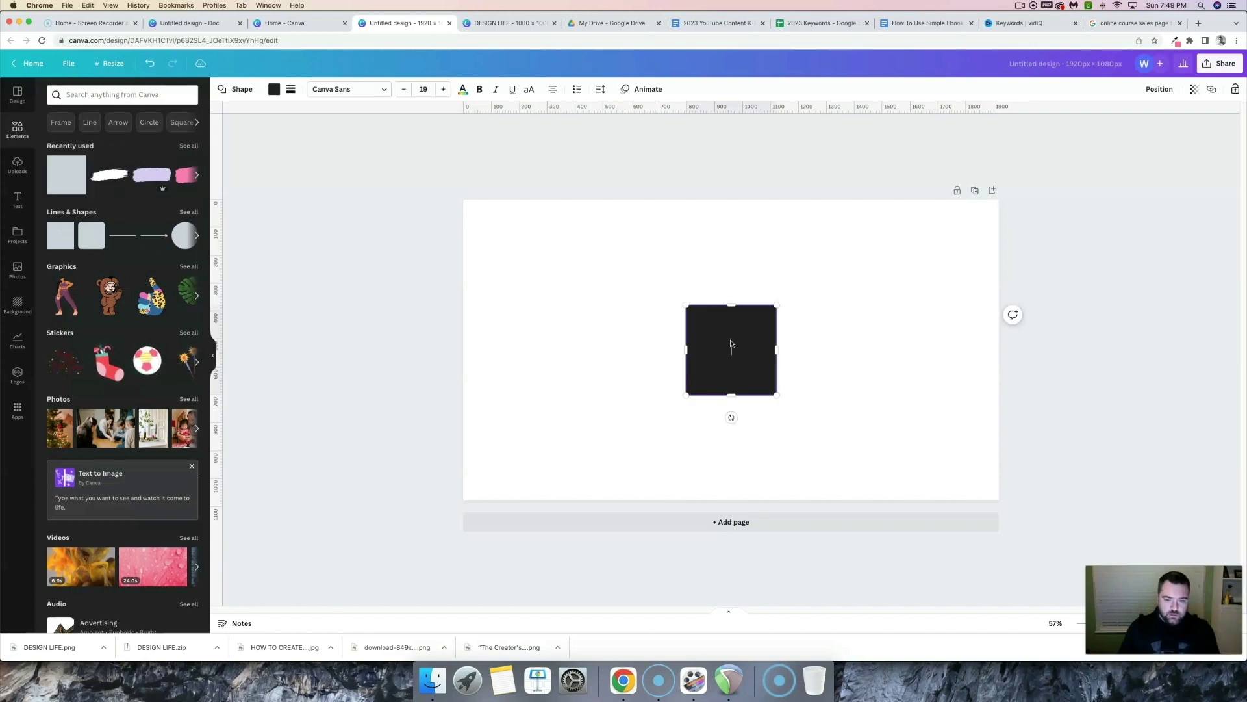
left_click(273, 93)
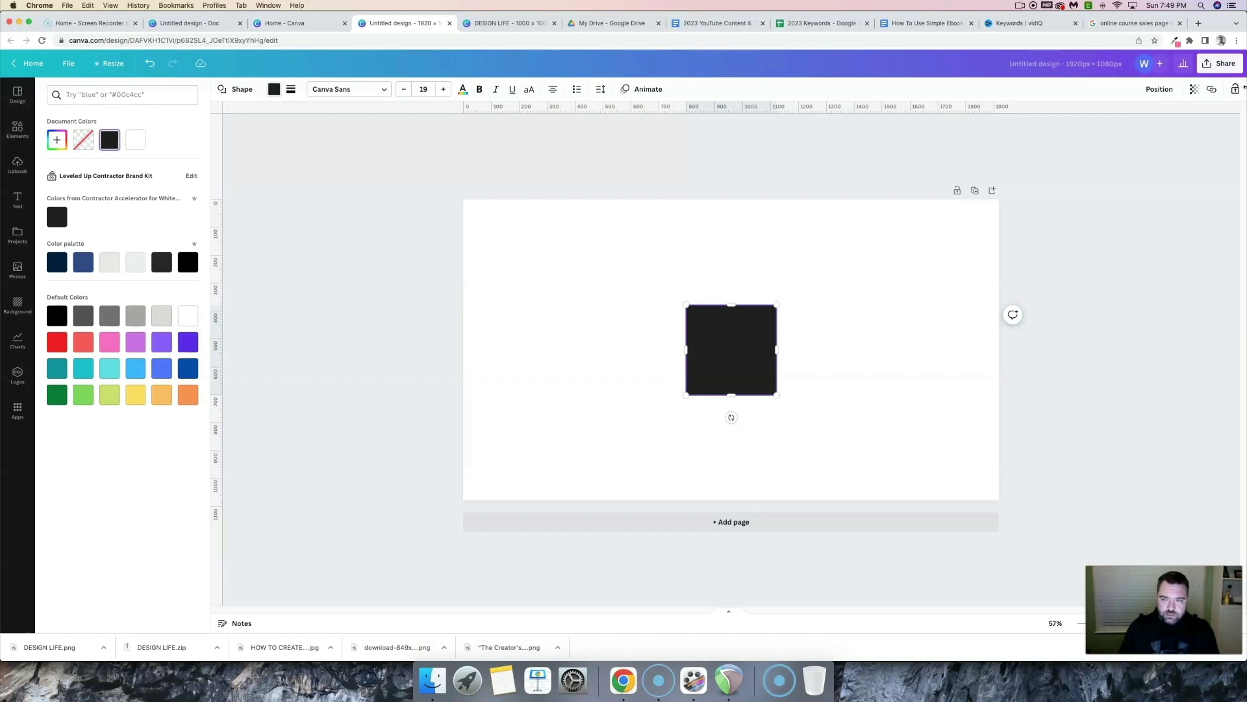
left_click(1176, 42)
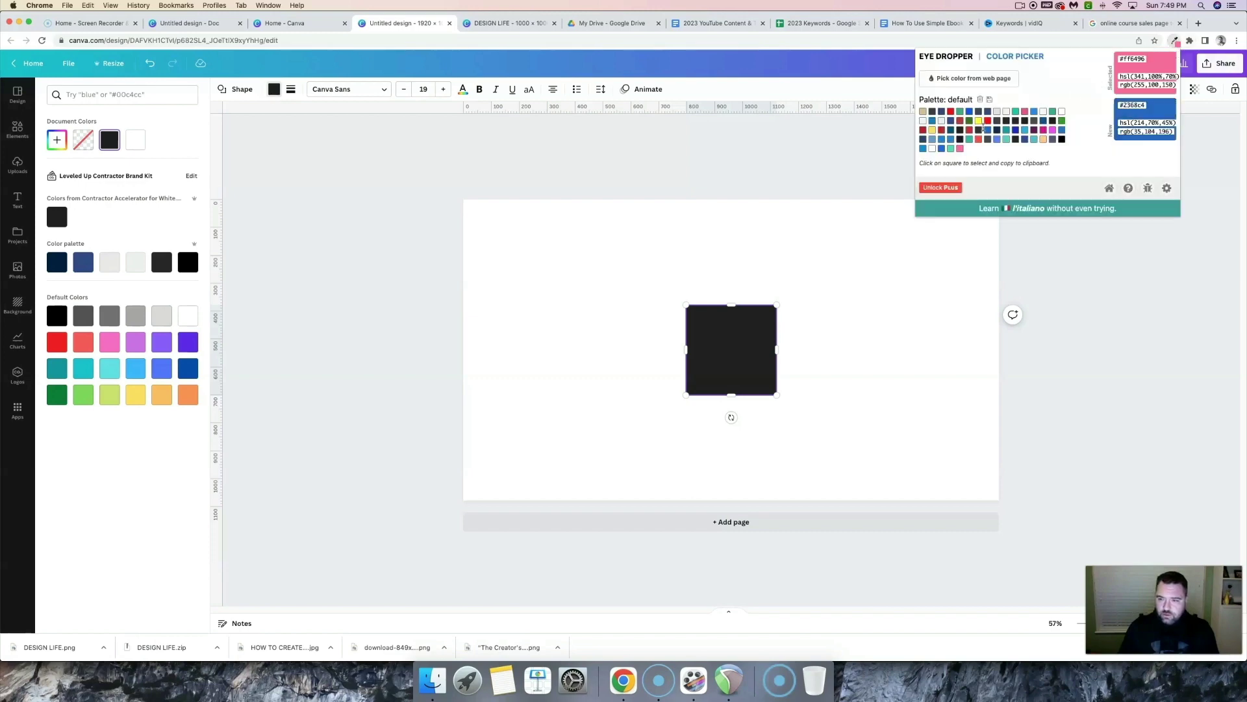
left_click(943, 149)
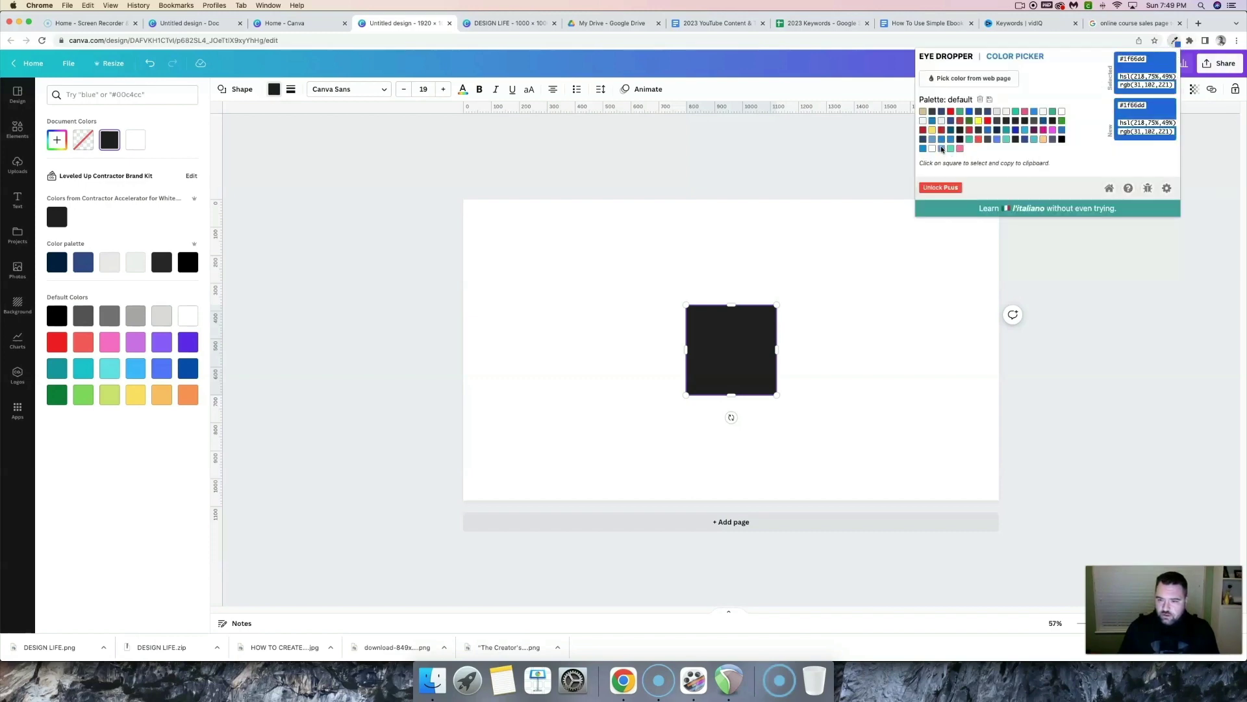
left_click_drag(1147, 61, 1119, 58)
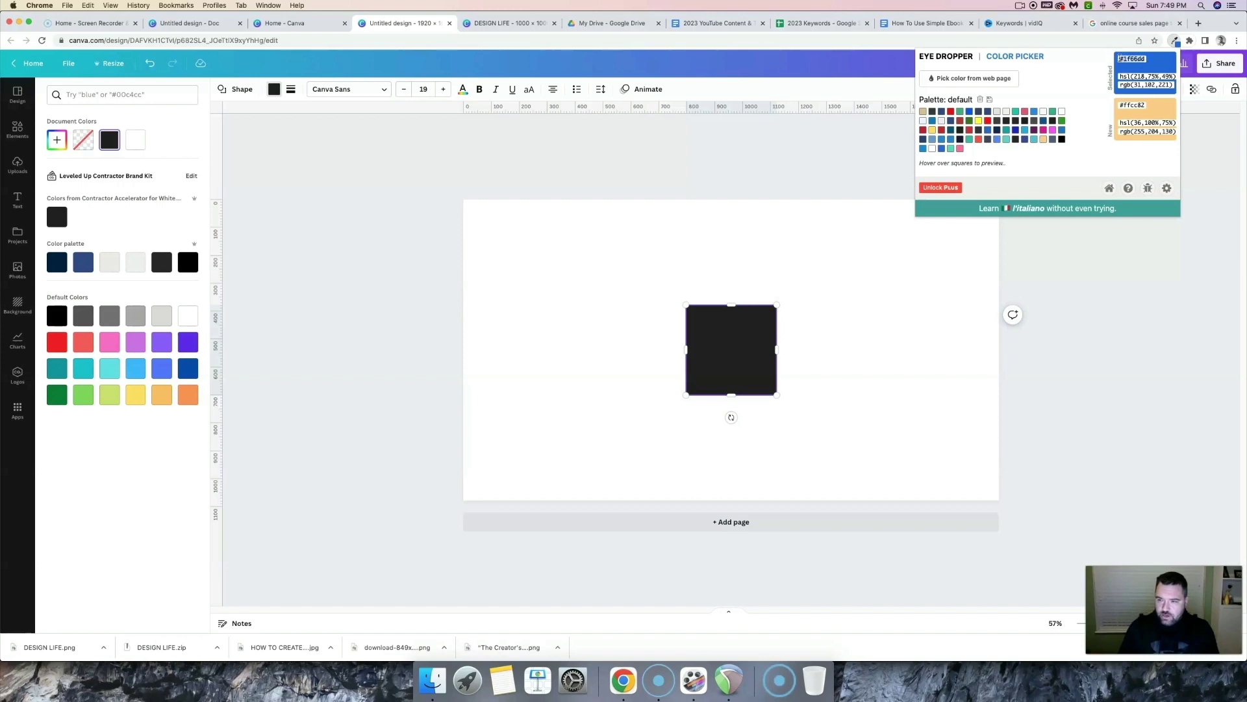
left_click(434, 265)
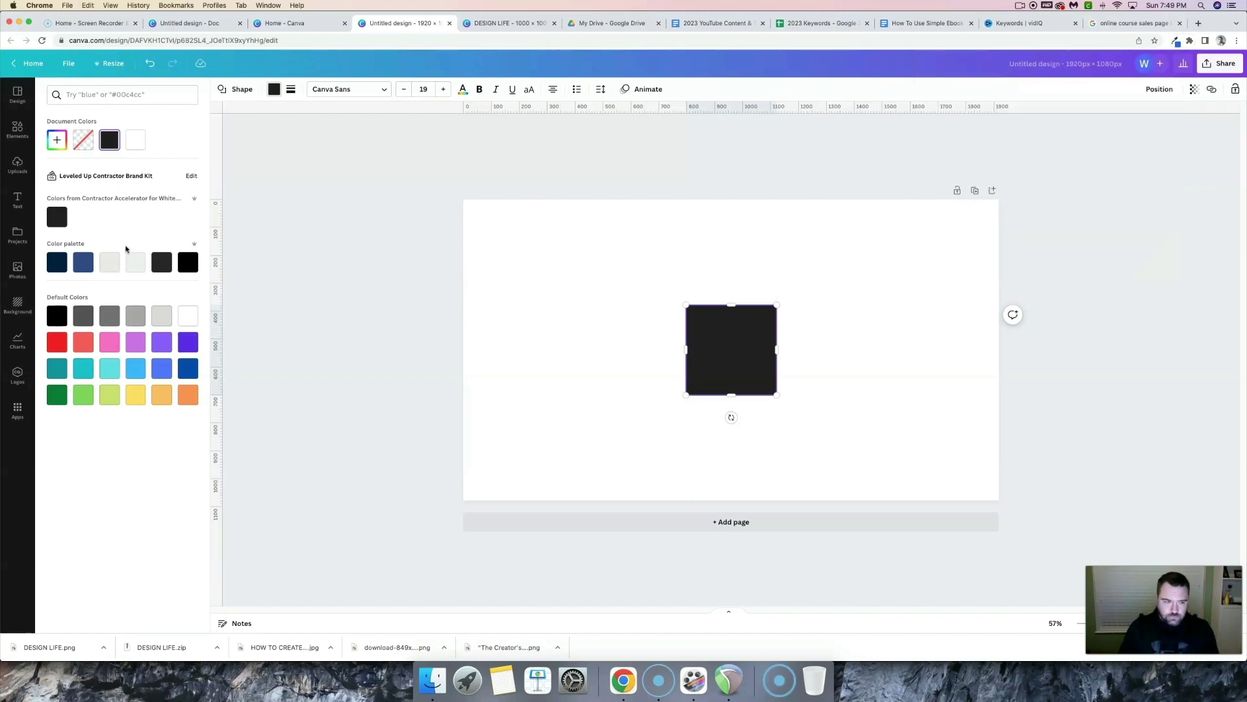
left_click(58, 139)
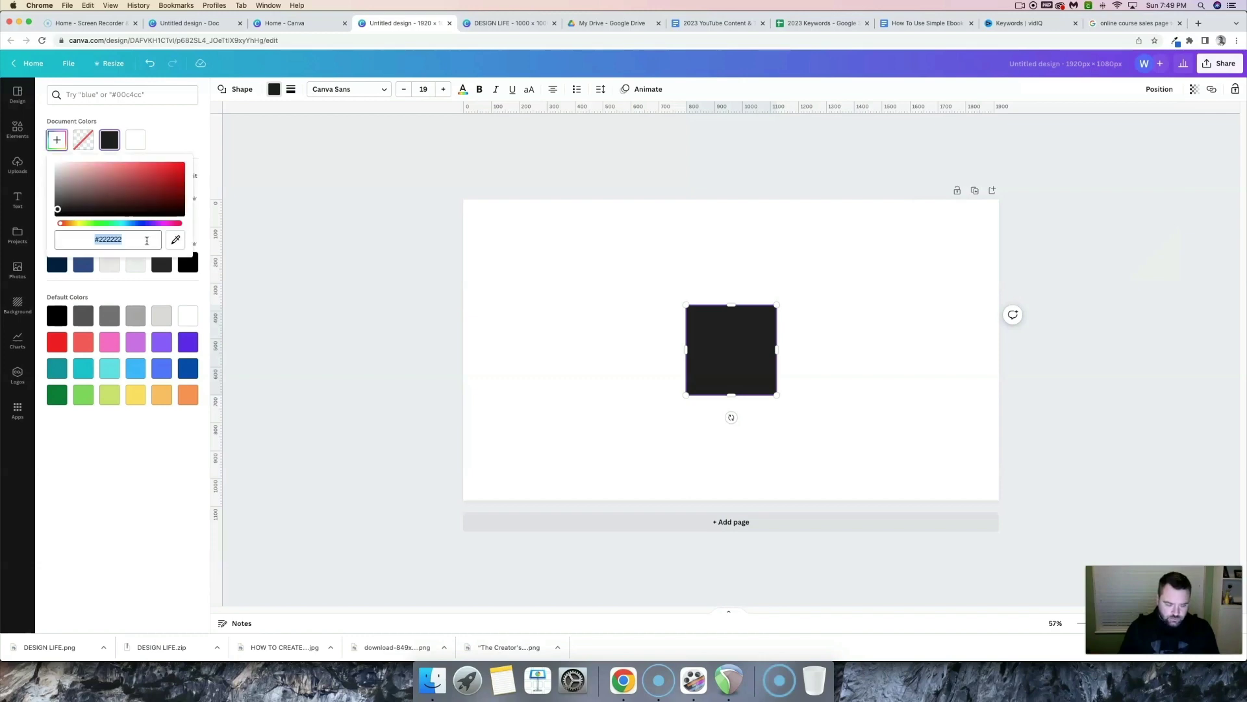
key("ctrl+v")
key("Escape")
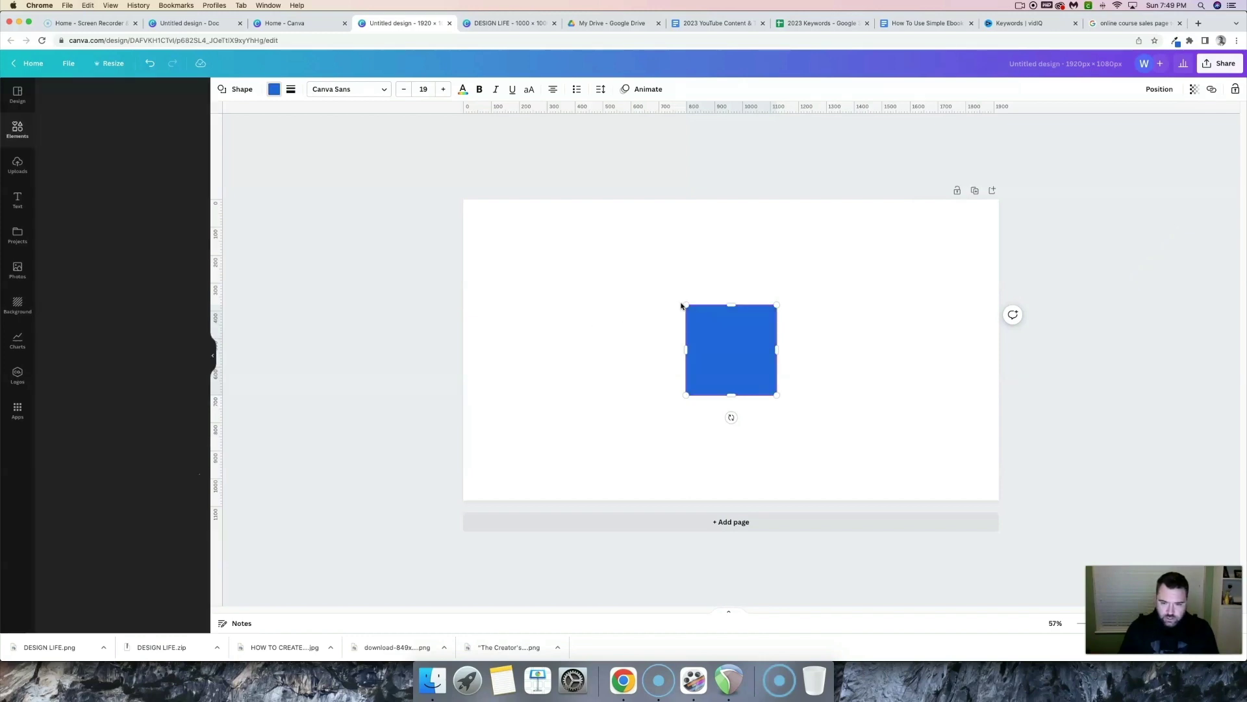
Stretch the blue square slightly past the page edges so it covers the whole page.
left_click_drag(685, 303, 460, 187)
left_click_drag(777, 395, 1005, 504)
left_click(1096, 407)
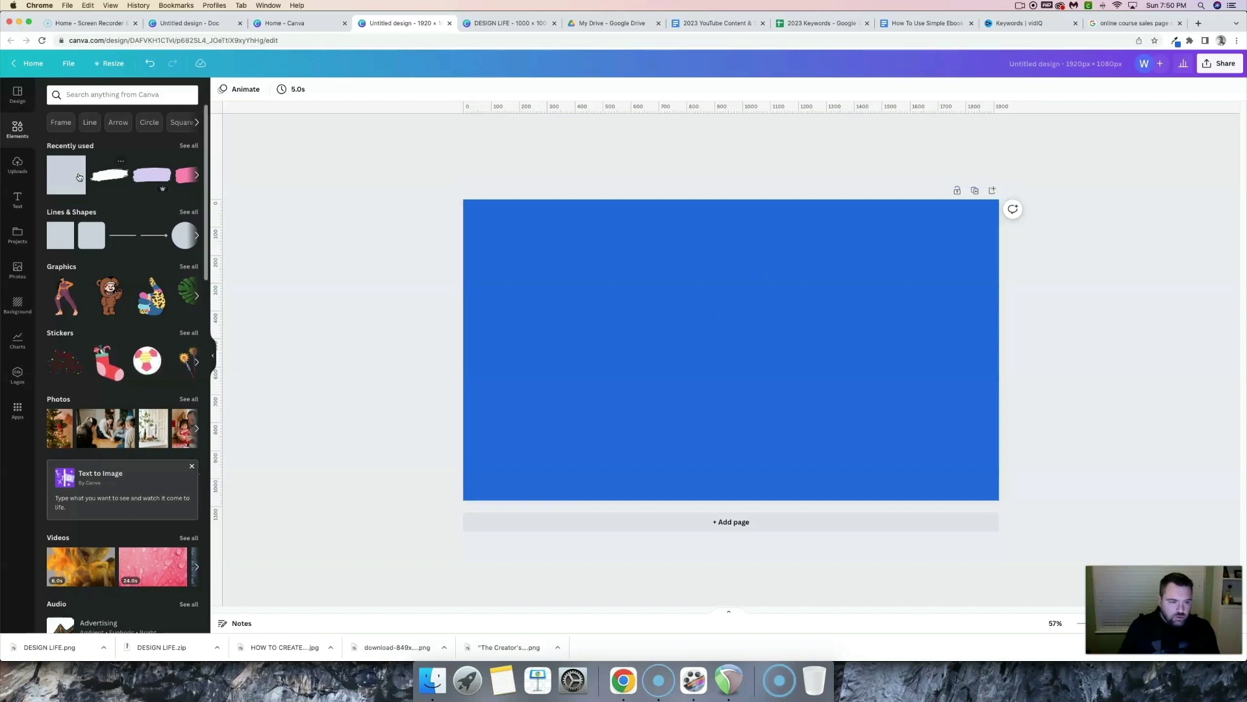
Search the photo library for OFFICE DESK KEYBOARD.
left_click(17, 268)
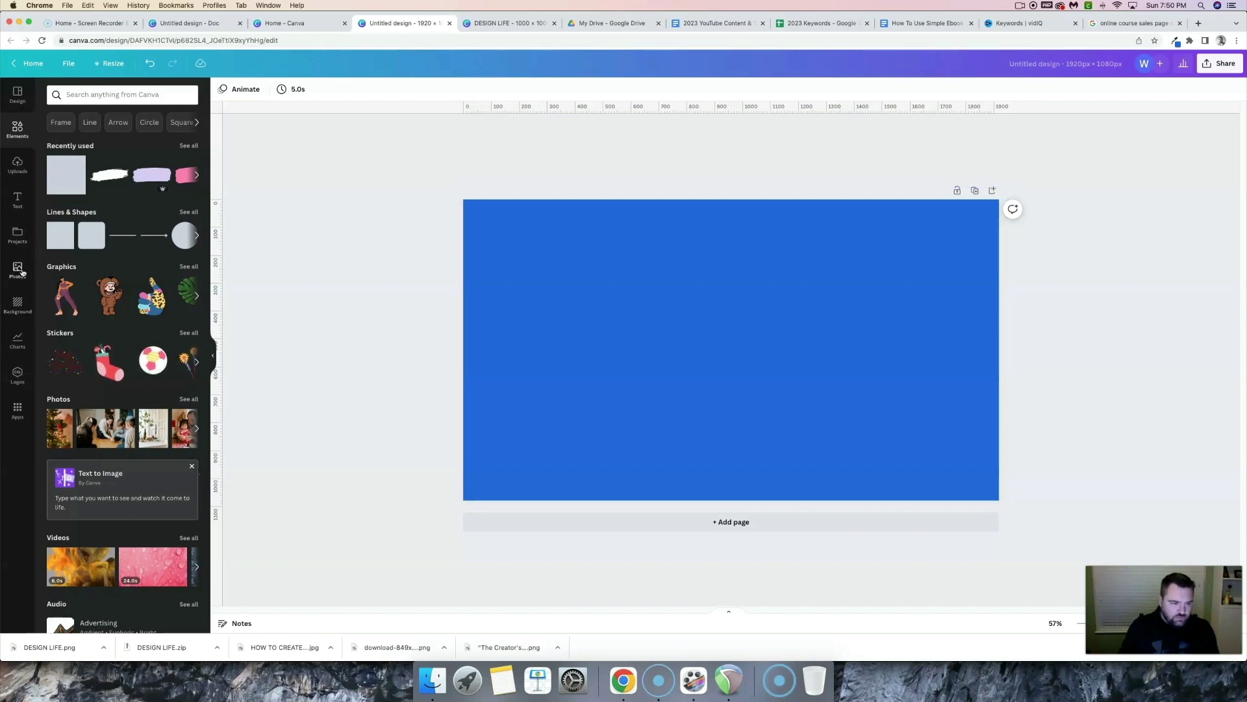
left_click(102, 94)
type("OFFIC")
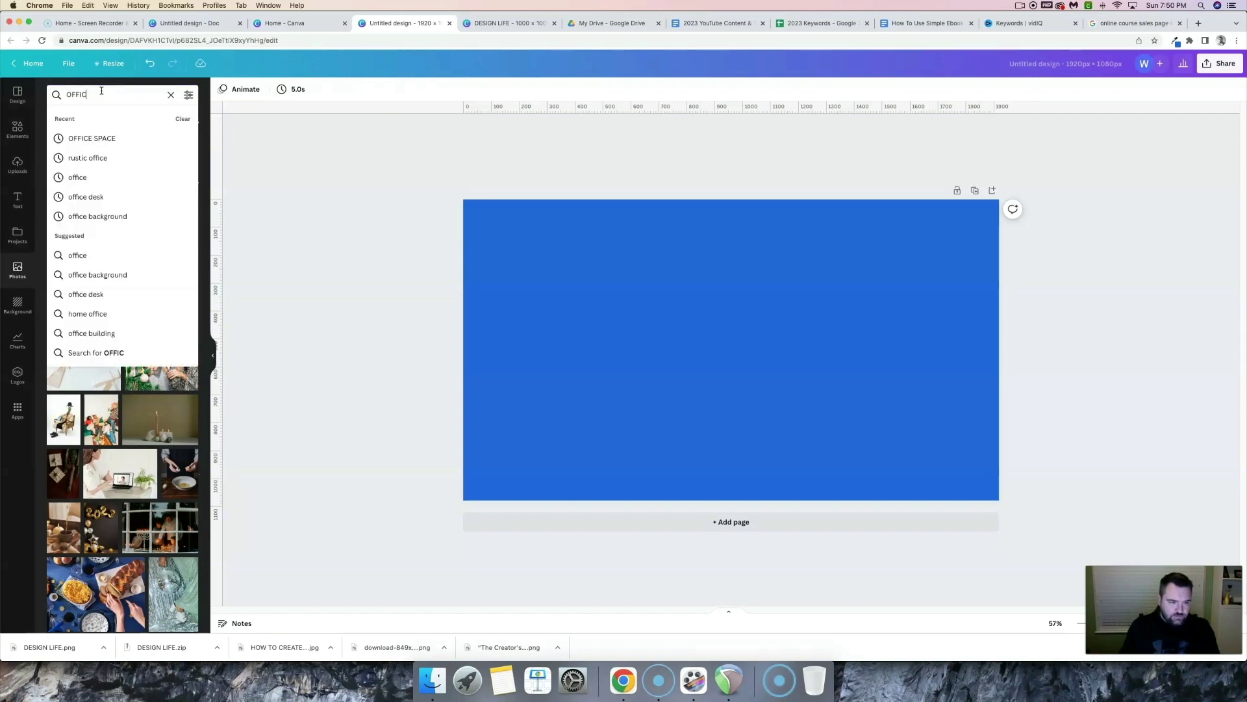
type("E DESK KEY")
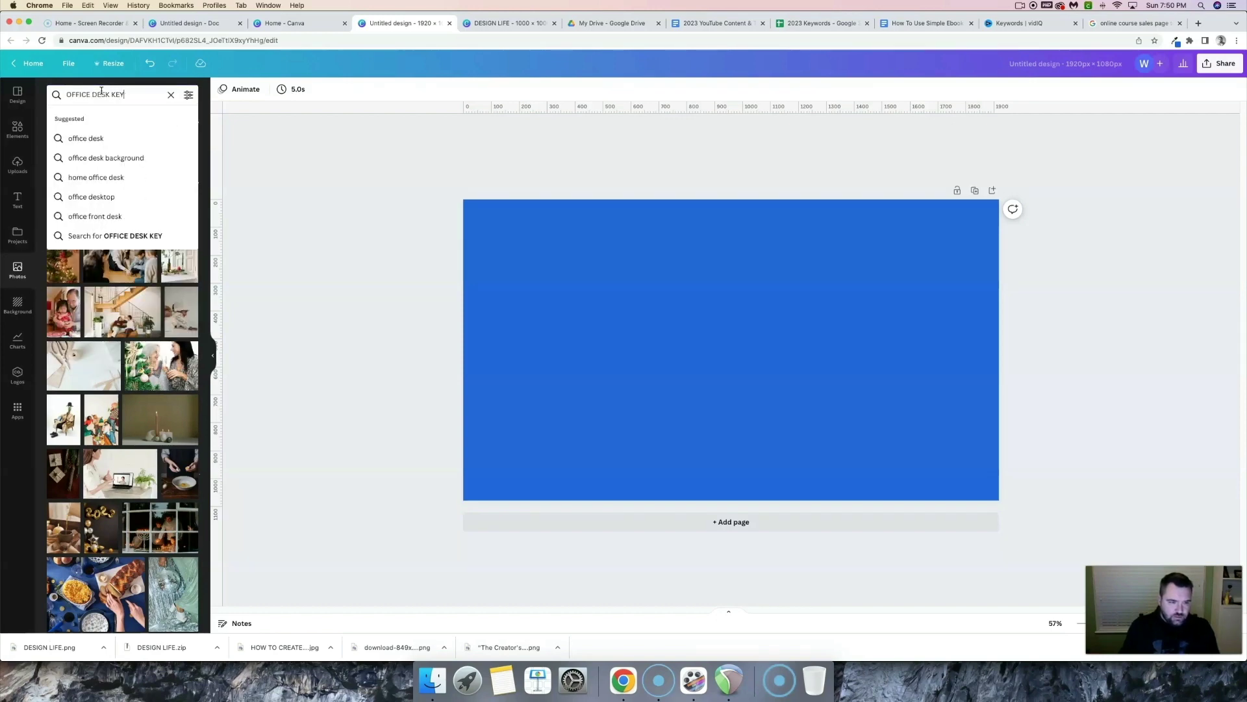
type("BOARD")
key("Return")
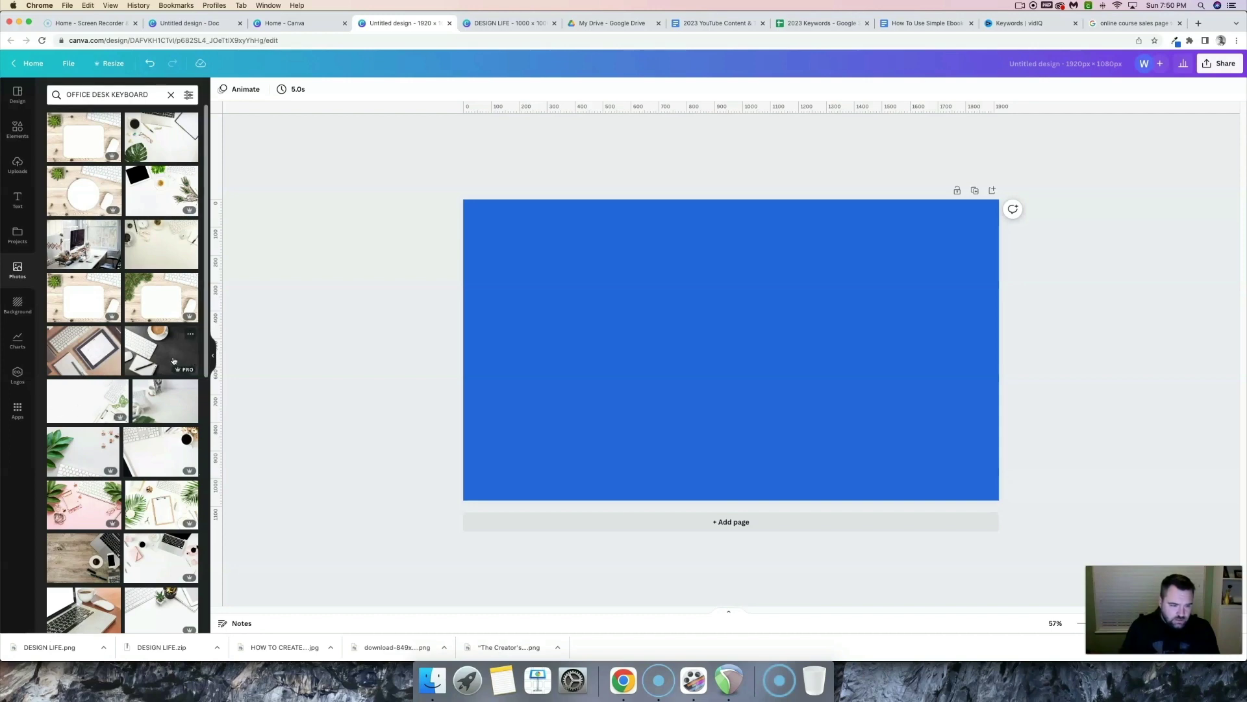
Insert the white desk photo showing a laptop, glasses, phone, coffee and a hand writing in a notebook.
scroll(169, 370, "down", 5)
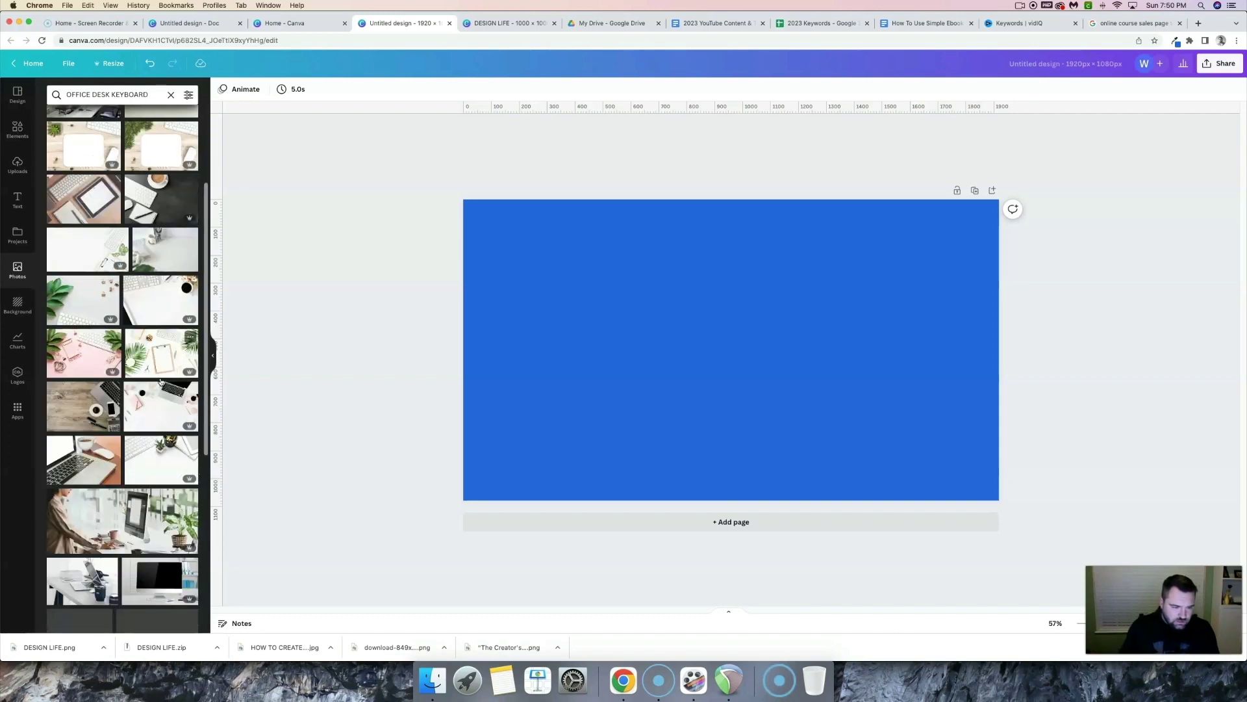
scroll(161, 381, "down", 2)
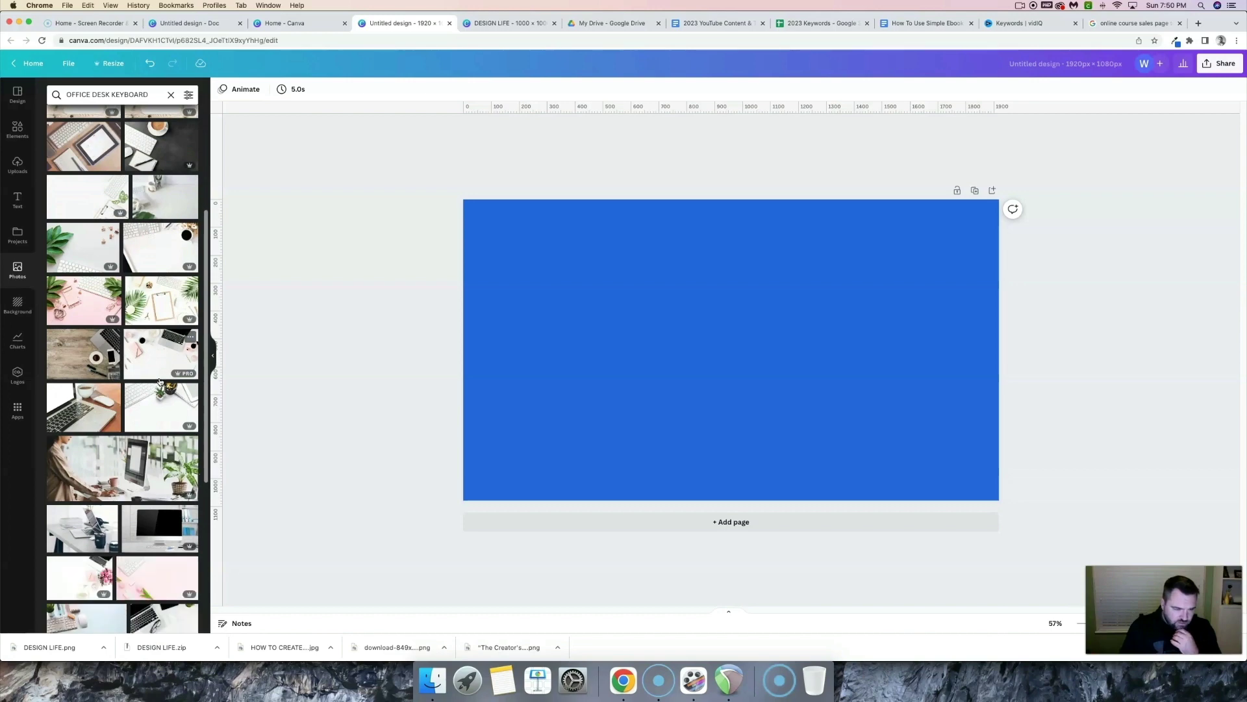
scroll(160, 381, "down", 6)
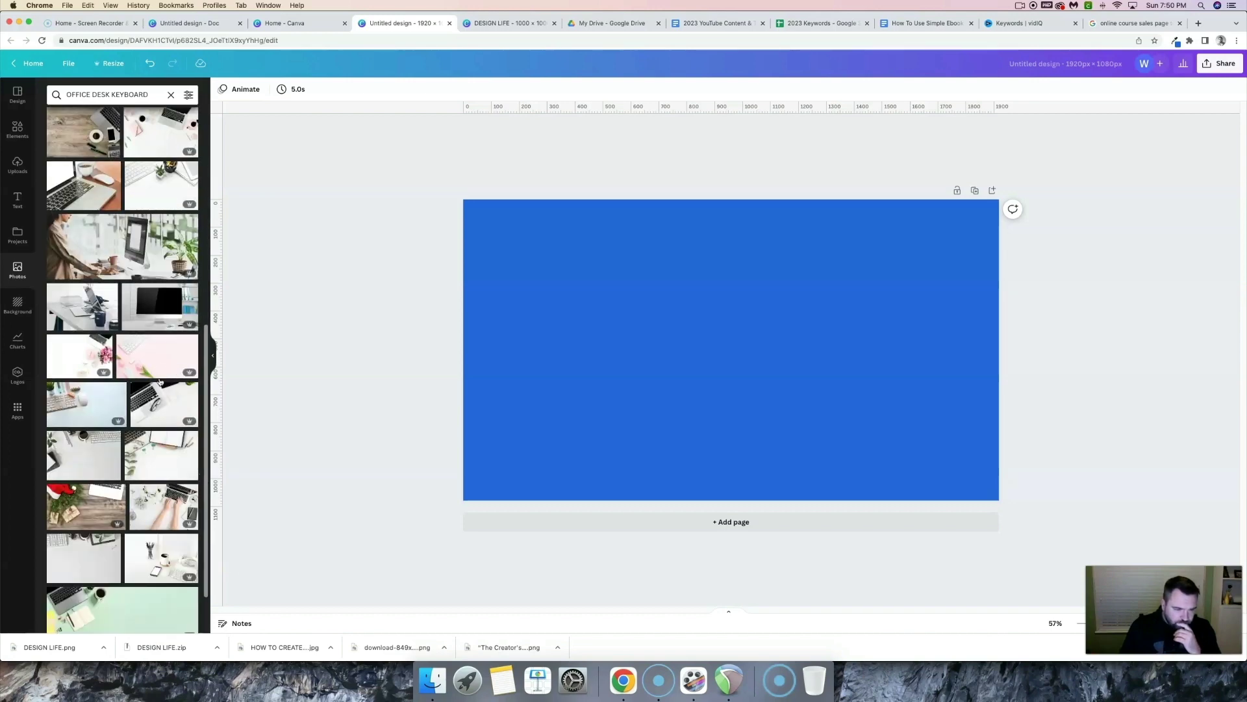
scroll(160, 381, "down", 4)
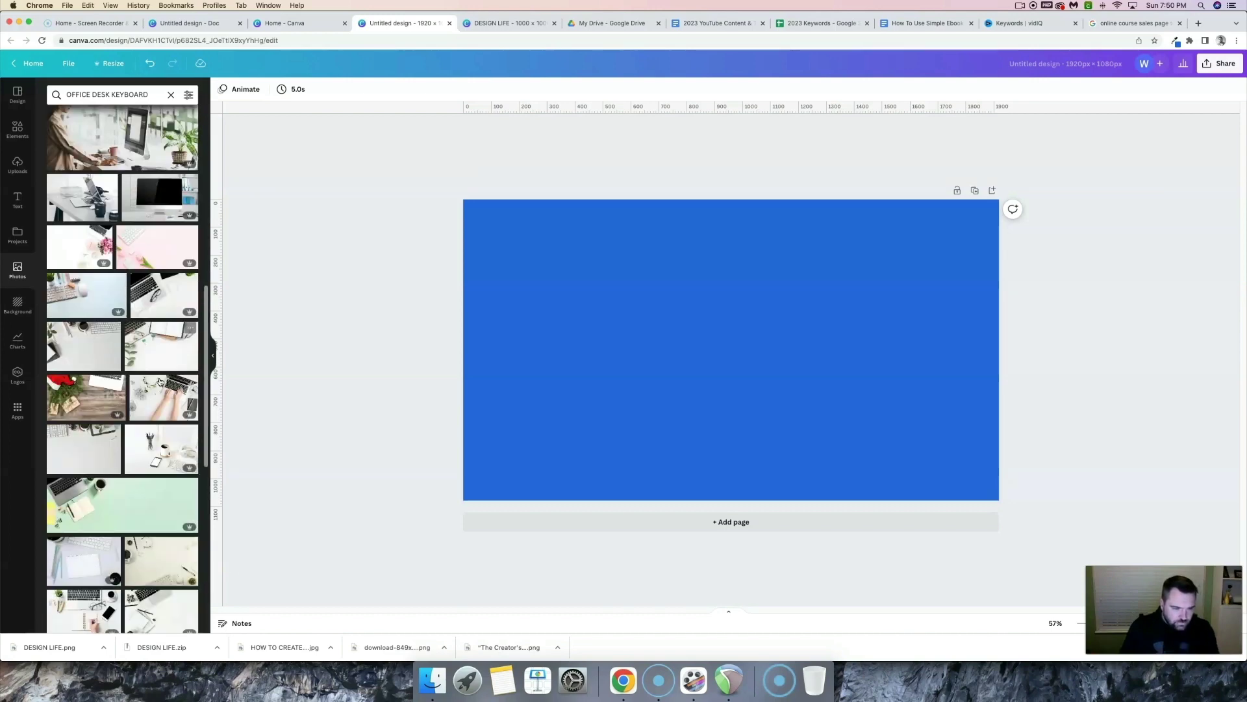
scroll(159, 381, "down", 5)
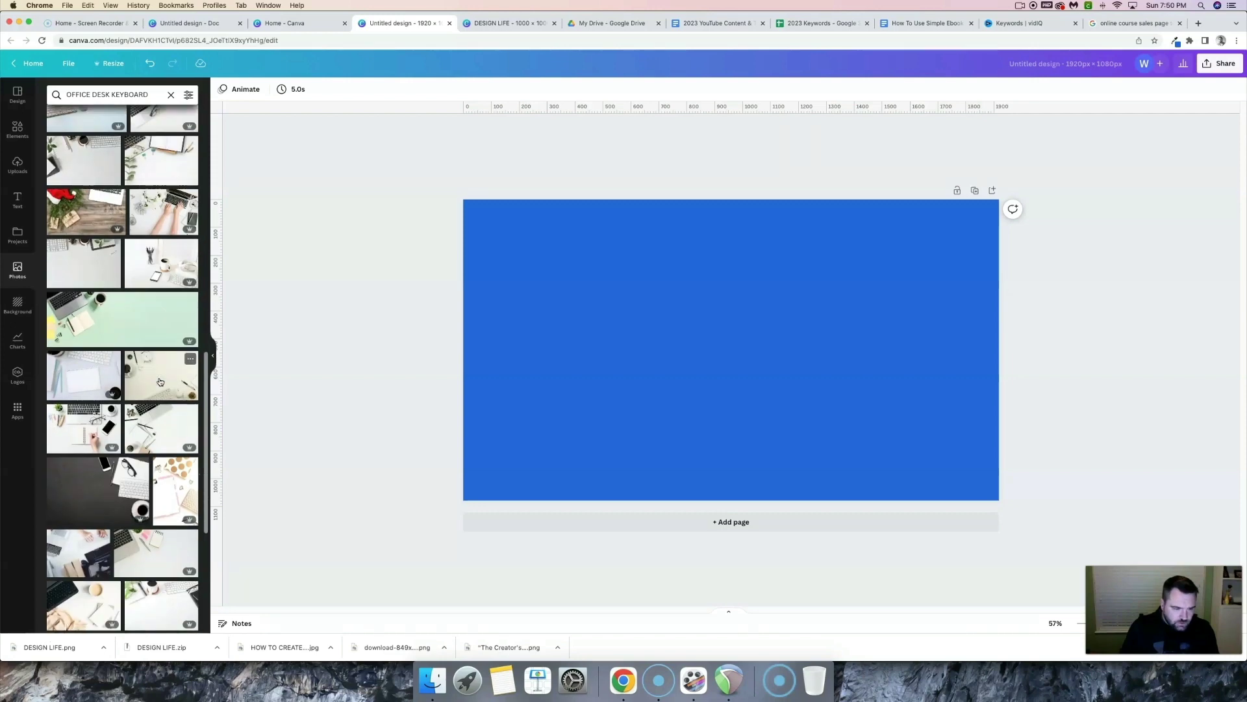
left_click(89, 437)
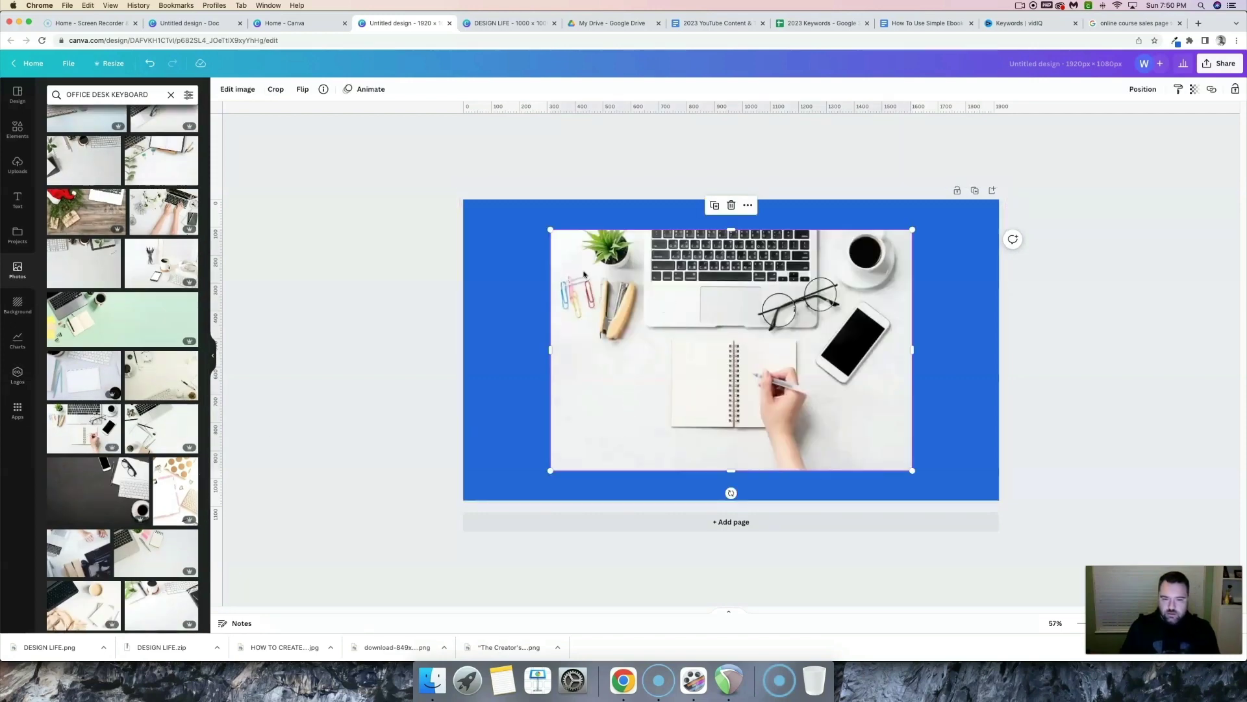
Enlarge the desk photo to cover the whole page and send it behind the blue shape.
left_click_drag(551, 228, 459, 208)
left_click_drag(569, 284, 553, 295)
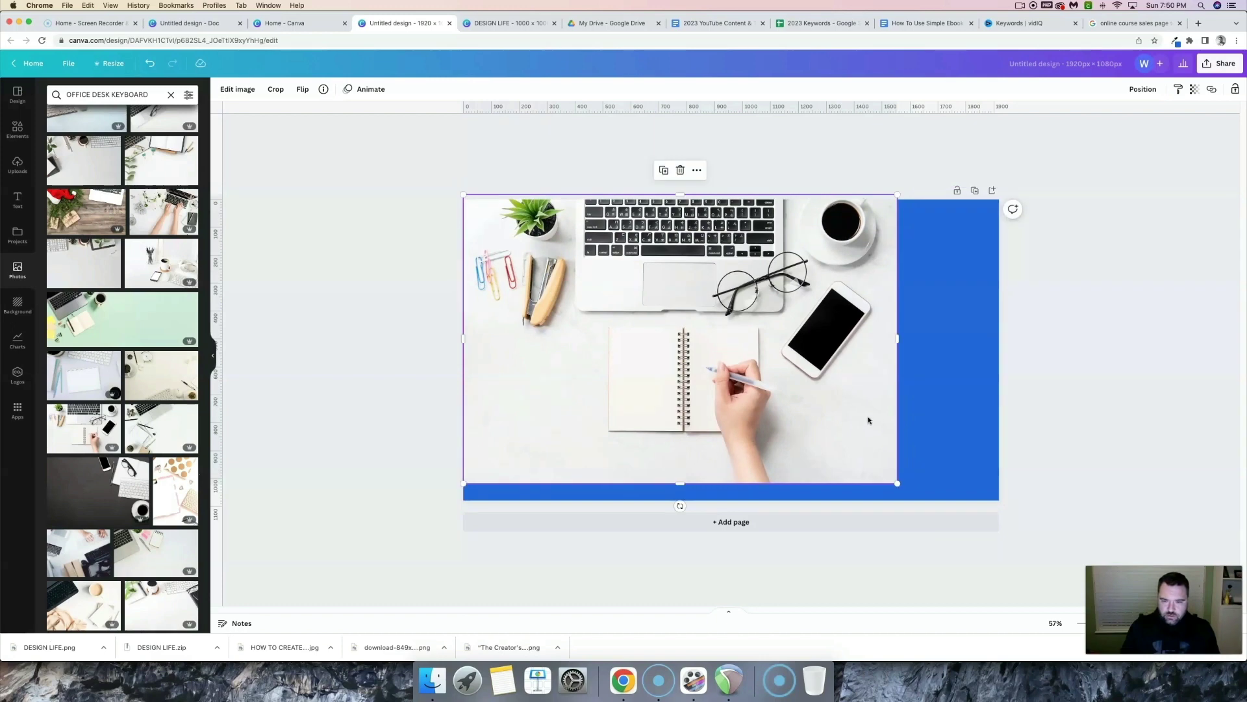
left_click_drag(905, 485, 1056, 518)
mouse_move(941, 448)
left_mouse_down()
mouse_move(945, 438)
mouse_move(945, 452)
left_mouse_up()
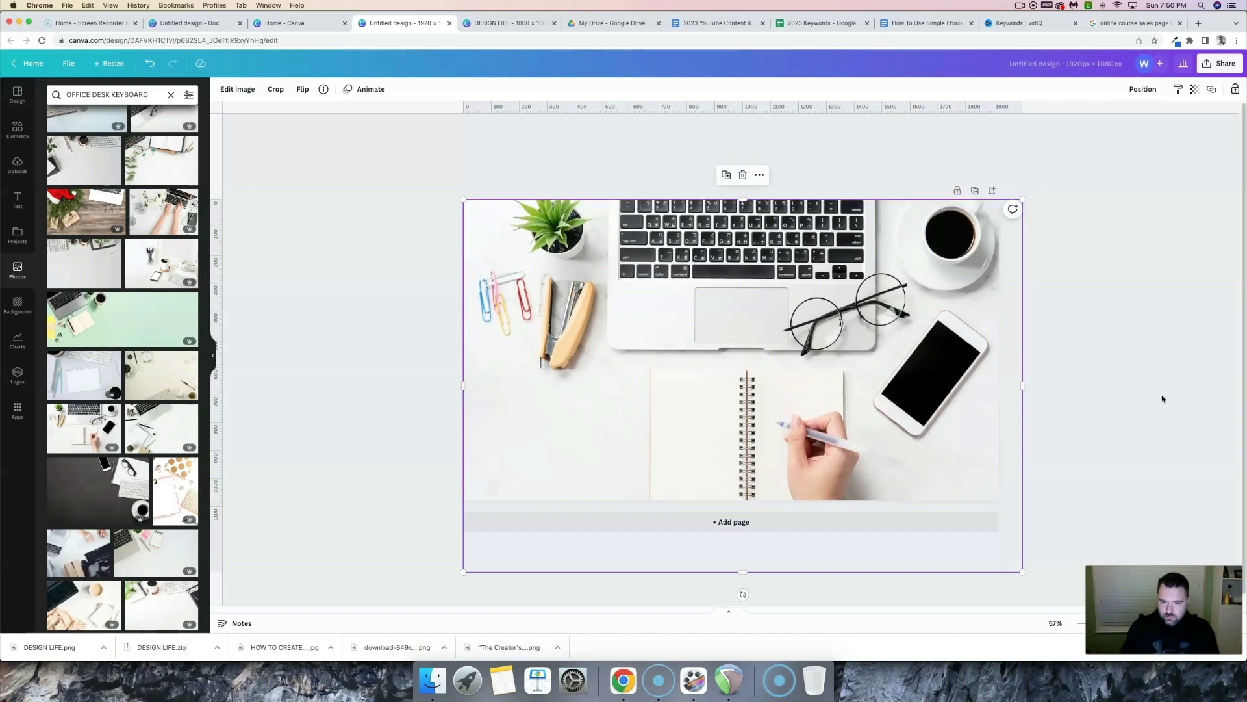
key("Delete")
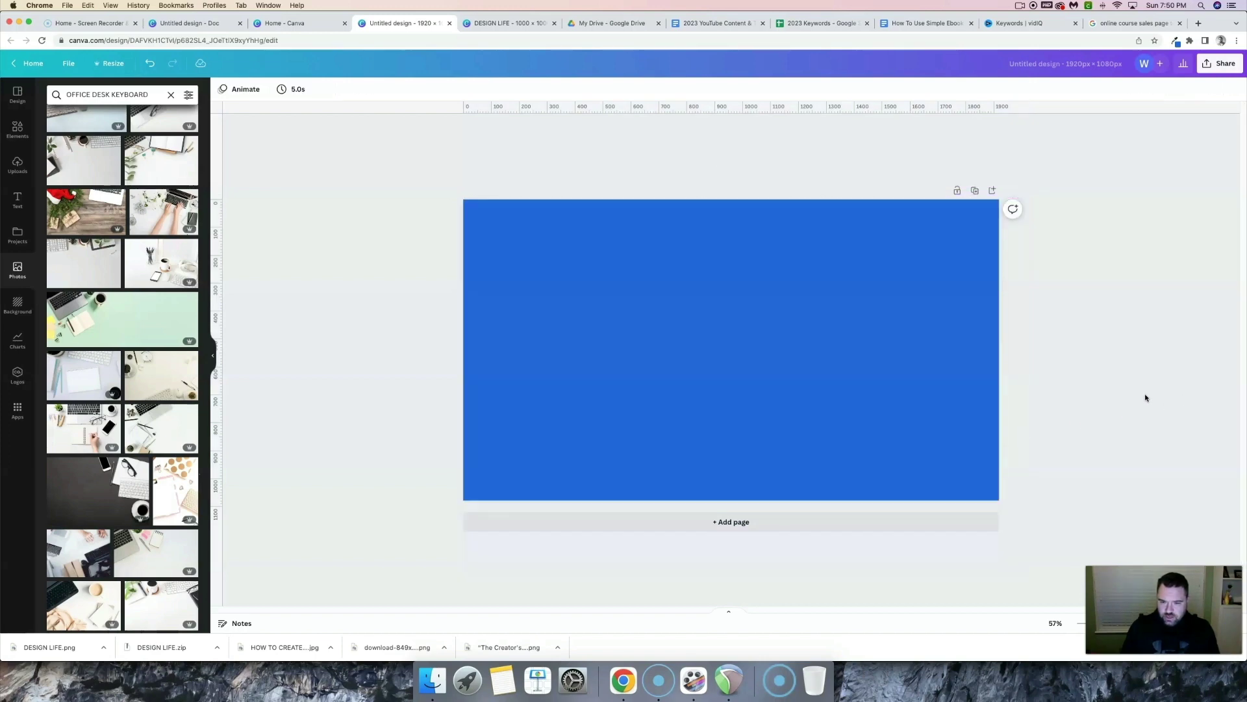
Set the blue shape's transparency to 96 so the desk photo shows through faintly.
left_click(666, 360)
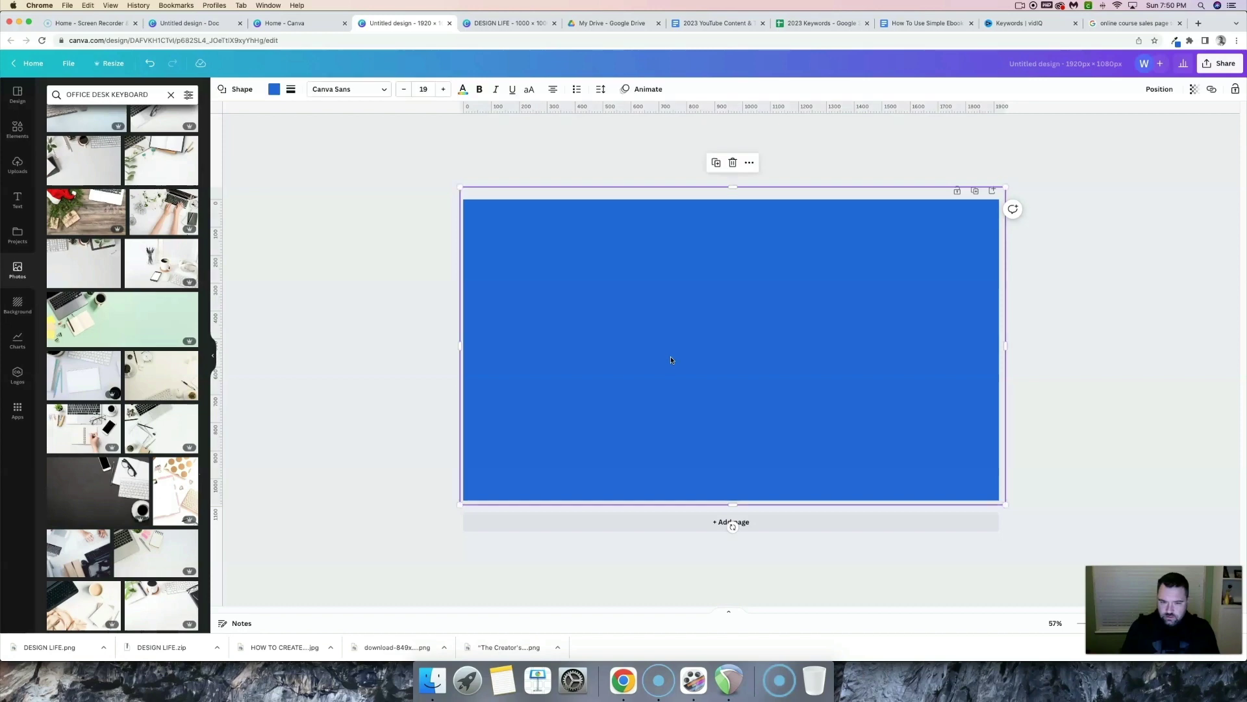
left_click(1194, 89)
left_click_drag(1194, 132, 1186, 132)
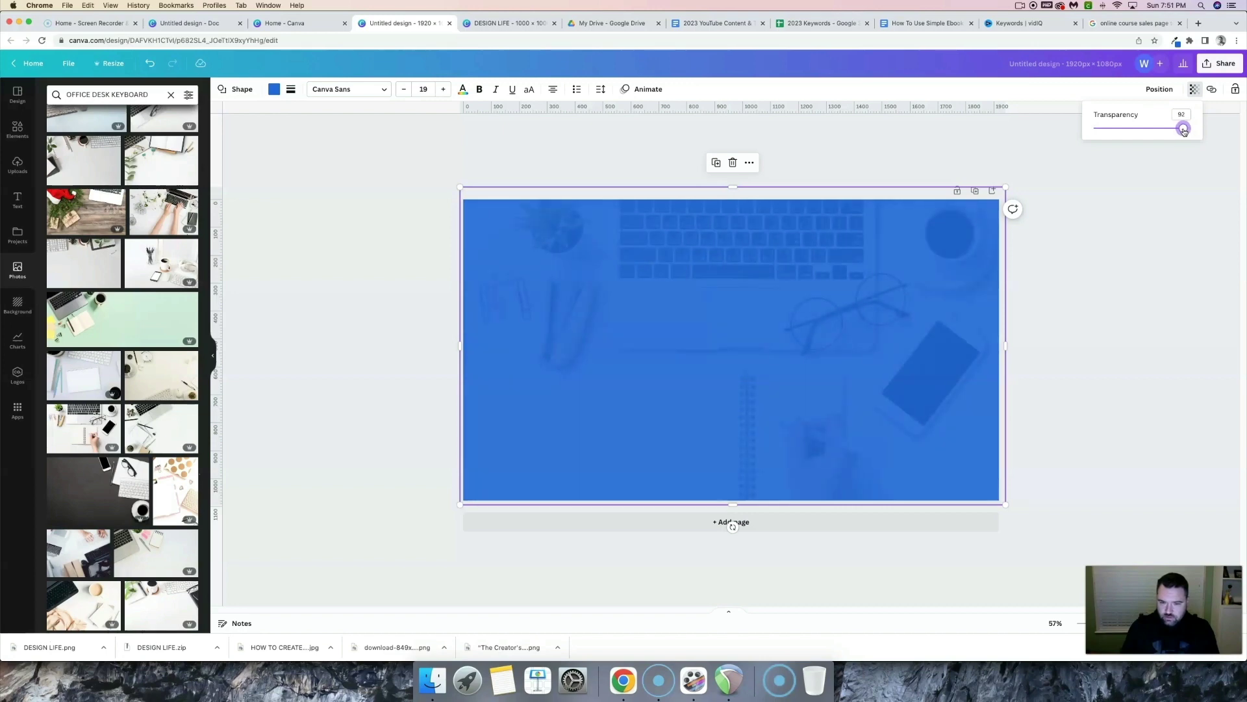
left_click_drag(1184, 132, 1186, 132)
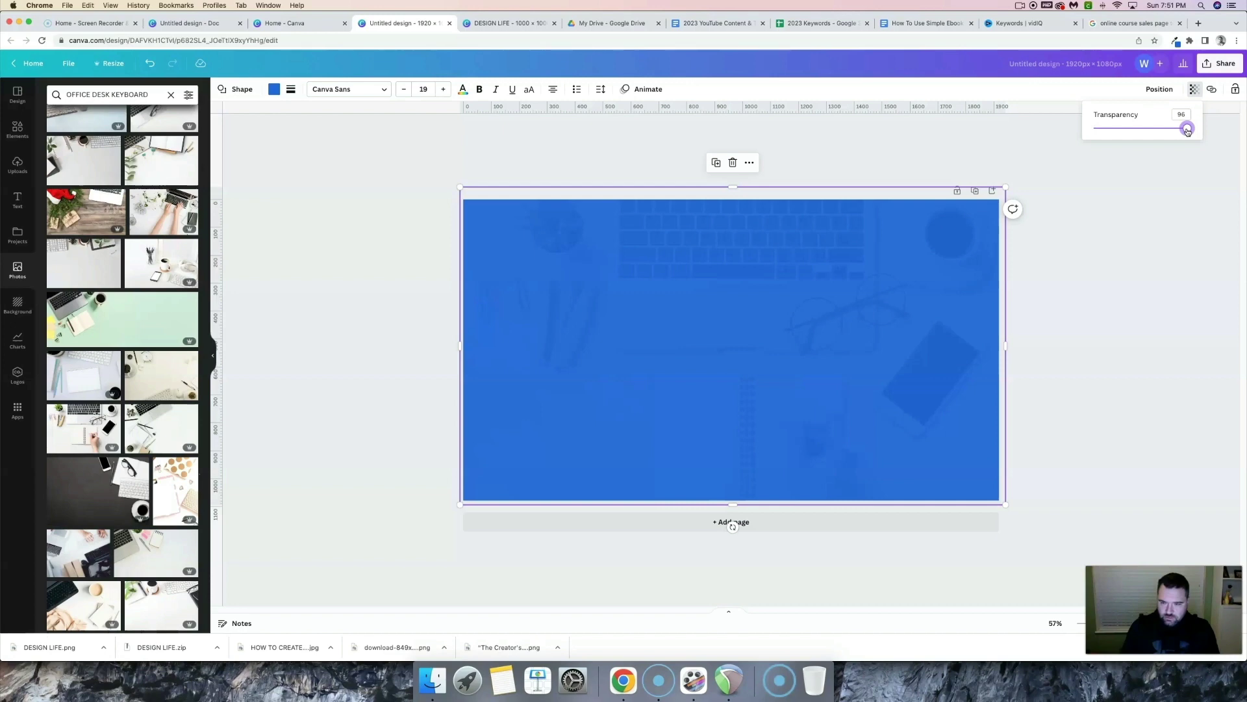
left_click(1149, 259)
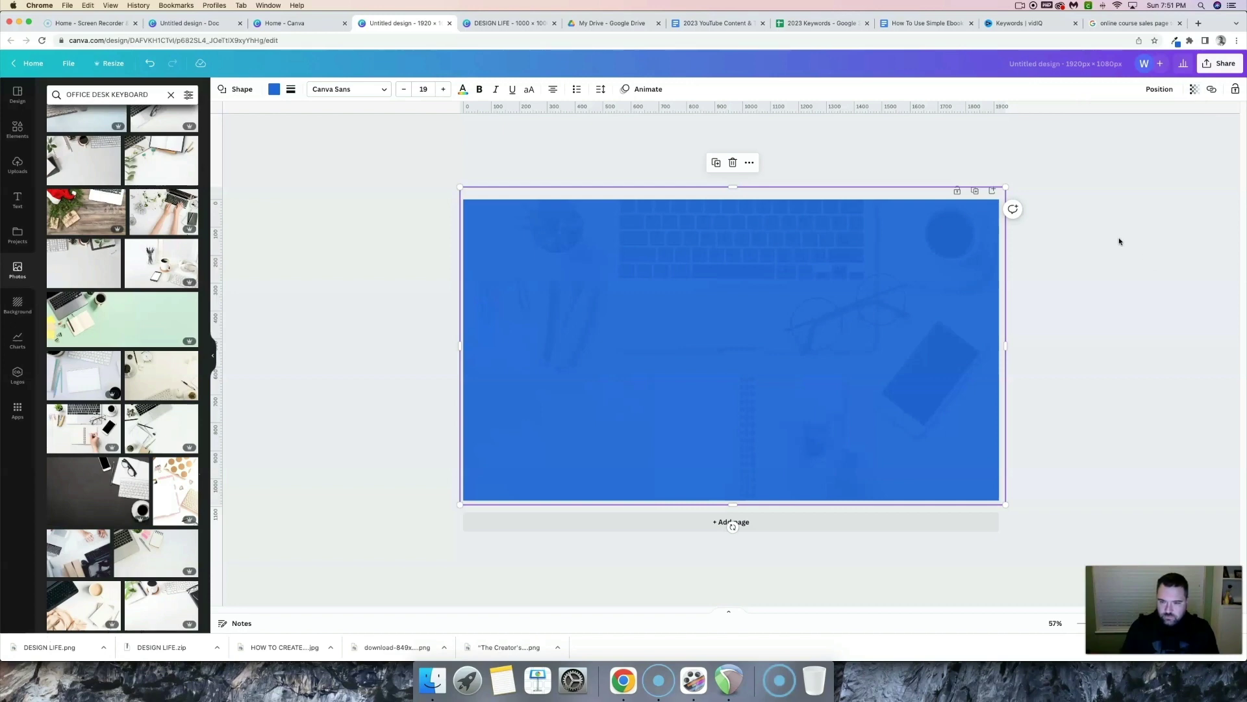
left_click(1147, 258)
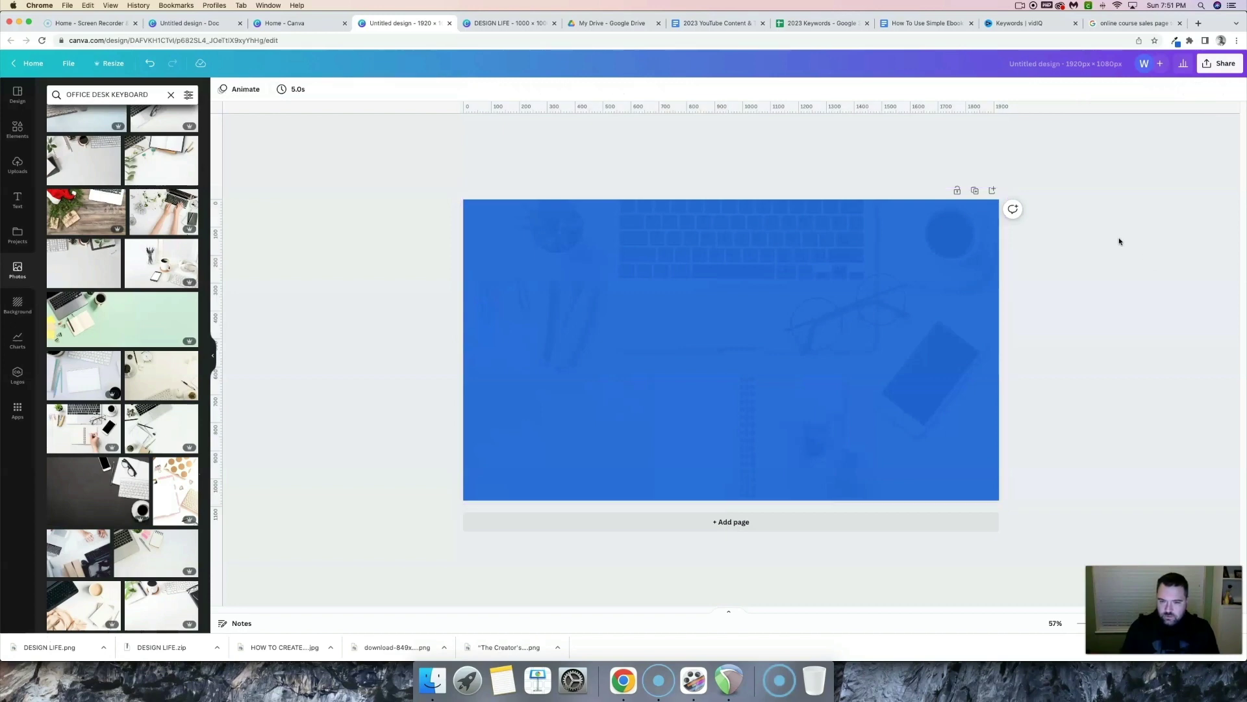
Upload the DESIGN LIFE.png logo from the Downloads folder.
left_click(26, 170)
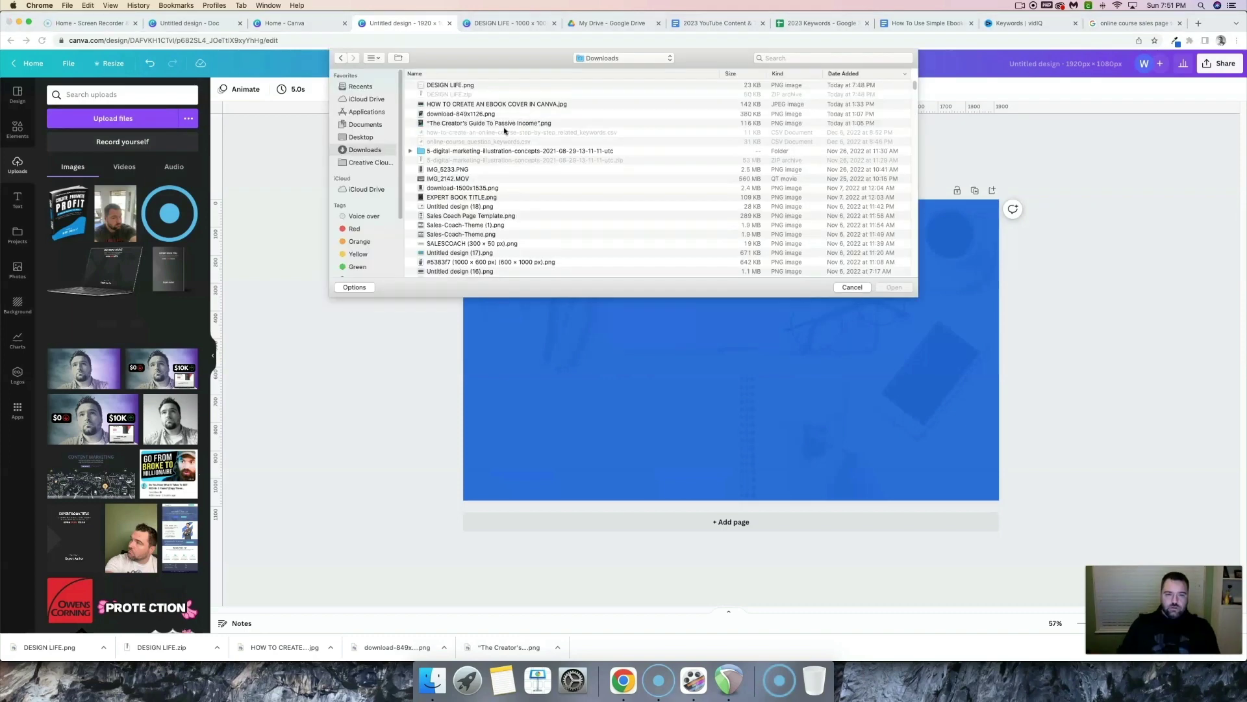
left_click(442, 87)
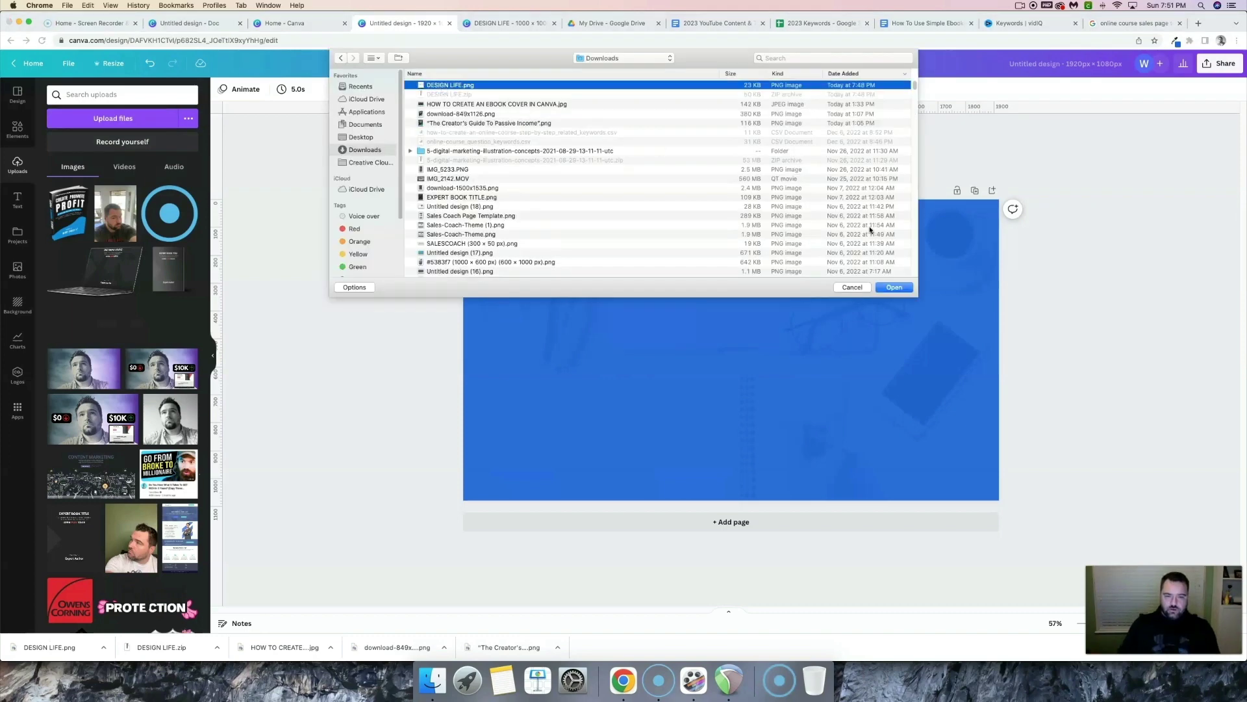
left_click(894, 287)
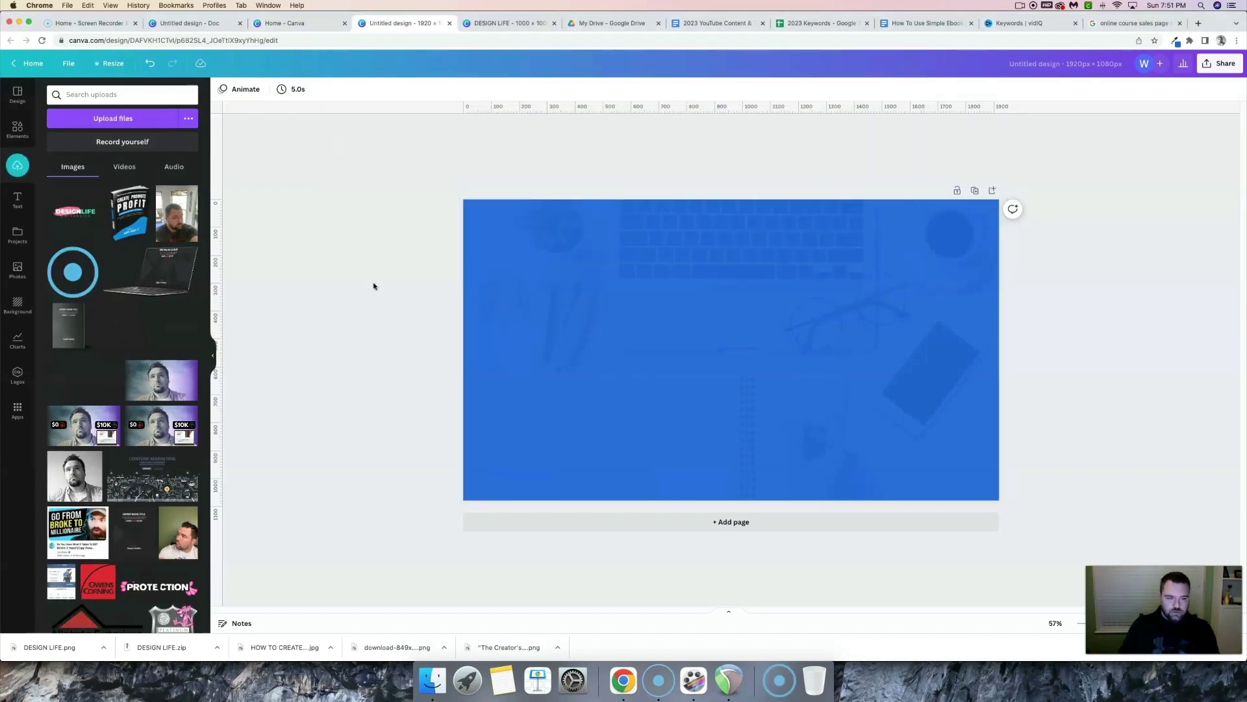
Place the uploaded DESIGN LIFE logo on the page, enlarge it and centre it horizontally slightly above the middle.
left_click(71, 215)
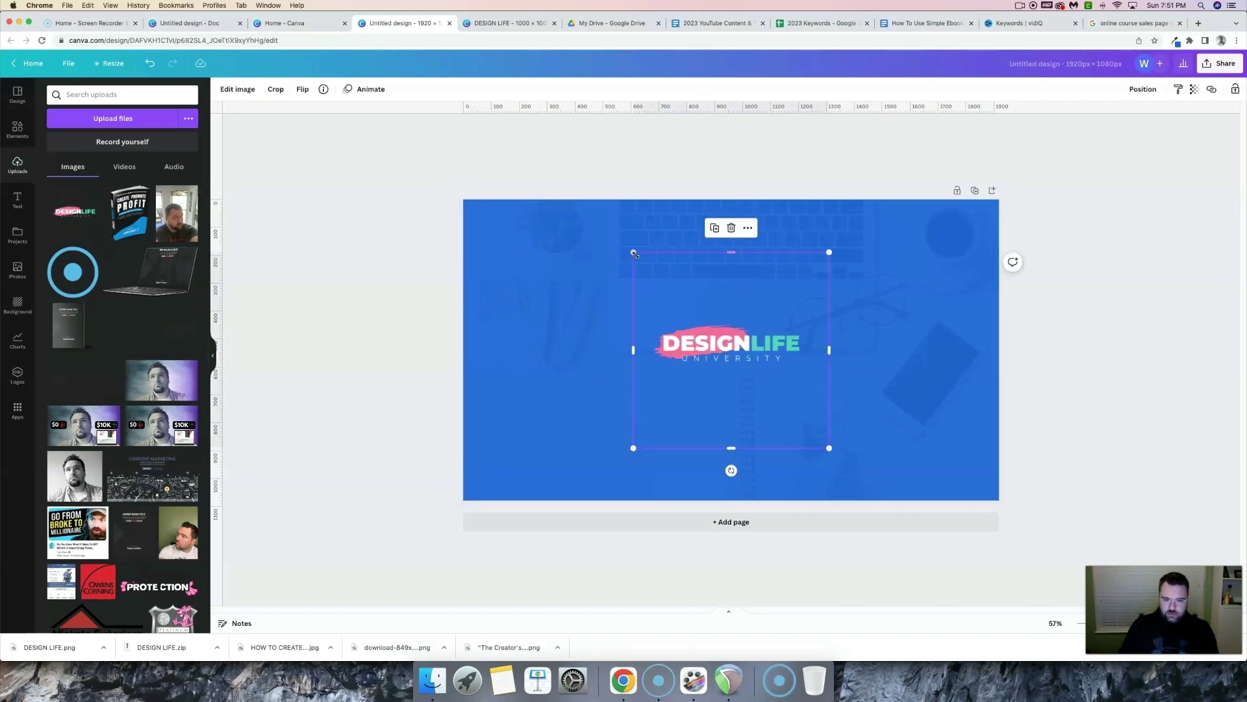
left_click_drag(632, 251, 570, 189)
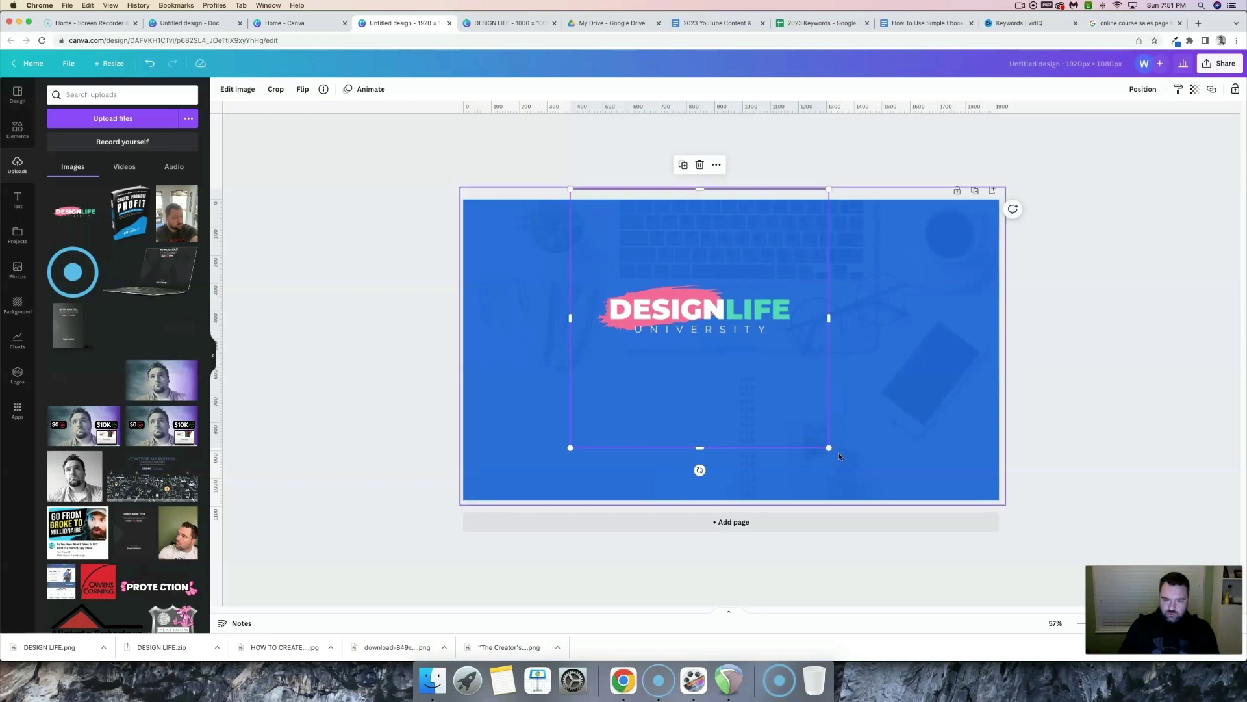
left_click_drag(837, 455, 867, 491)
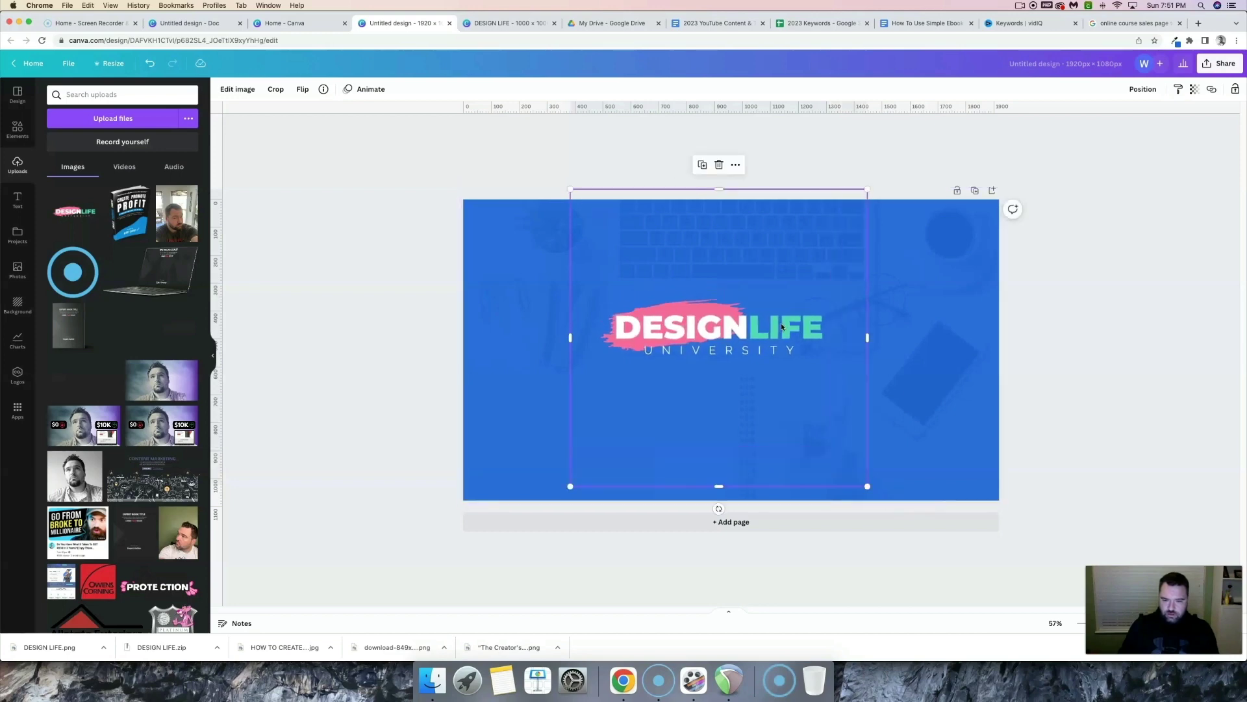
mouse_move(786, 326)
left_mouse_down()
mouse_move(806, 307)
mouse_move(803, 282)
mouse_move(801, 312)
left_mouse_up()
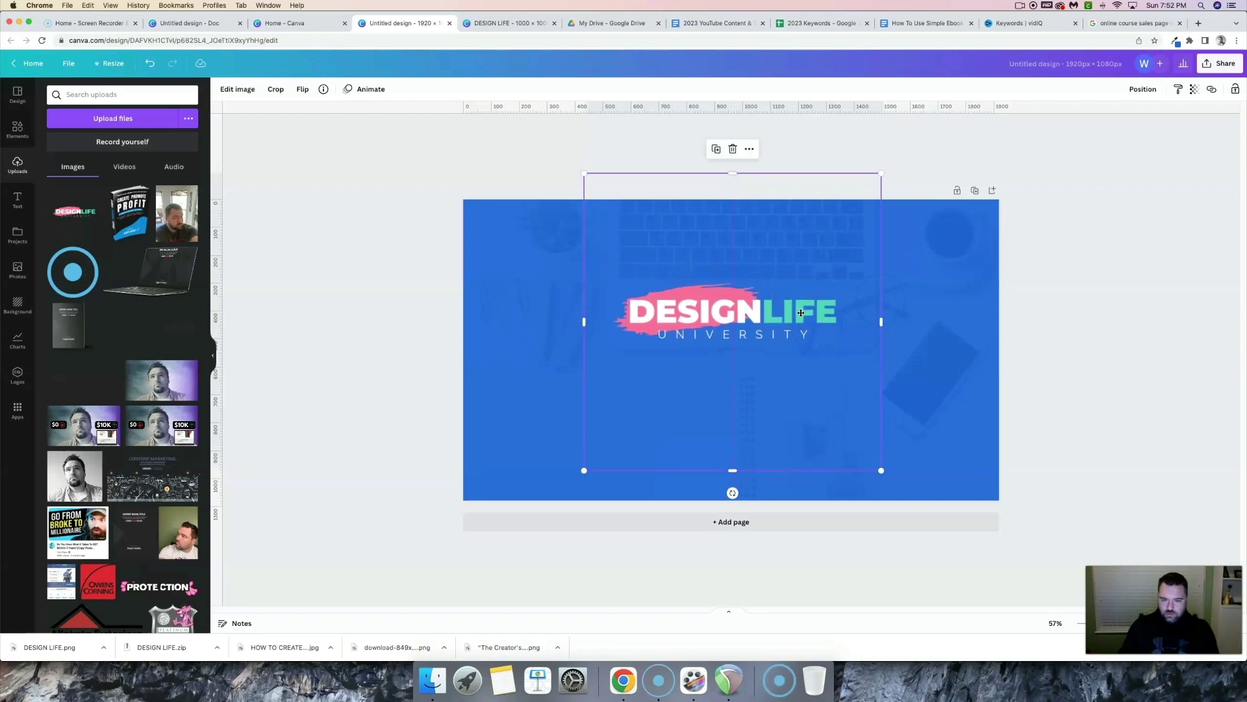
left_click(1121, 287)
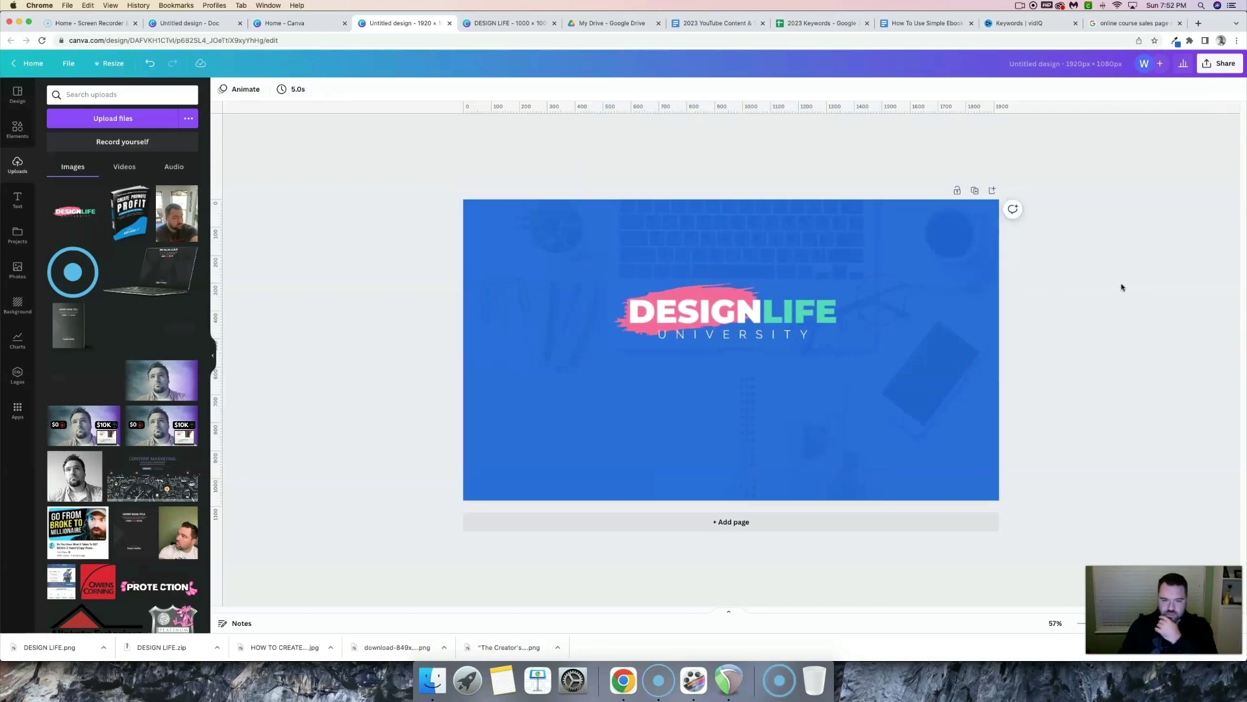
Insert the "Thank you for coming!" font combination and position it centred just below the logo.
left_click(25, 204)
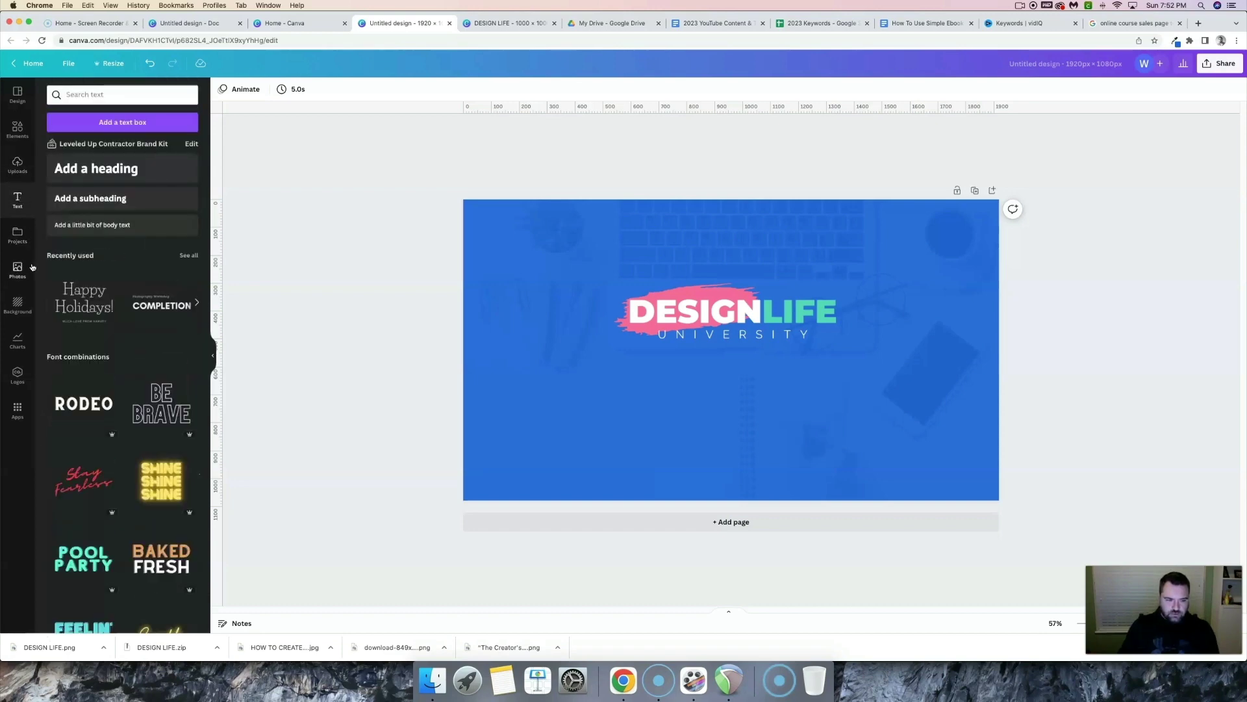
scroll(120, 466, "down", 10)
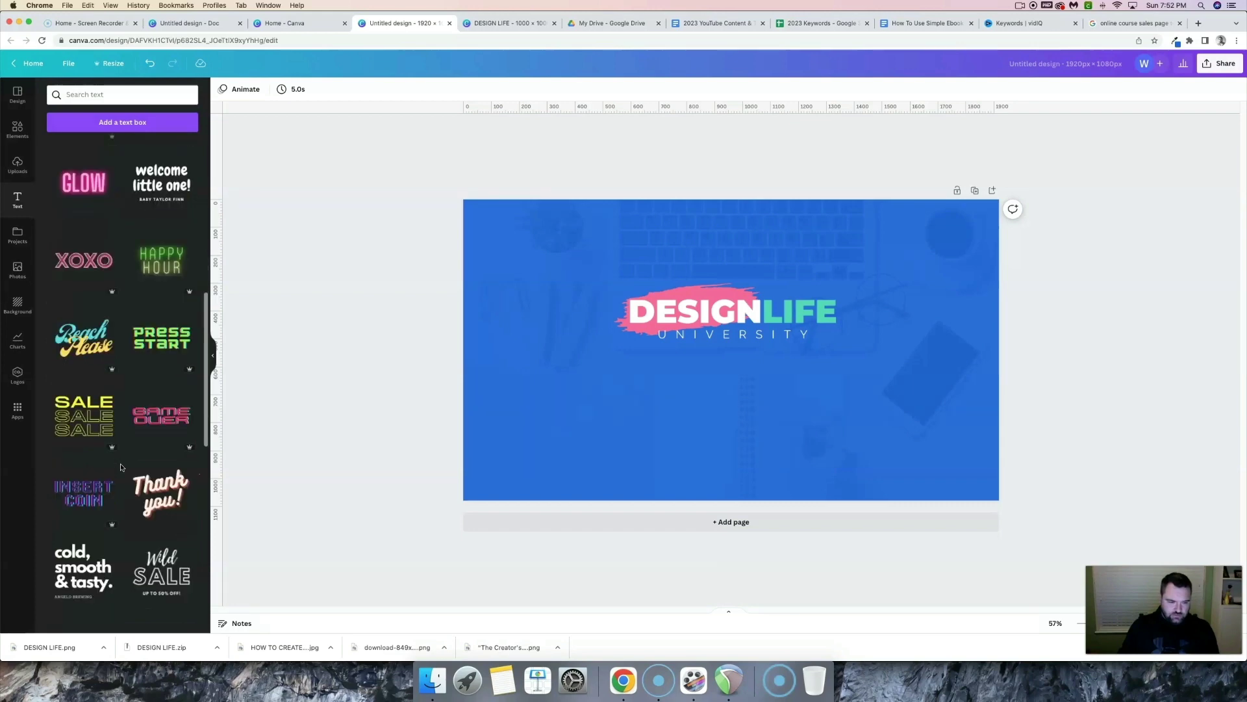
scroll(121, 467, "down", 15)
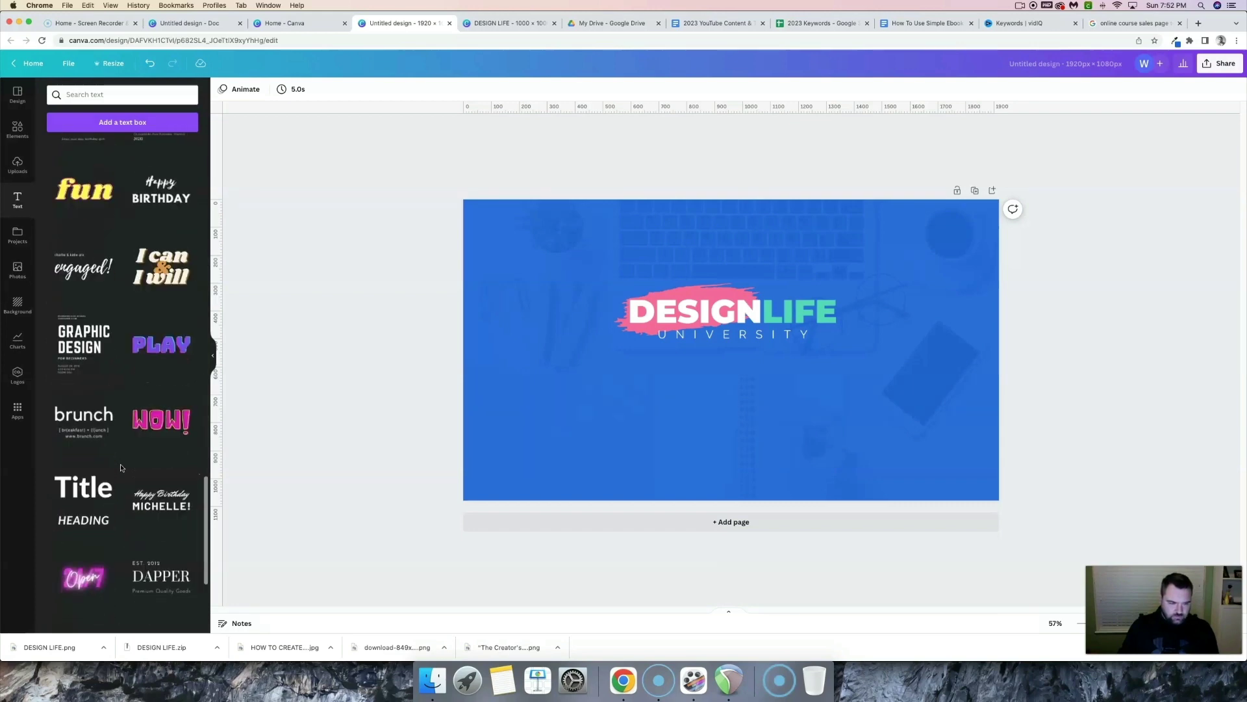
scroll(121, 466, "down", 10)
left_click(161, 306)
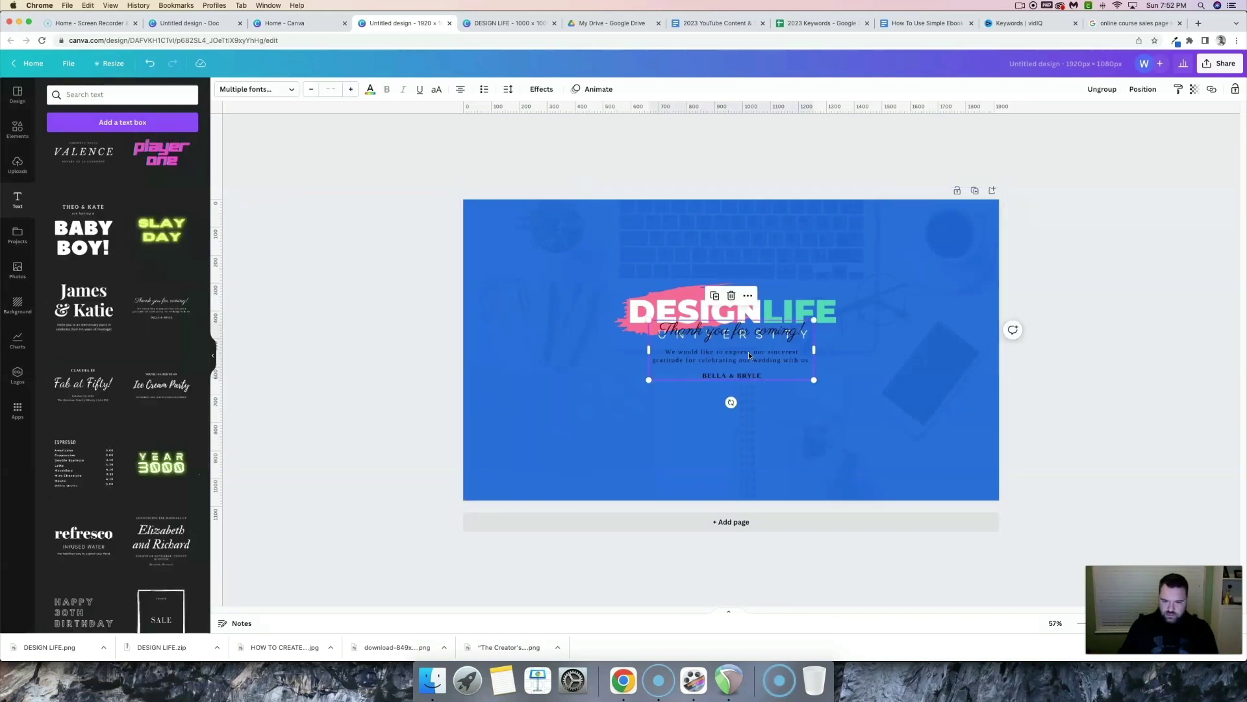
left_click_drag(749, 355, 719, 366)
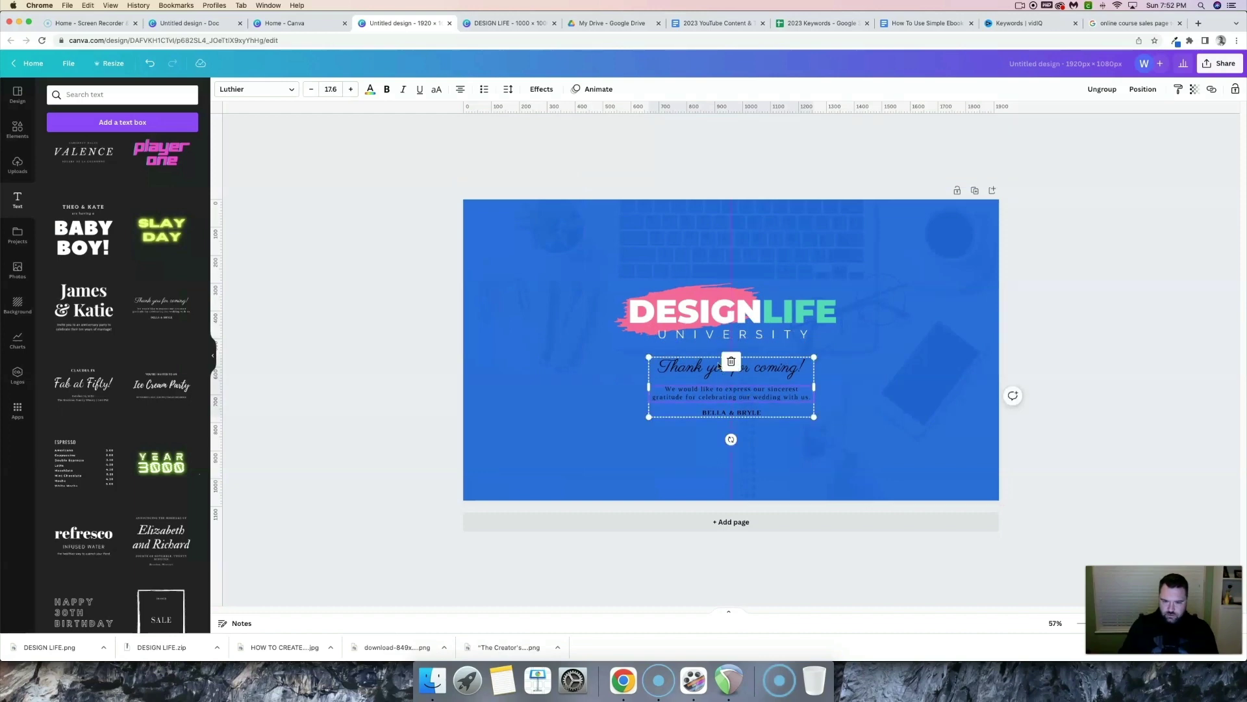
Delete the script heading and the couple's names from the font combination, keeping only the two-line message.
left_click(716, 365)
key("Delete")
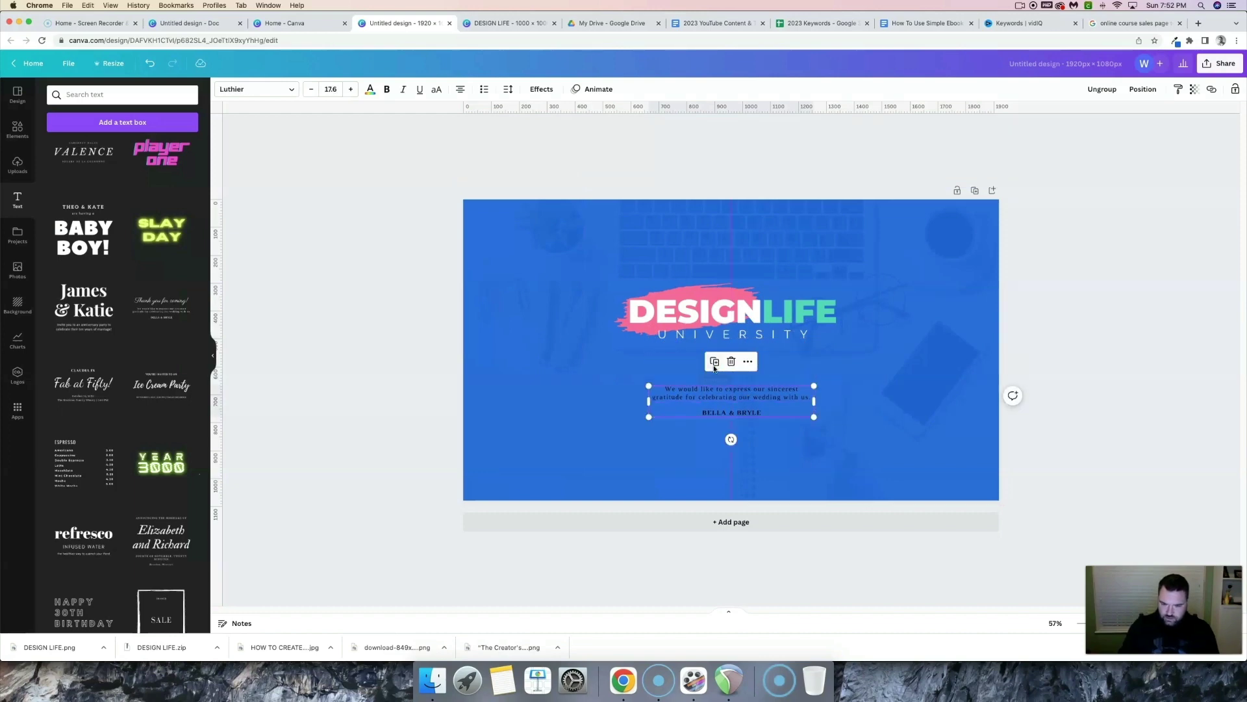
left_click(745, 412)
key("Delete")
Enlarge the two-line message to a font size of 33.3 and move it directly beneath the logo.
double_click(735, 389)
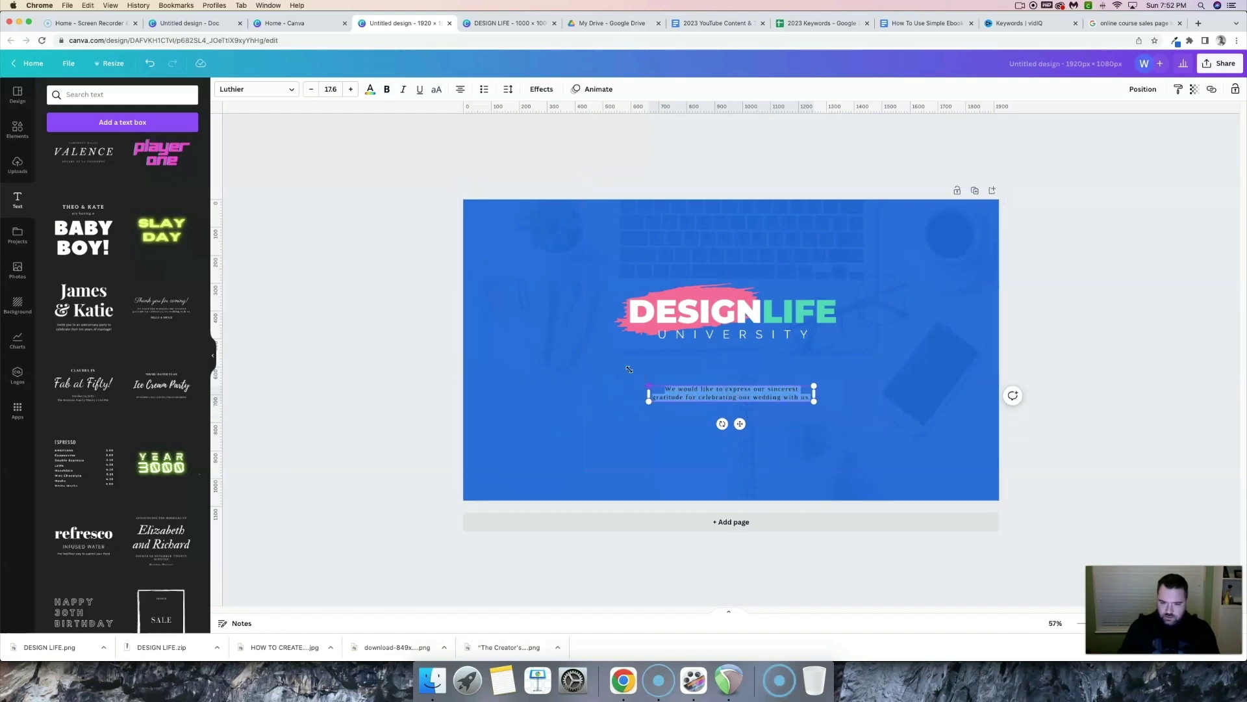
left_click_drag(628, 369, 500, 354)
left_click(825, 452)
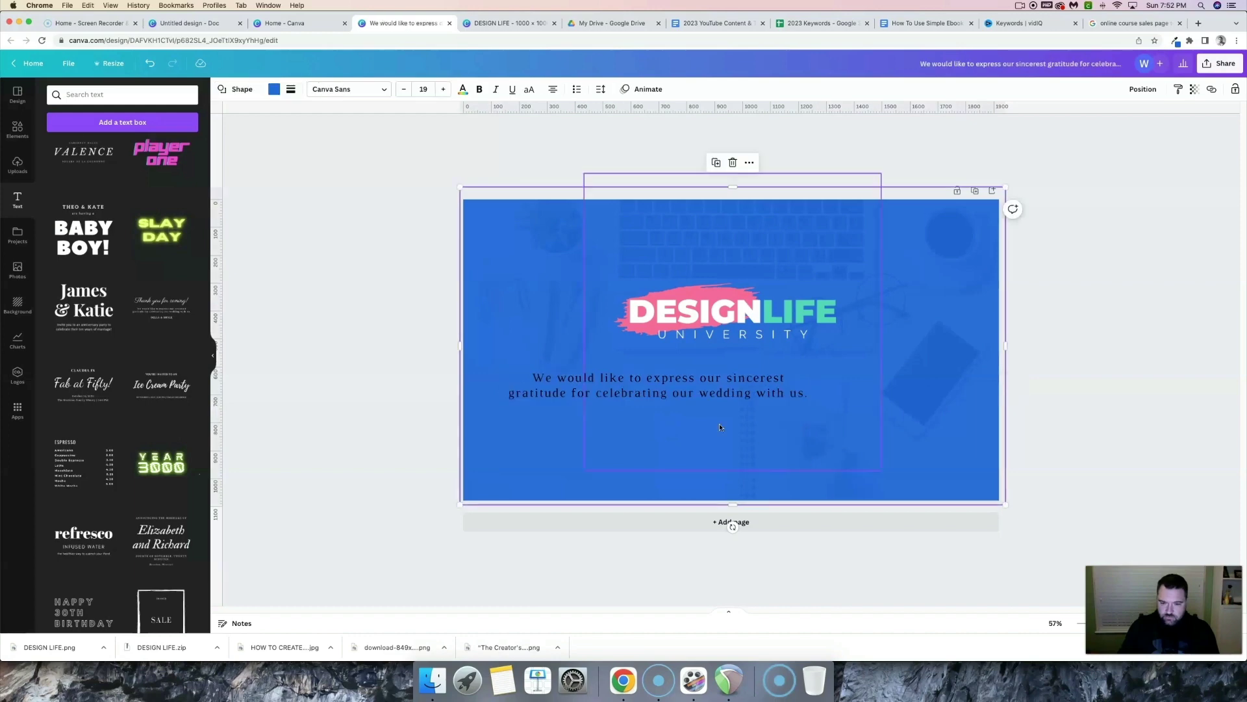
left_click_drag(687, 397, 751, 377)
Replace the message with the bold italic tagline "Where Designers Come To Master Their Craft. The #1 Program For Web Designers".
left_click(752, 377)
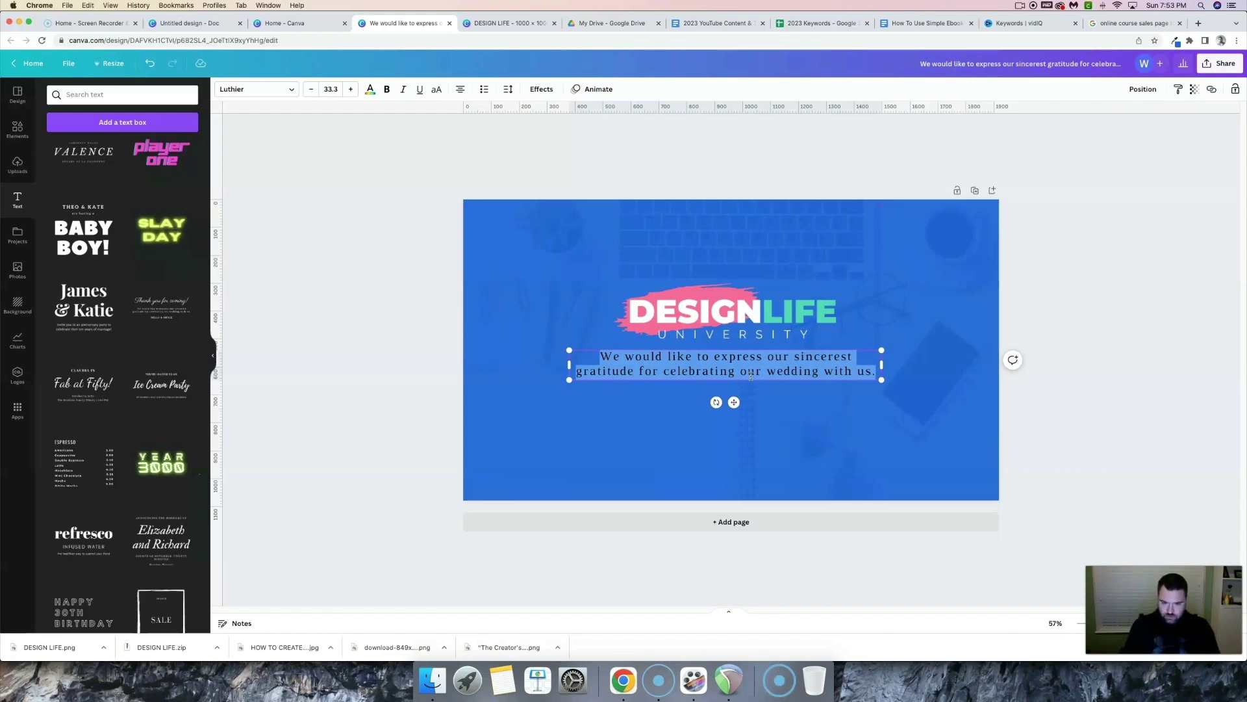
type("wedding")
key("BackSpace")
key("BackSpace")
key("BackSpace")
key("BackSpace")
key("BackSpace")
key("BackSpace")
key("BackSpace")
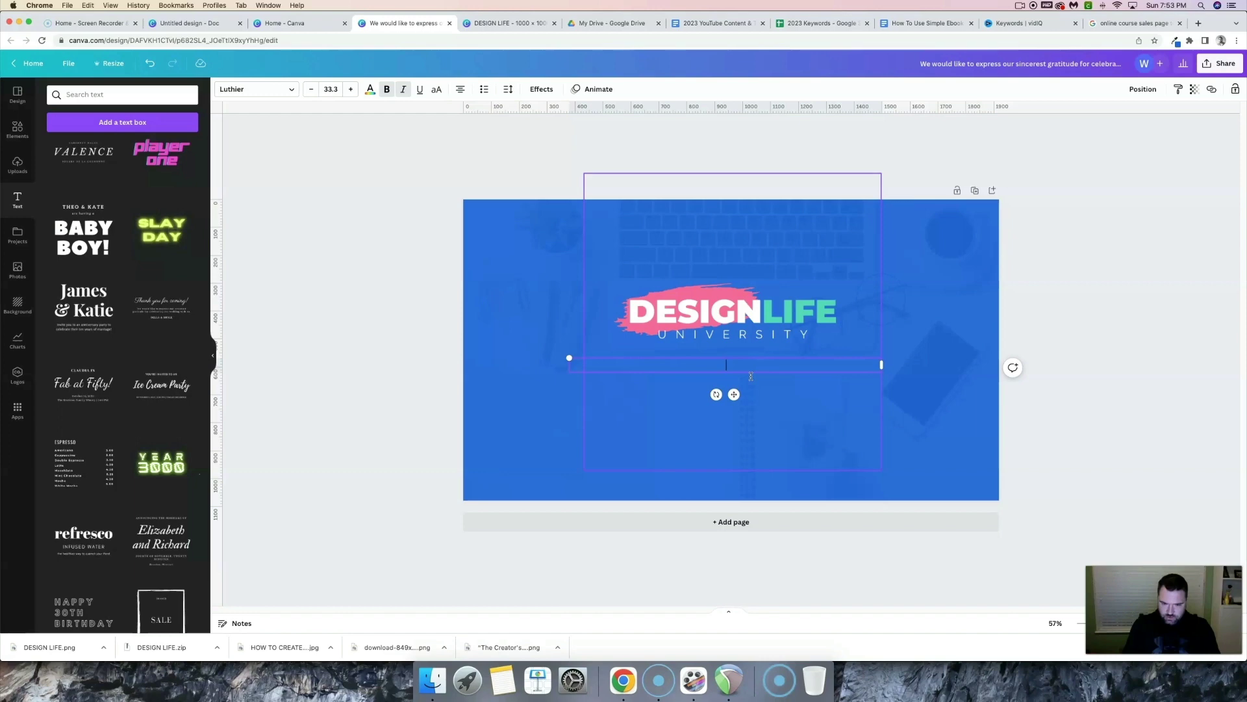
type("Where Designers Come To Master Their ")
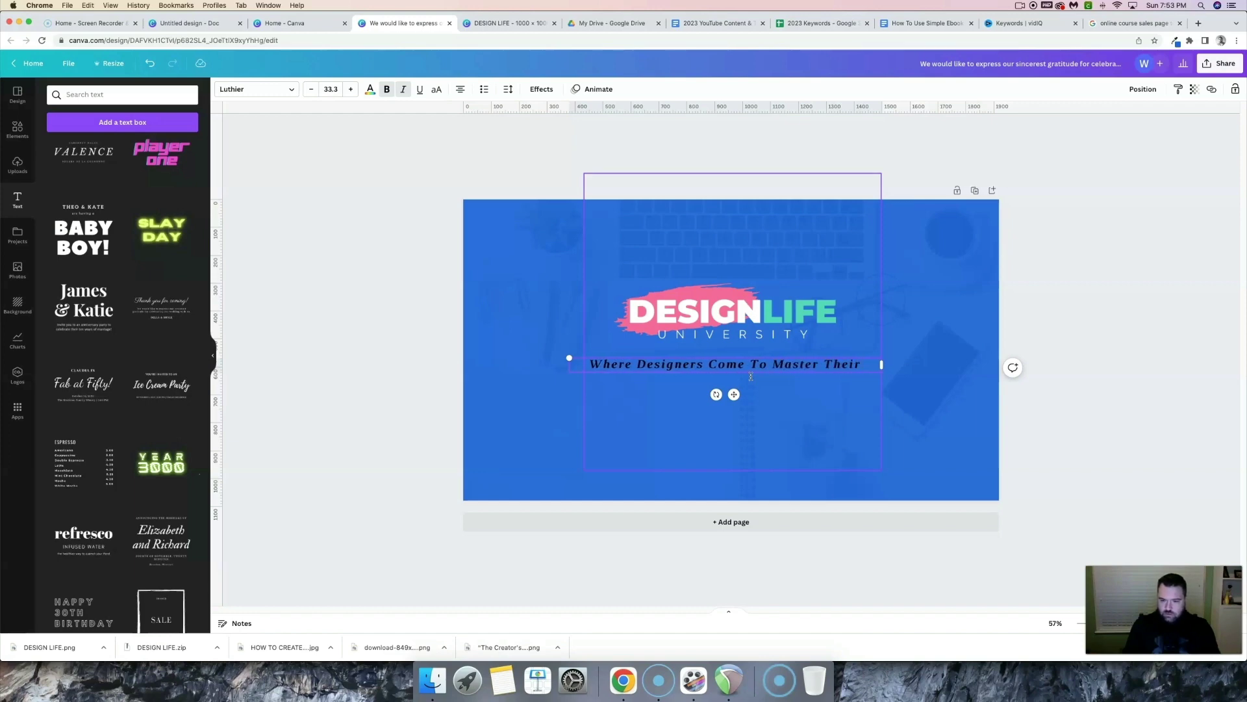
type("Craft. T")
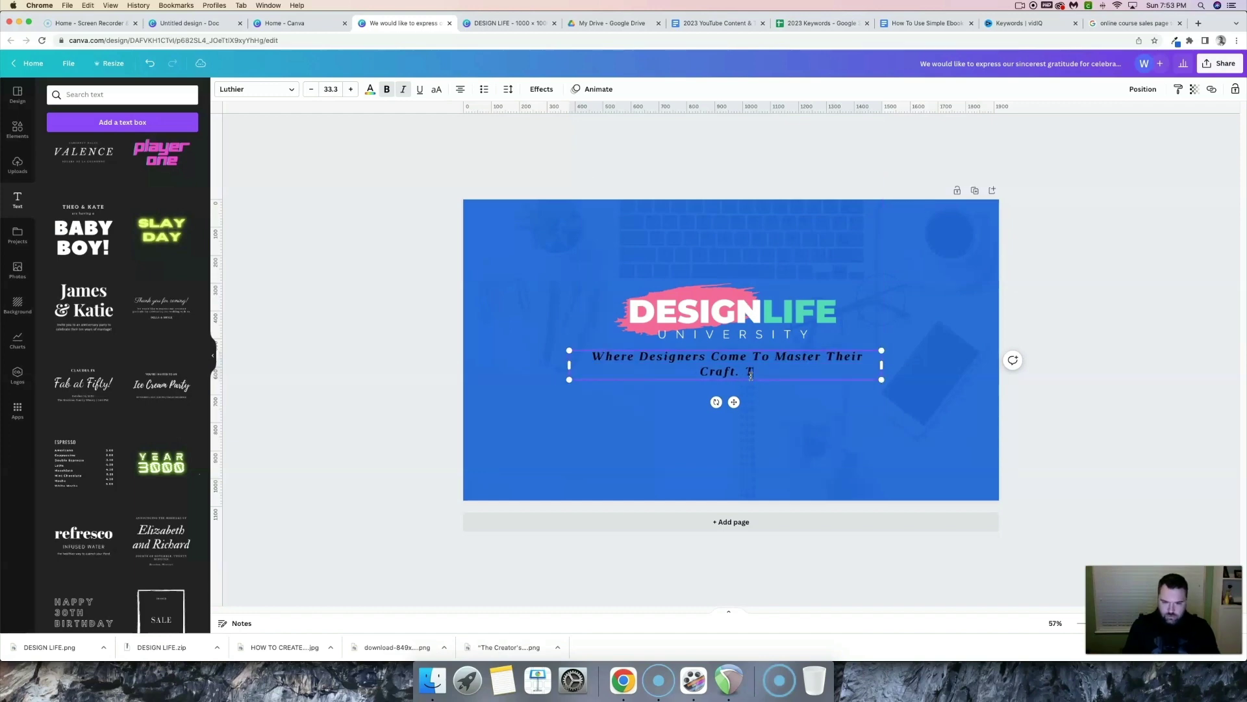
type("he #1")
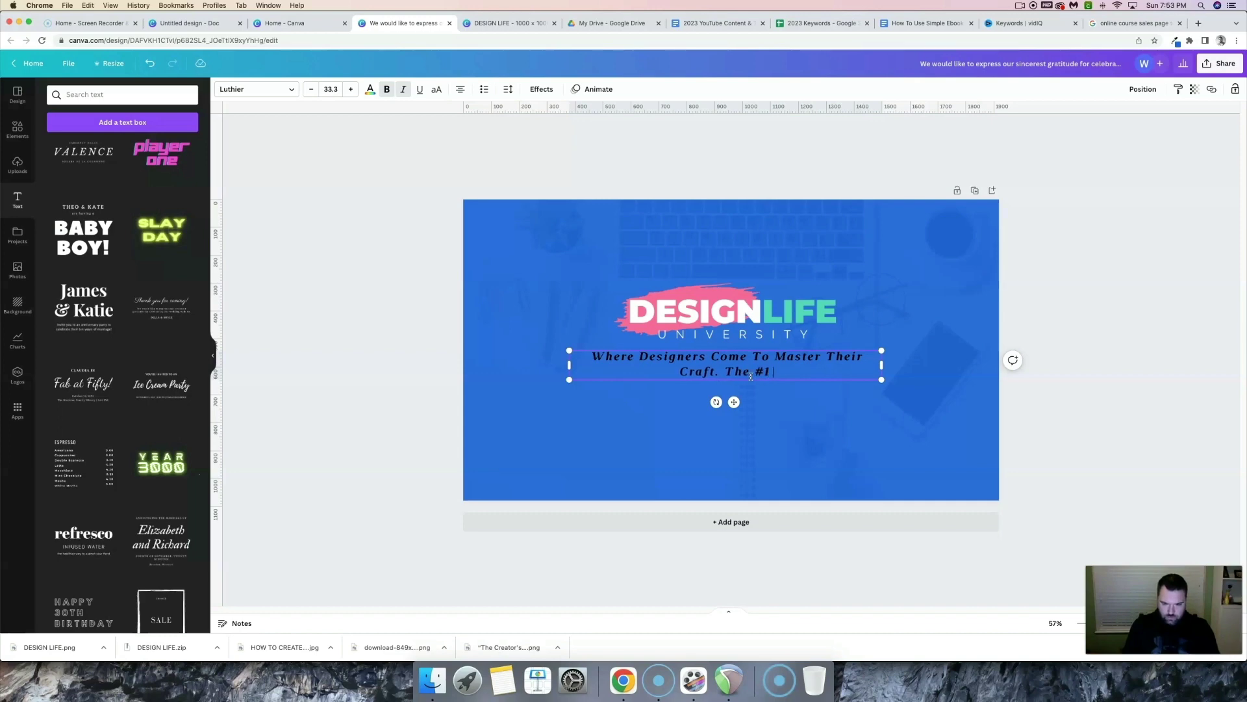
type(" Program ")
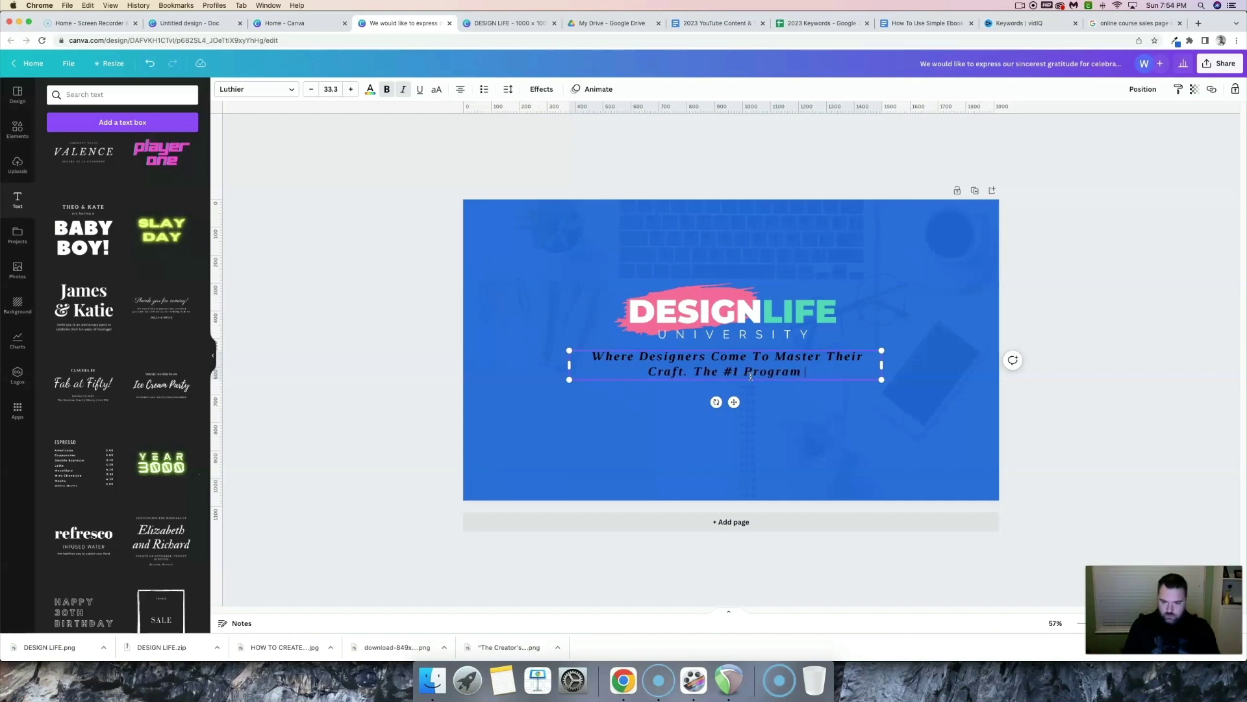
type("For Web De")
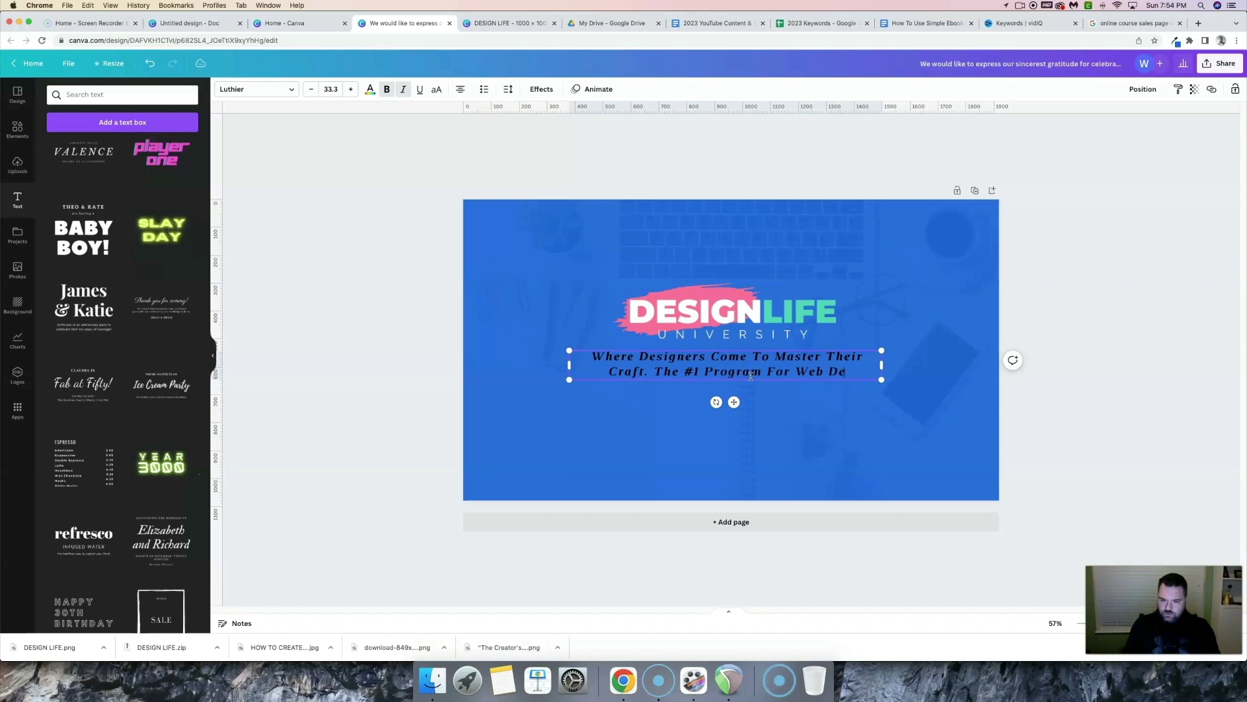
type("signers")
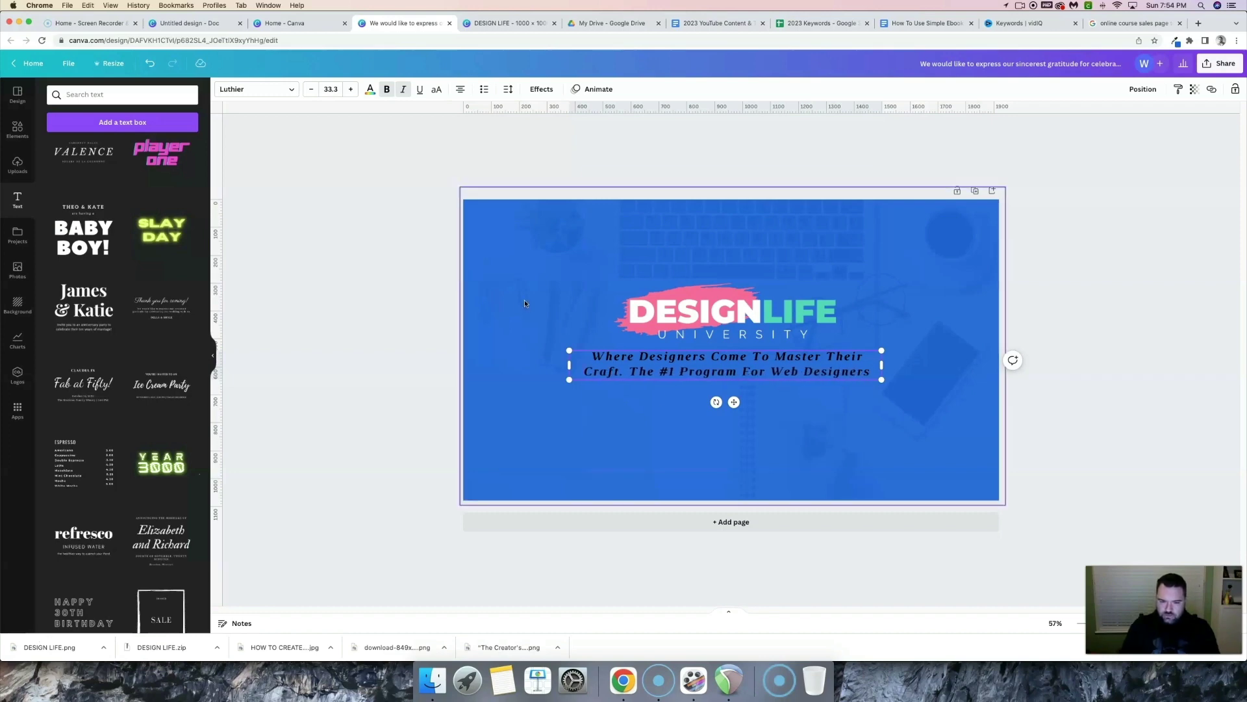
Shift the tagline slightly down from the logo and colour all its text white.
left_click(710, 389)
left_click(746, 371)
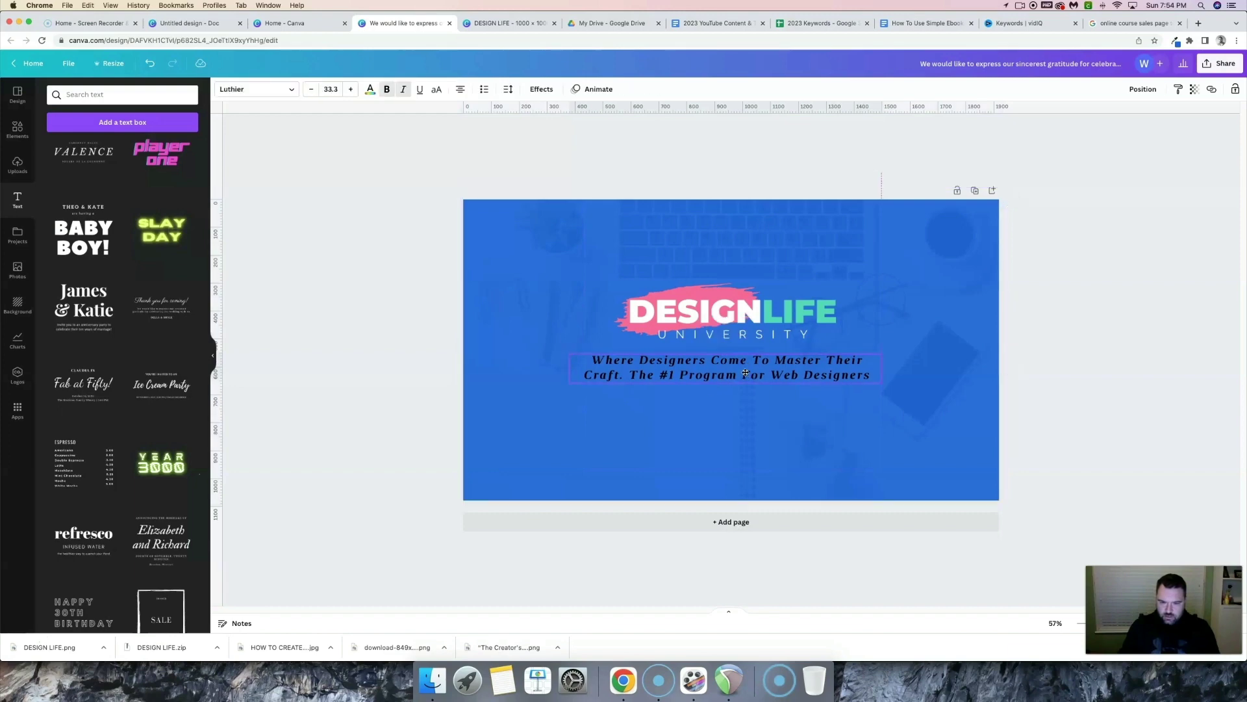
left_click(745, 372)
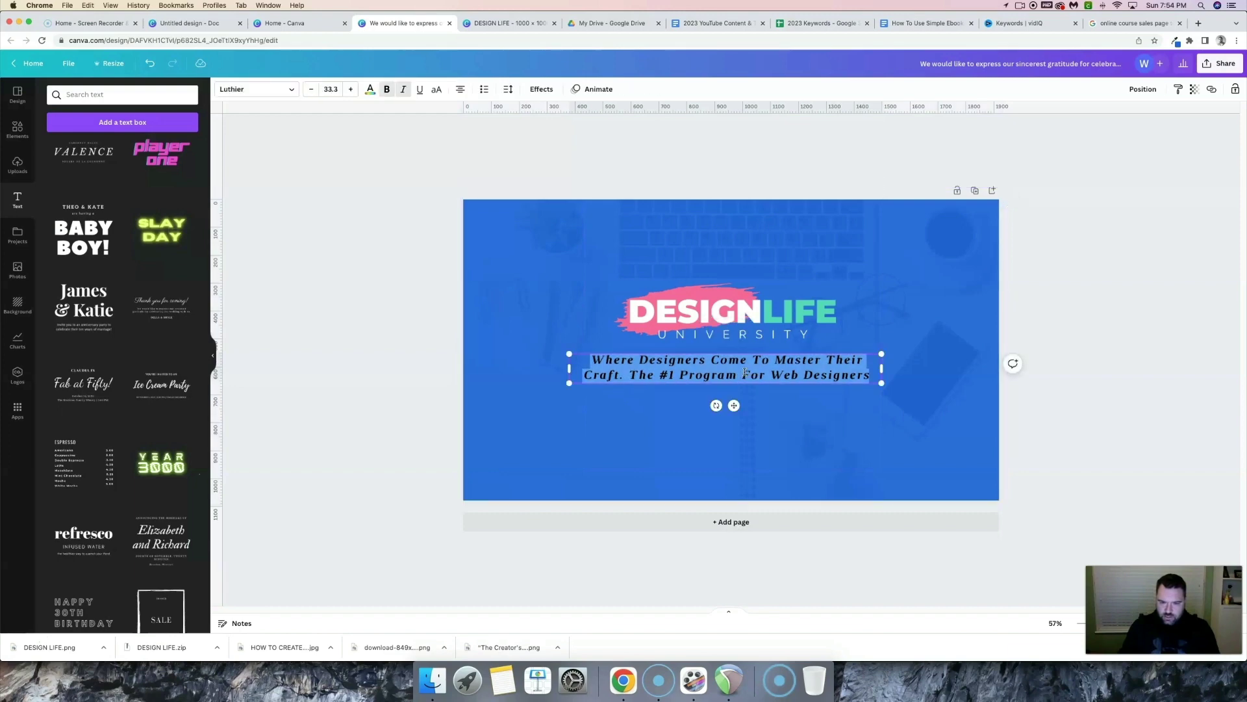
left_click(370, 90)
left_click(135, 140)
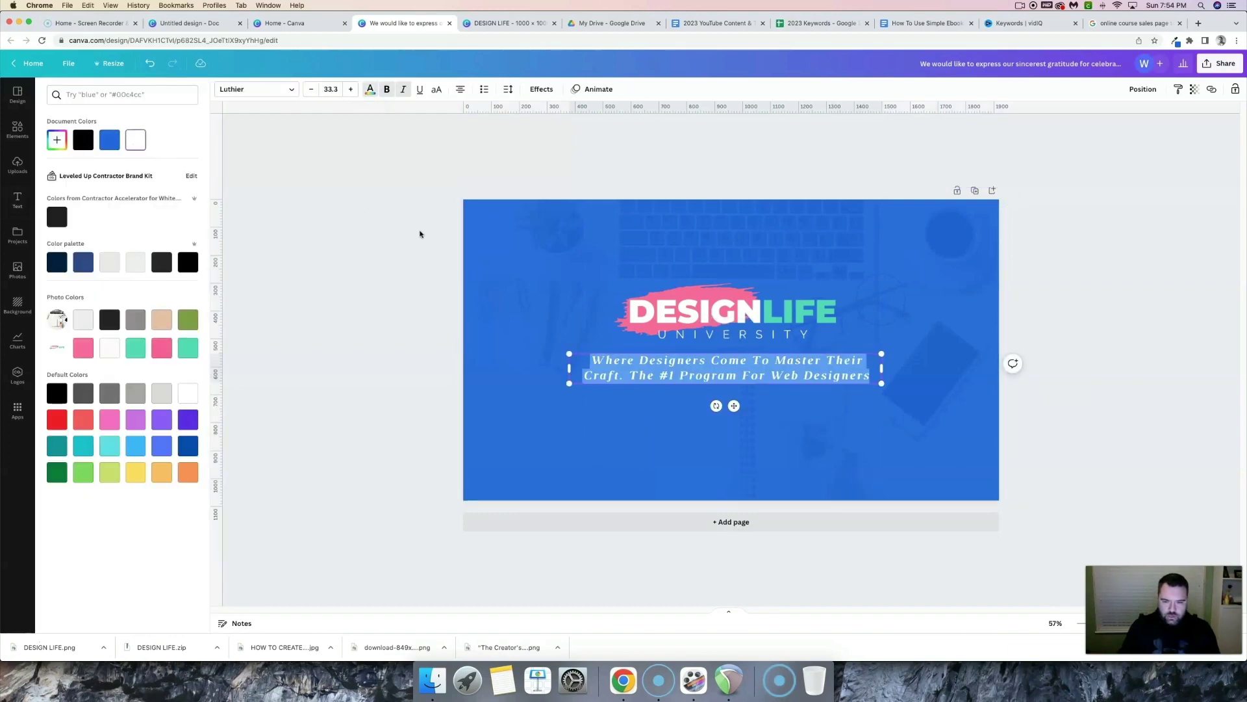
left_click(493, 255)
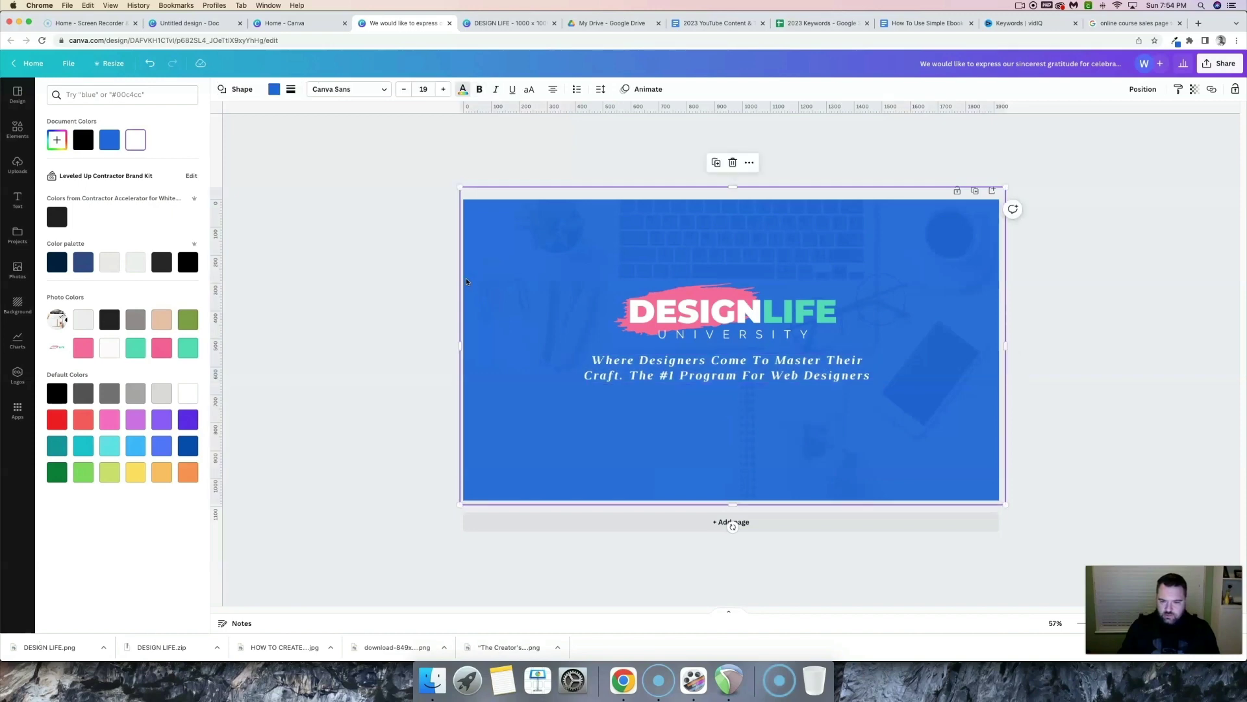
Colour the words "Master" and "Craft" in the tagline with the logo's mint green.
left_click(790, 363)
left_click(790, 362)
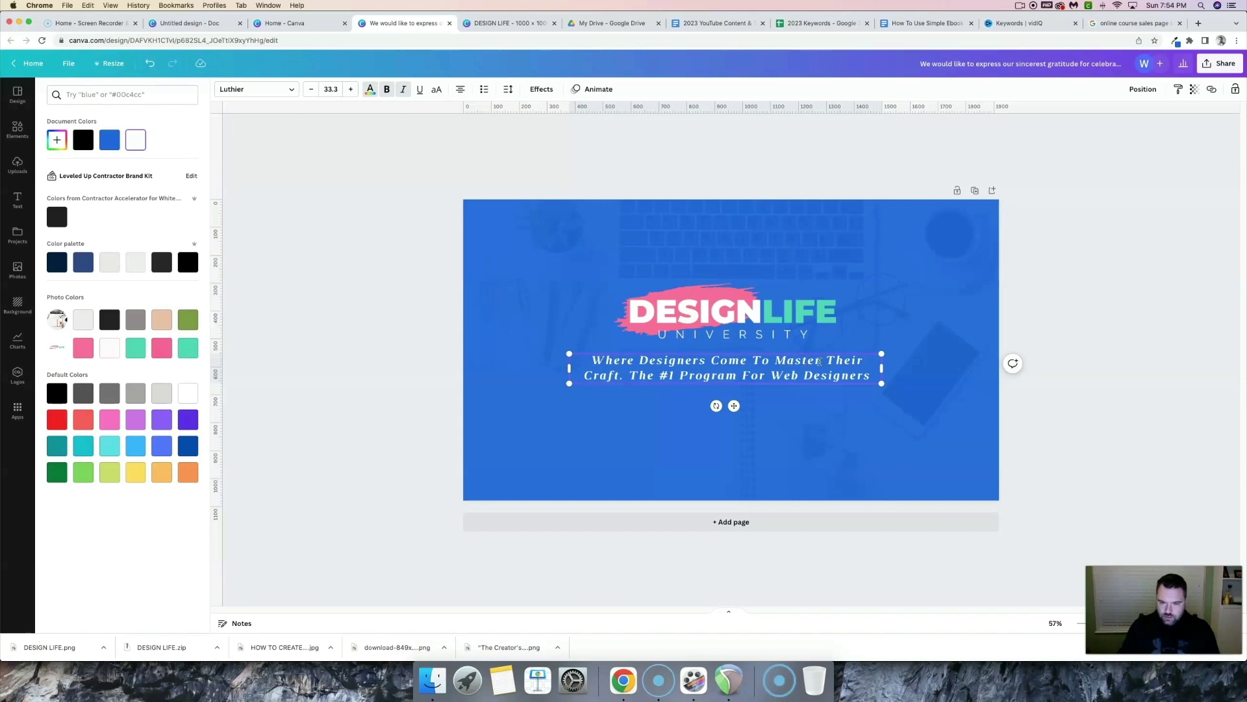
left_click_drag(819, 361, 774, 361)
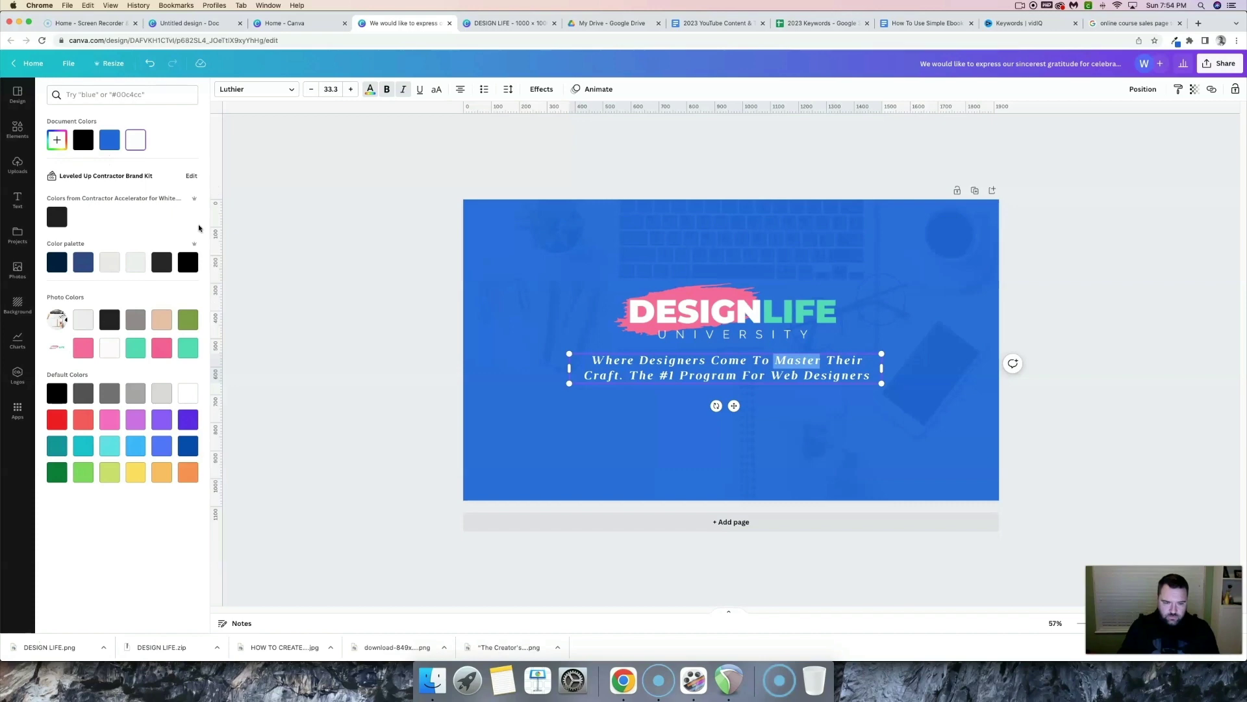
left_click(189, 347)
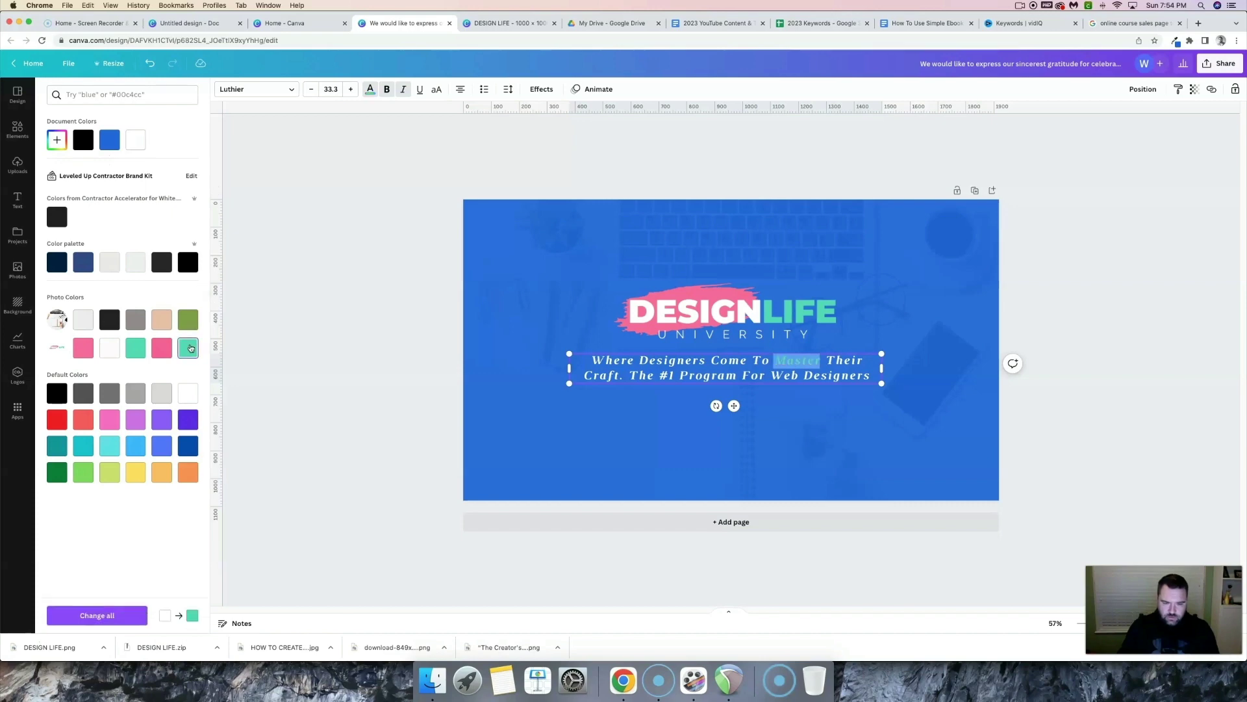
key("Escape")
key("Escape")
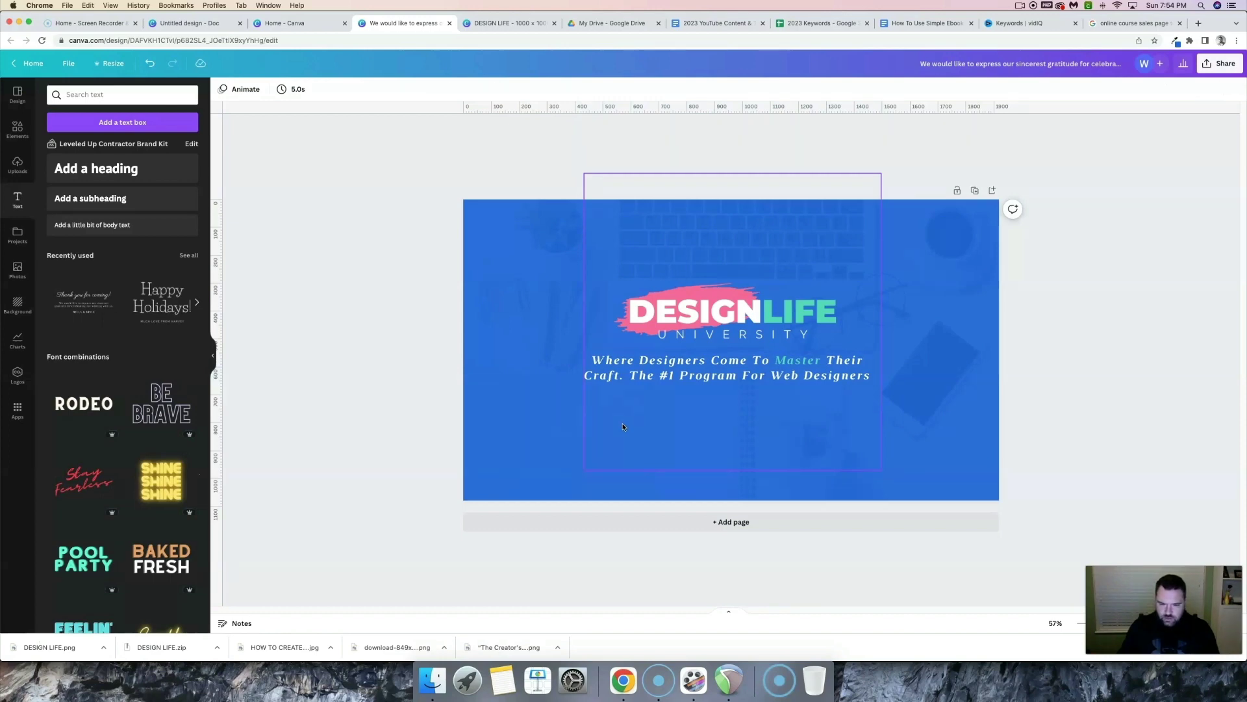
double_click(601, 375)
key("Escape")
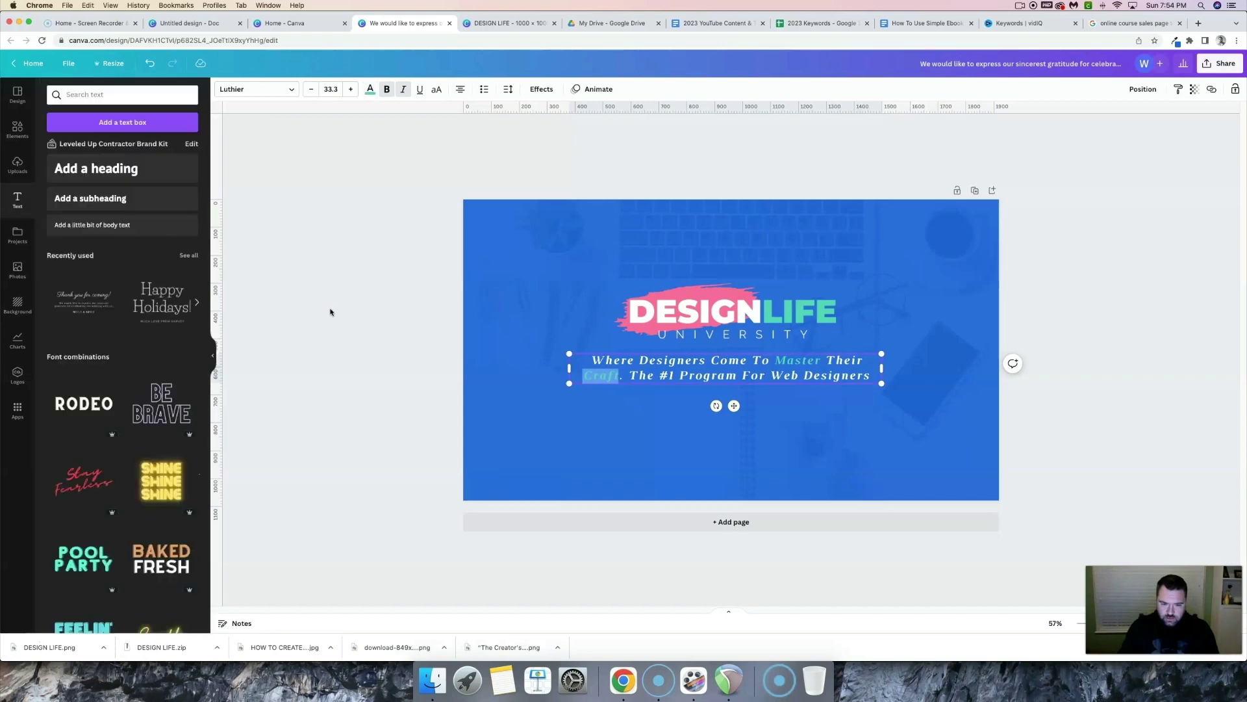
Select the logo and tagline together and move them to the centre of the page.
left_click(692, 376)
left_click(693, 376, "shift")
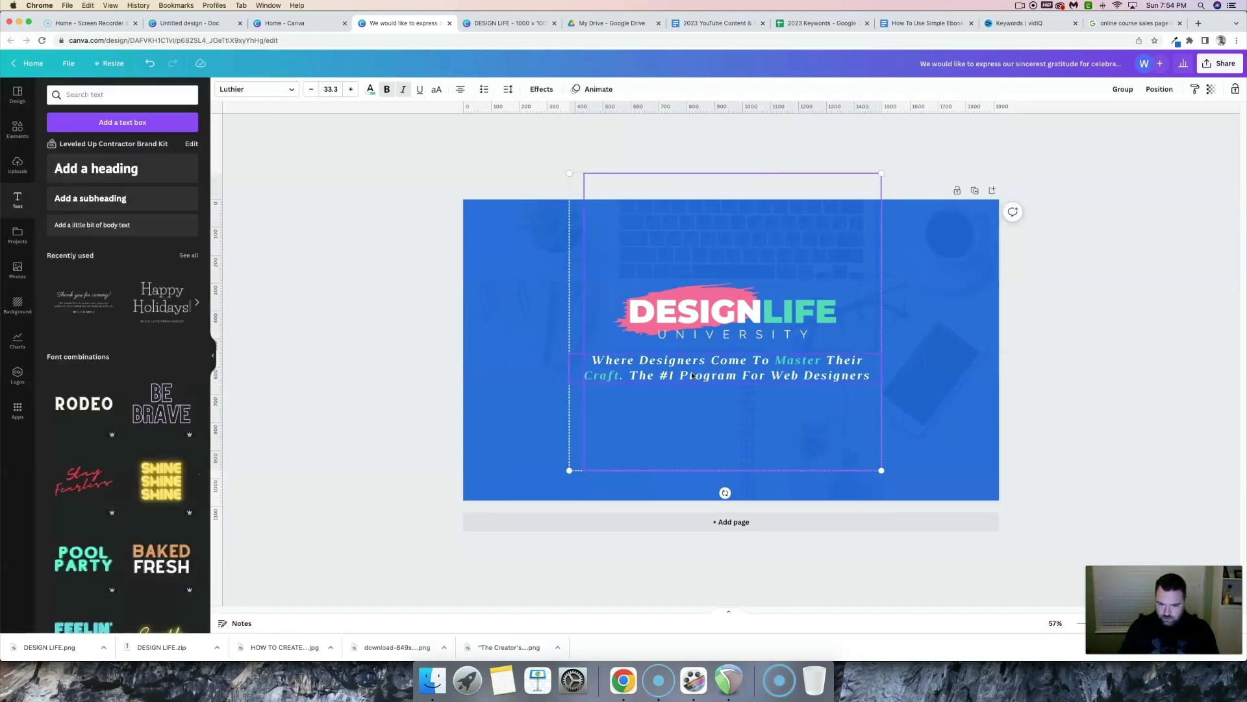
mouse_move(740, 318)
left_mouse_down()
mouse_move(733, 338)
mouse_move(750, 342)
mouse_move(742, 320)
mouse_move(743, 345)
mouse_move(758, 334)
left_mouse_up()
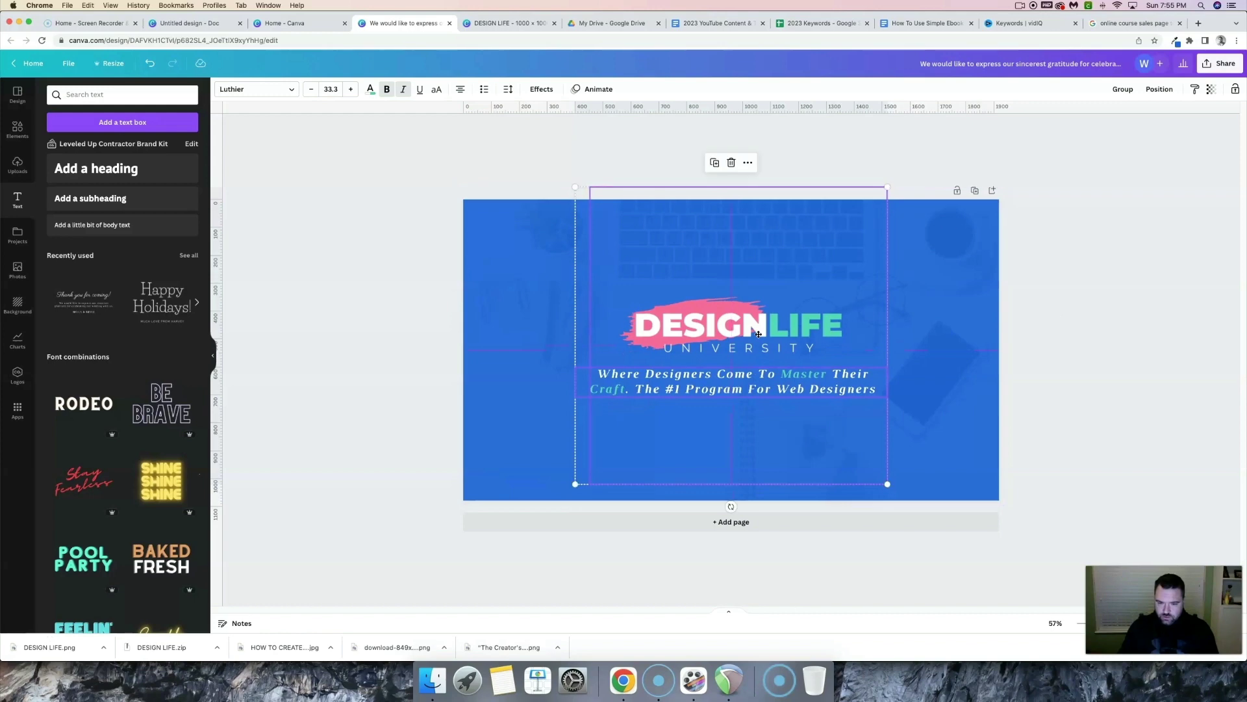
left_click(1095, 332)
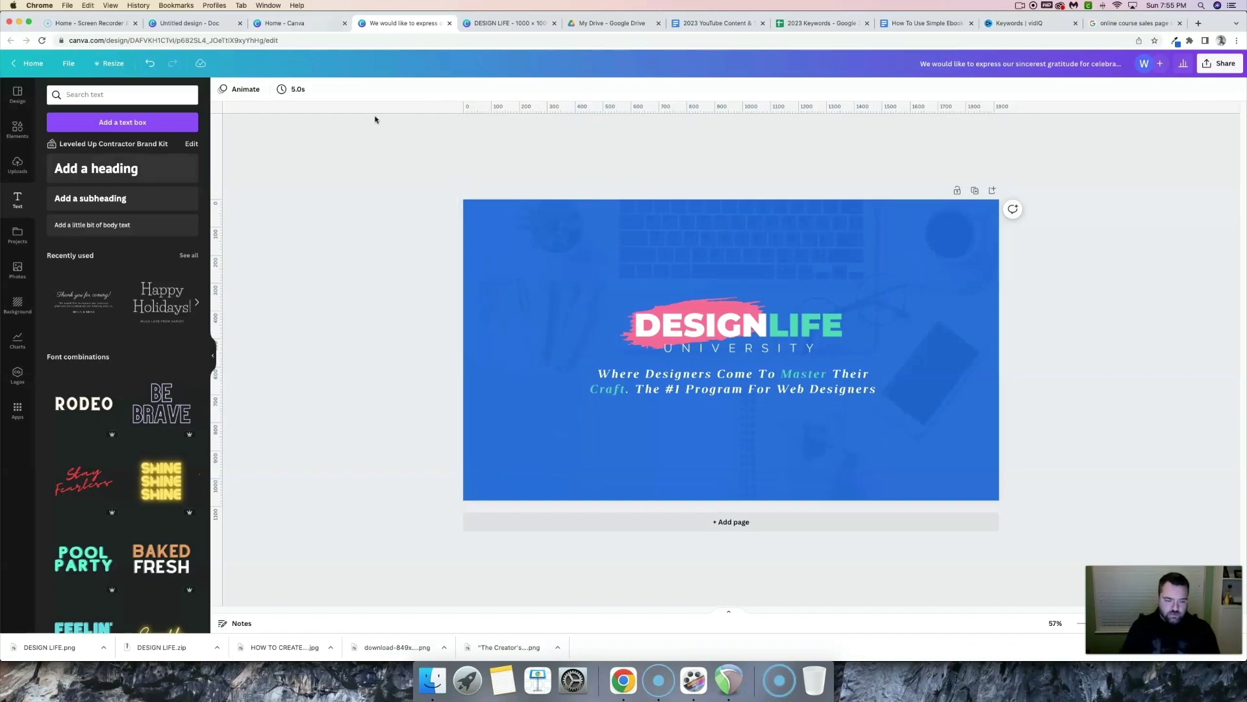
Create another blank custom-size design of 1920 × 1080 px from the Canva home page.
left_click(283, 26)
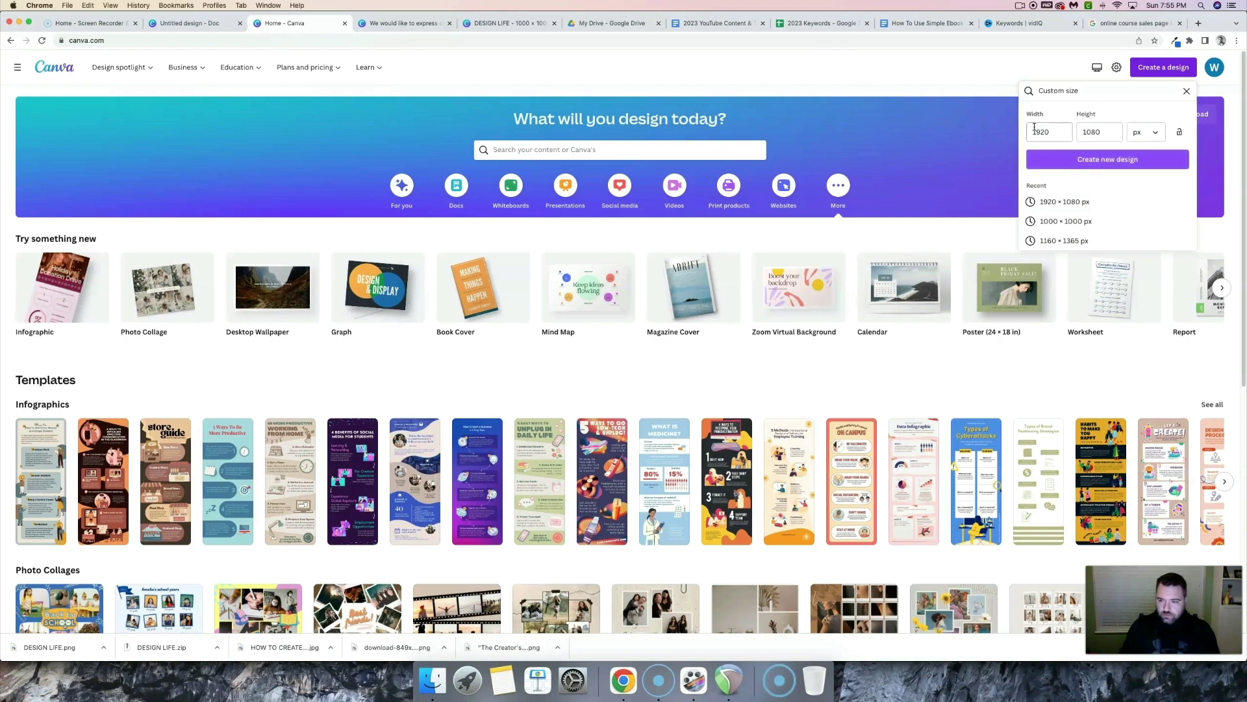
left_click(1091, 165)
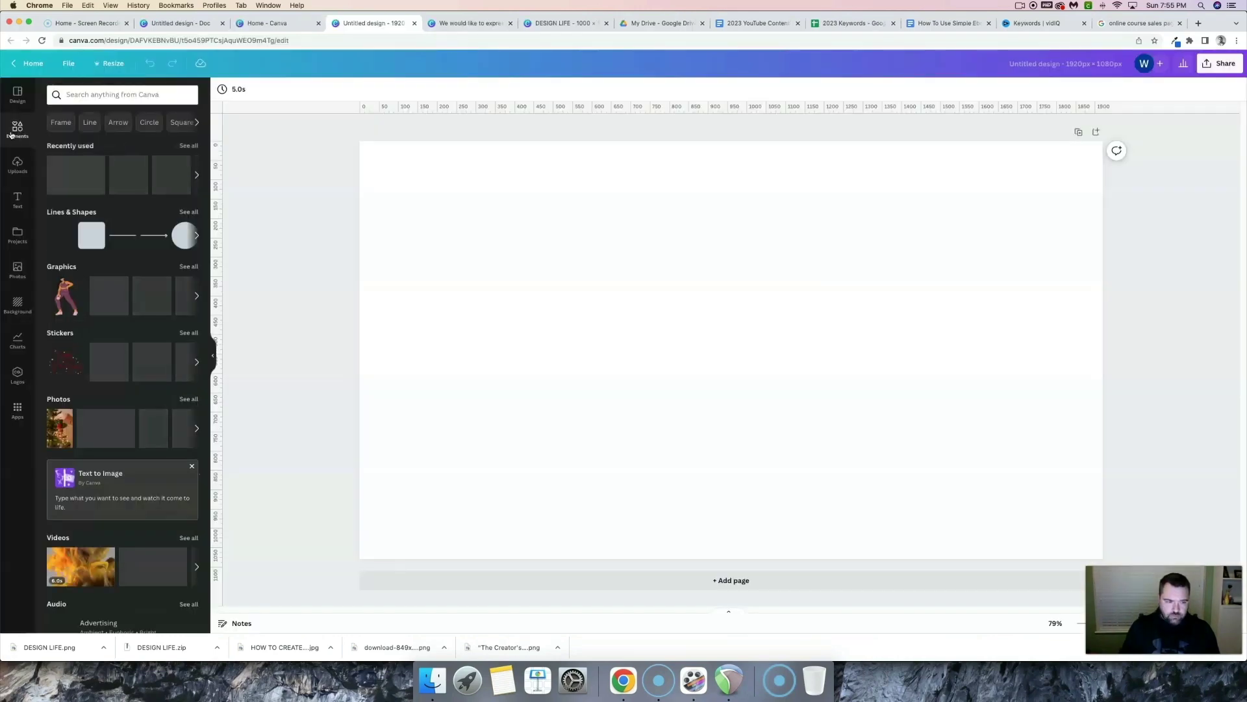
Add a square shape to the page and stretch it to cover the entire canvas.
left_click(61, 236)
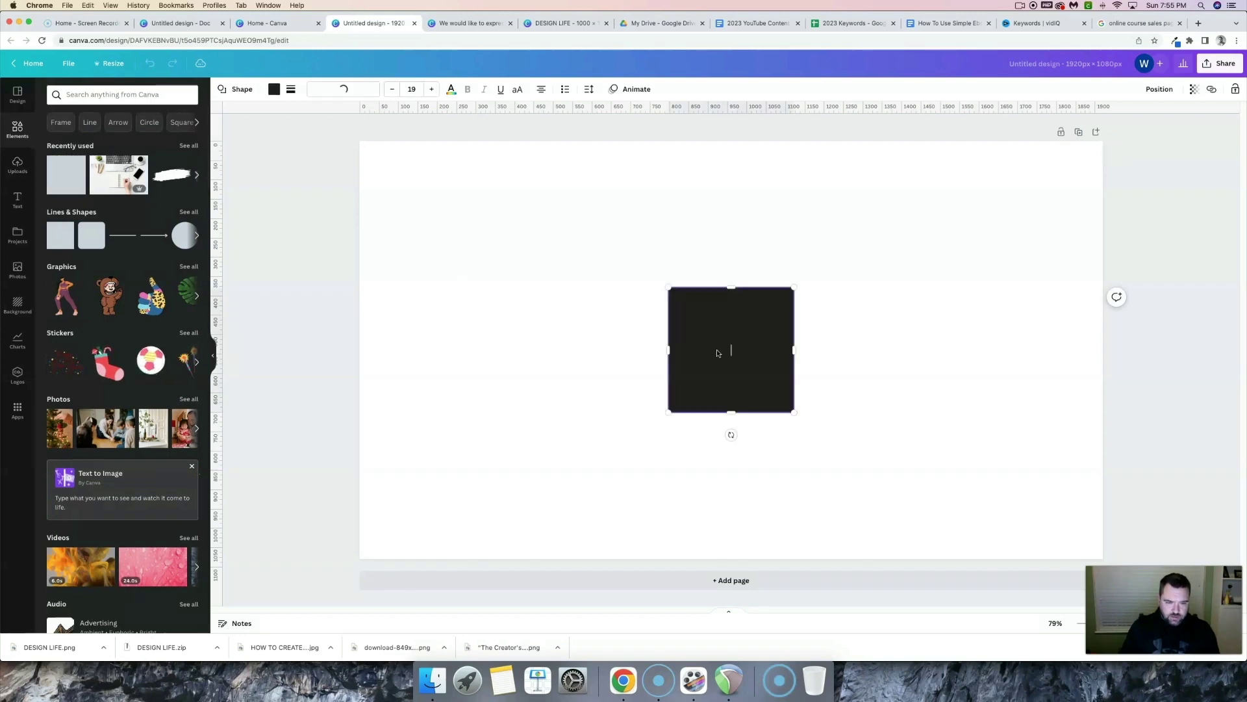
left_click(719, 353)
left_click_drag(669, 287, 351, 128)
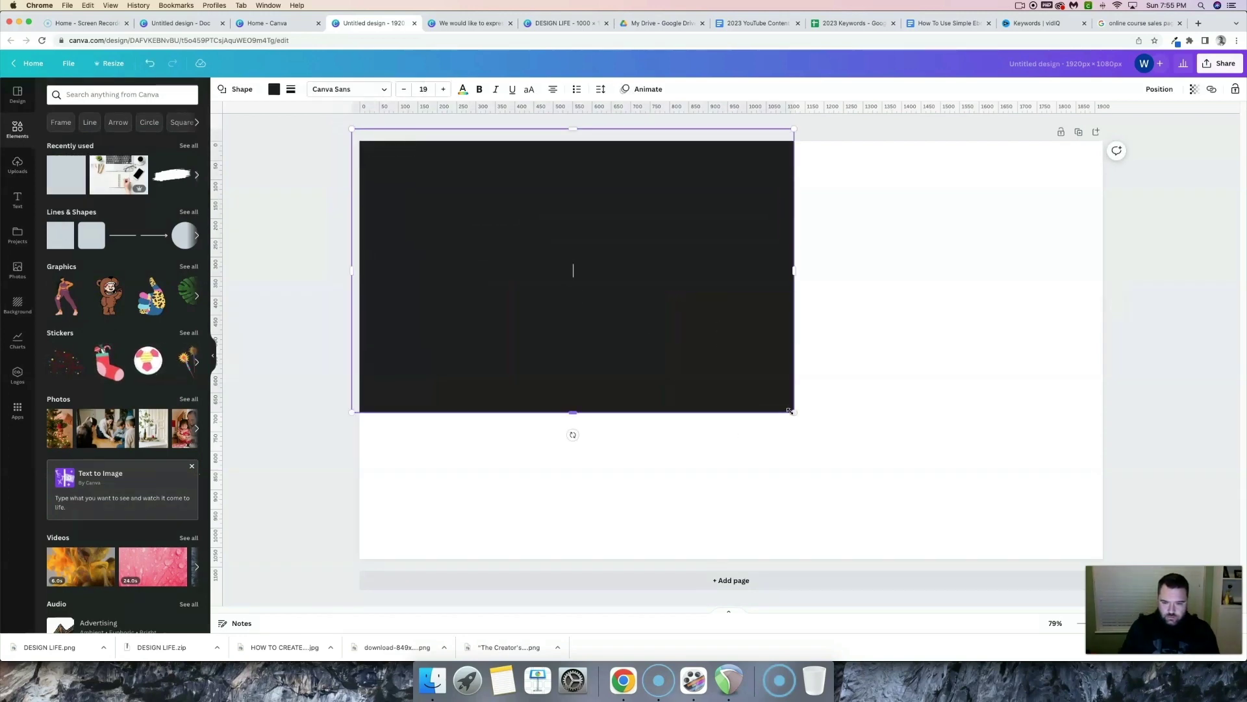
left_click_drag(794, 412, 1114, 565)
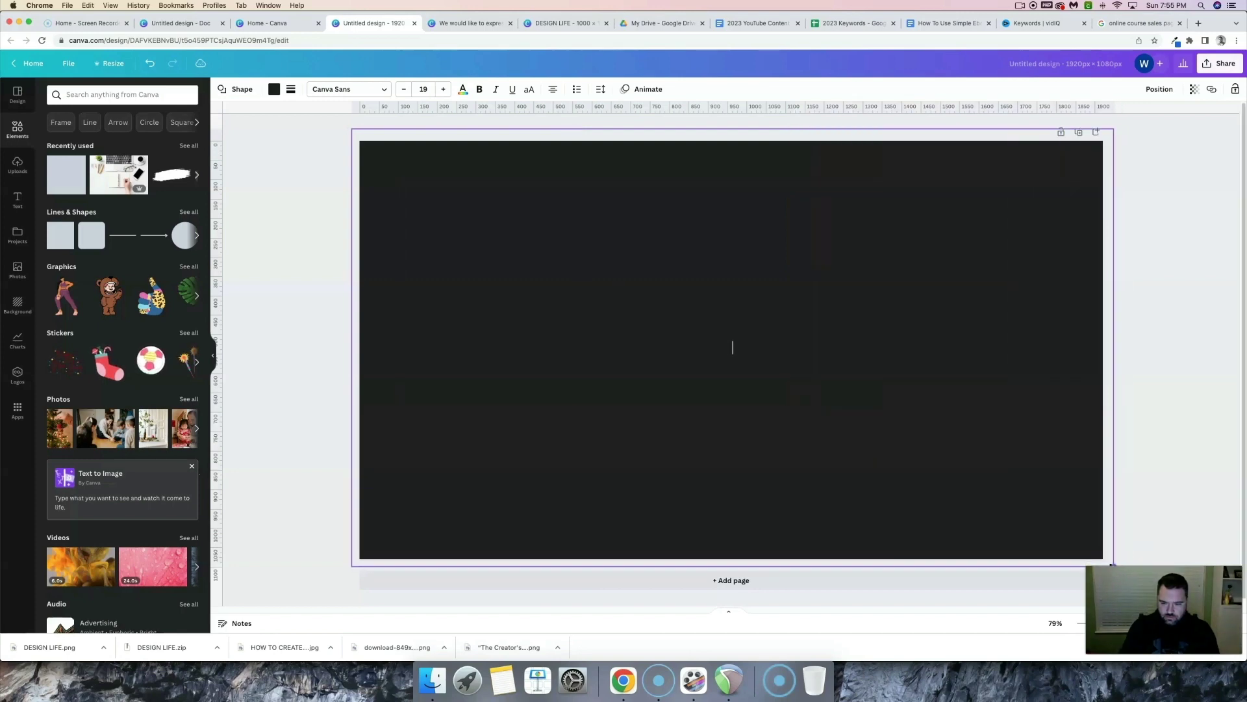
Fill the full-page shape with the blue #1f66dd stored in the eyedropper extension.
left_click(274, 89)
left_click(1174, 41)
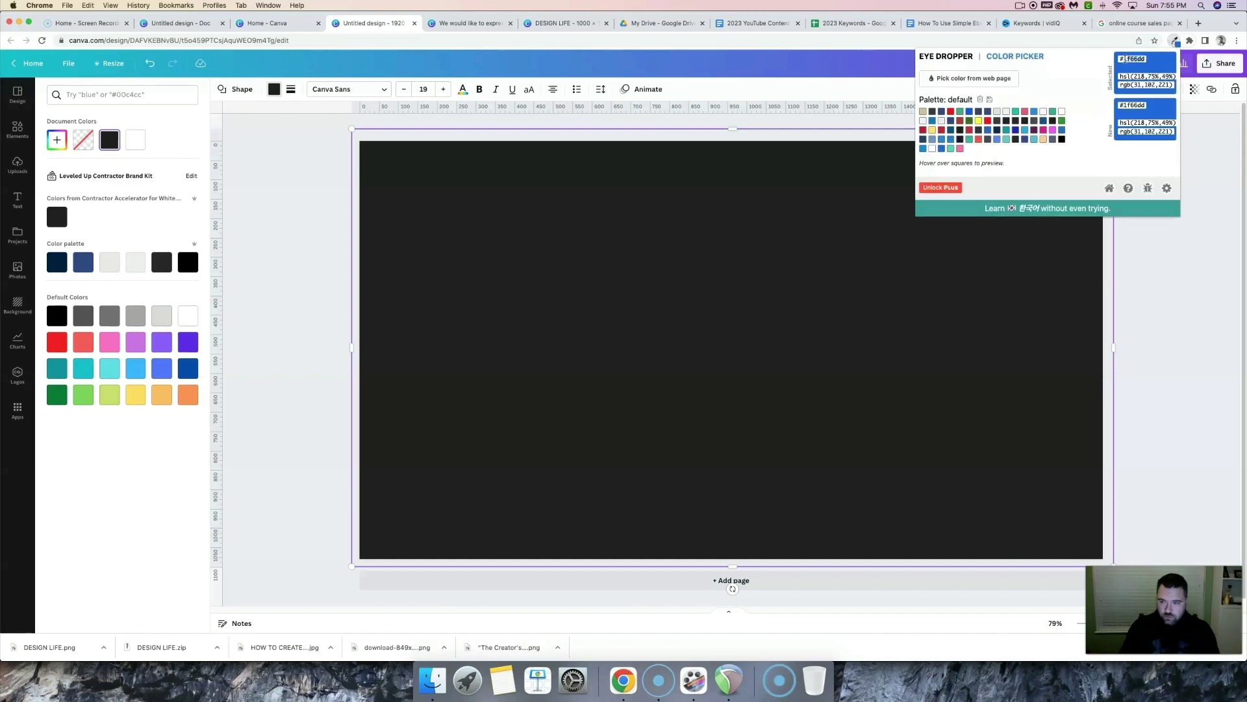
left_click(256, 199)
left_click(56, 139)
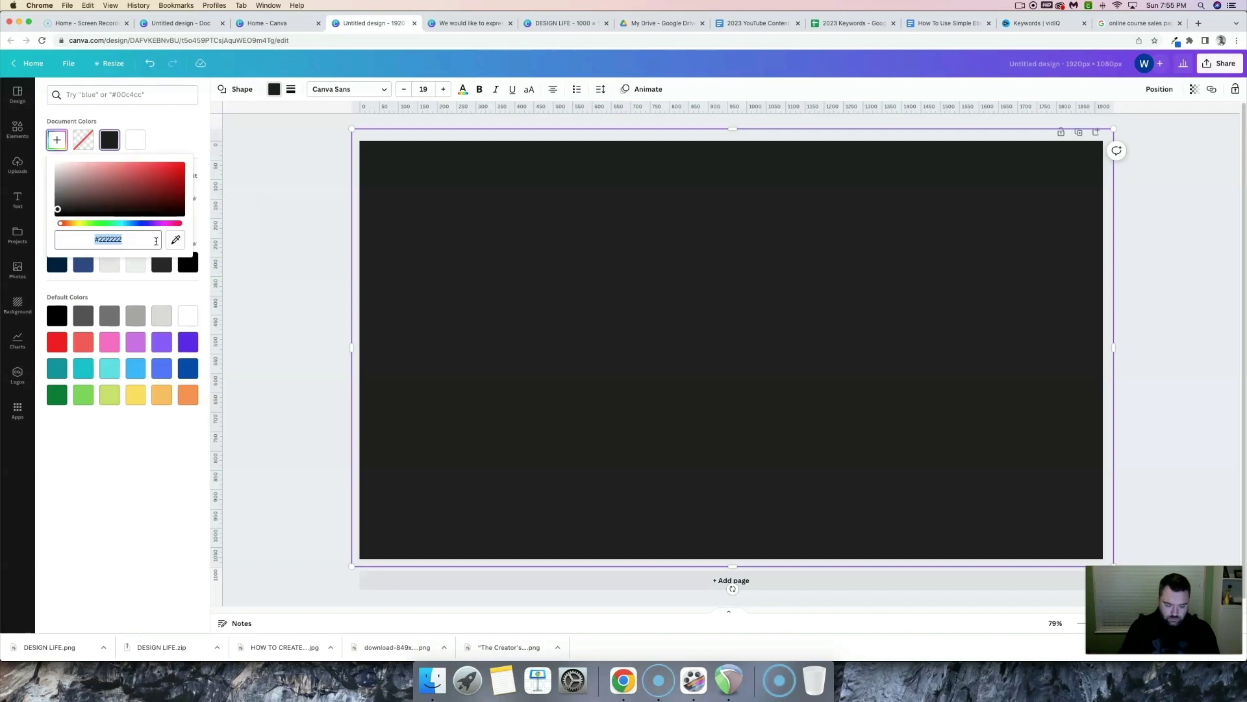
type("#1f66dd")
left_click(279, 243)
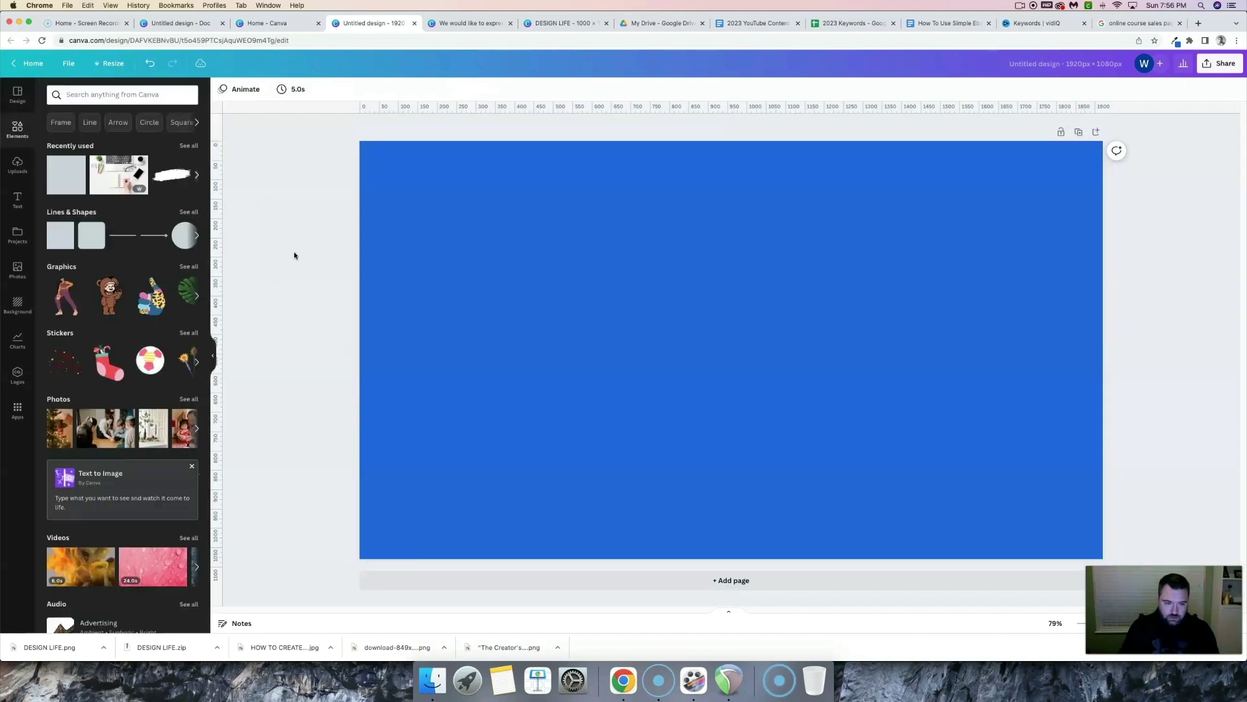
Search the elements for "computer frame" and add the black desktop monitor frame from the frame results.
left_click(85, 95)
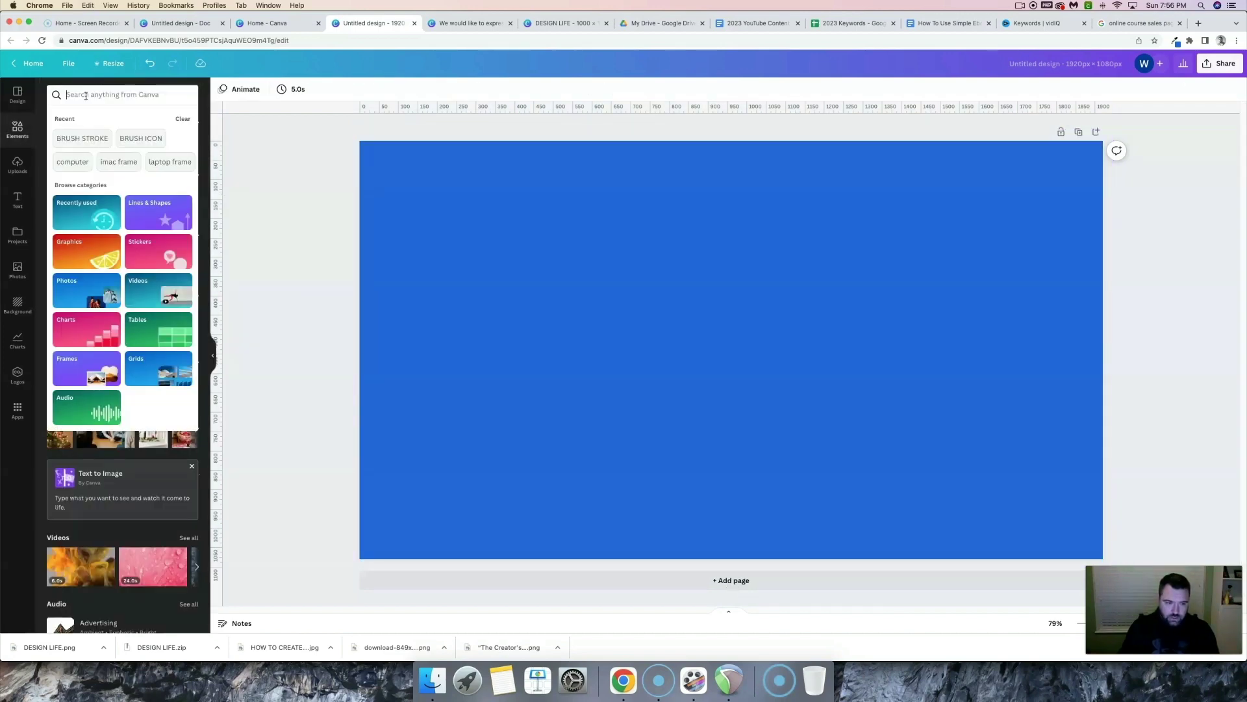
type("c")
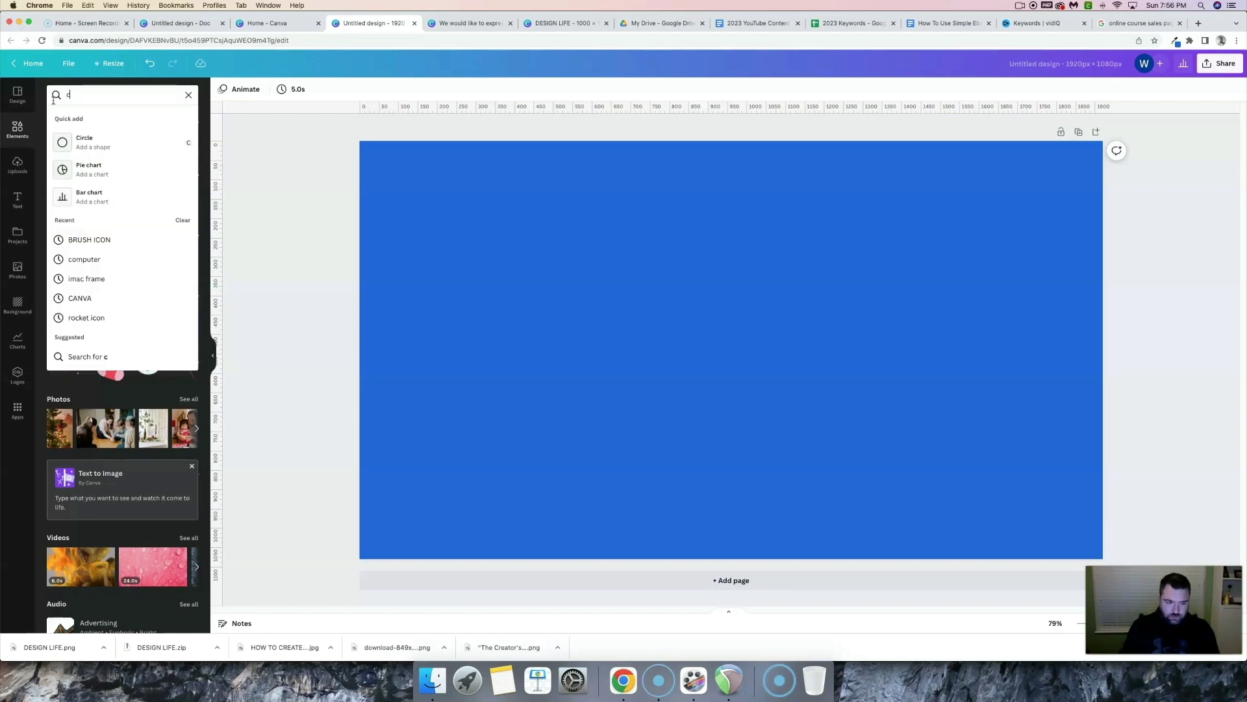
type("omputer frame")
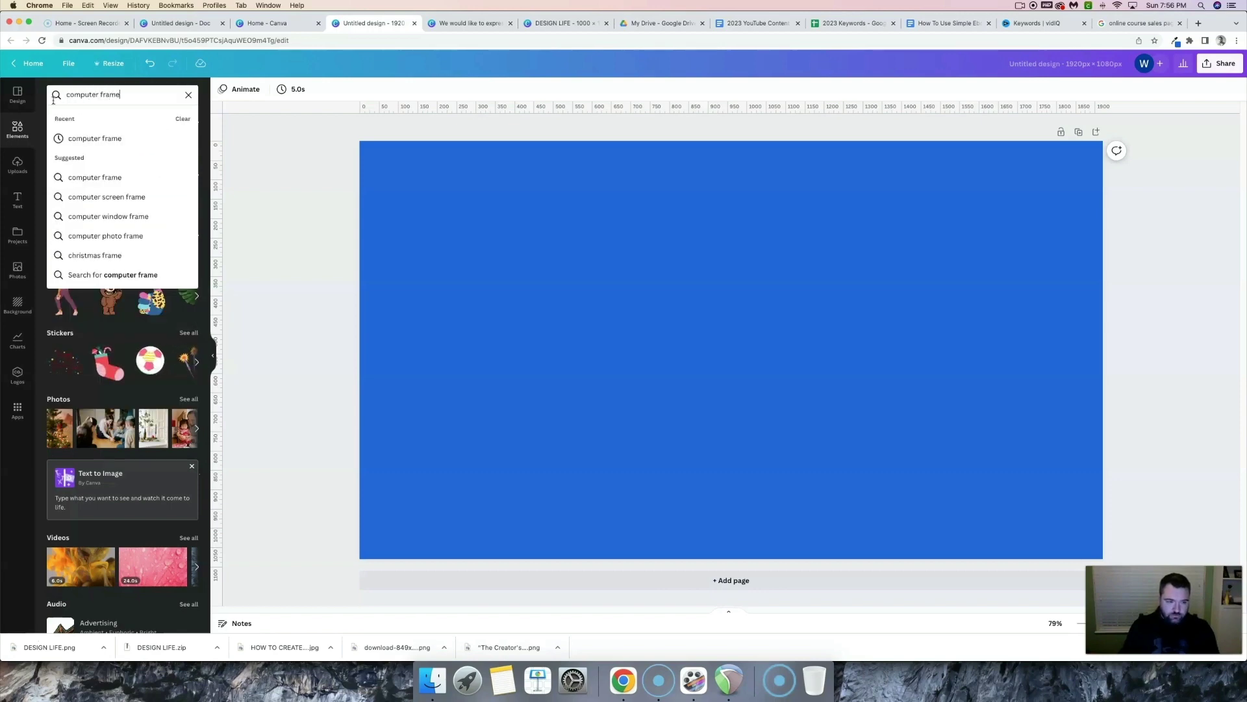
key("Return")
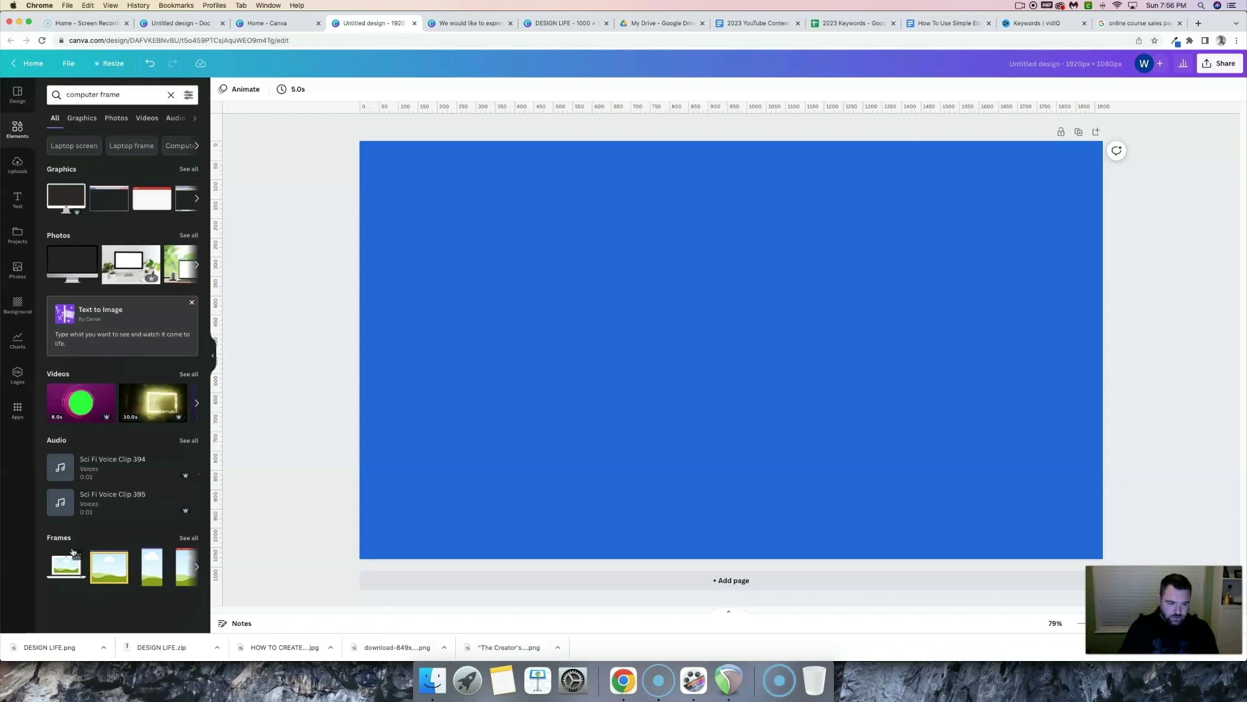
left_click(188, 538)
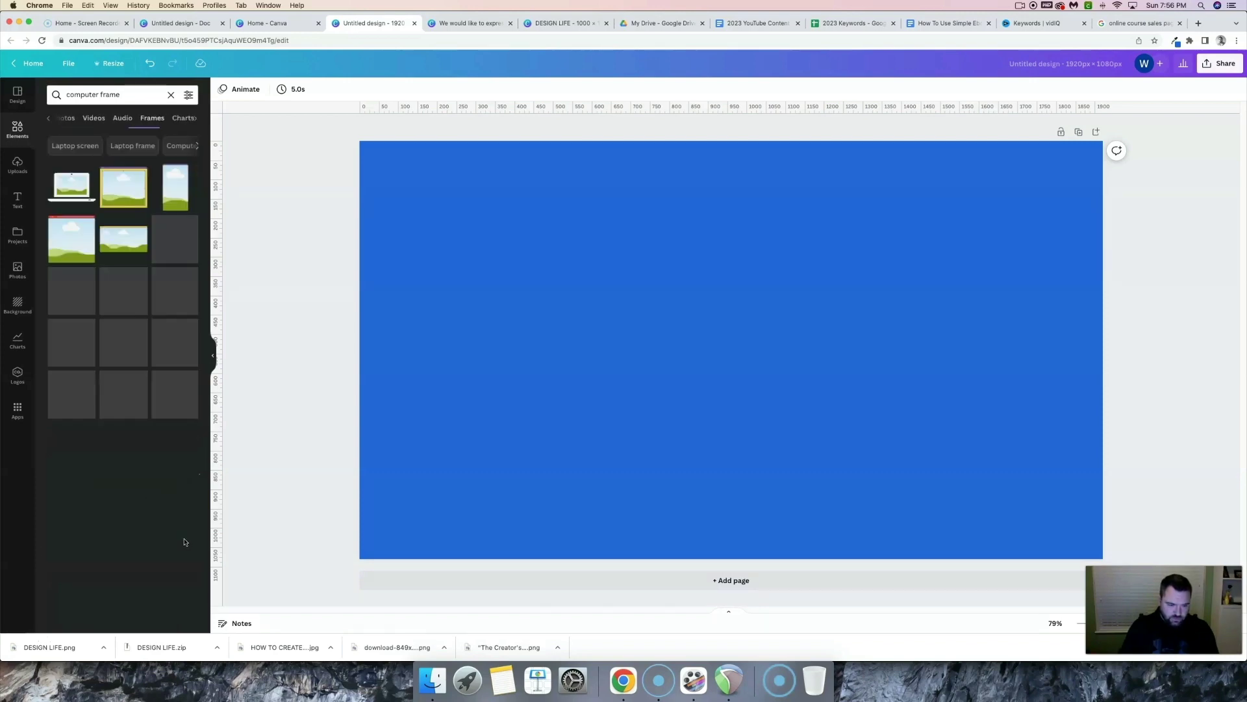
scroll(152, 399, "down", 3)
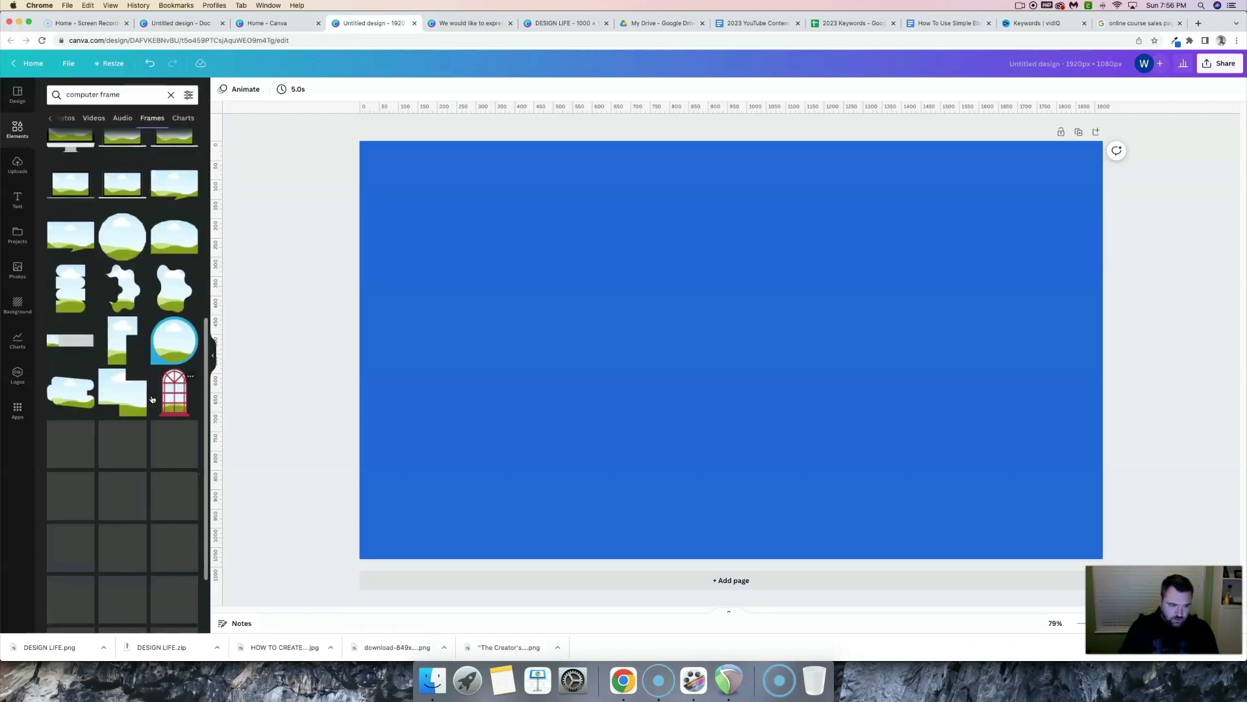
scroll(152, 399, "down", 2)
scroll(152, 399, "up", 4)
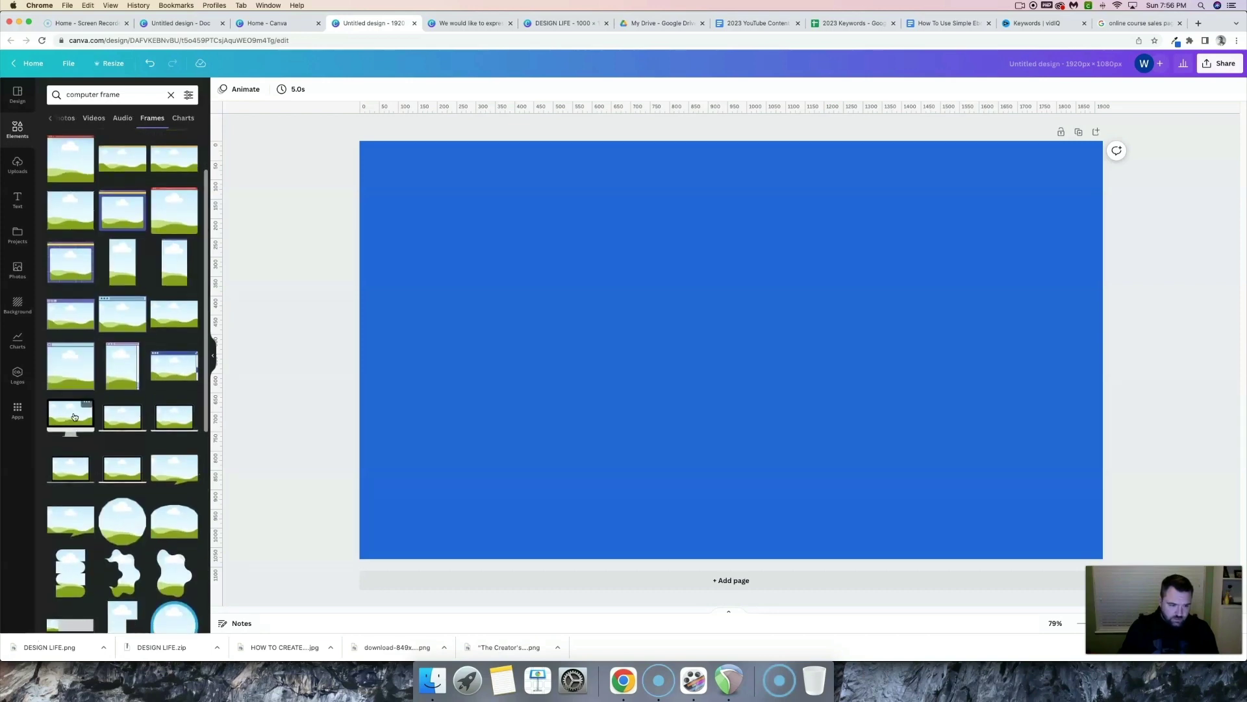
left_click(74, 416)
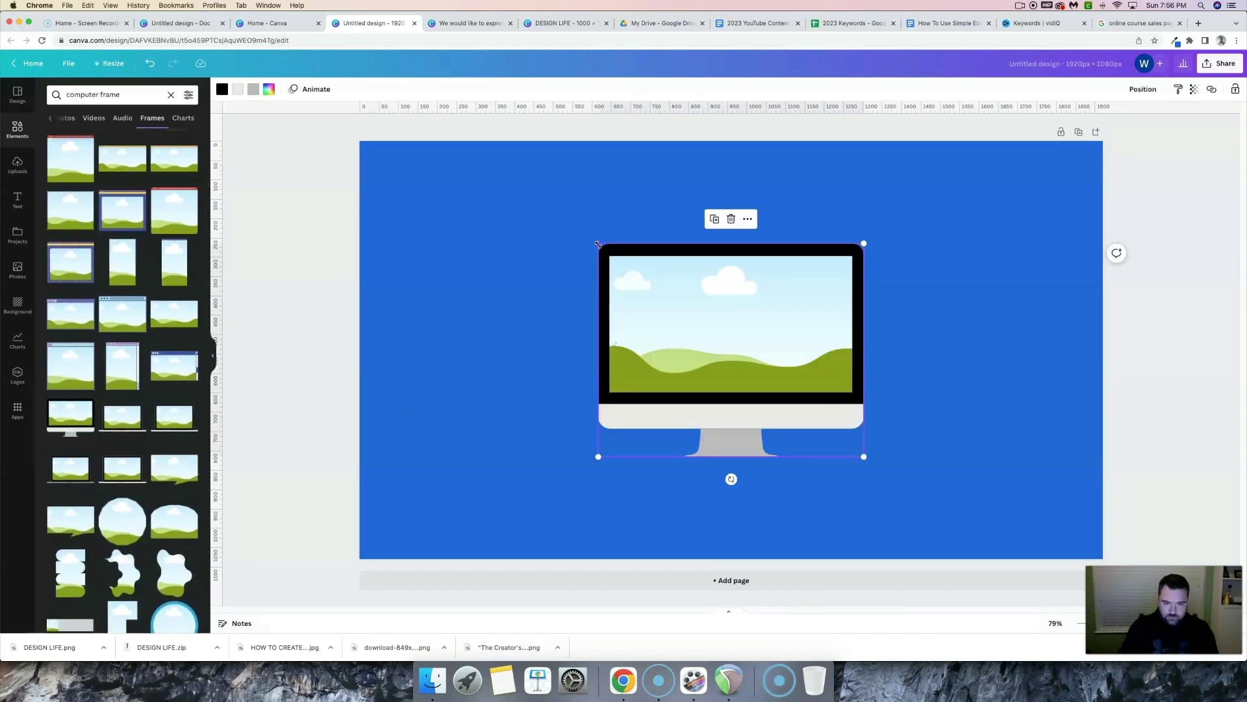
Enlarge the monitor frame and centre it on the blue background.
left_click_drag(599, 242, 515, 176)
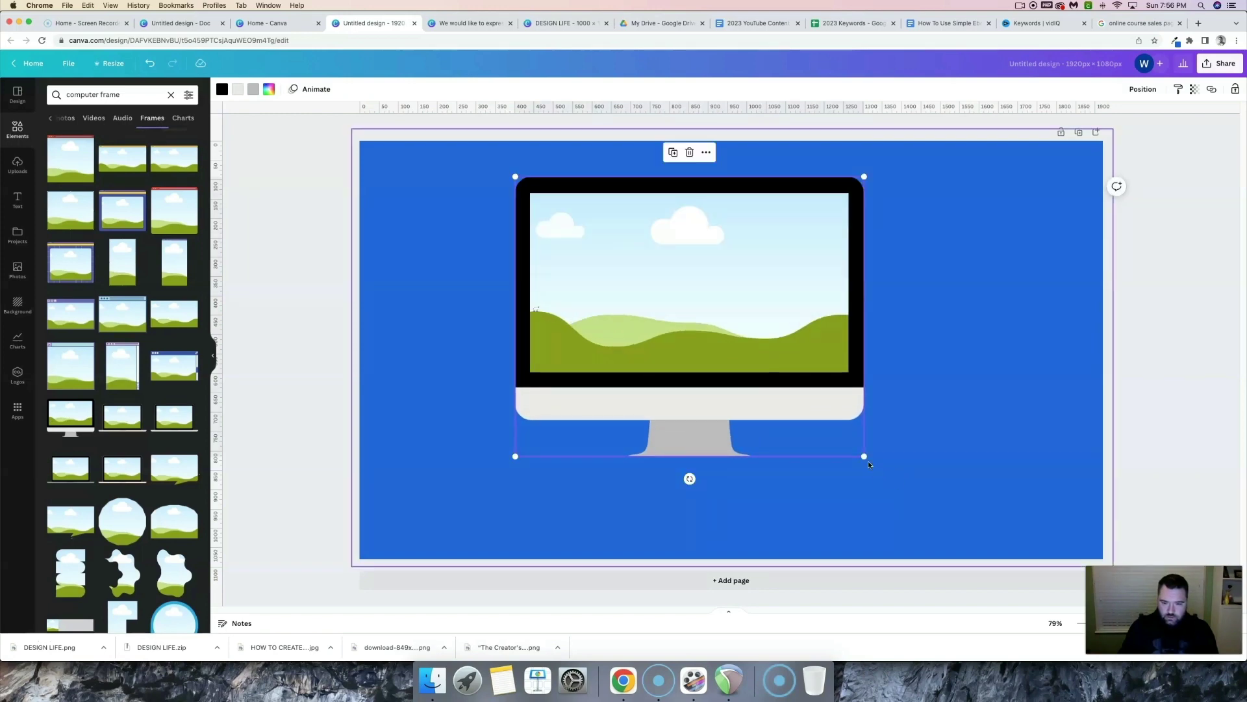
left_click_drag(864, 455, 838, 435)
left_click_drag(718, 290, 769, 334)
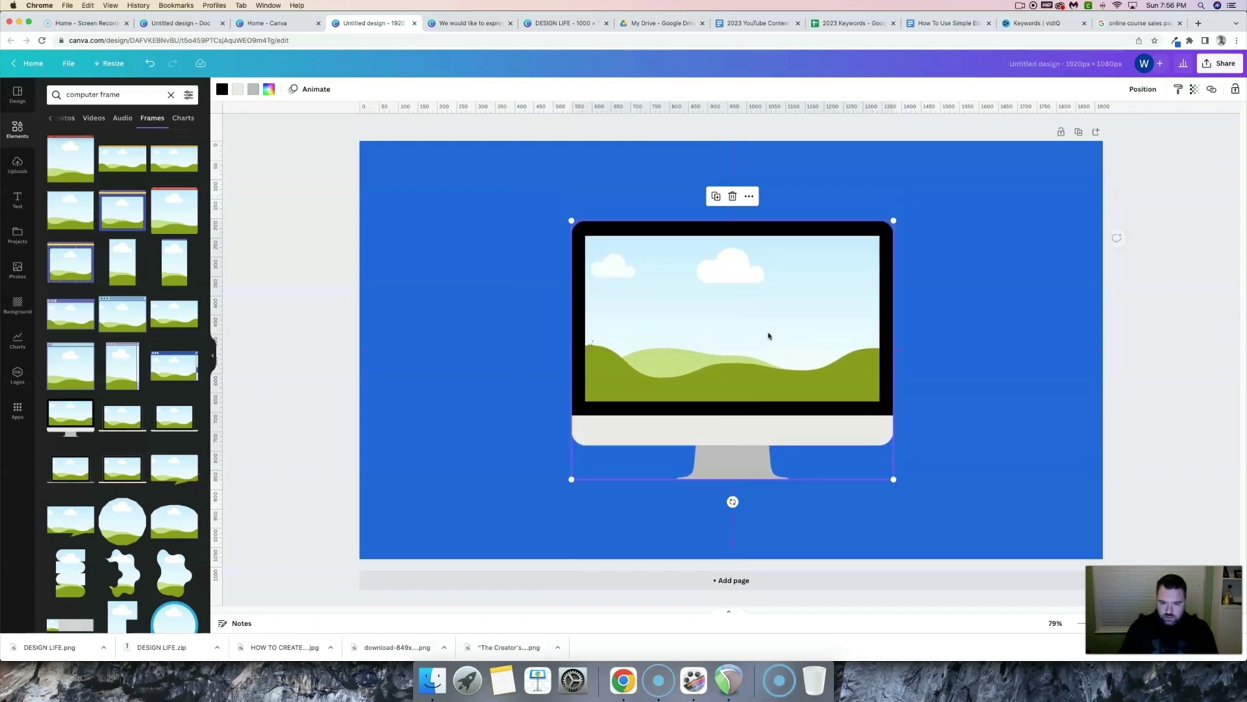
left_click(528, 295)
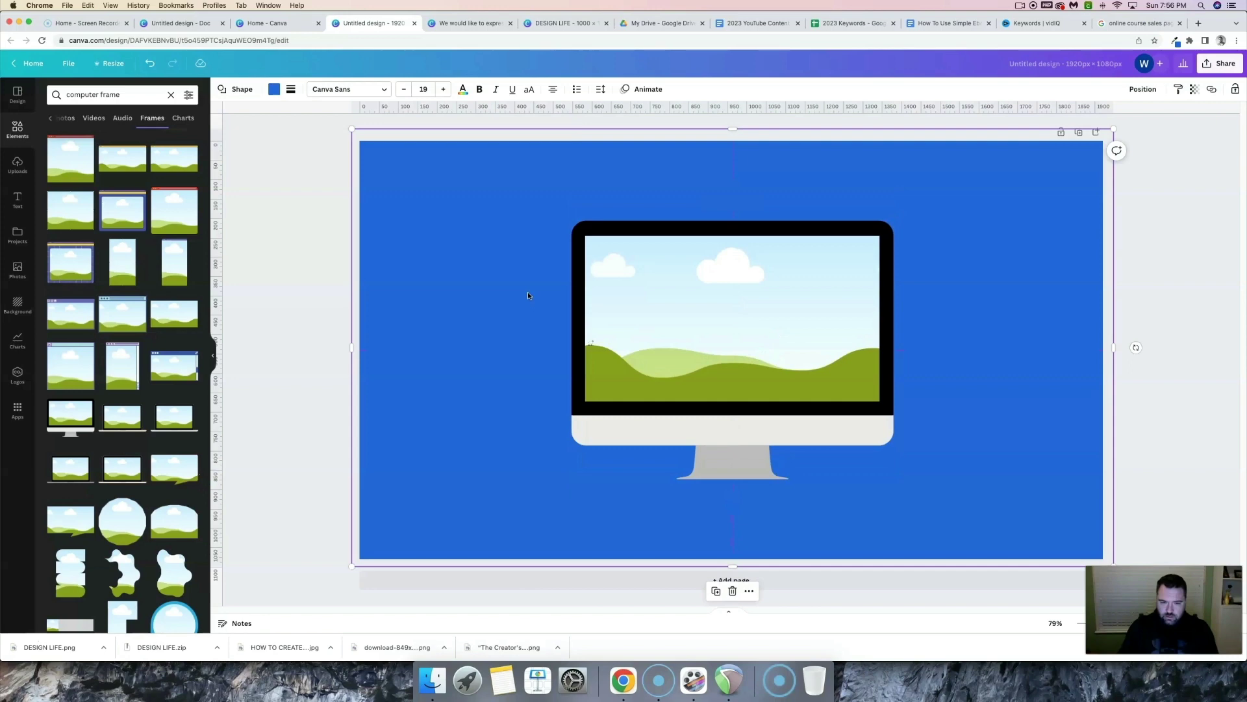
left_click(292, 262)
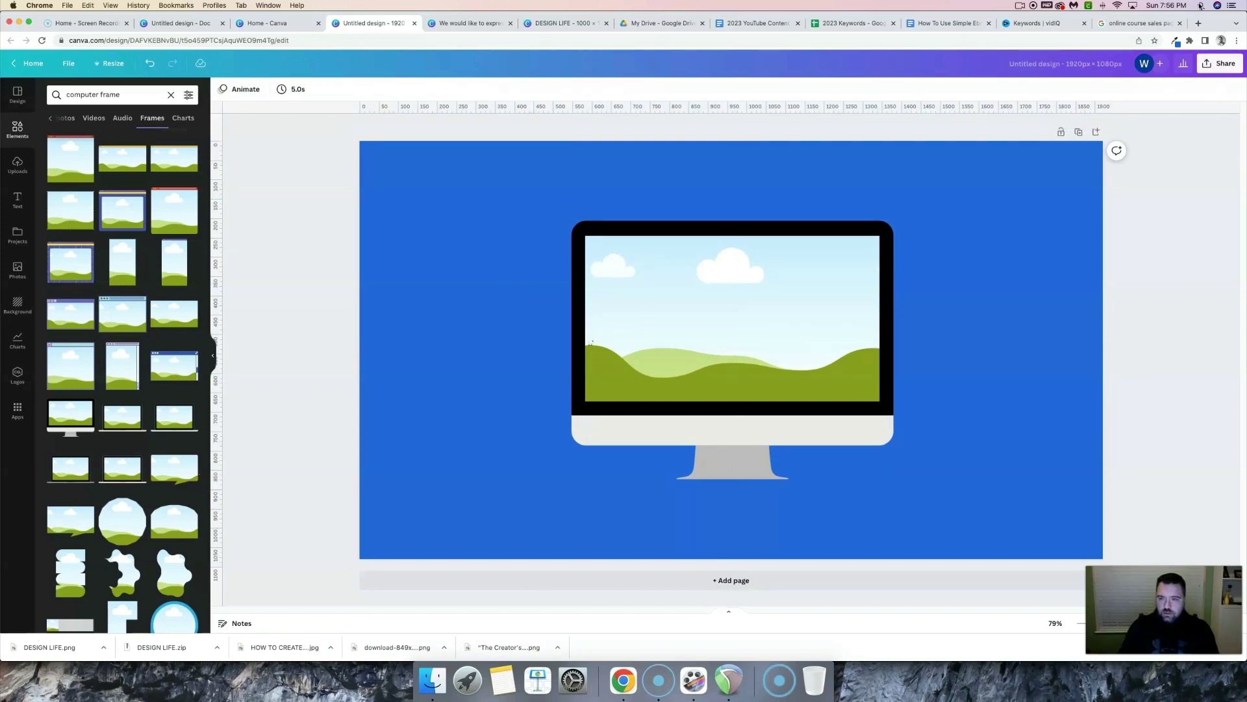
Switch to the DESIGN LIFE banner design and download it as a PNG at 1920 × 1080 px.
left_click(448, 23)
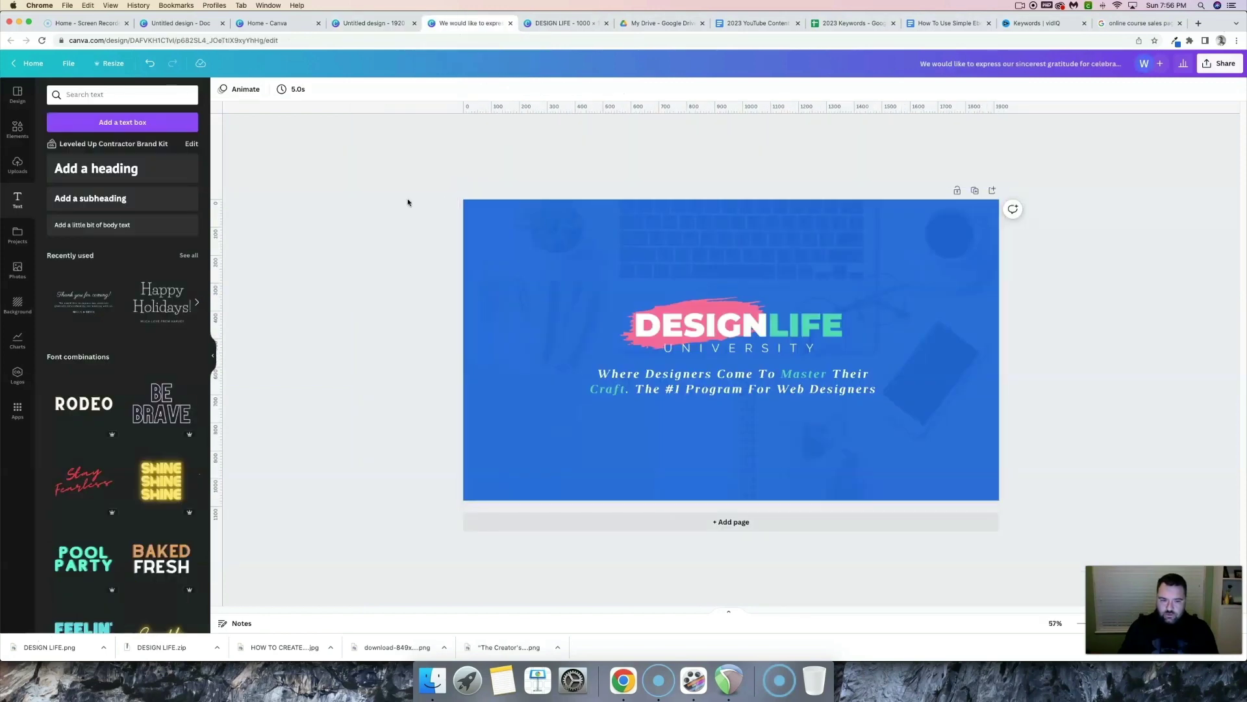
left_click(1221, 63)
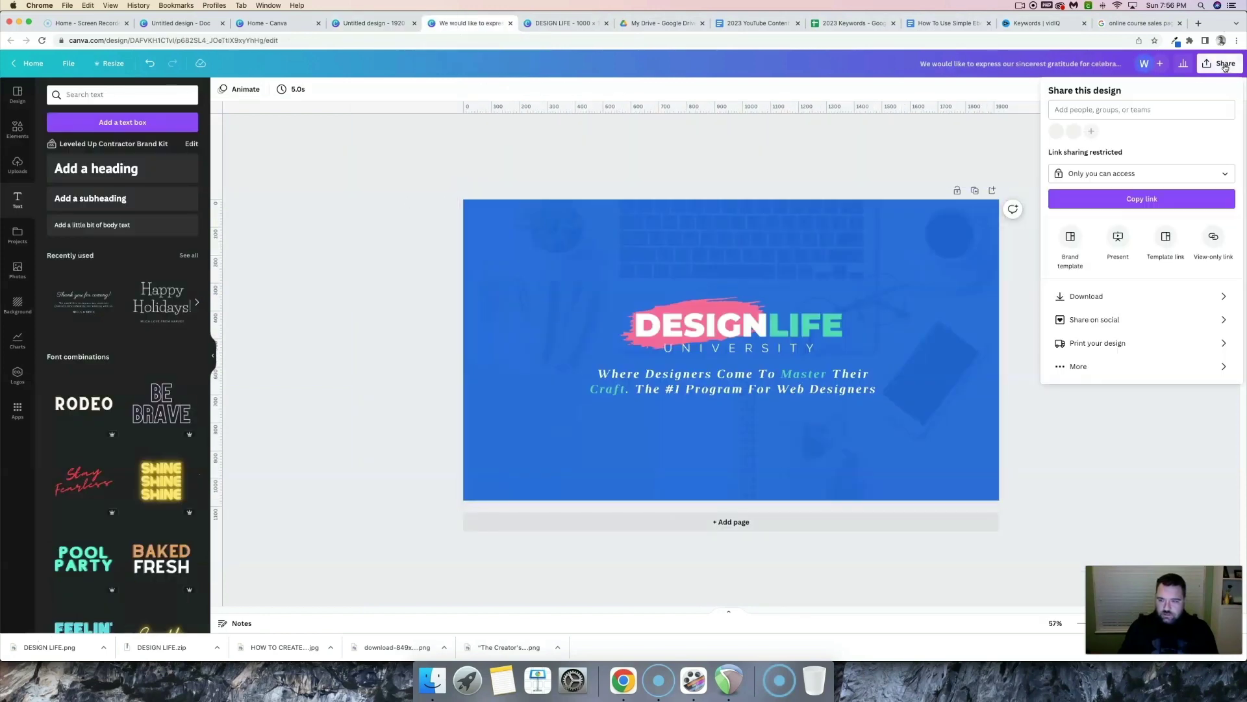
left_click(1103, 300)
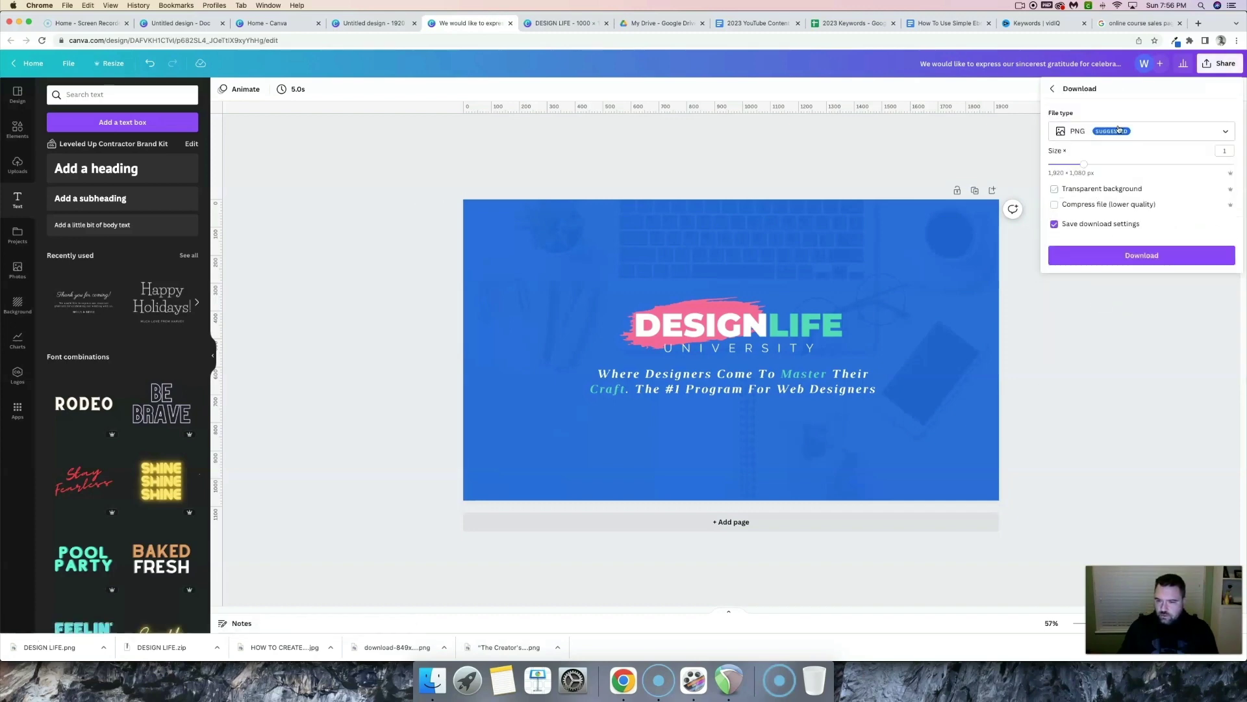
left_click(1145, 257)
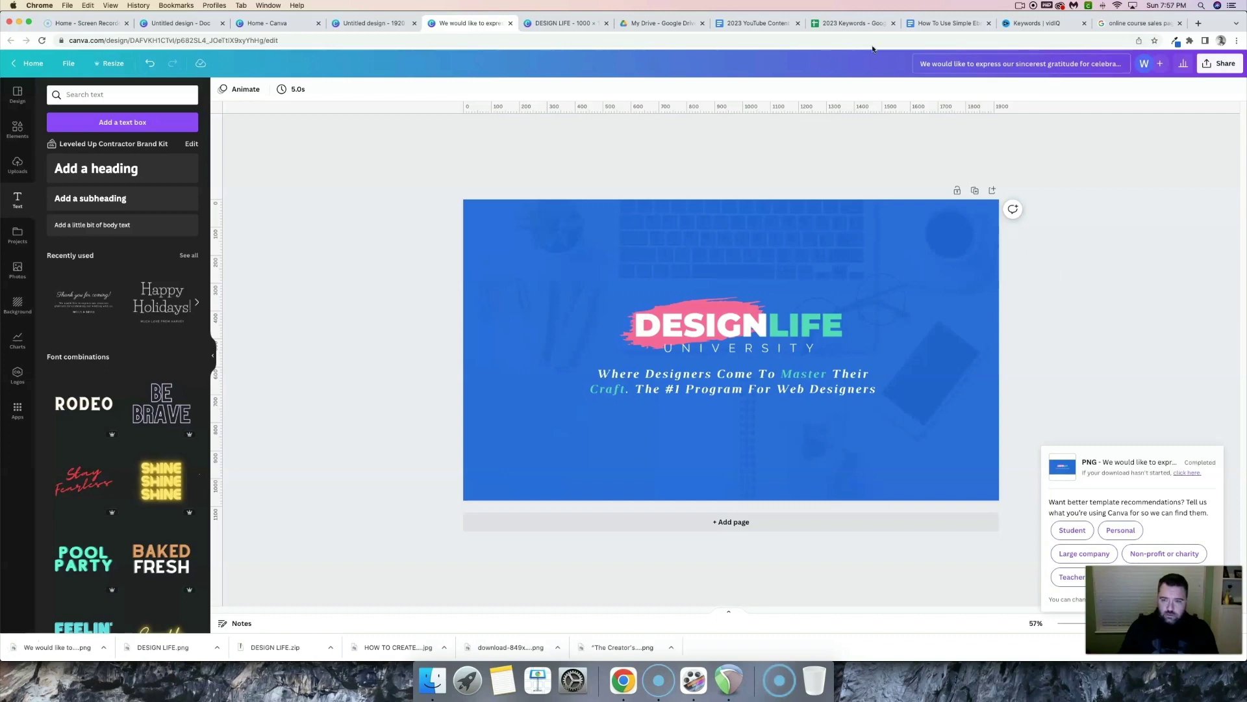
Return to the monitor design, upload the downloaded banner PNG and place it inside the monitor frame.
left_click(557, 24)
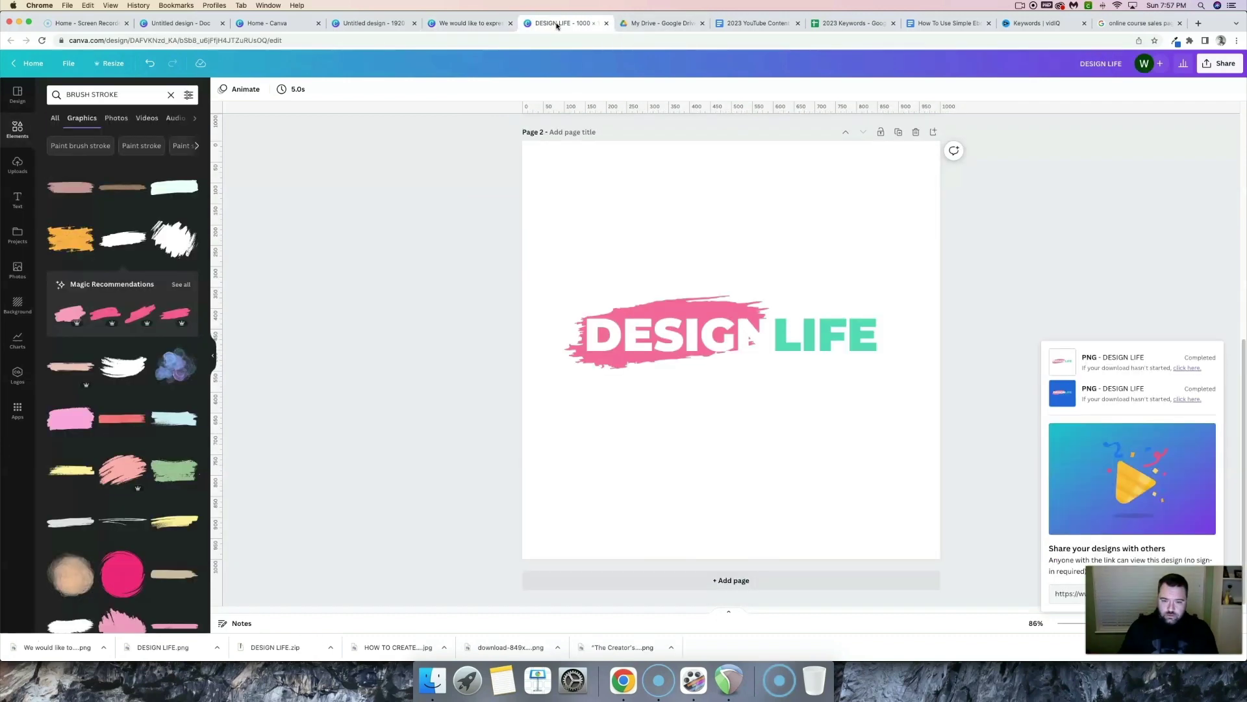
left_click(340, 24)
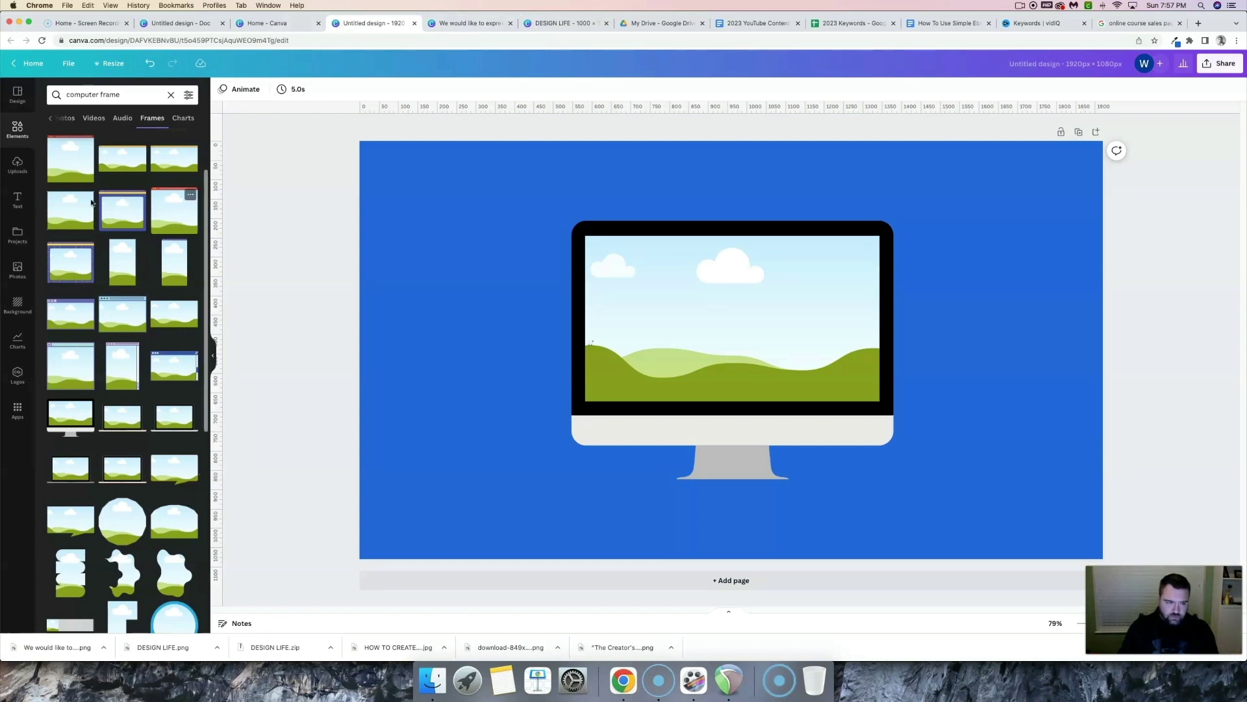
left_click(17, 165)
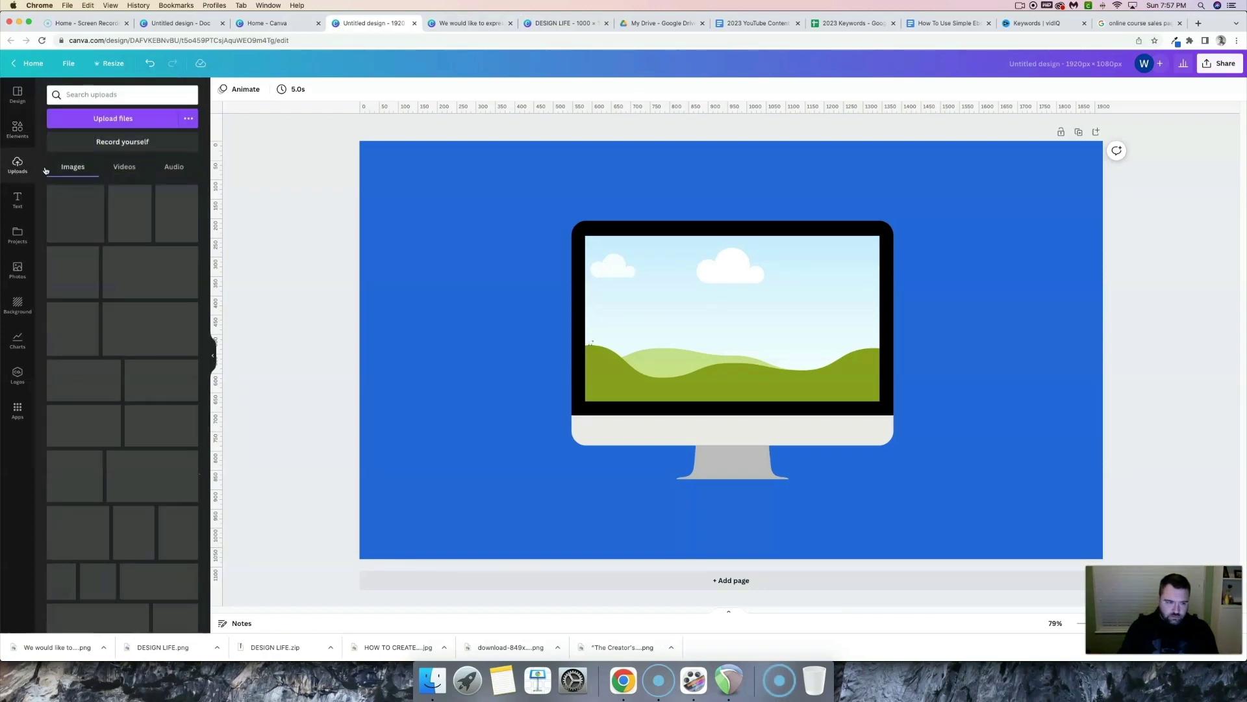
left_click(112, 119)
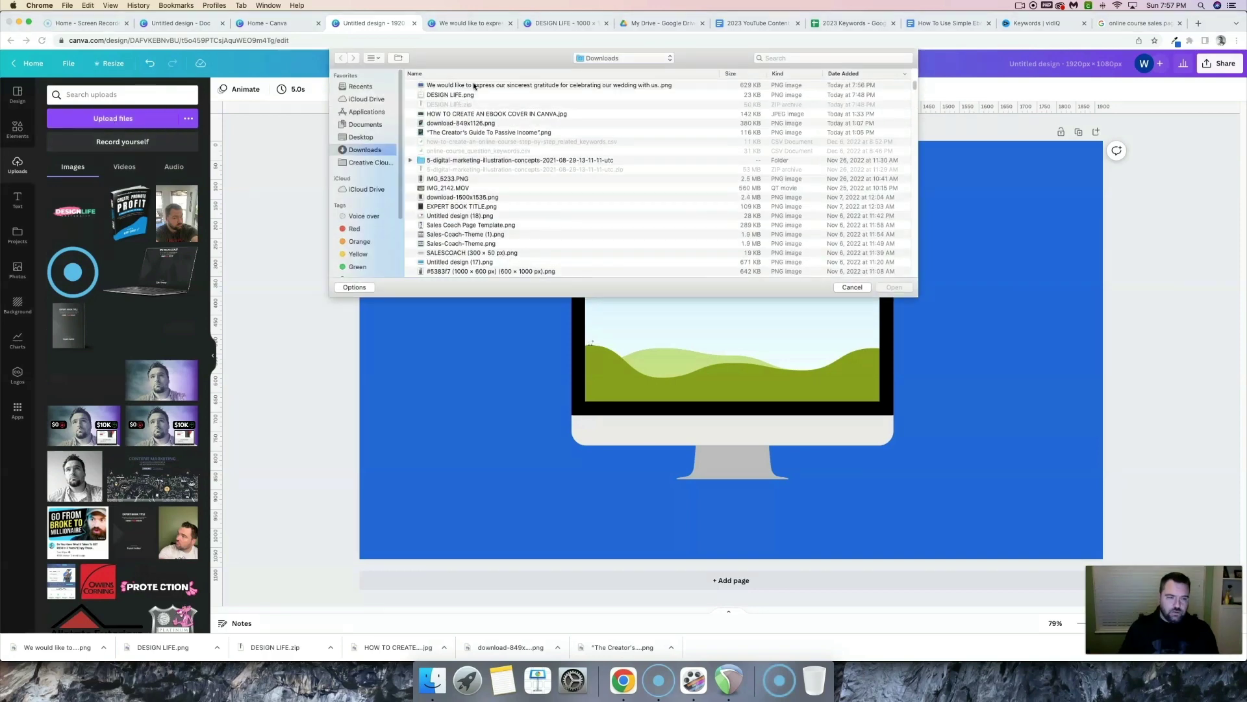
left_click(894, 287)
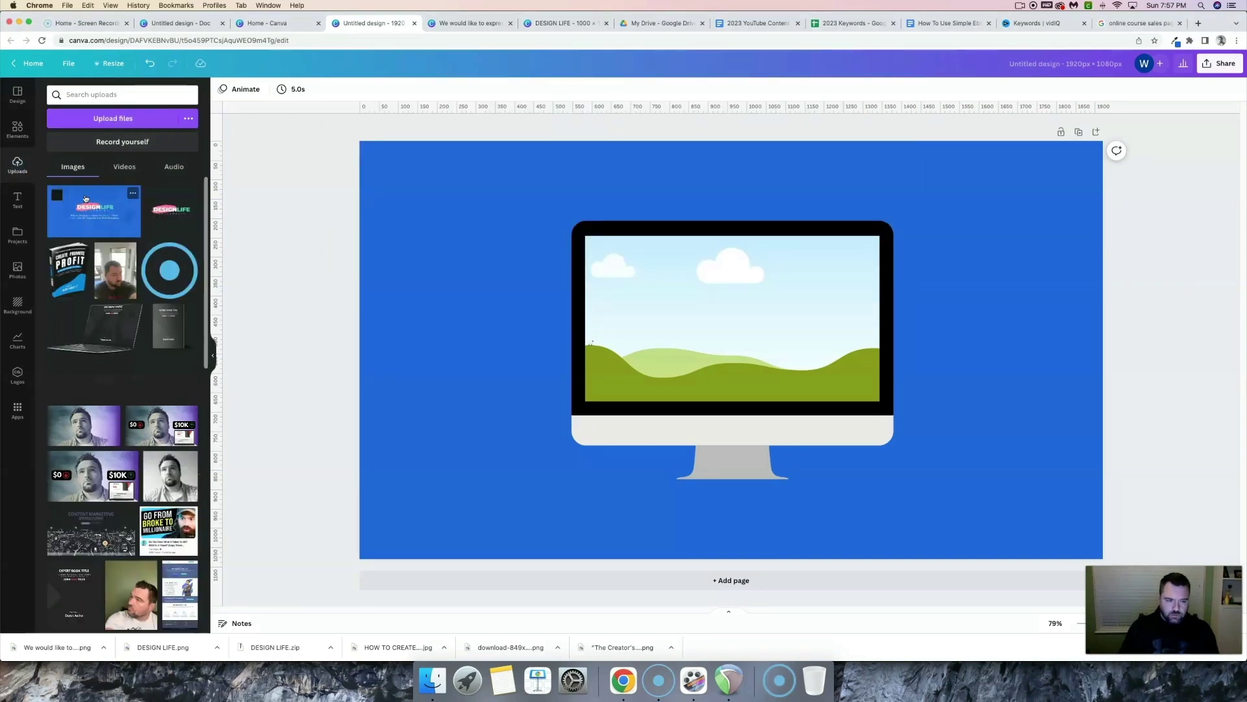
left_click_drag(130, 220, 676, 291)
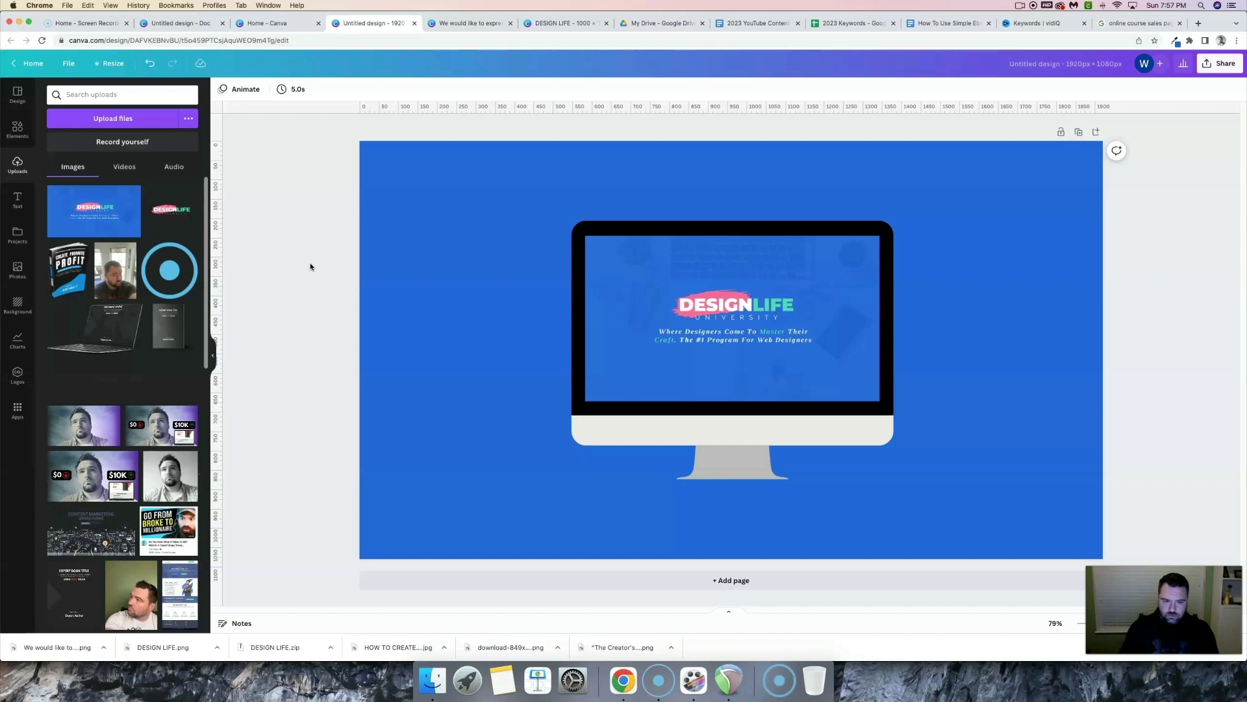
Shrink the monitor frame a little and move it back to the horizontal centre of the page.
left_click(618, 344)
left_click_drag(571, 221, 618, 259)
left_click_drag(777, 421, 759, 384)
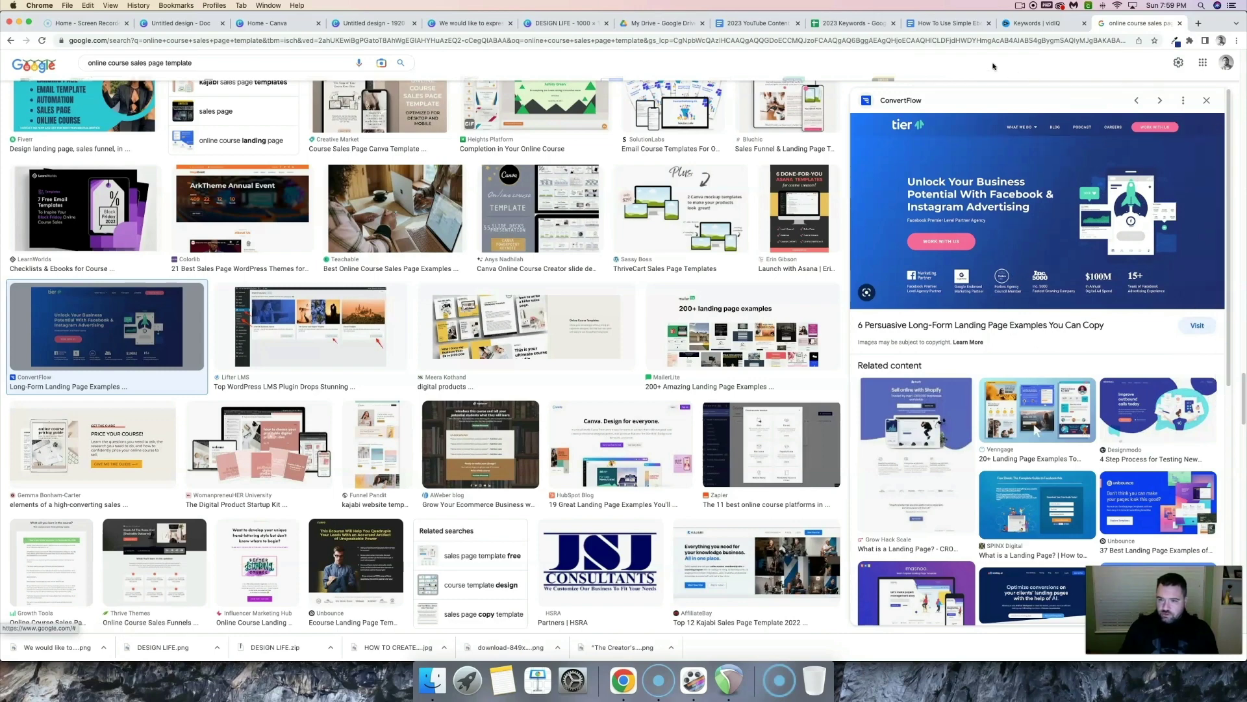
Get the dark navy #242F6E from the eyedropper extension on the landing-page image results and fill the full-page background shape with it.
left_click(1175, 41)
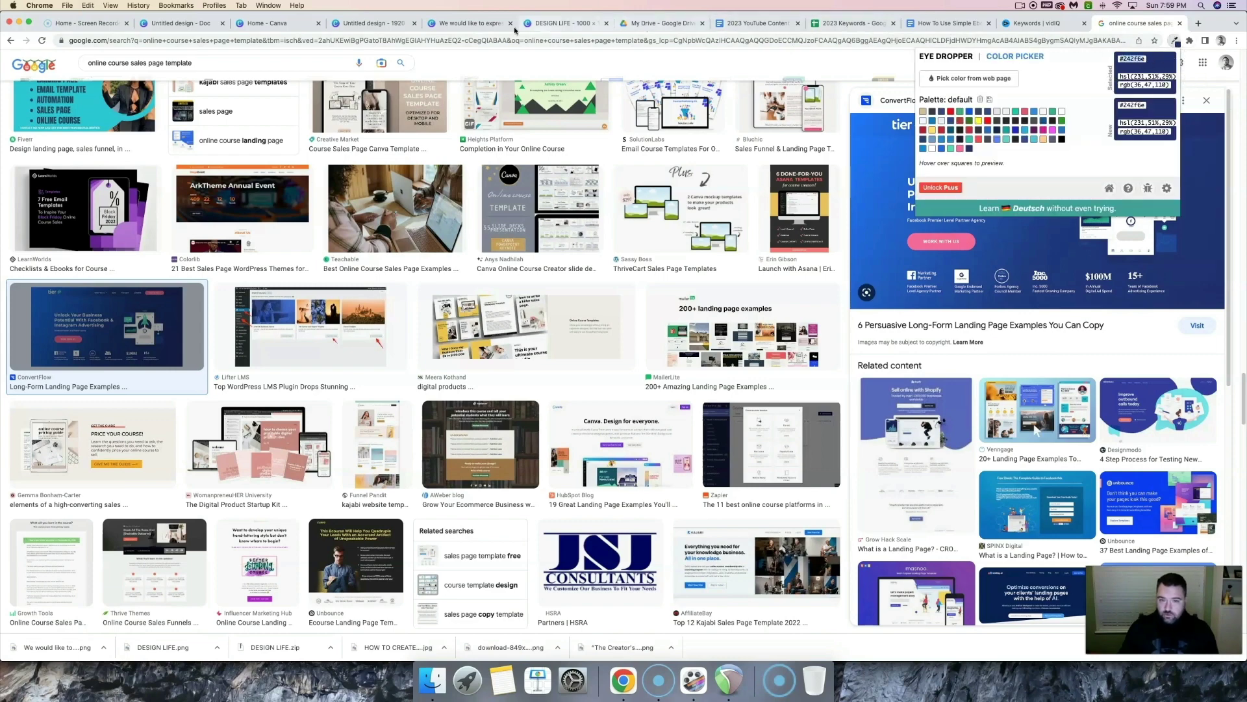
left_click(346, 24)
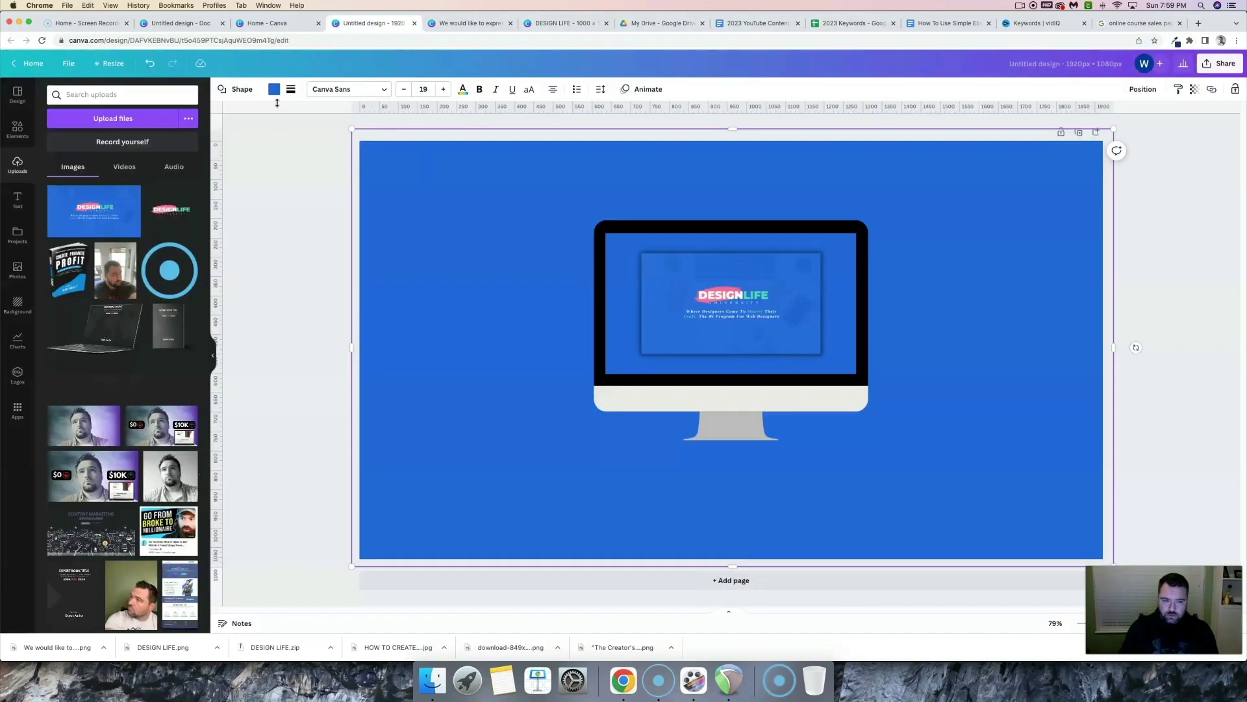
left_click(275, 94)
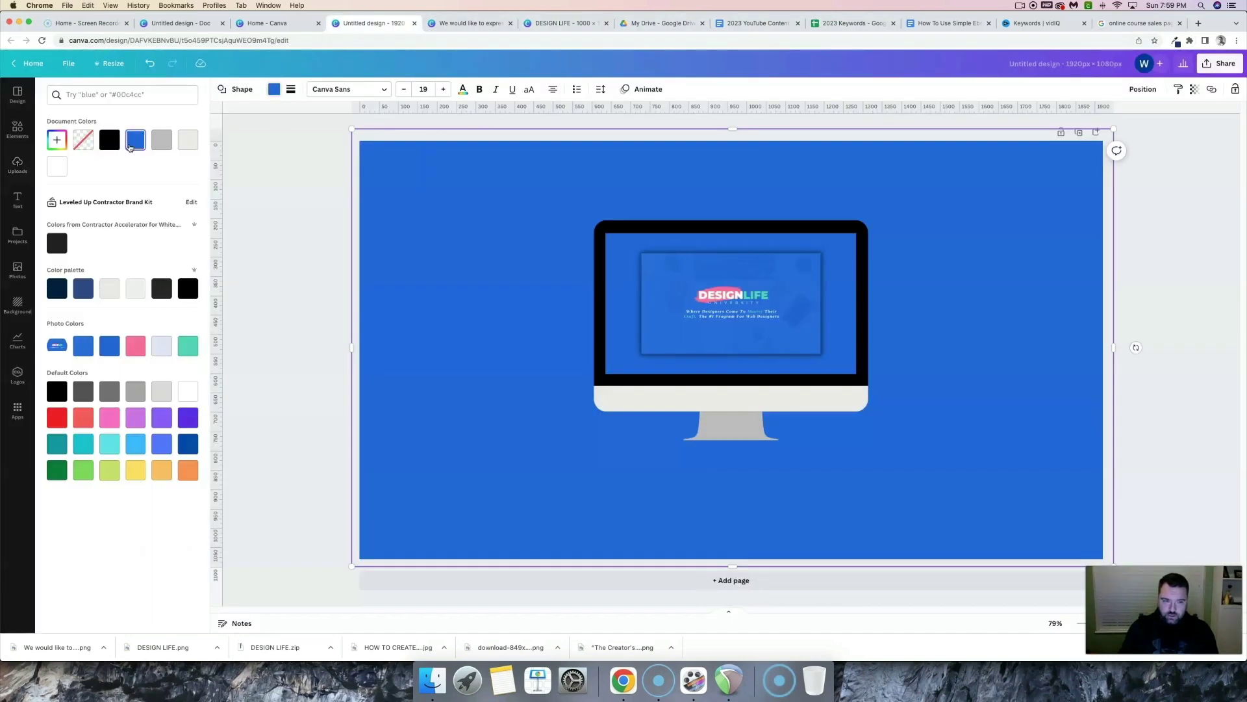
left_click(56, 140)
left_click(143, 239)
type("#242F6E")
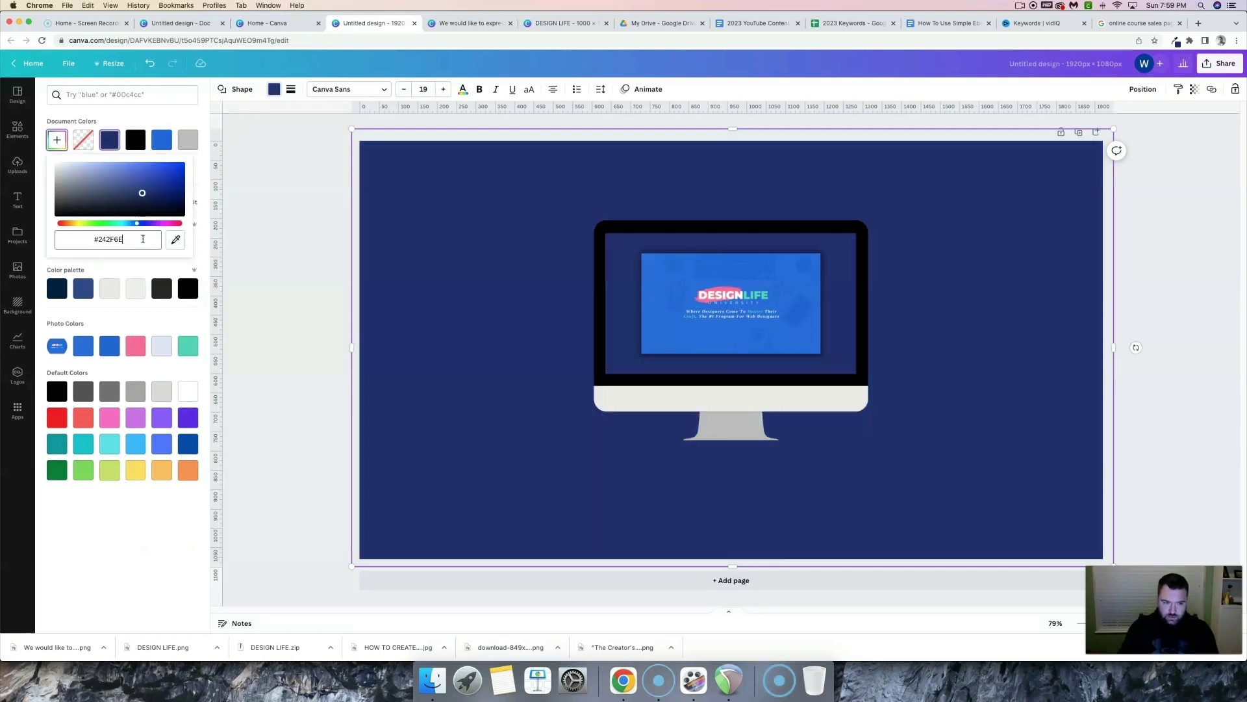
left_click(297, 250)
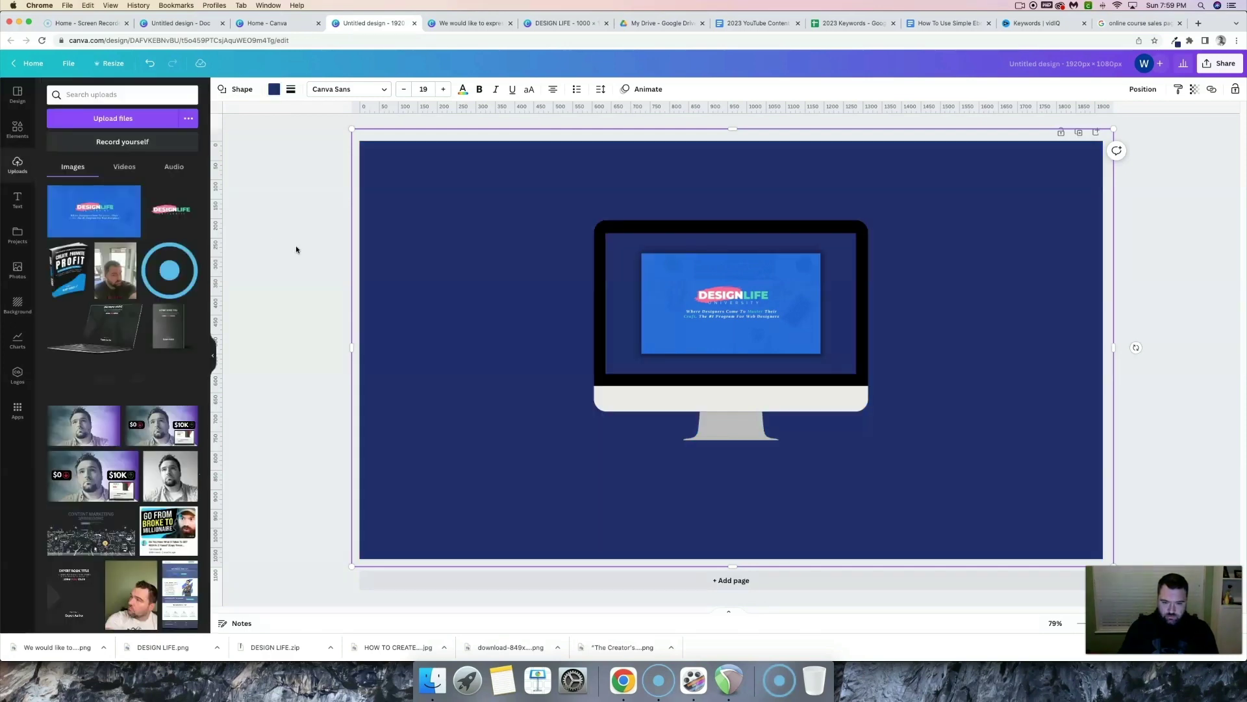
Fill the monitor frame's screen again with the uploaded DESIGN LIFE banner image.
left_click(292, 207)
left_click(737, 395)
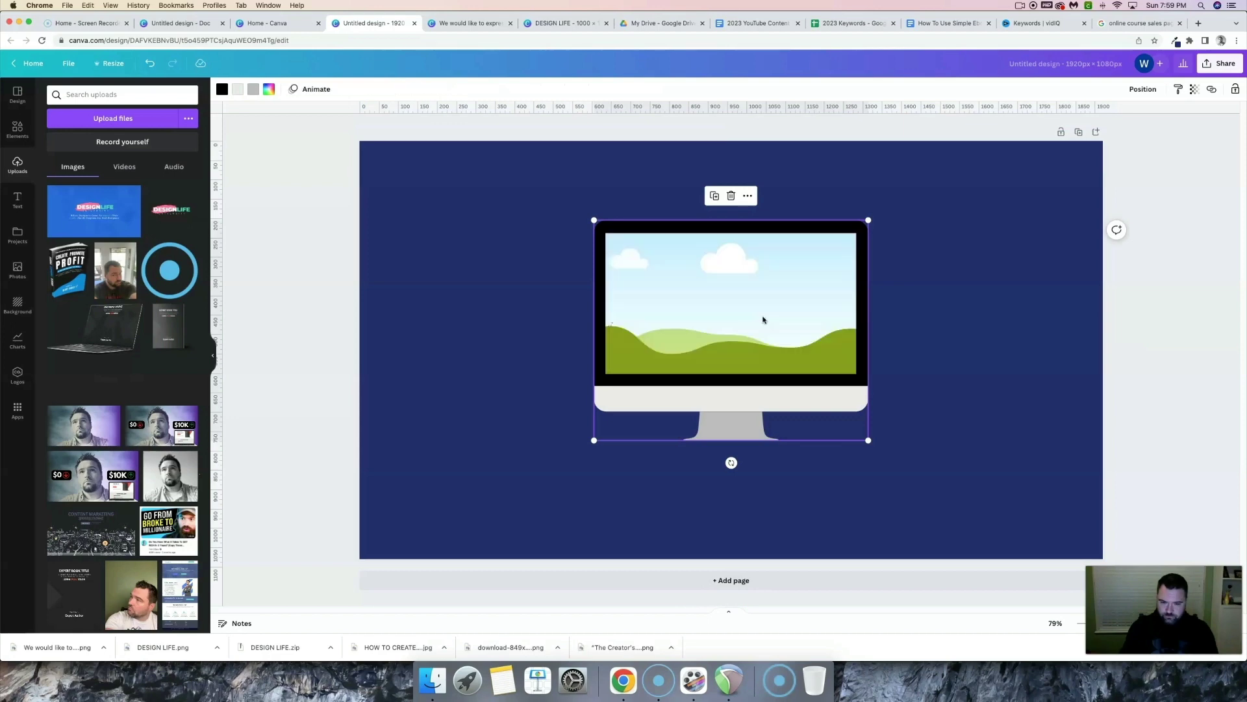
left_click_drag(111, 207, 698, 301)
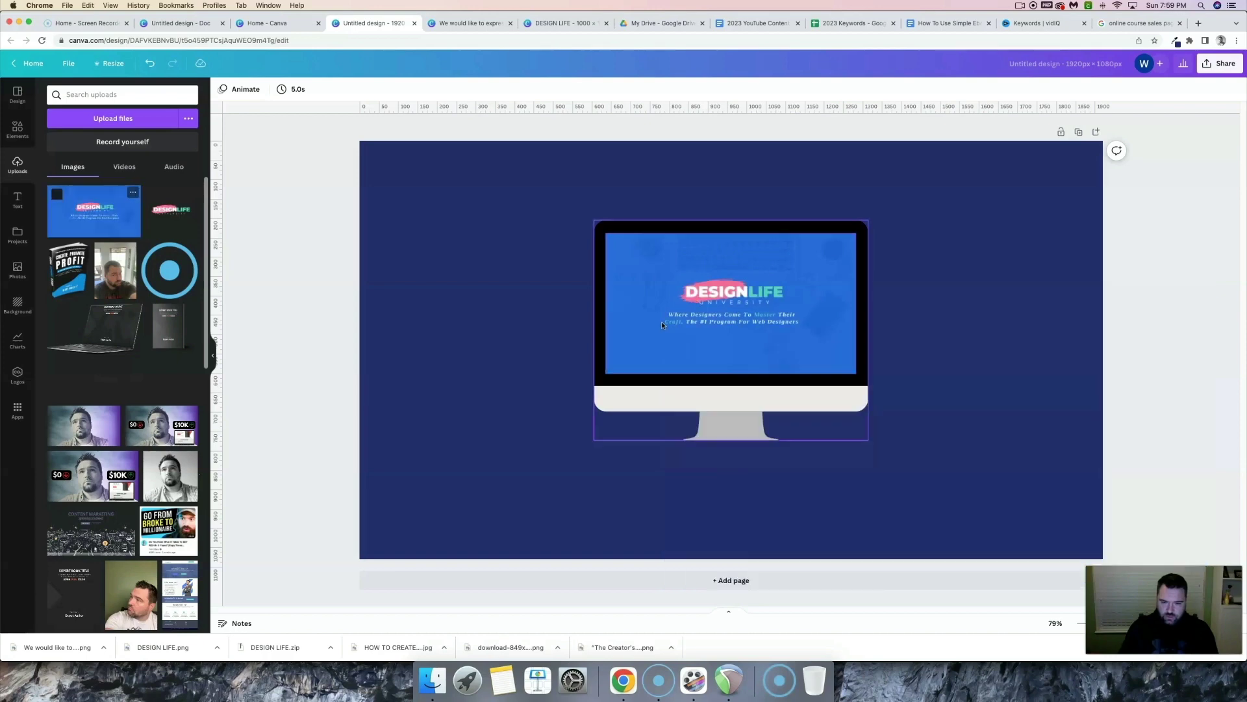
Shrink the desktop monitor mockup slightly and shift it a little upward on the dark blue page.
left_click(605, 234)
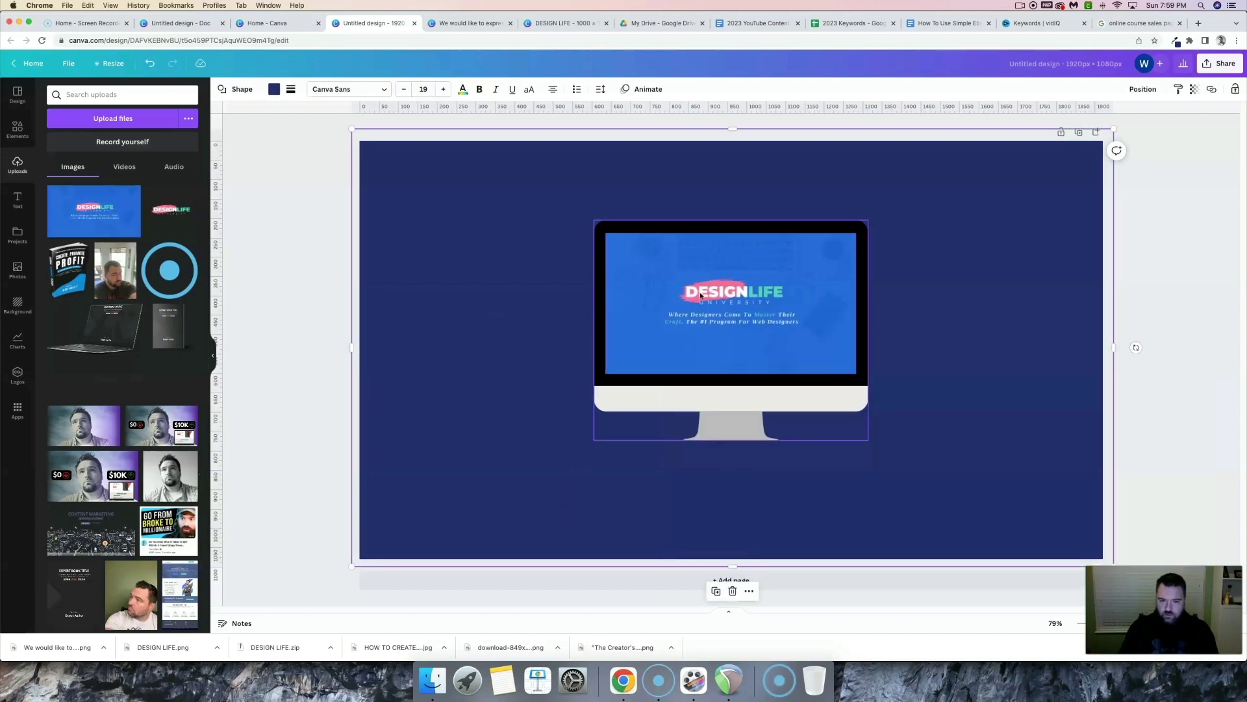
left_click(538, 405)
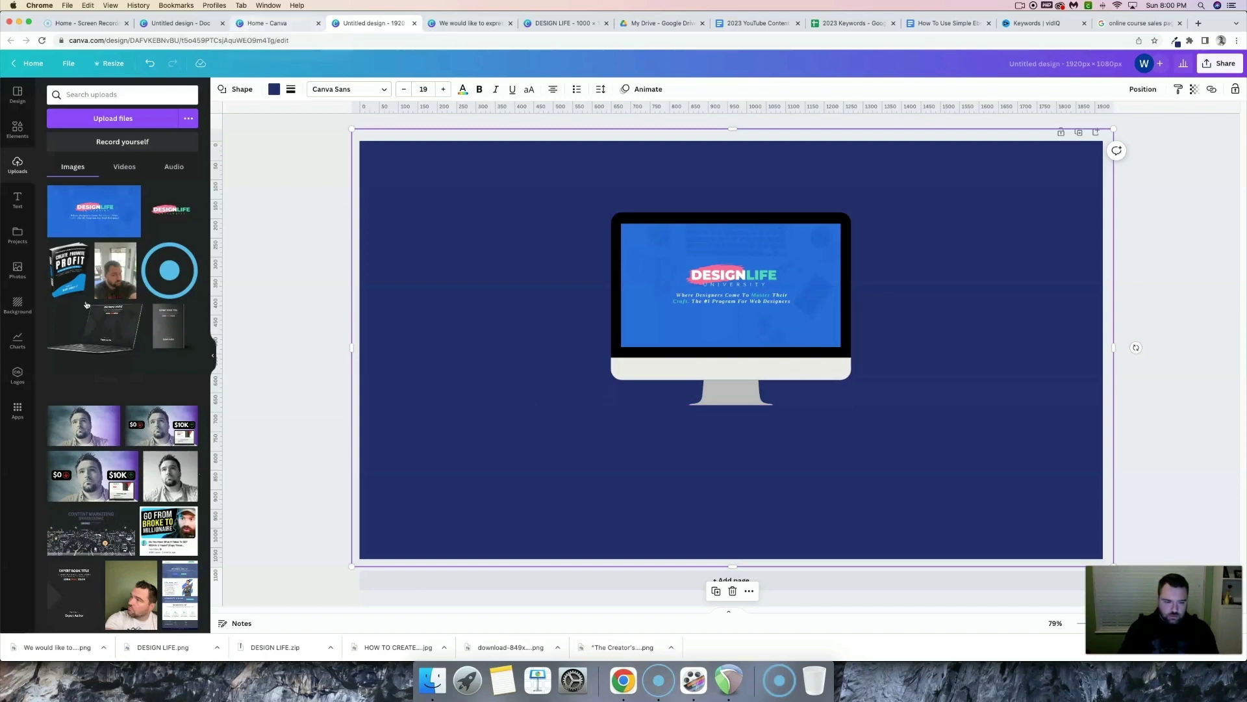
Search the uploads for "laptop frame" and the elements library for "computer frame".
left_click(111, 93)
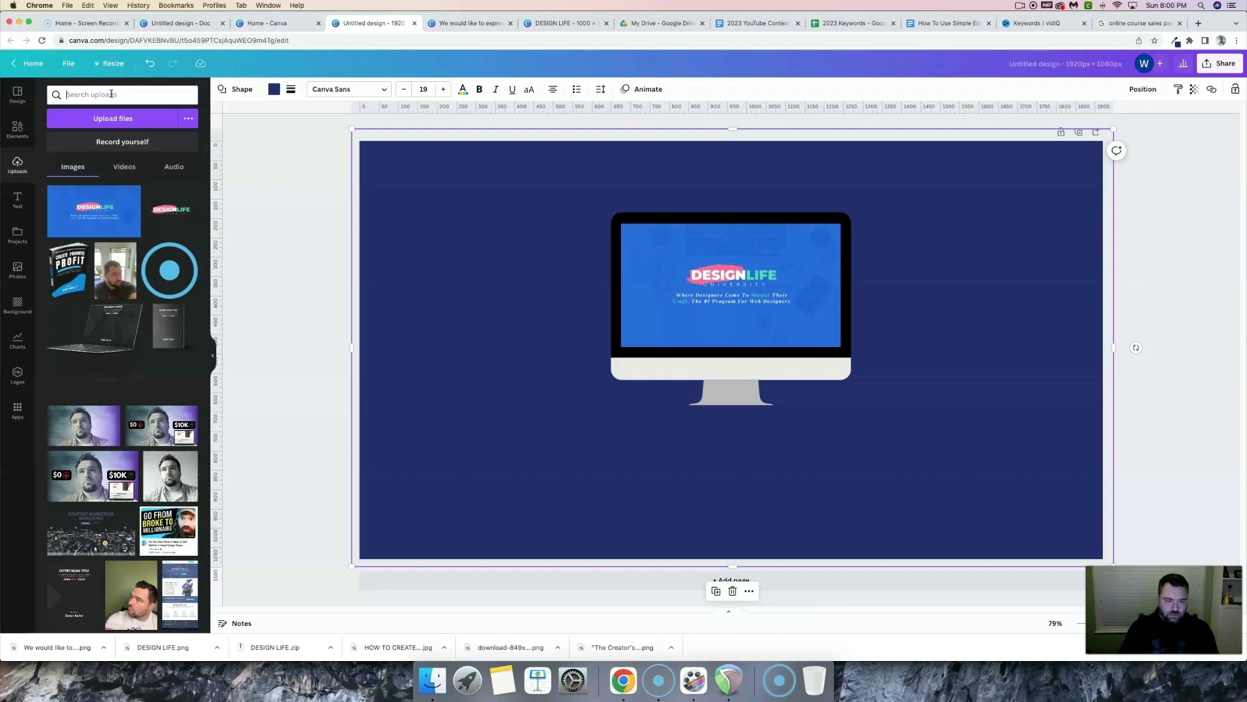
type("p")
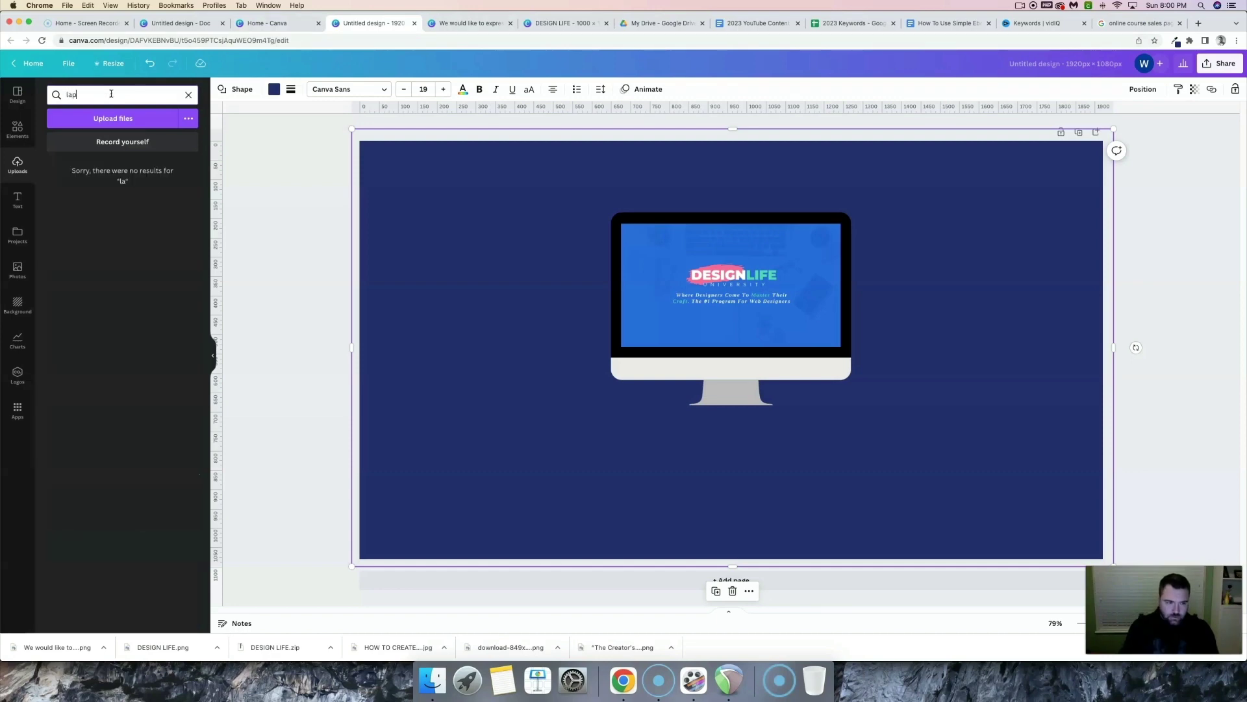
type("top fram")
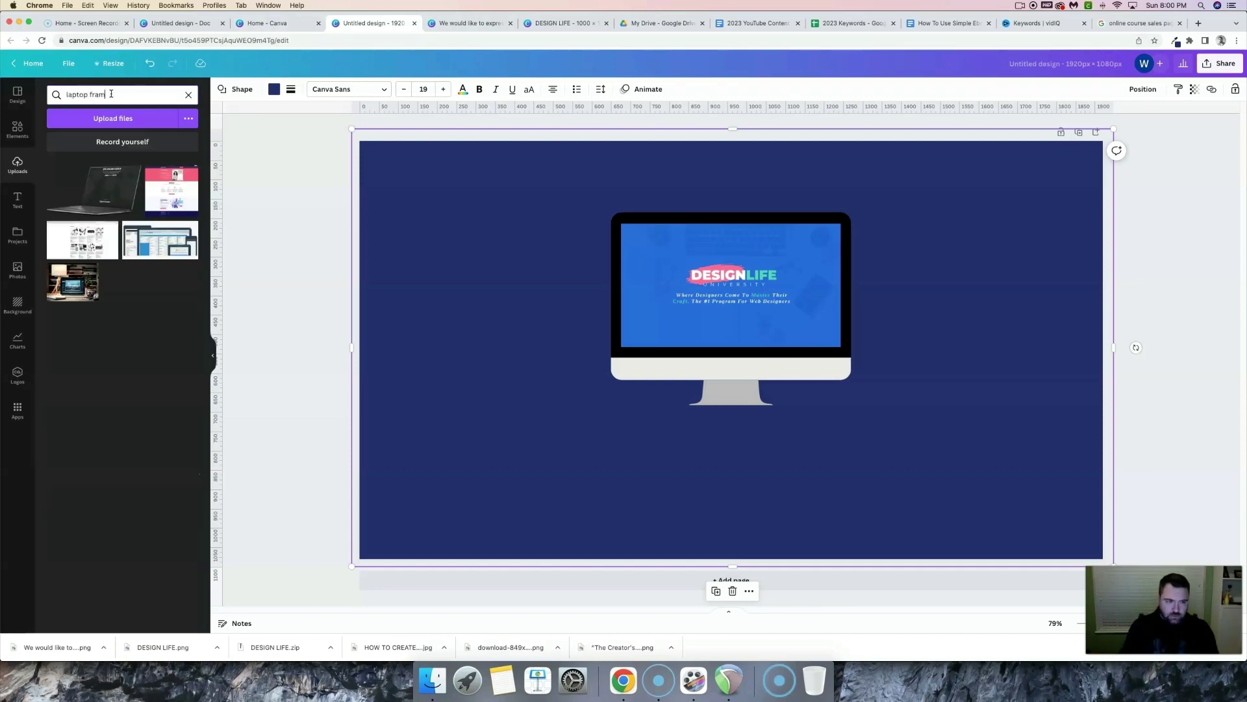
type("e")
triple_click(110, 94)
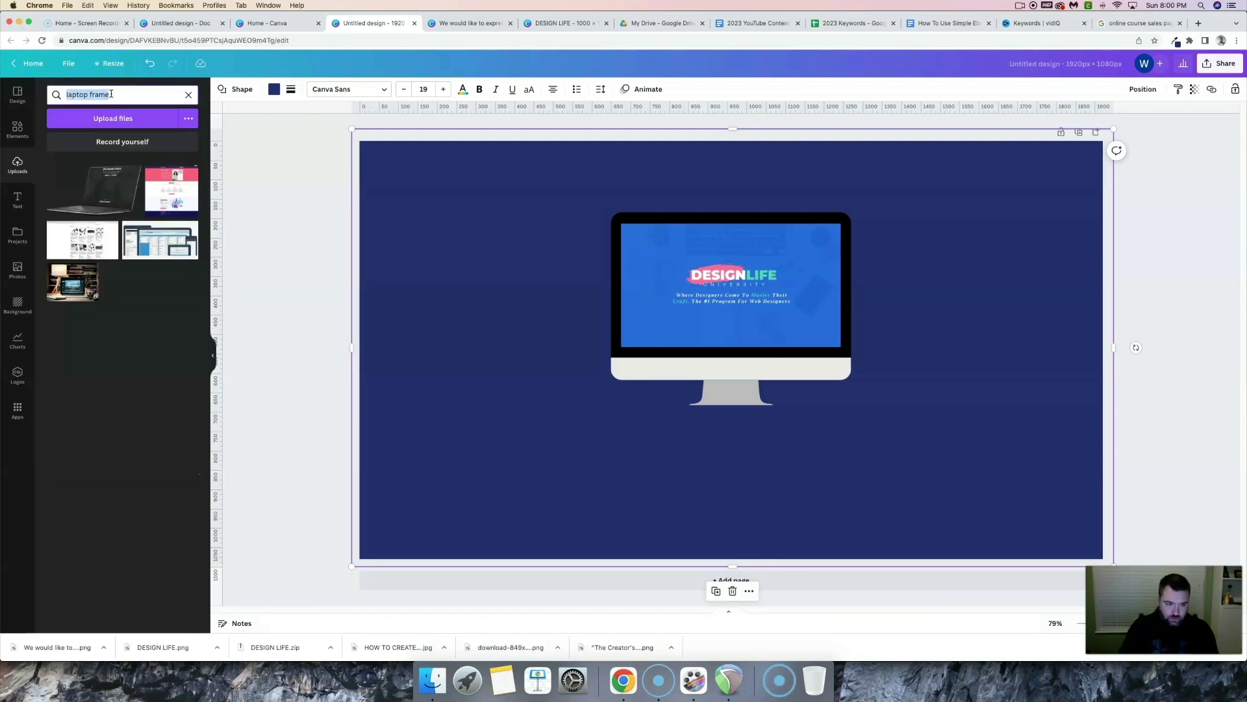
type("computer frame")
key("Return")
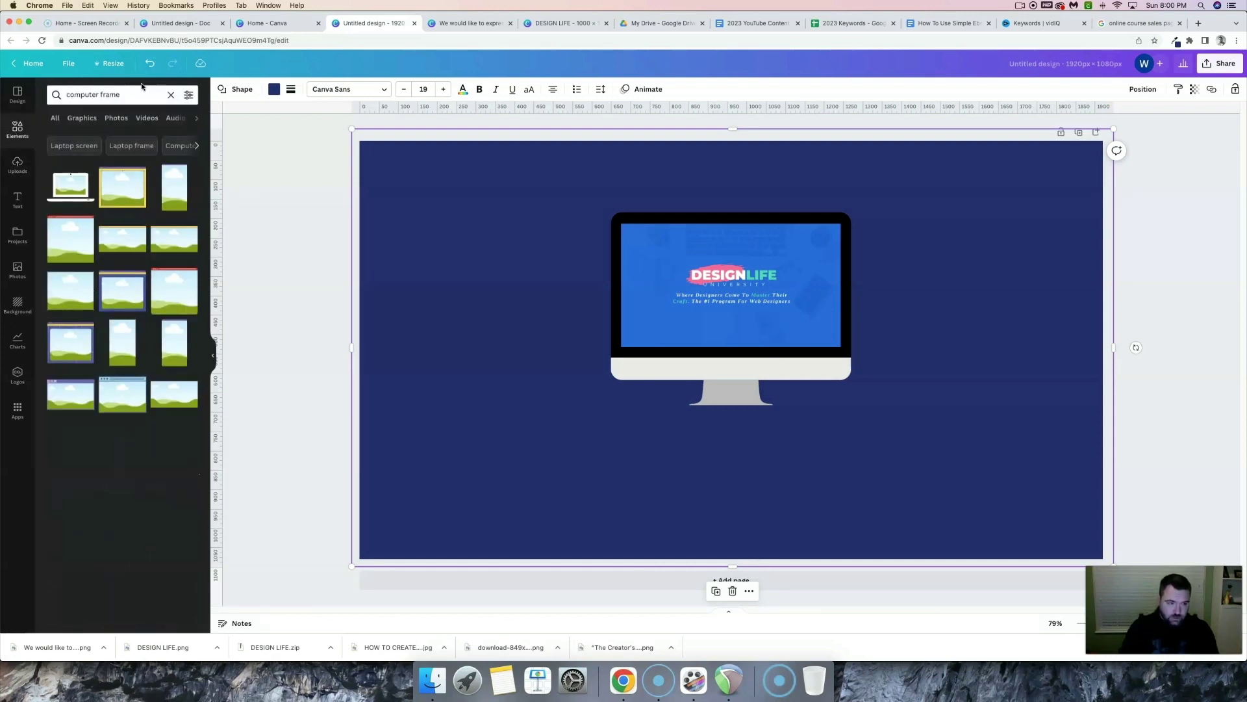
Search the elements library for "laptop frame" and add the first white laptop frame to the page.
left_click(137, 91)
key("super+z")
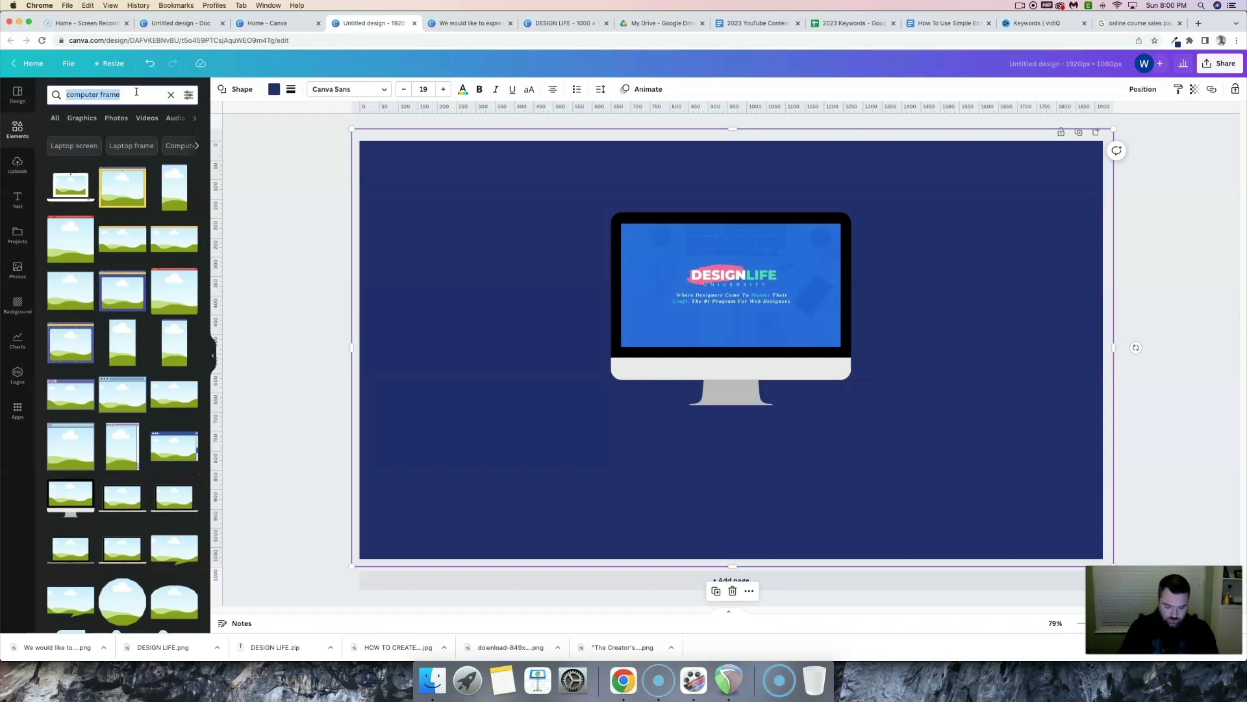
left_click(136, 91)
key("Return")
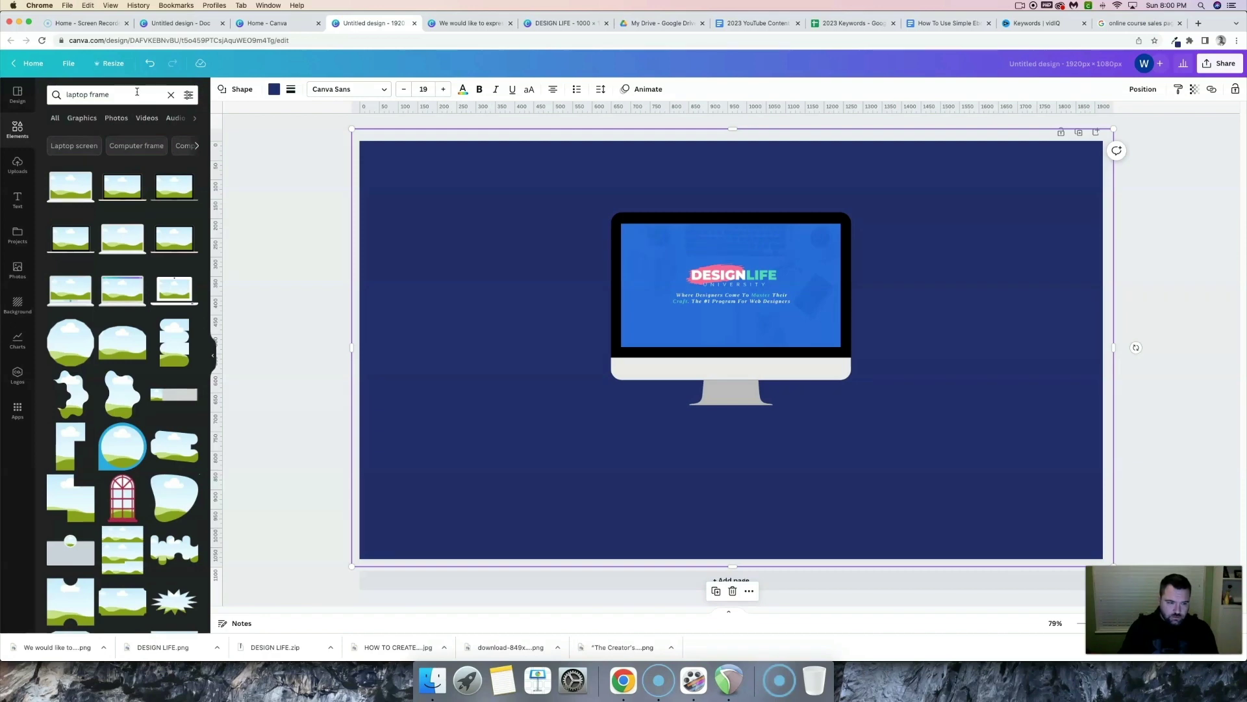
left_click(75, 191)
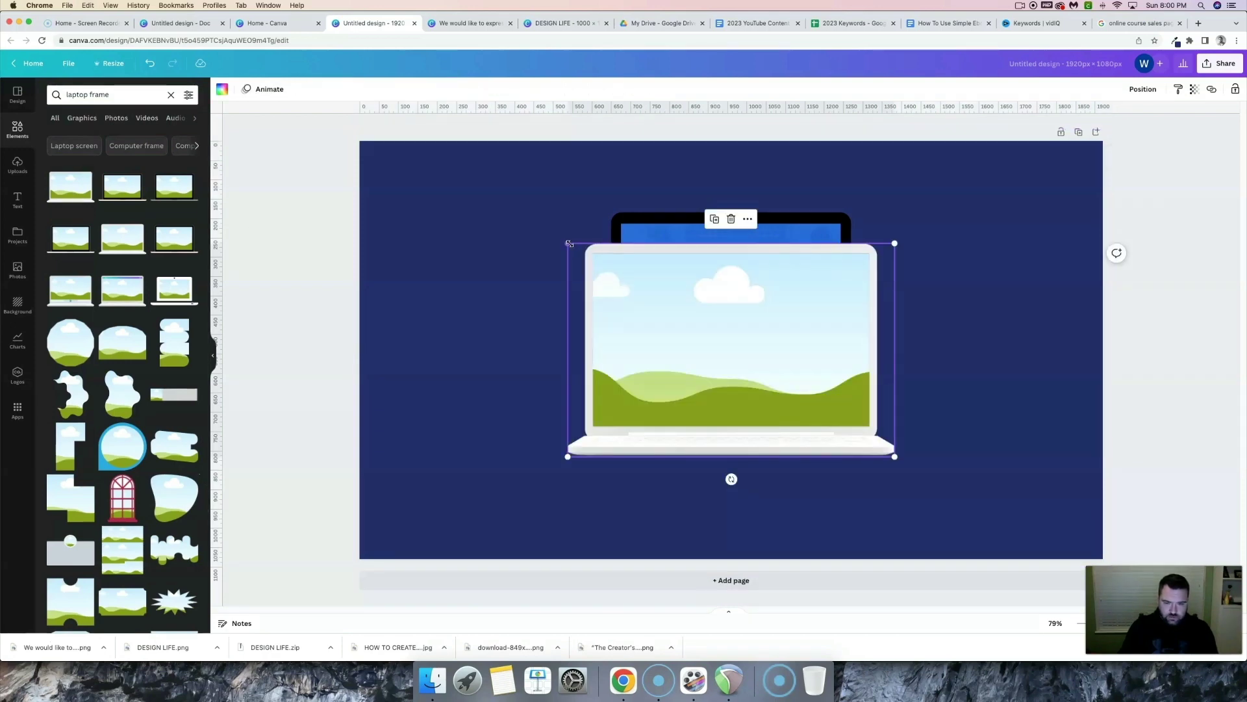
Shrink the laptop frame to about half its size and place it overlapping the monitor's lower-left corner.
left_click_drag(569, 243, 749, 355)
left_click_drag(814, 424, 597, 388)
left_click(422, 330)
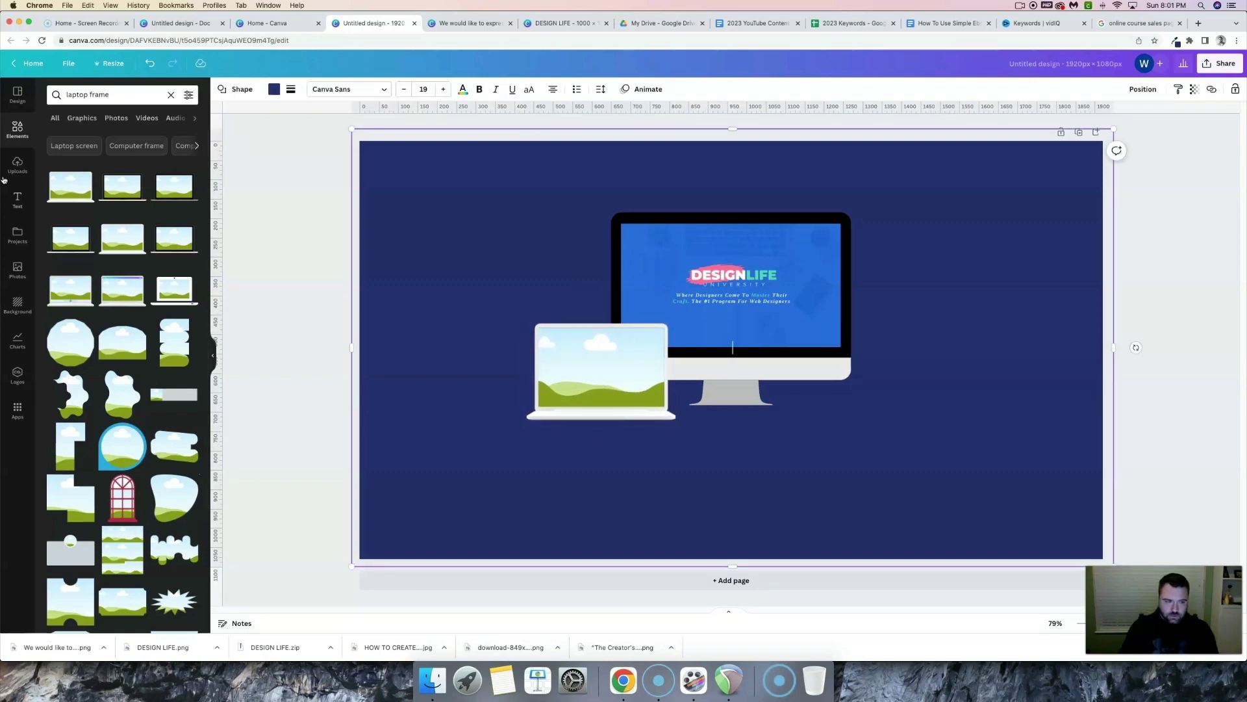
Fill the laptop frame's screen with the uploaded blue DesignLife University image.
left_click(18, 164)
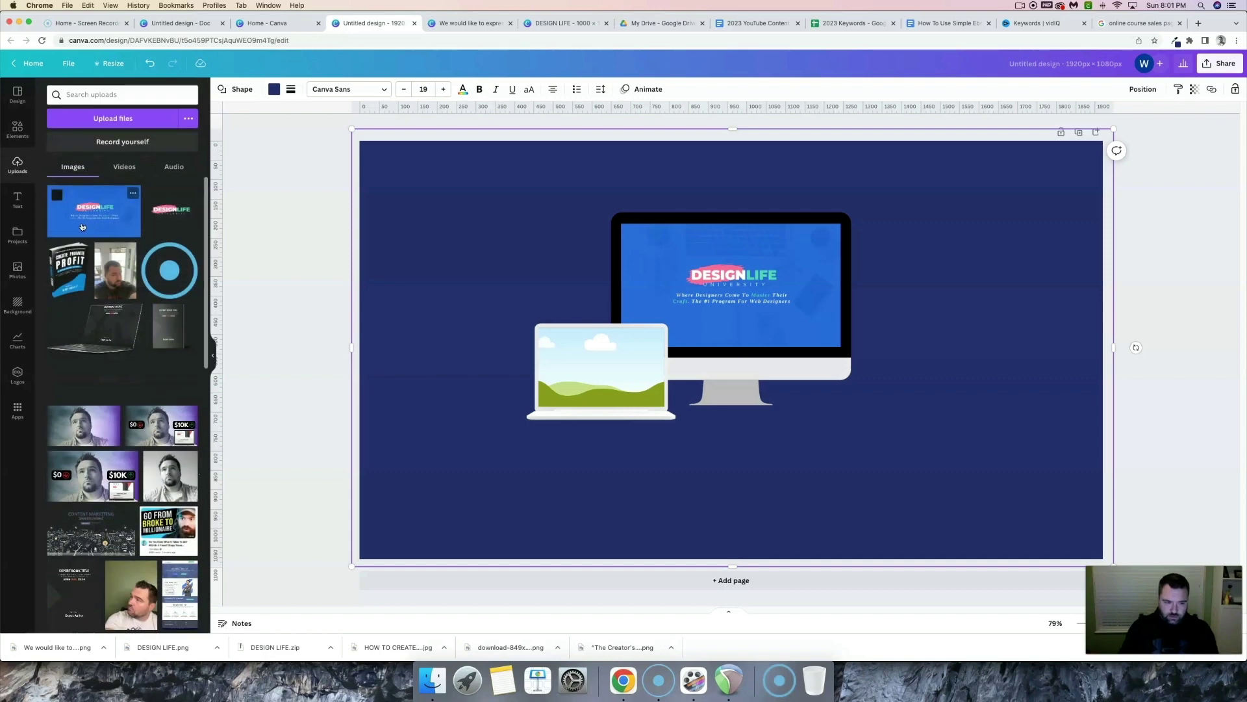
left_click_drag(95, 208, 603, 365)
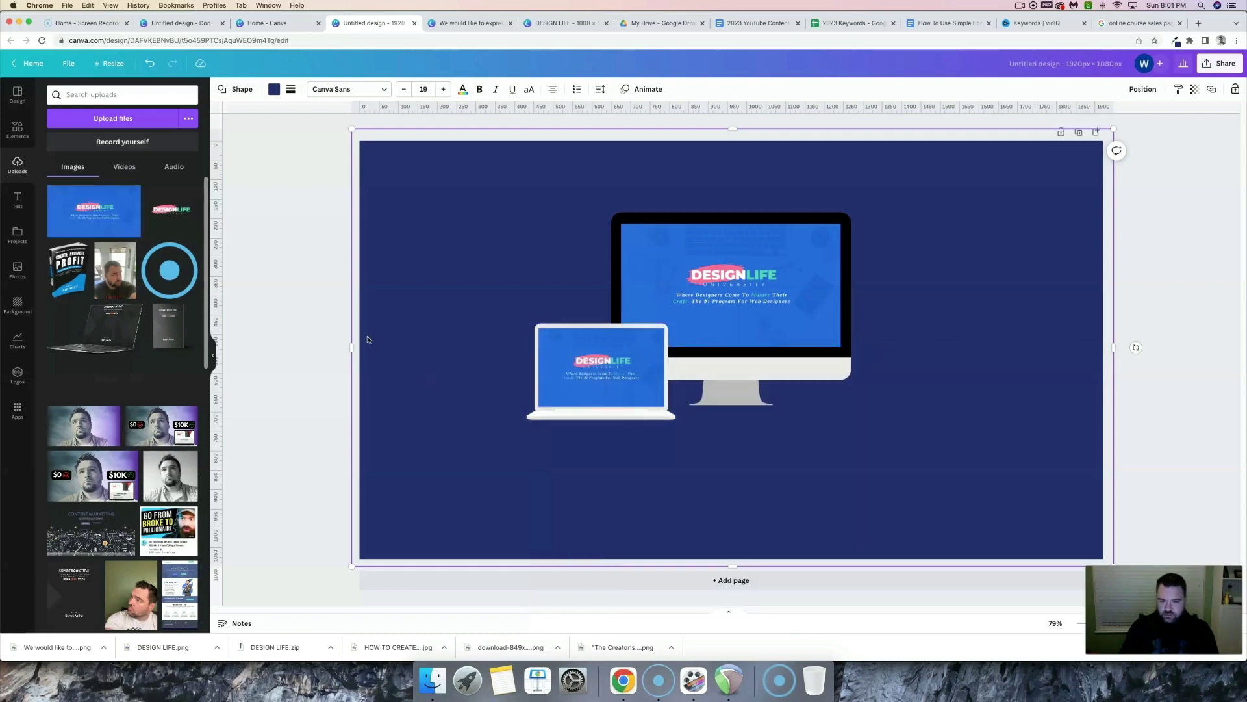
left_click(288, 228)
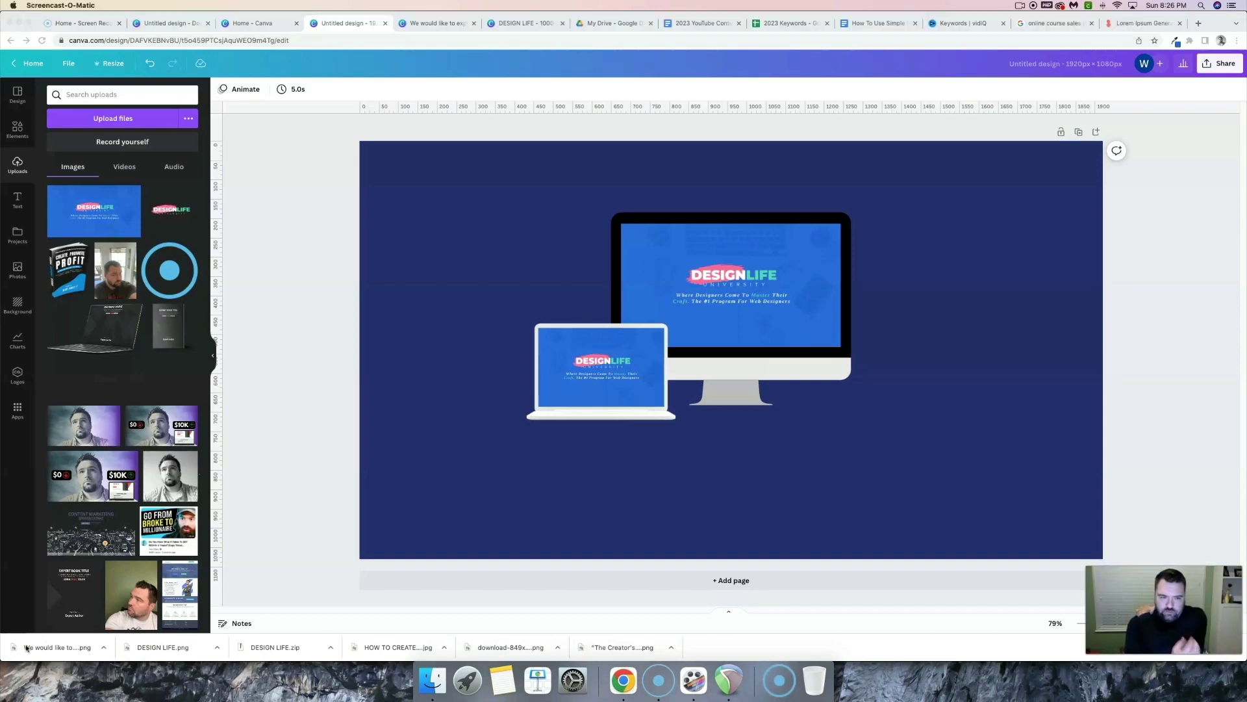
From the Canva home page, search the design types for "us paper" and create a US Letter Document.
left_click(239, 24)
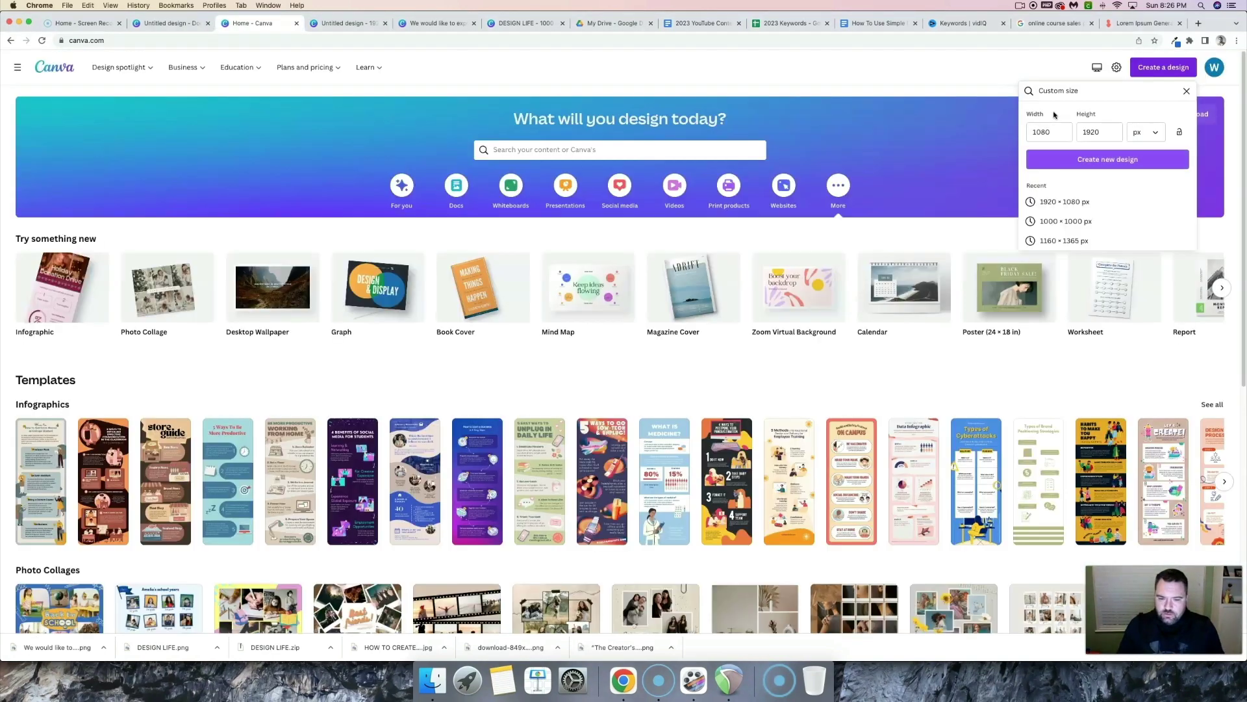
left_click(1062, 92)
type("paper")
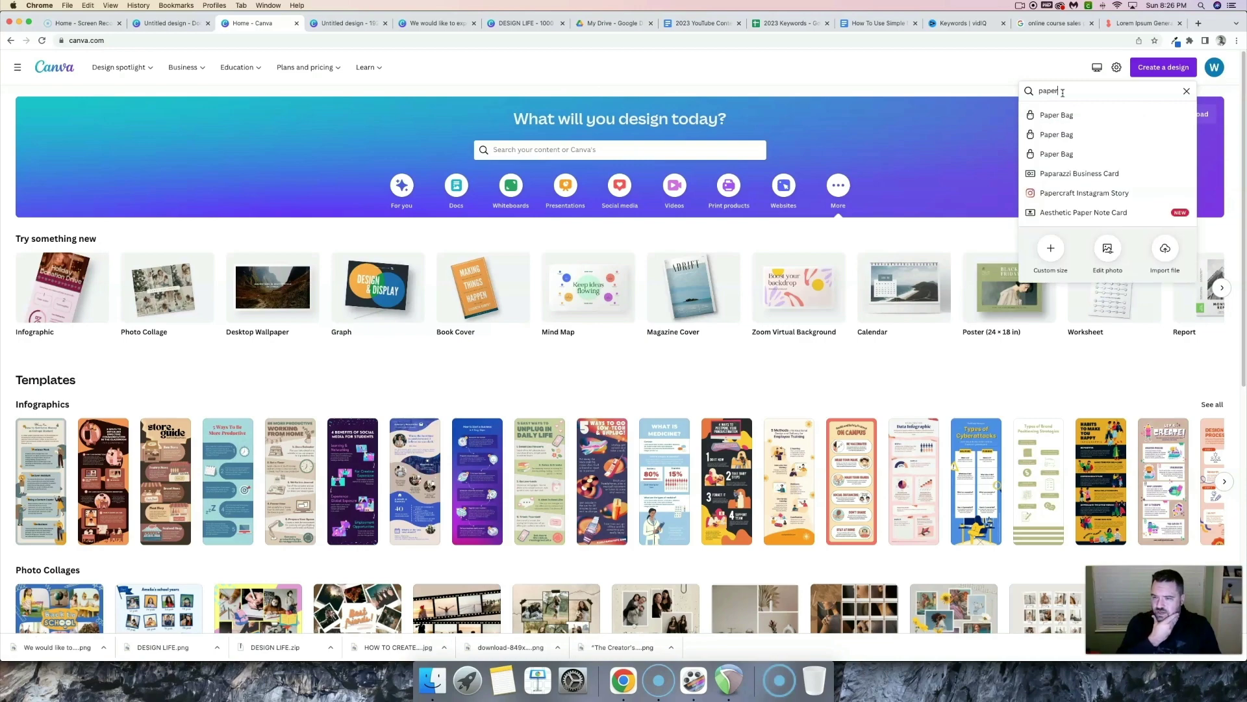
double_click(1063, 93)
type("us paper")
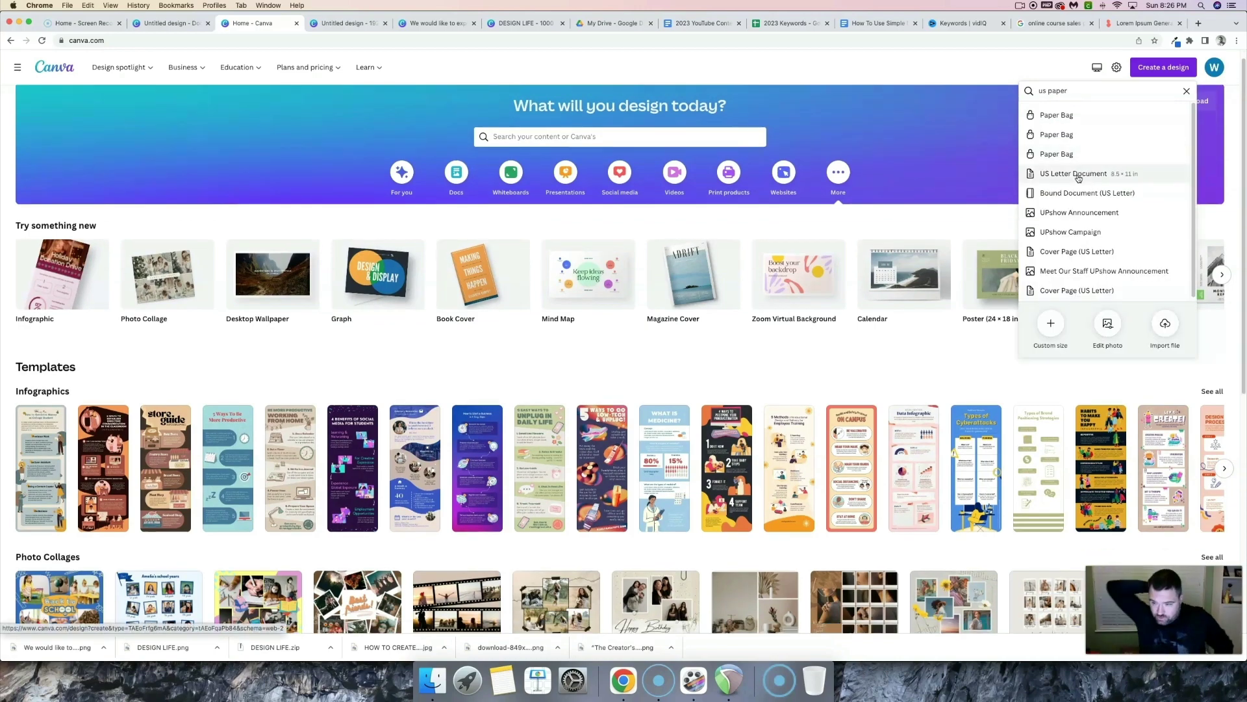
left_click(1078, 174)
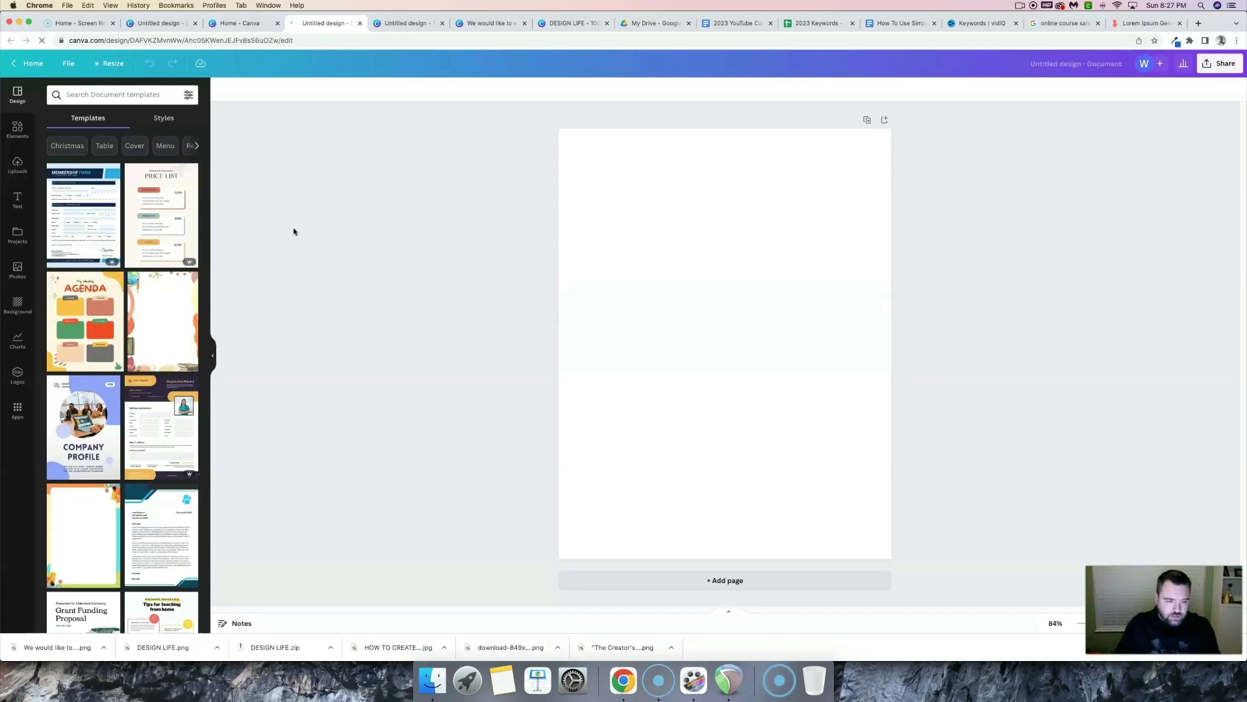
Add a square shape and stretch it into a full-width header band along the page's upper edge.
left_click(18, 131)
left_click(66, 229)
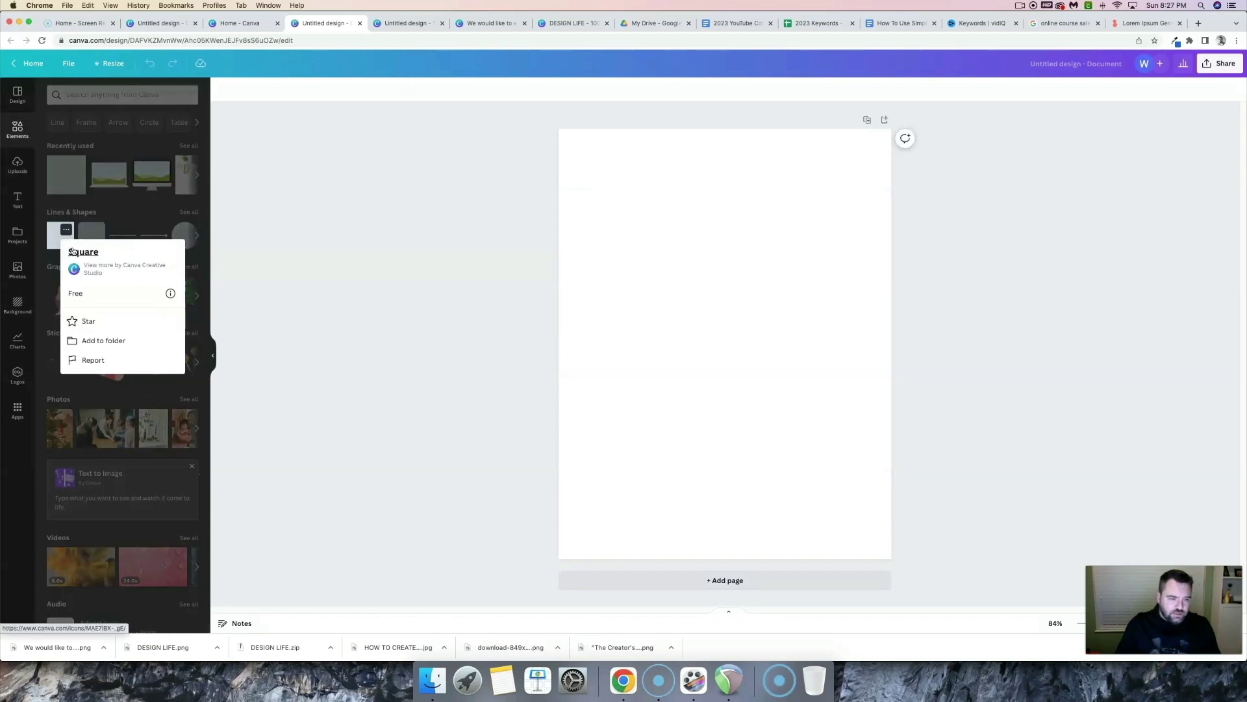
left_click(54, 237)
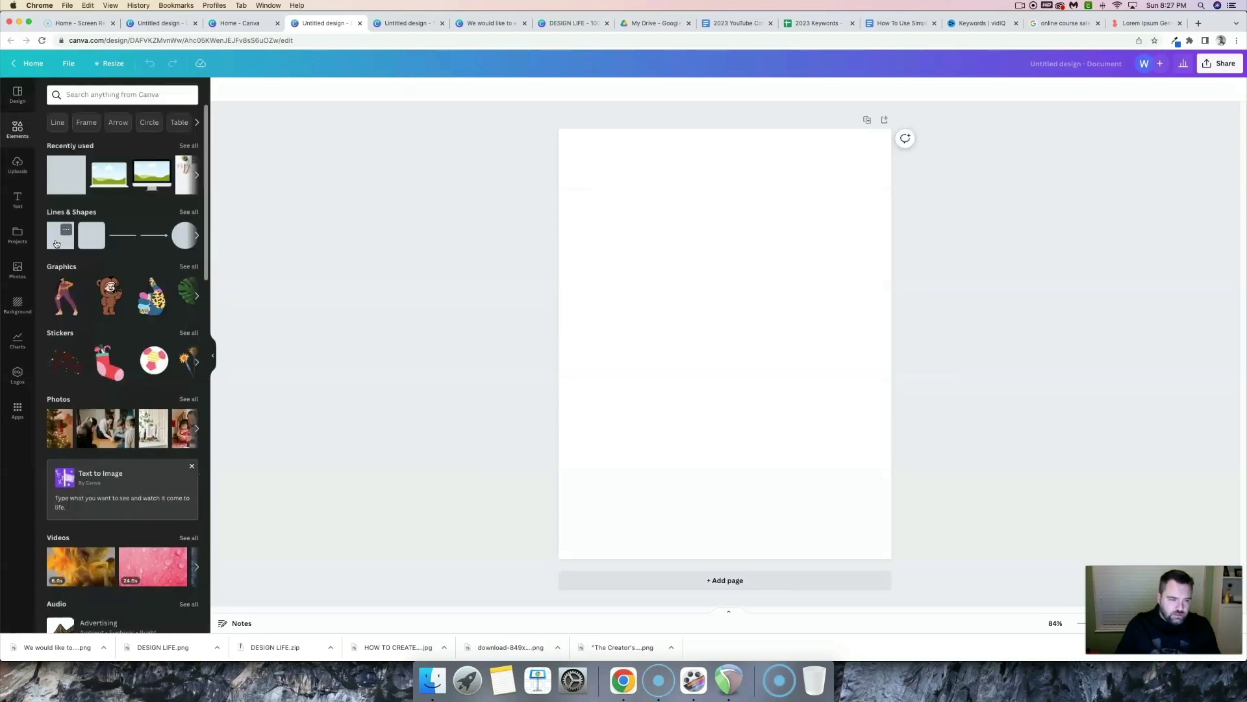
left_click(56, 243)
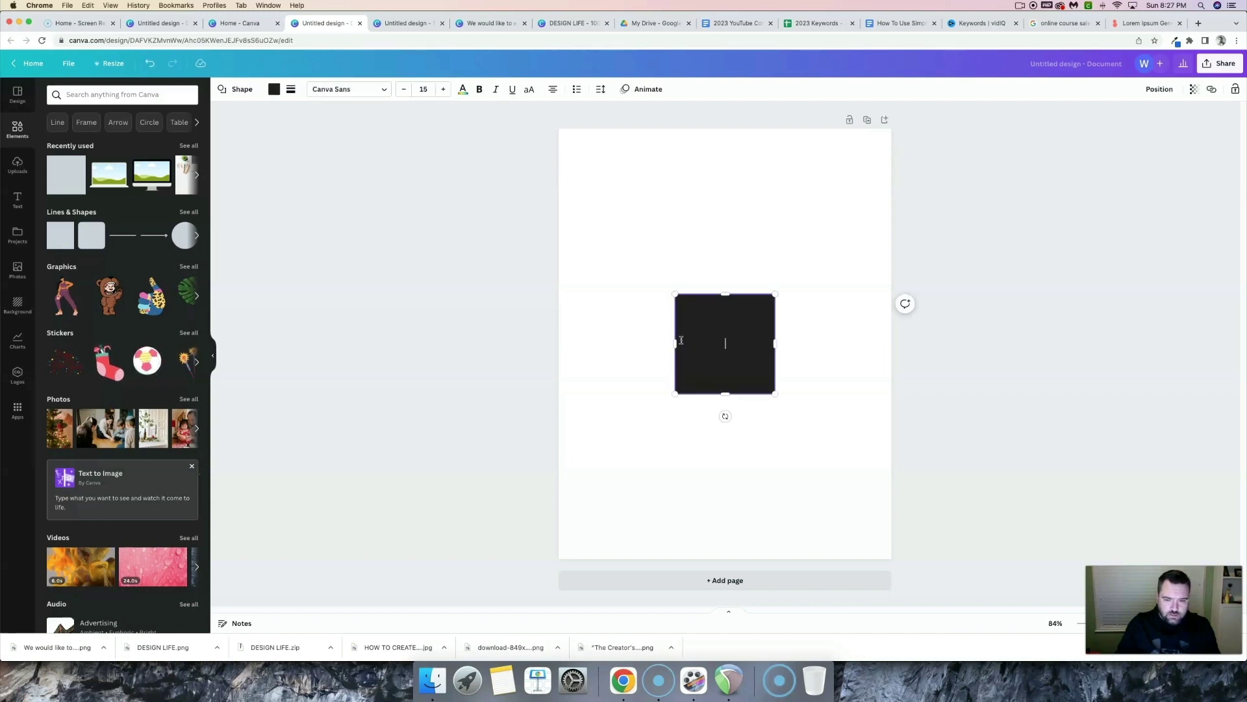
left_click_drag(675, 343, 515, 343)
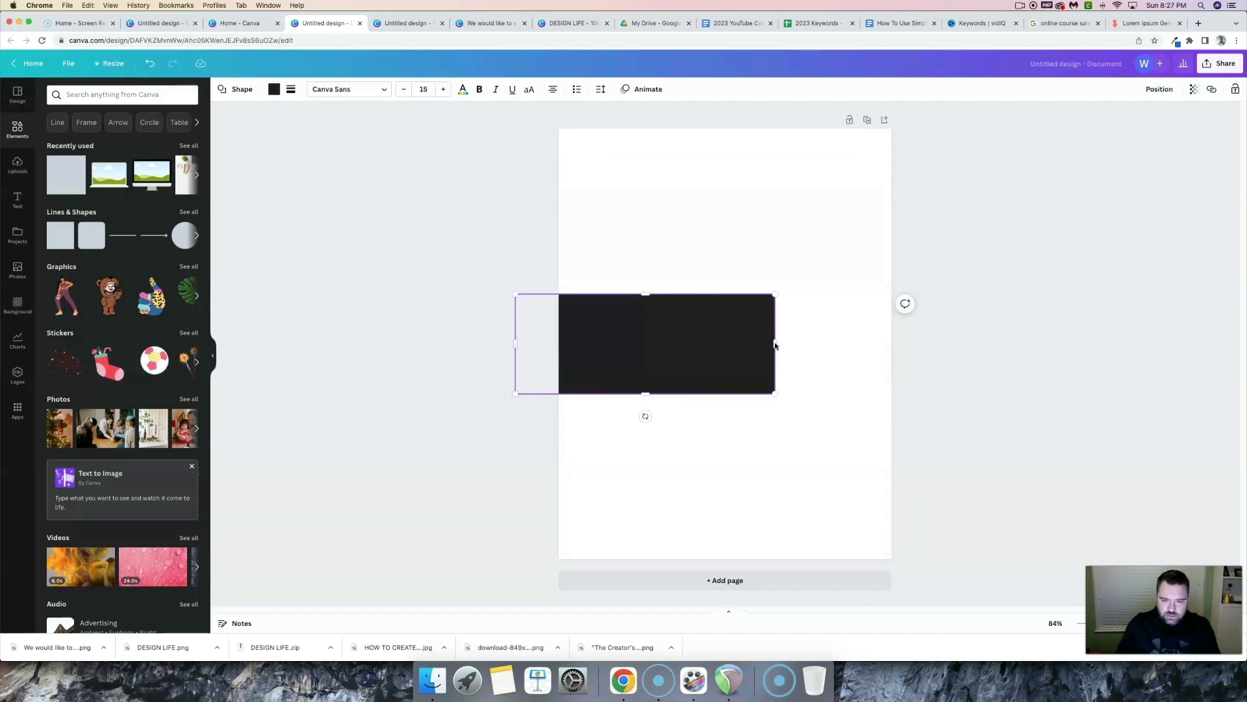
left_click_drag(775, 344, 794, 139)
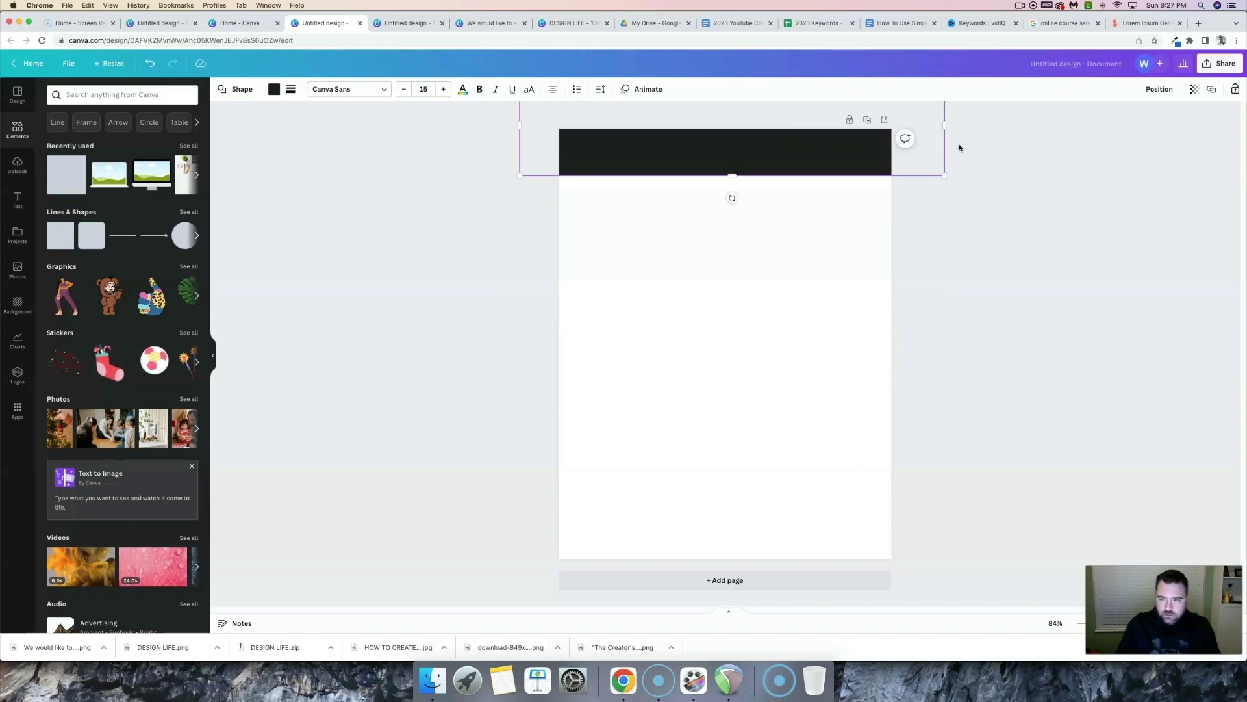
Get the saved blue from the Eye Dropper extension and color the header band #1F66DD.
left_click(1176, 41)
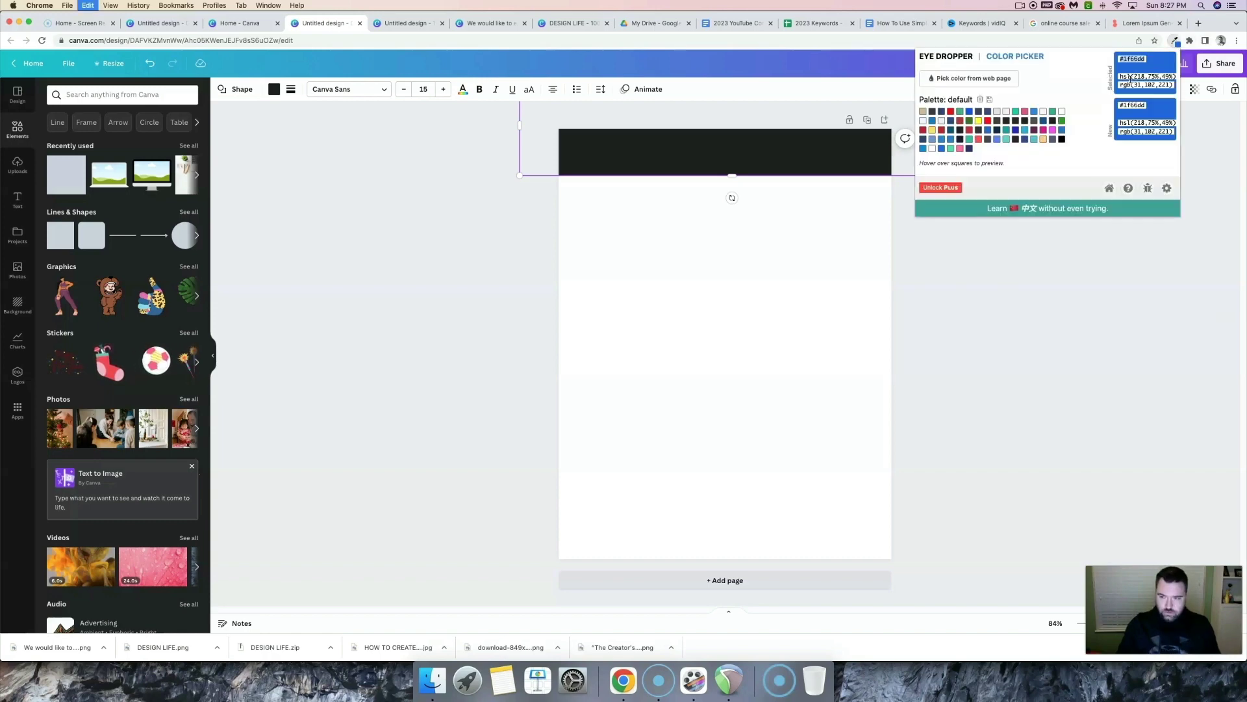
left_click(274, 89)
left_click(56, 139)
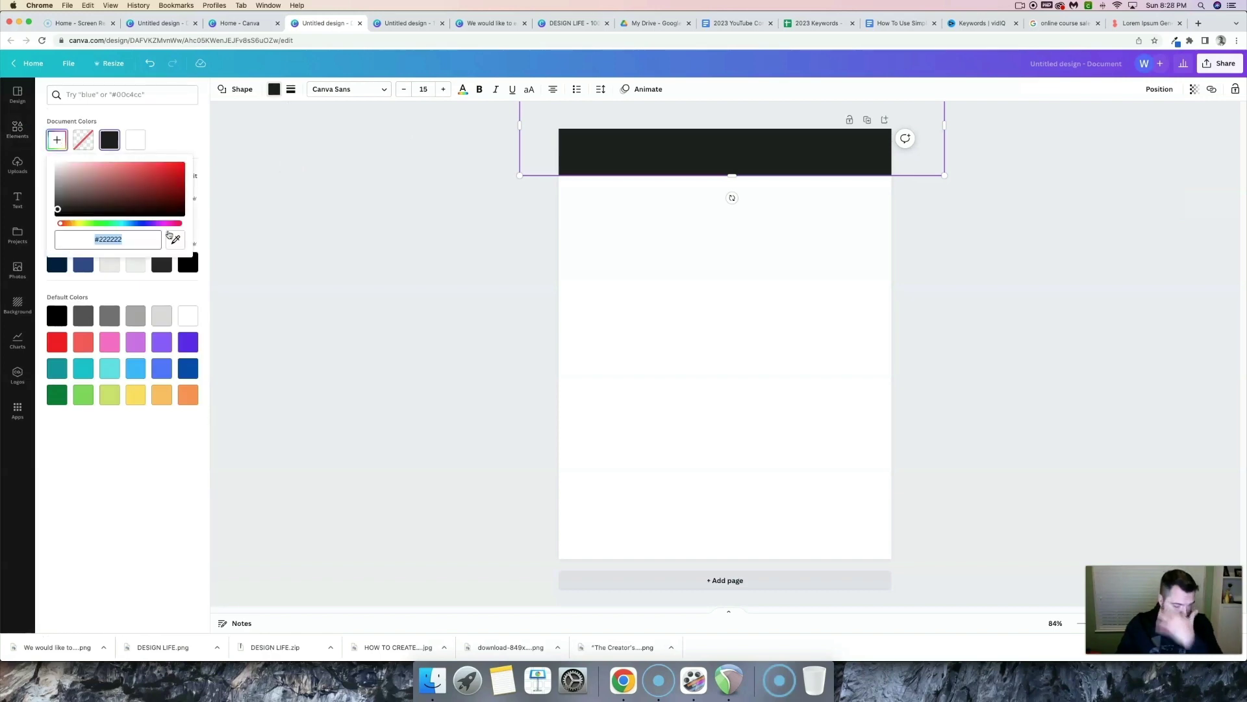
key("ctrl+v")
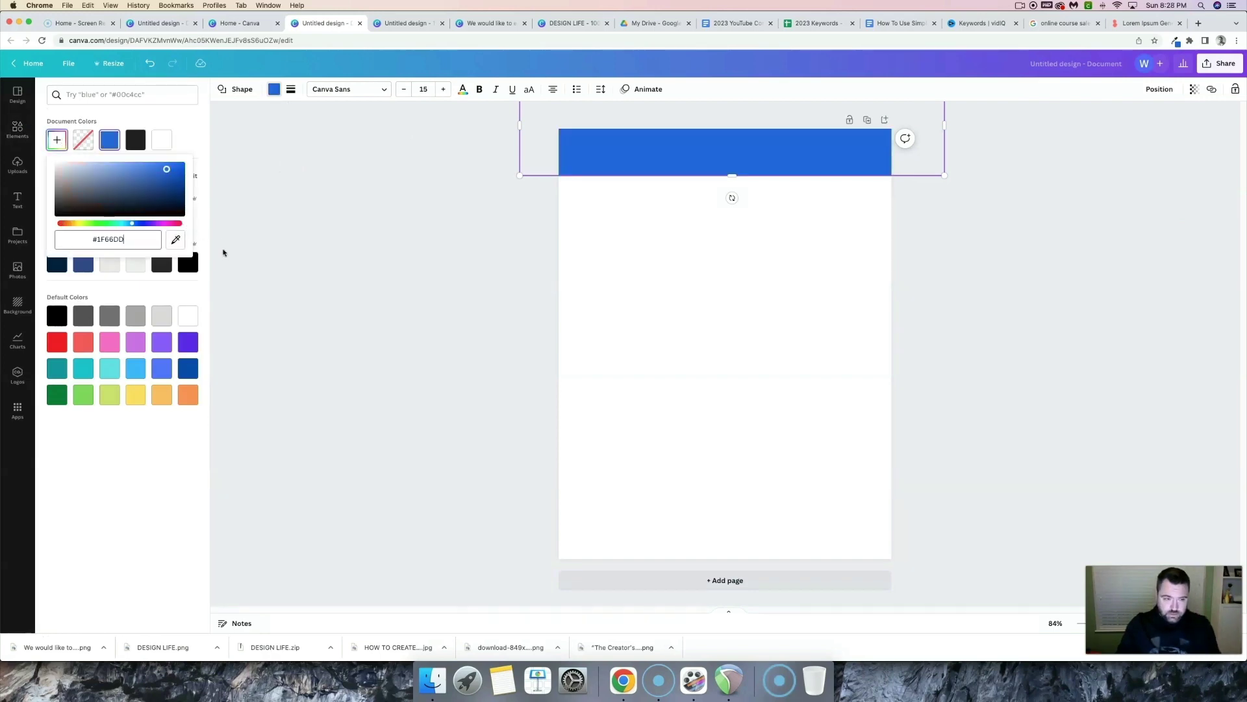
key("Escape")
left_click(443, 224)
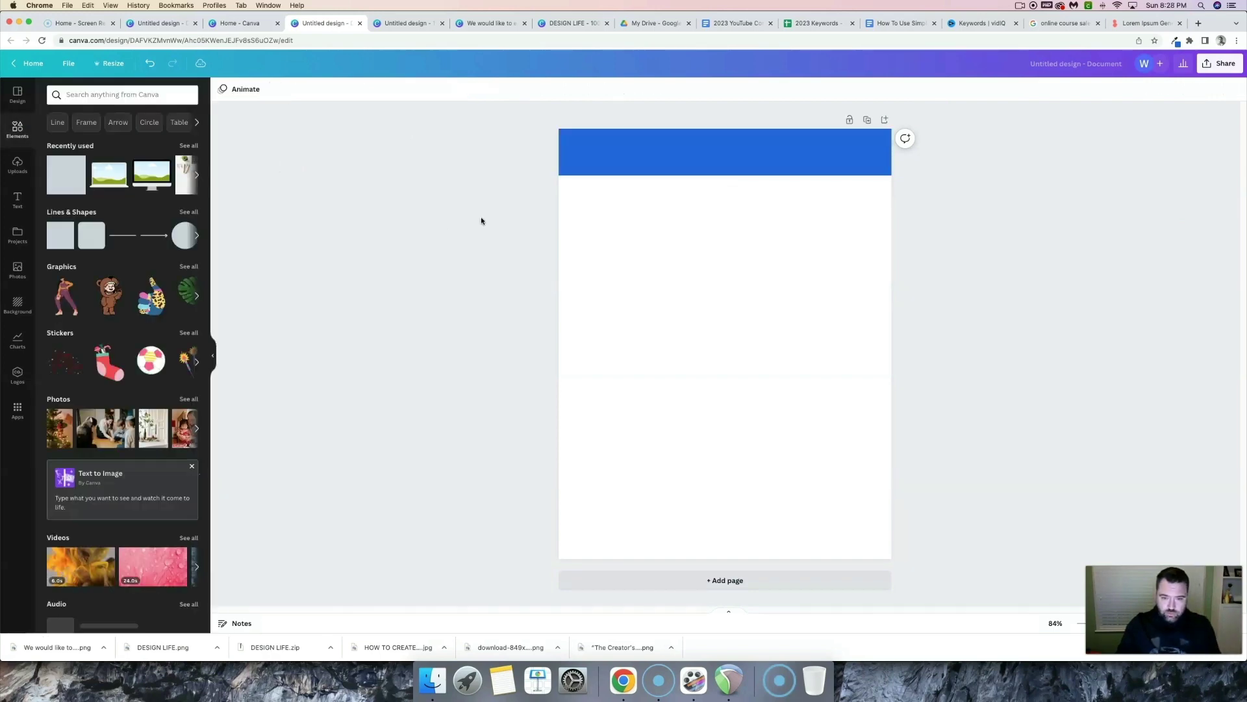
Add the uploaded DesignLife University logo, shrink it, and place it at the left end of the blue header band.
left_click(17, 164)
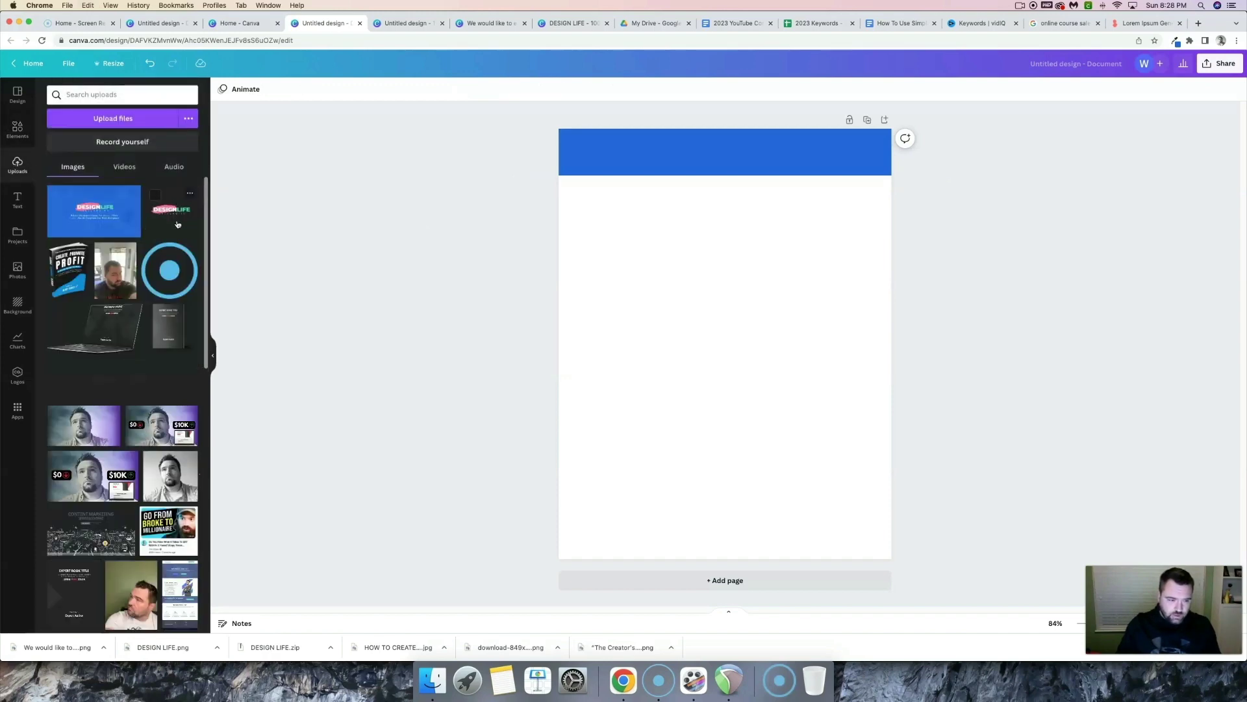
left_click_drag(546, 223, 717, 210)
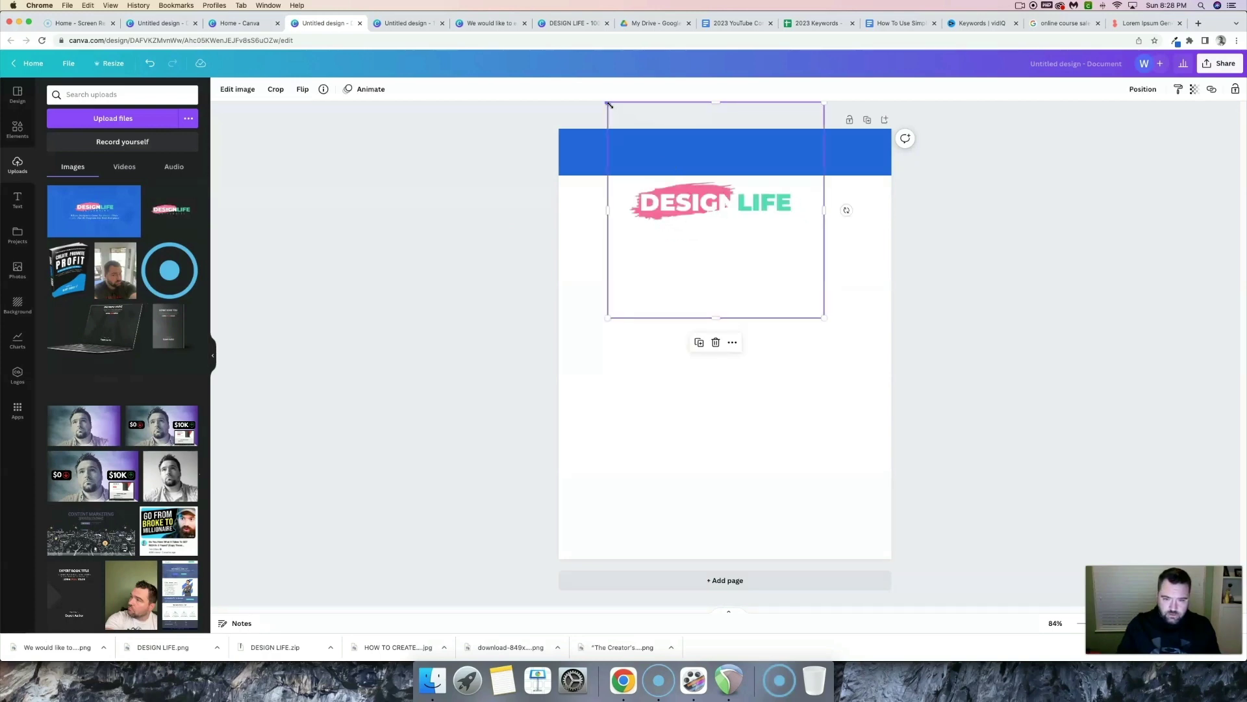
left_click_drag(608, 102, 653, 148)
left_click_drag(739, 227, 633, 147)
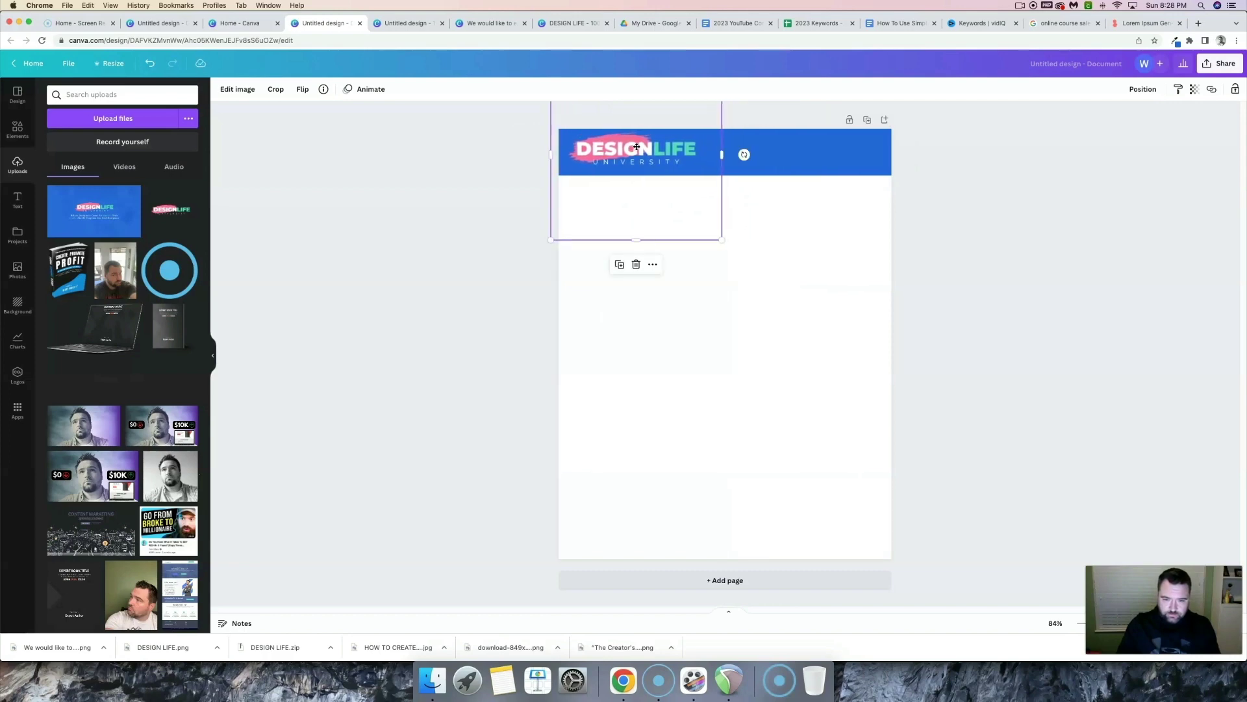
left_click(365, 164)
Copy the tagline text "Where Designers Come To Master Their Craft. The #1 Program For Web Designers" from the blue DesignLife design.
left_click(428, 24)
left_click(500, 24)
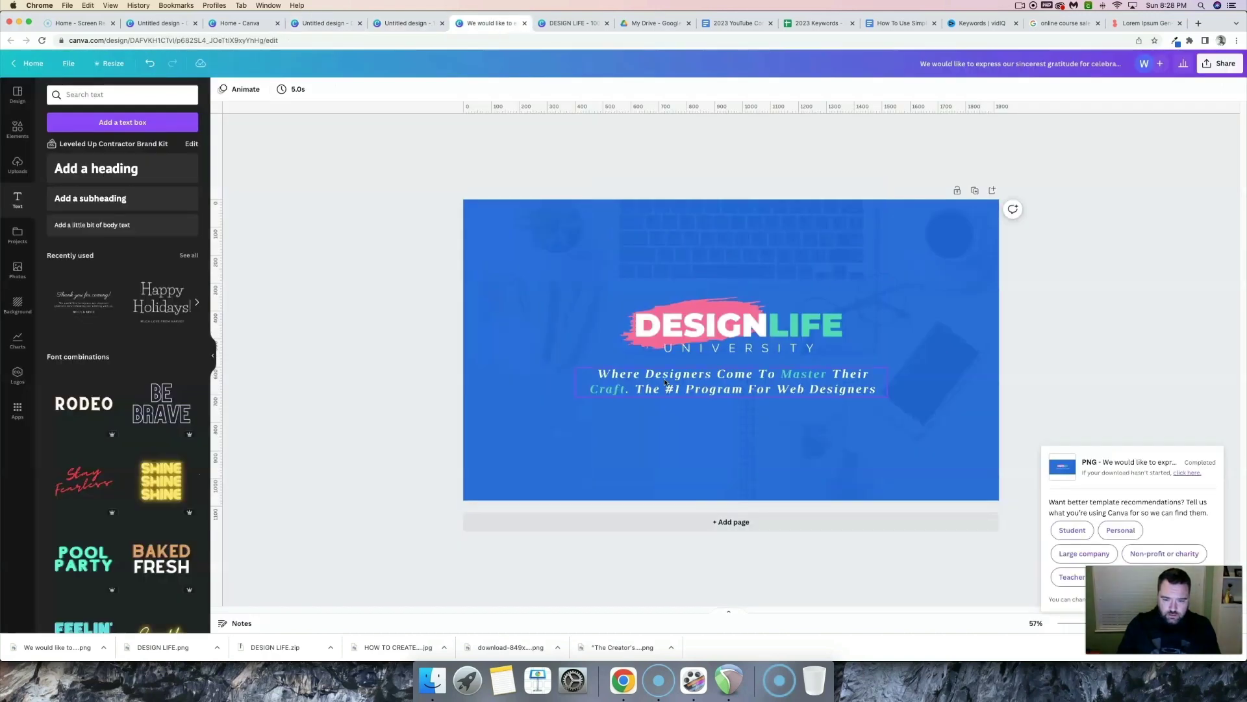
left_click(665, 383)
left_click(665, 381)
key("super+c")
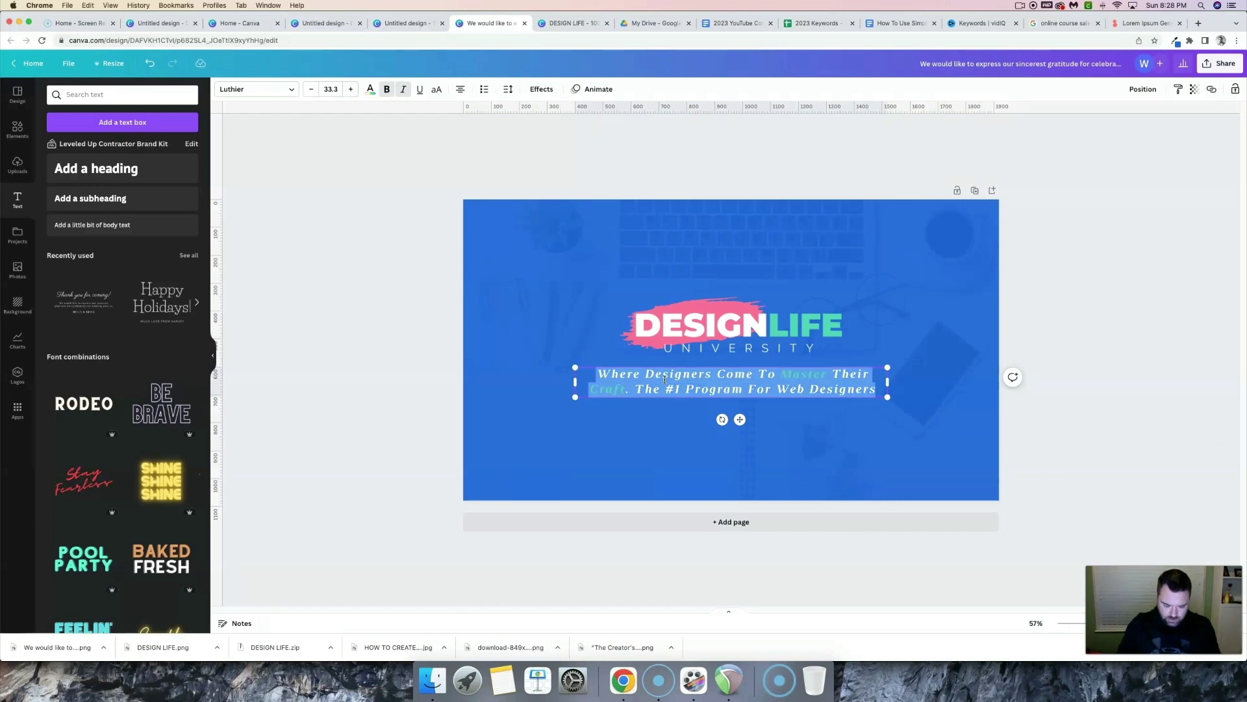
Paste the tagline into the letter document and fit it on two lines at the right end of the header band.
left_click(322, 23)
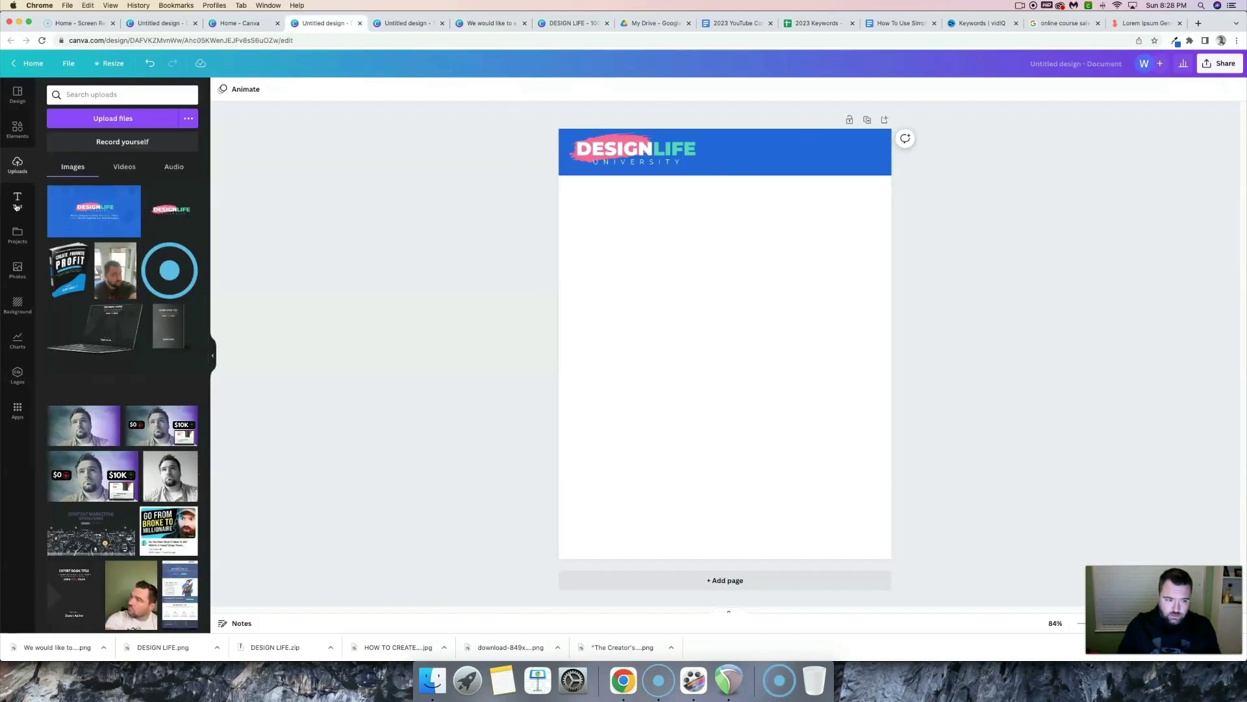
key("super+v")
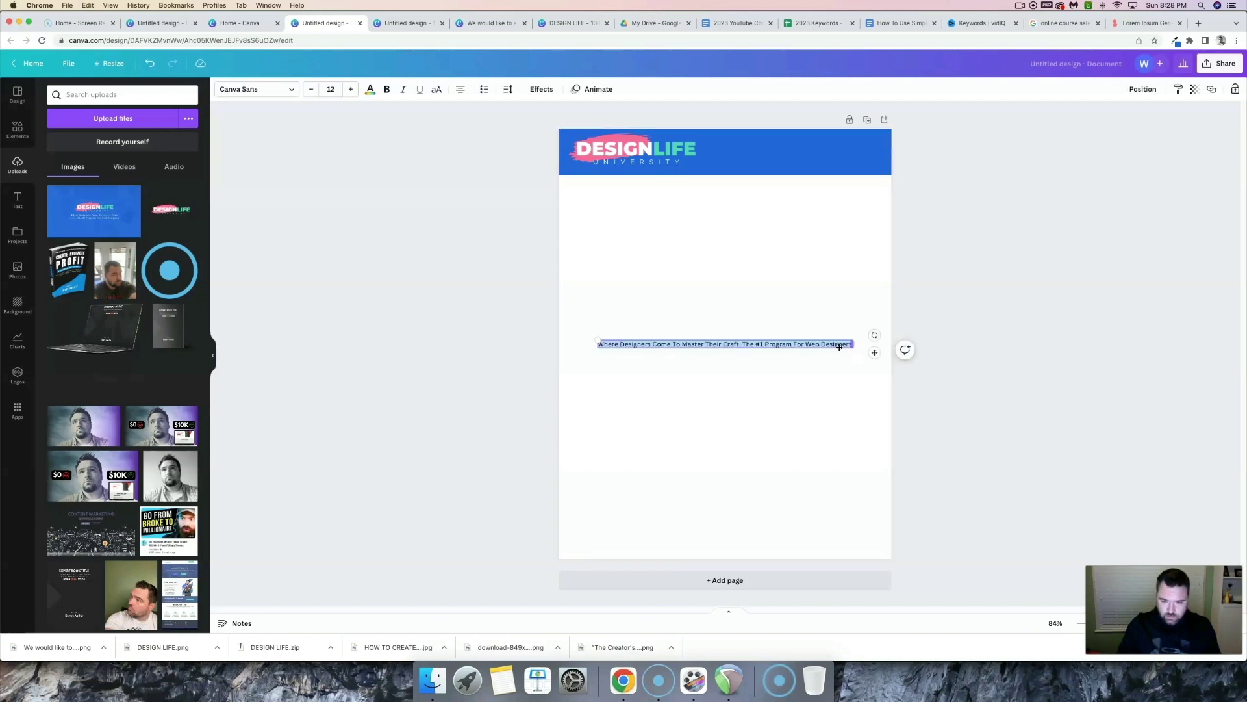
left_click_drag(853, 349, 830, 154)
left_click(830, 154)
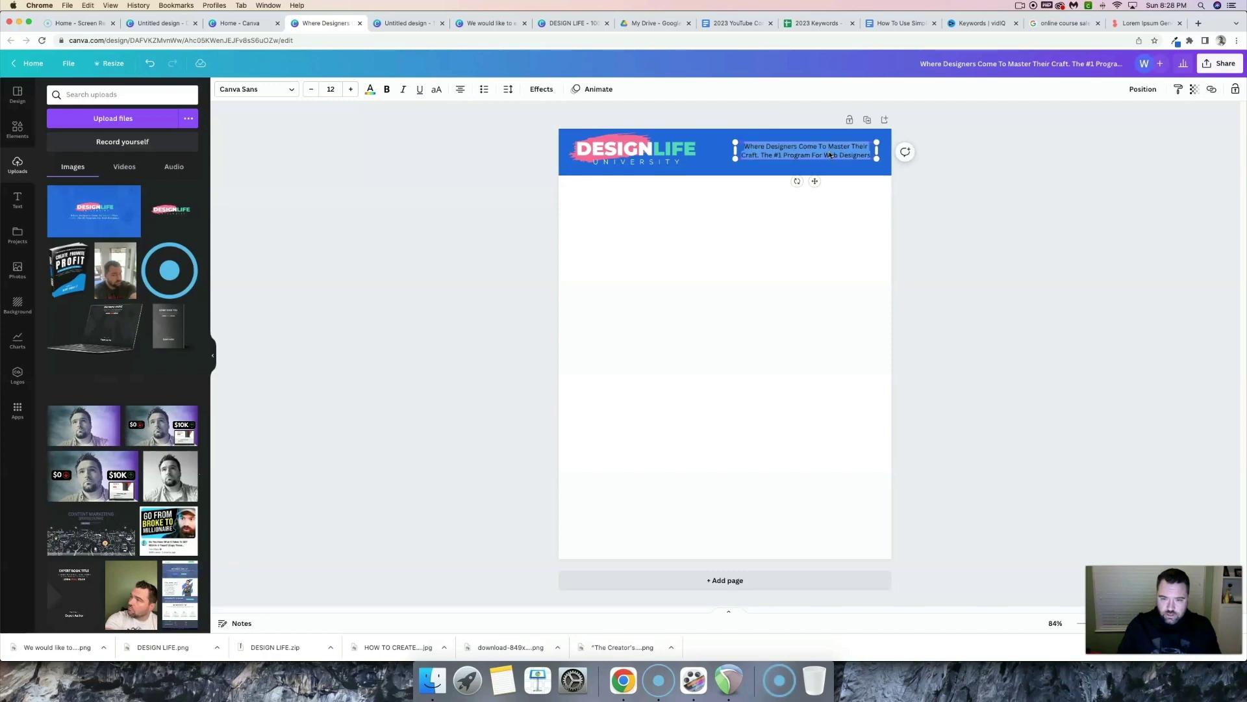
Color the whole tagline in the header band white.
left_click(370, 89)
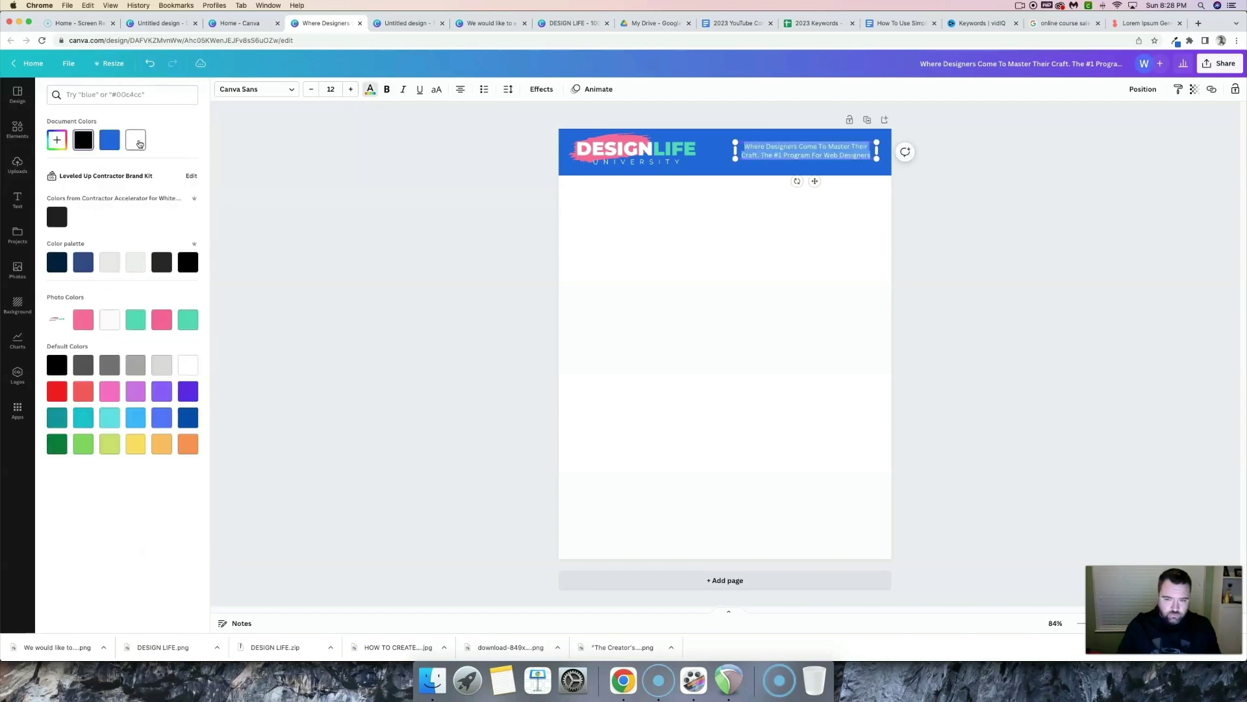
left_click(833, 147)
left_click(832, 147)
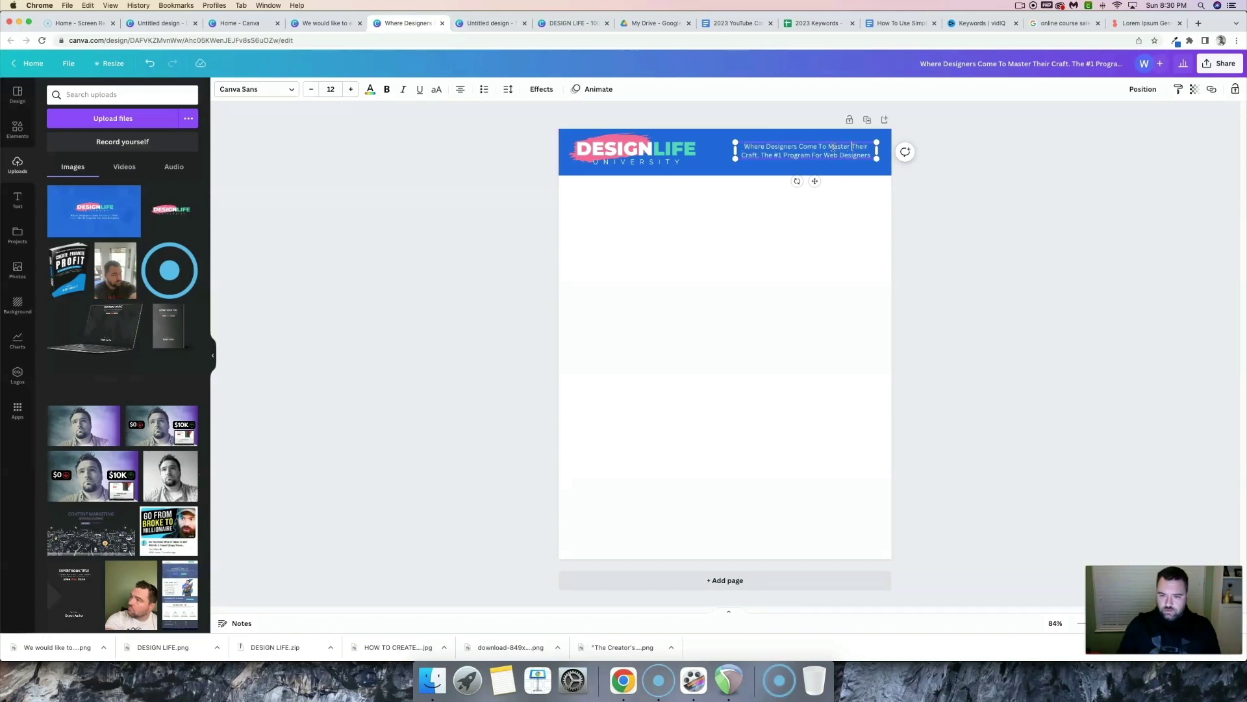
Color the words "Master" and "Craft" in the header tagline with the logo's green.
double_click(832, 146)
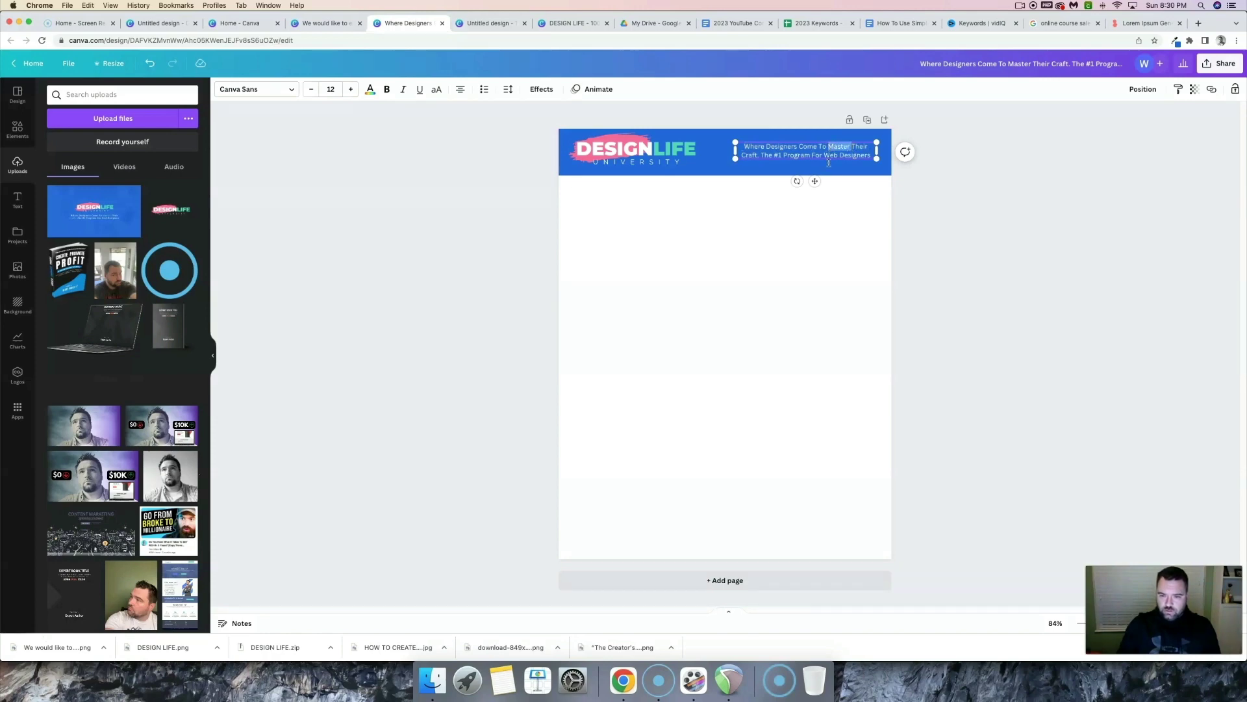
left_click(370, 89)
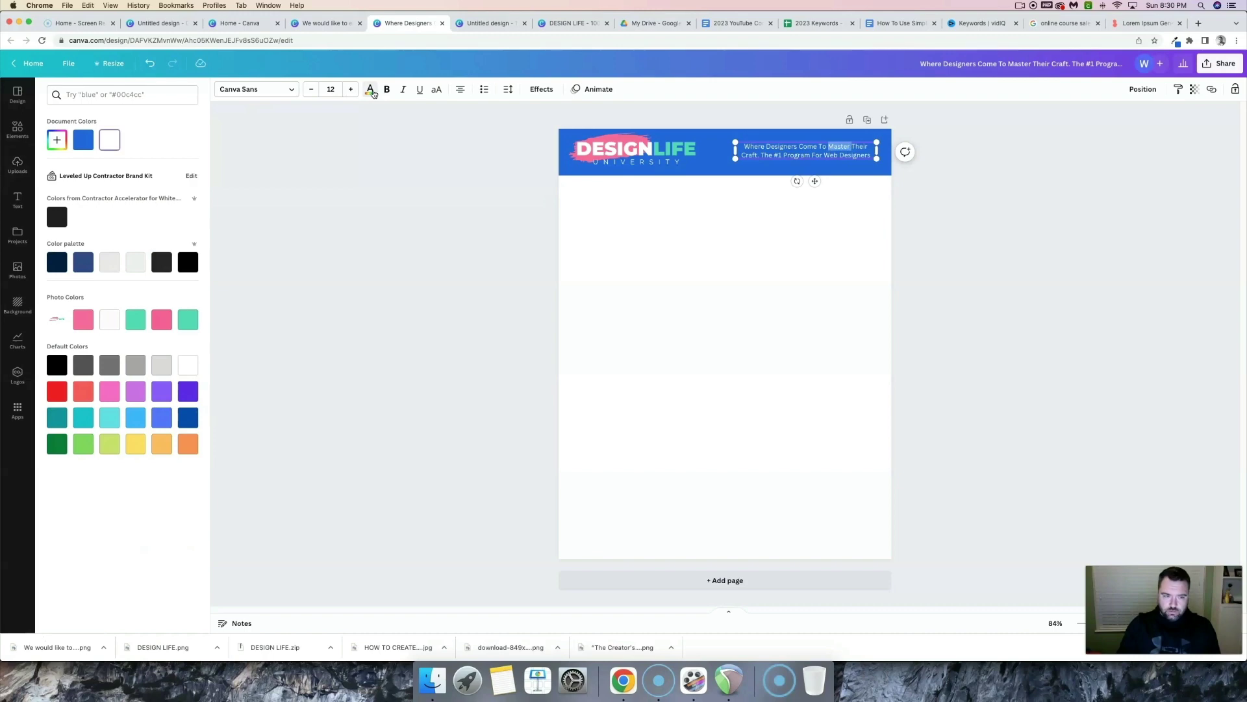
left_click(188, 324)
key("Escape")
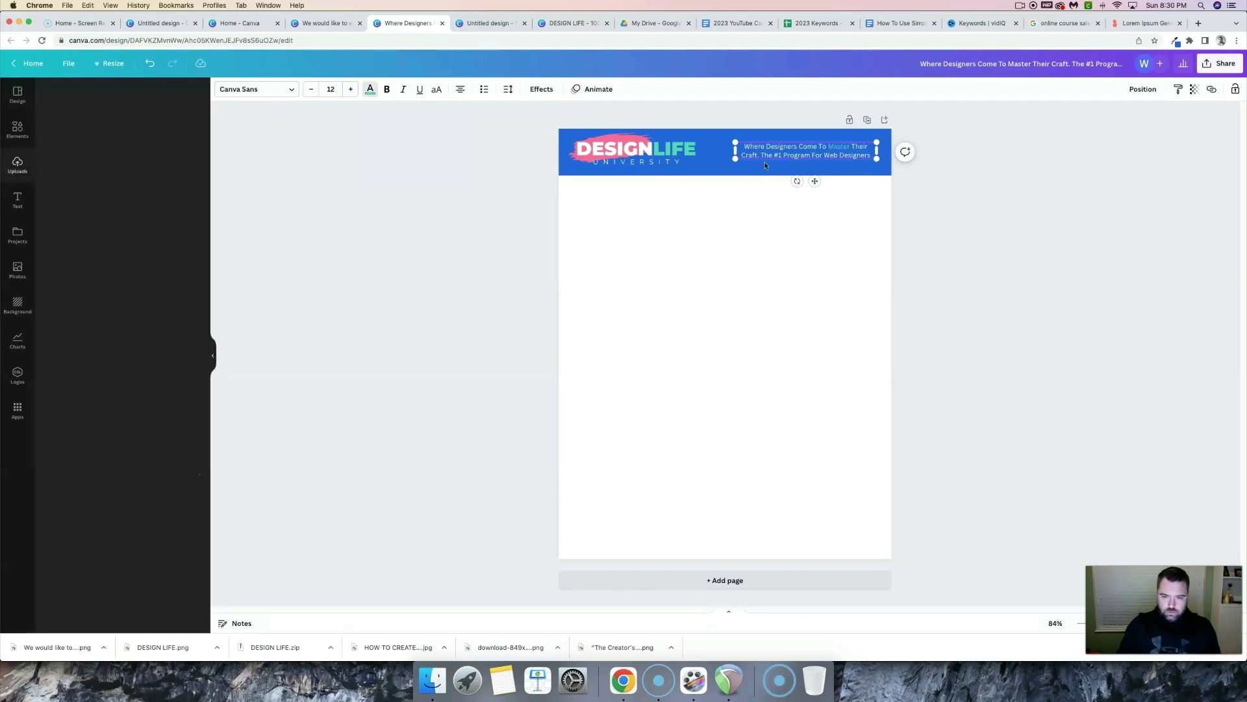
left_click(757, 155)
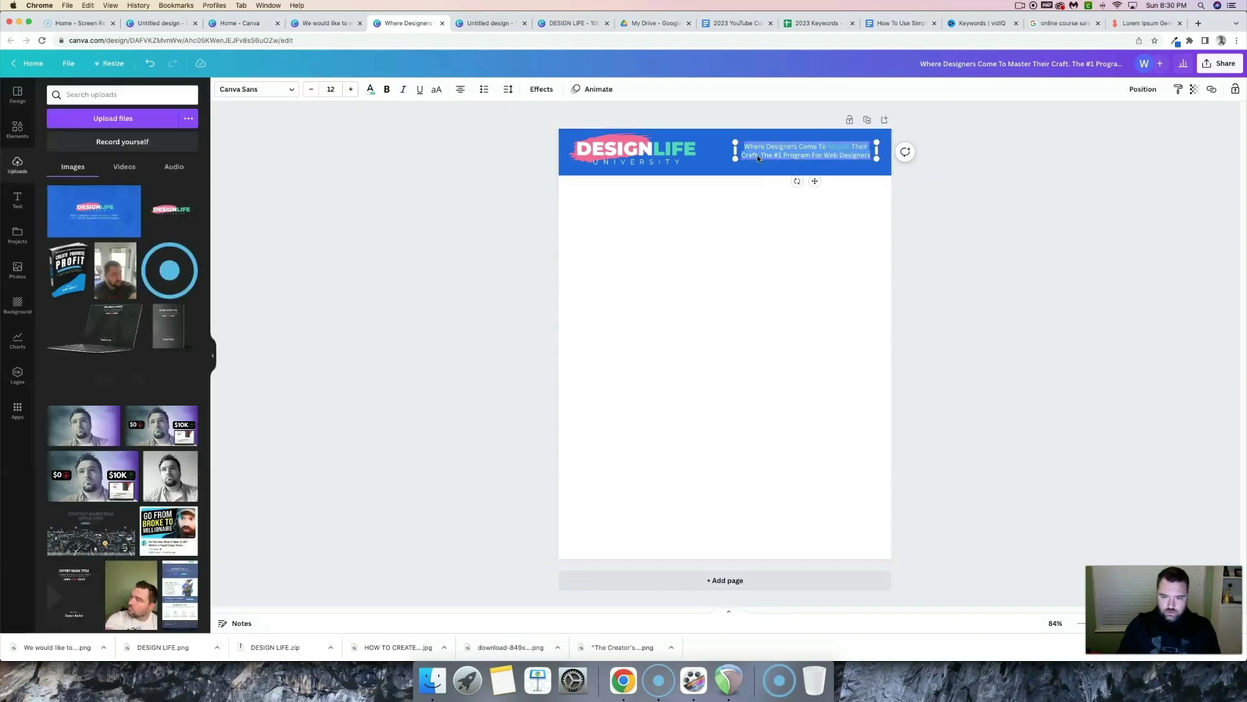
left_click_drag(757, 155, 741, 156)
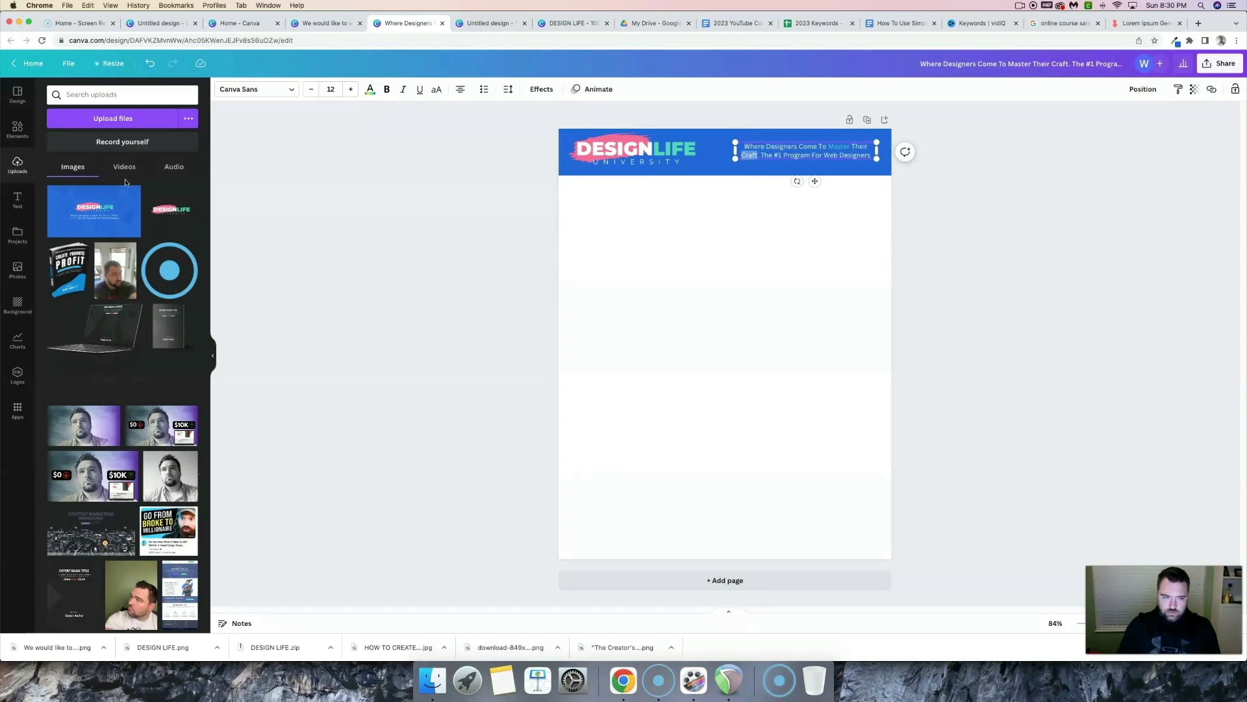
left_click(370, 89)
left_click(109, 139)
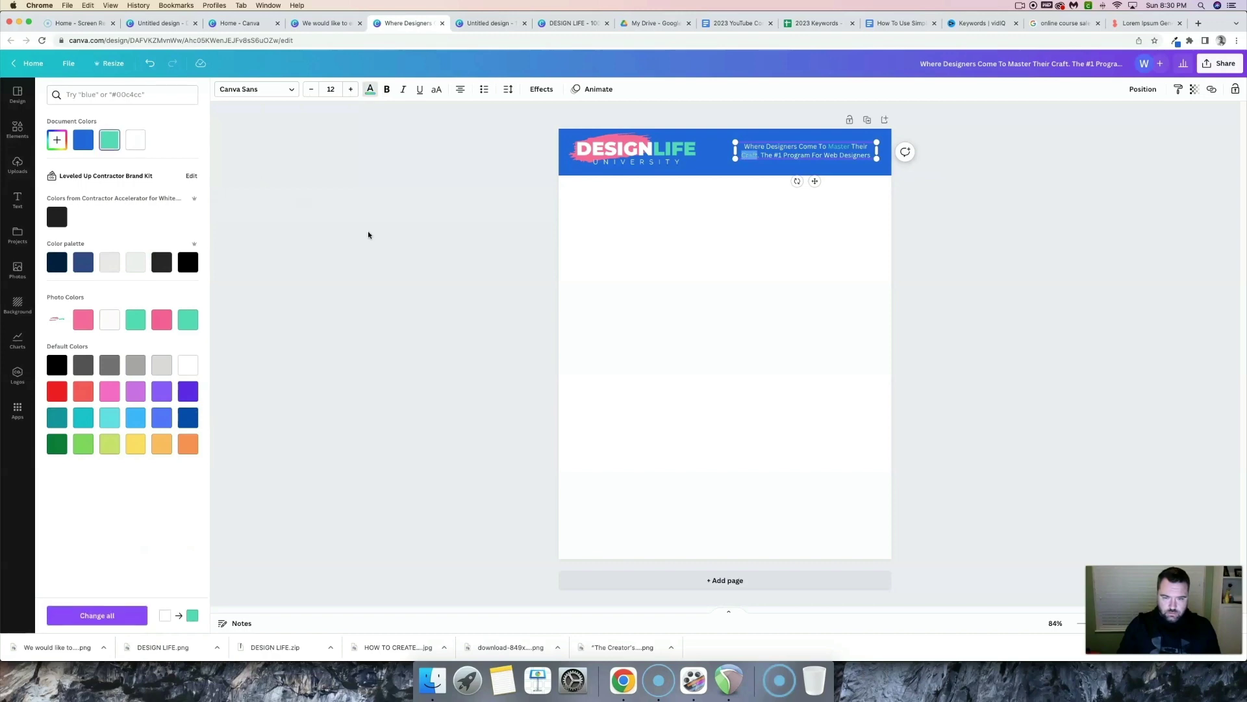
left_click(384, 244)
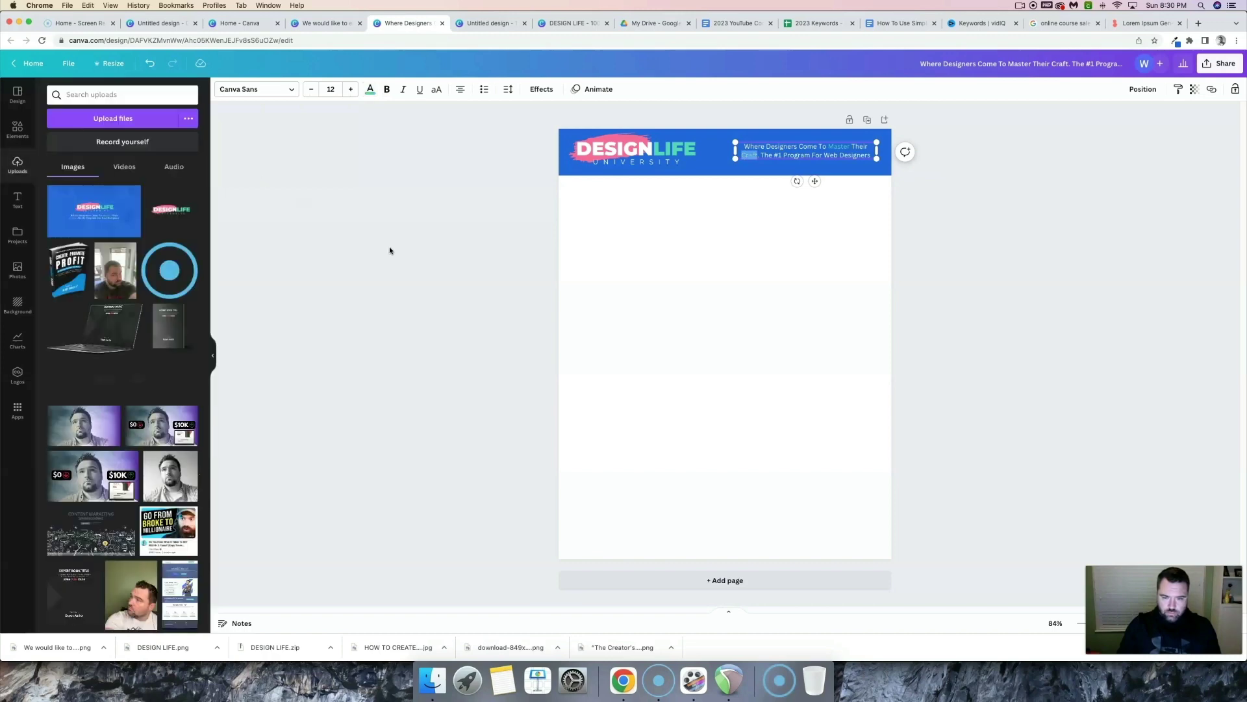
Add a body text box to the page and replace its placeholder with the copied Lorem ipsum text.
left_click(18, 200)
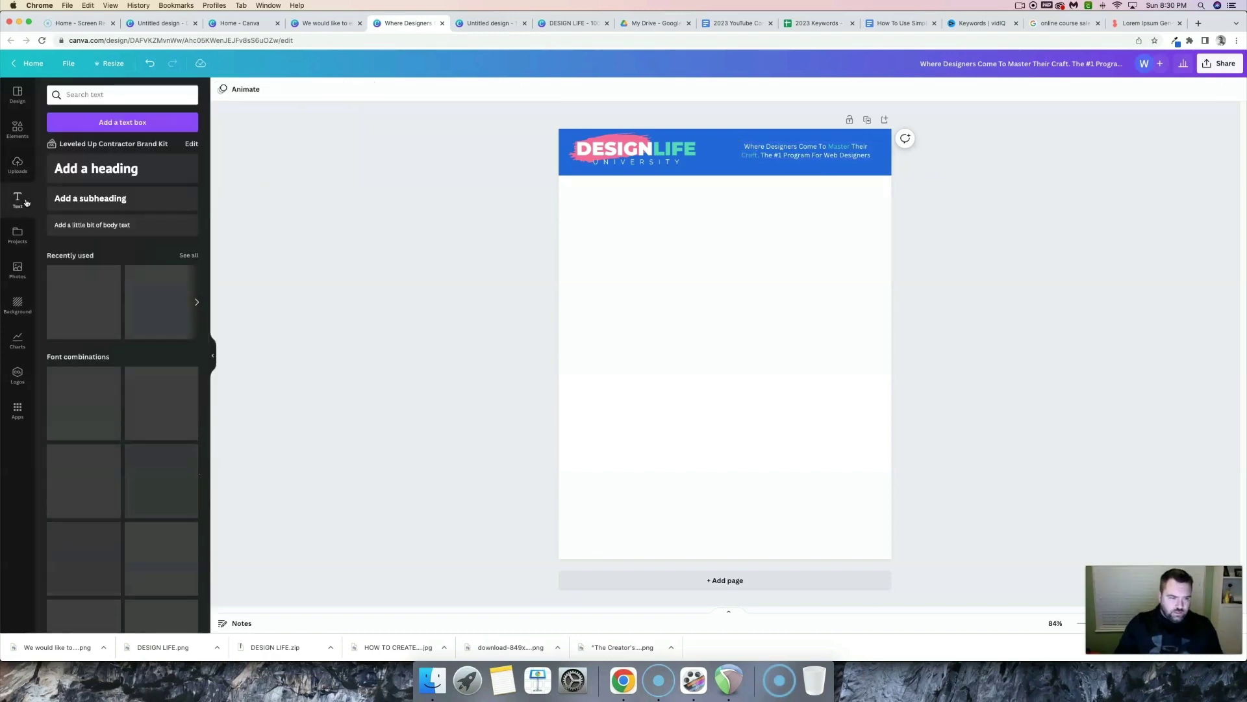
left_click(97, 233)
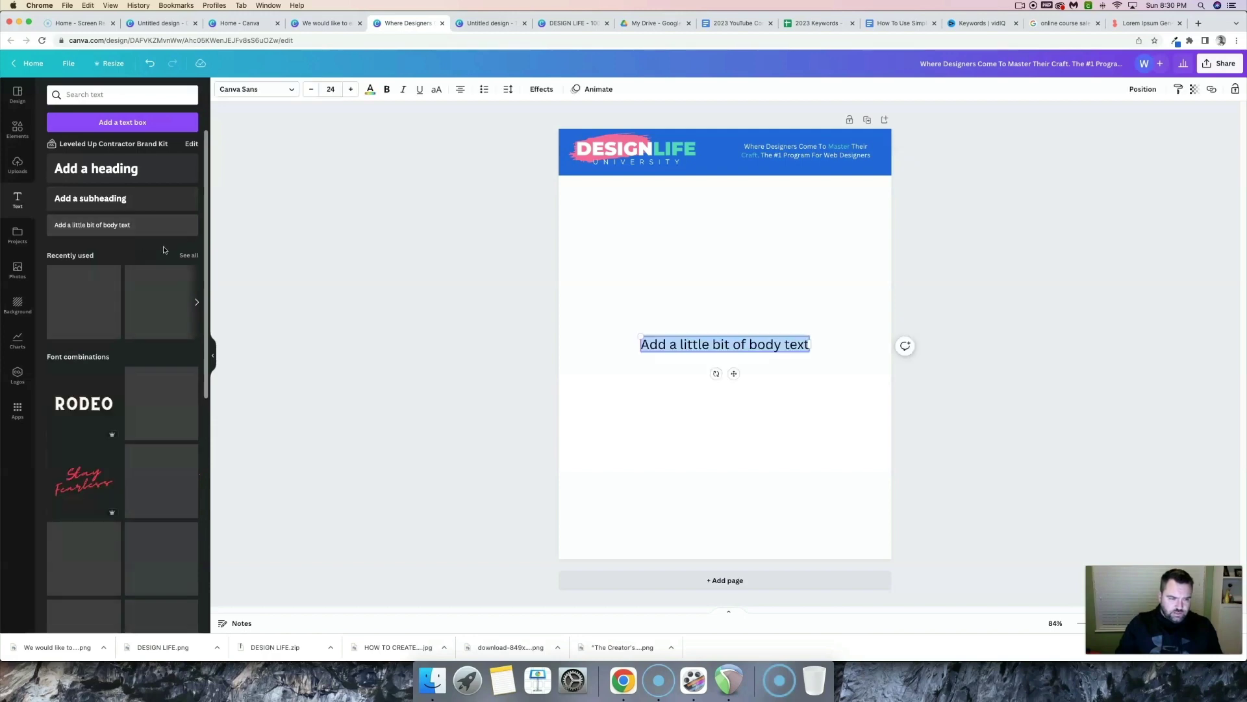
right_click(712, 344)
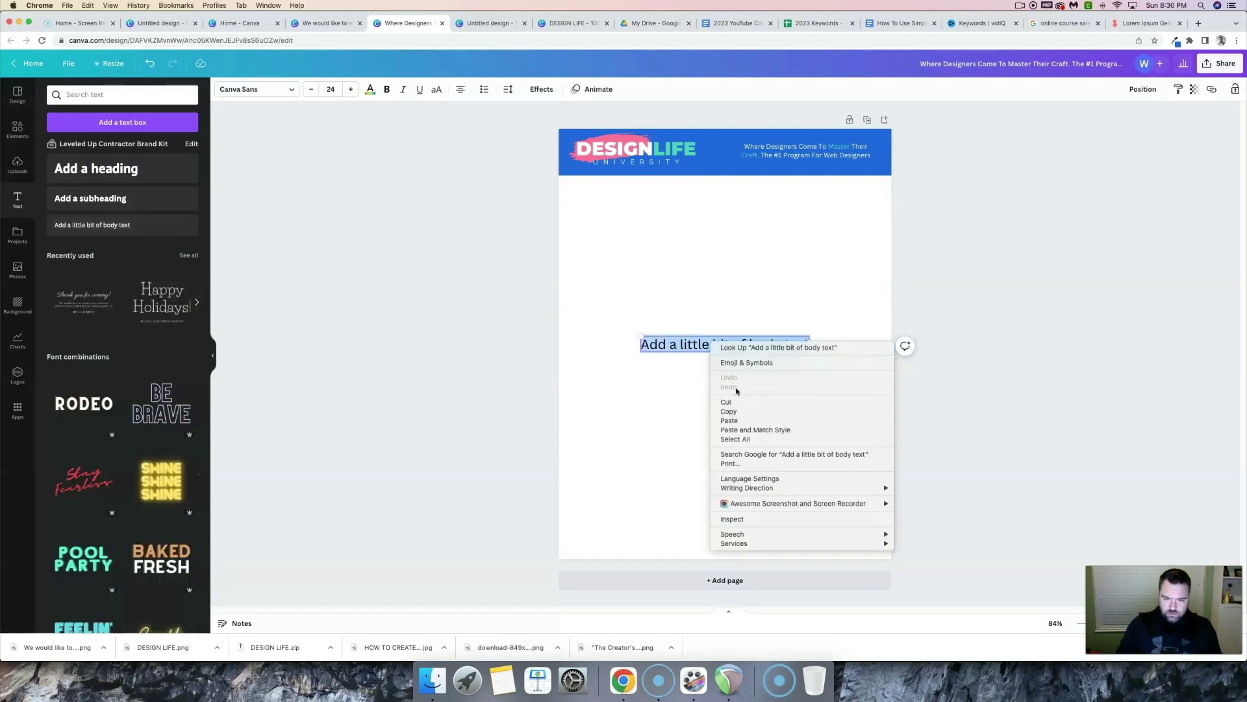
left_click(740, 422)
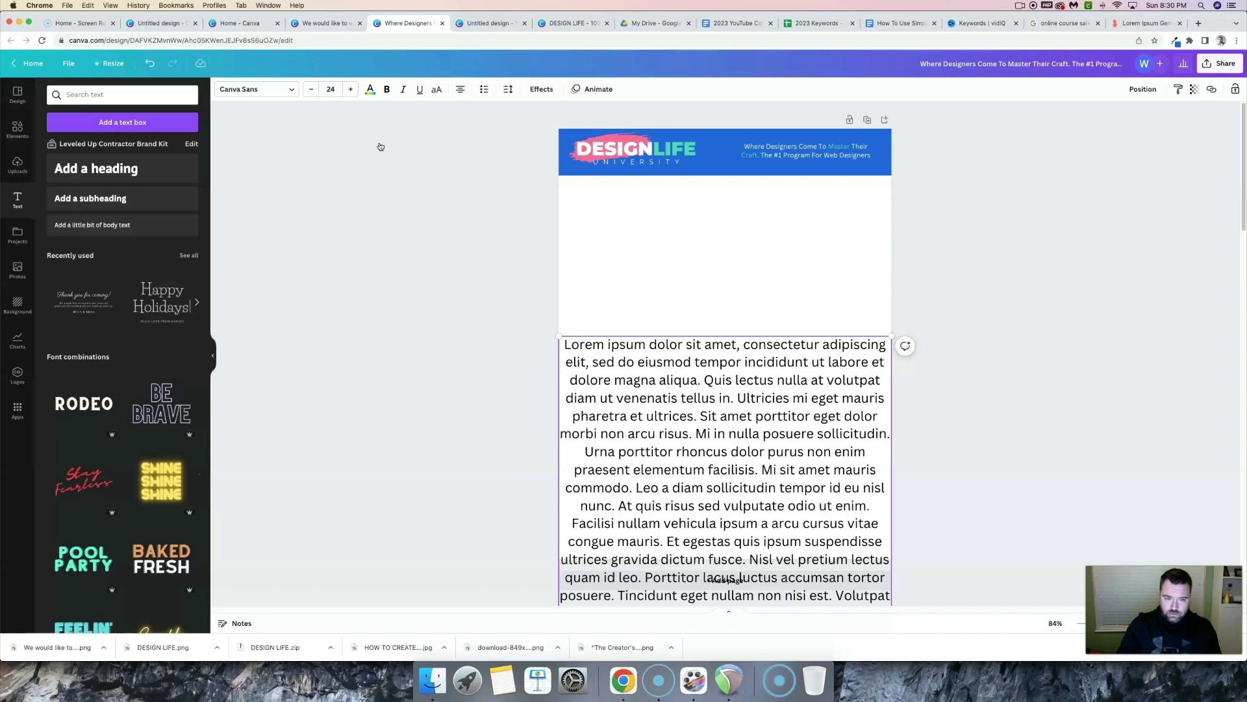
Left-align the Lorem ipsum text and reduce its font size to 15.
key("super+shift+l")
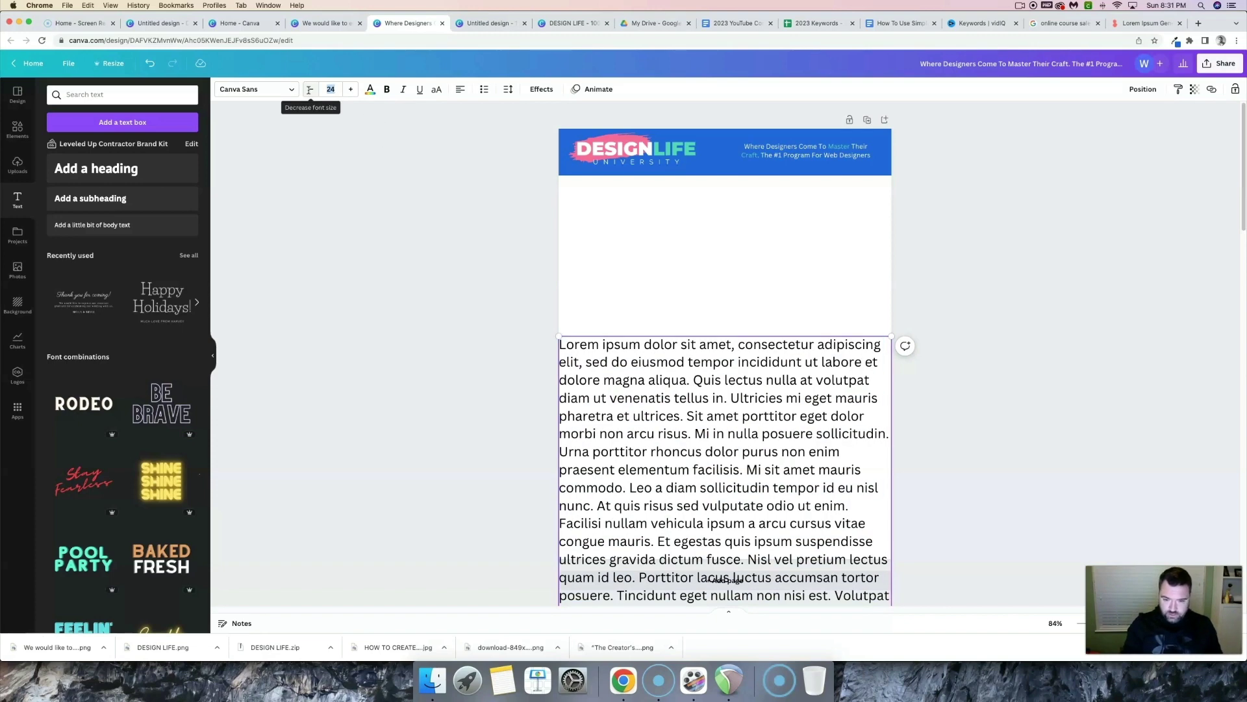
type("17")
key("Return")
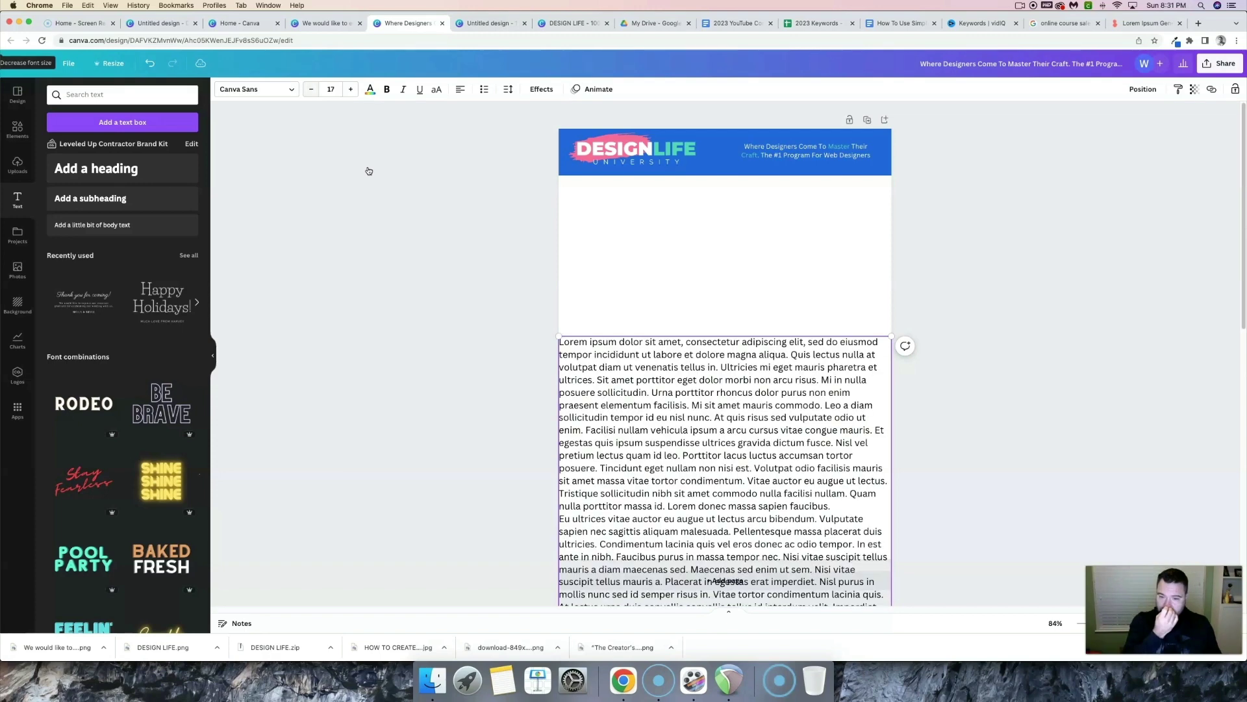
left_click(312, 91)
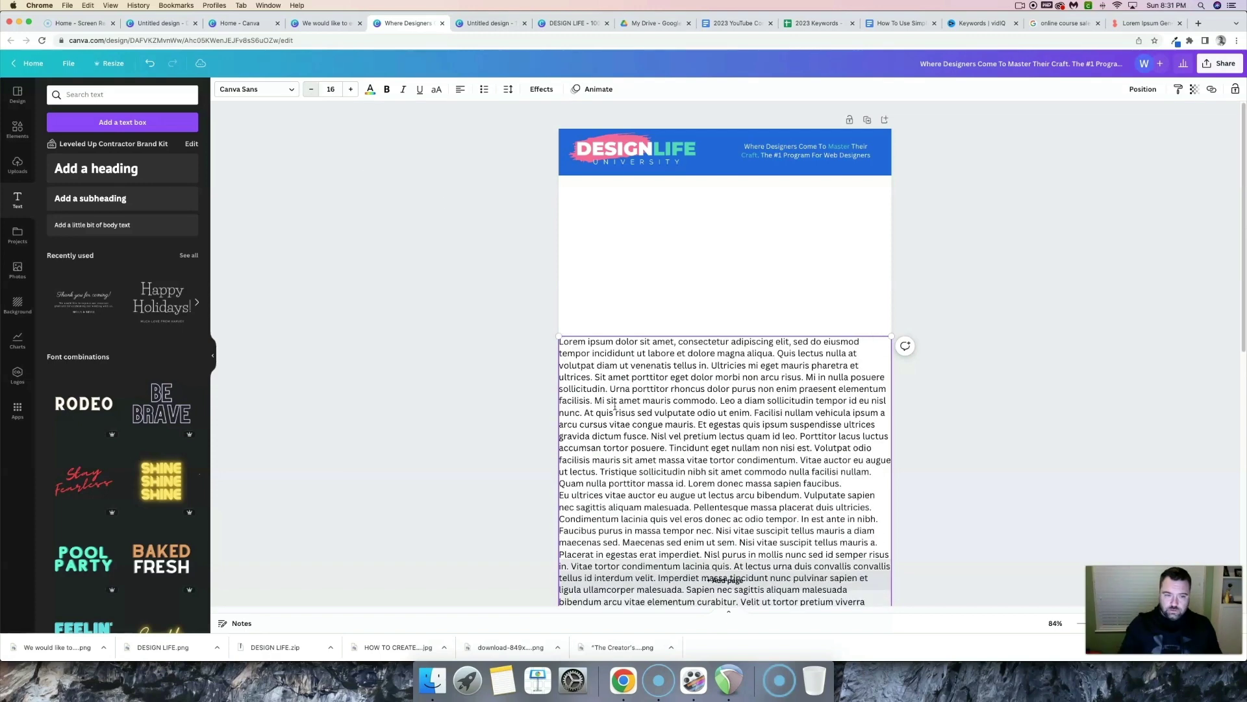
key("super+shift+comma")
Fit the text block to the page width below the header and set off the paragraph starting "At quis risus" with a blank line.
left_click_drag(749, 294, 851, 292)
left_click(802, 270)
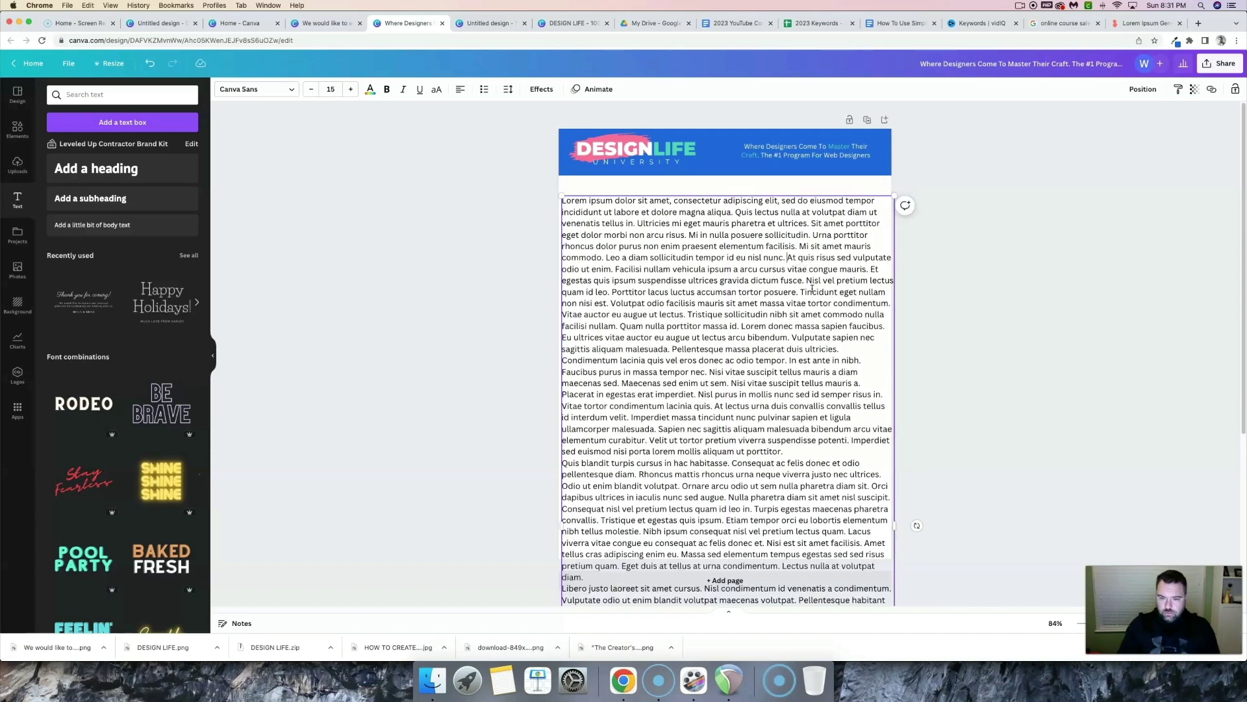
key("super+z")
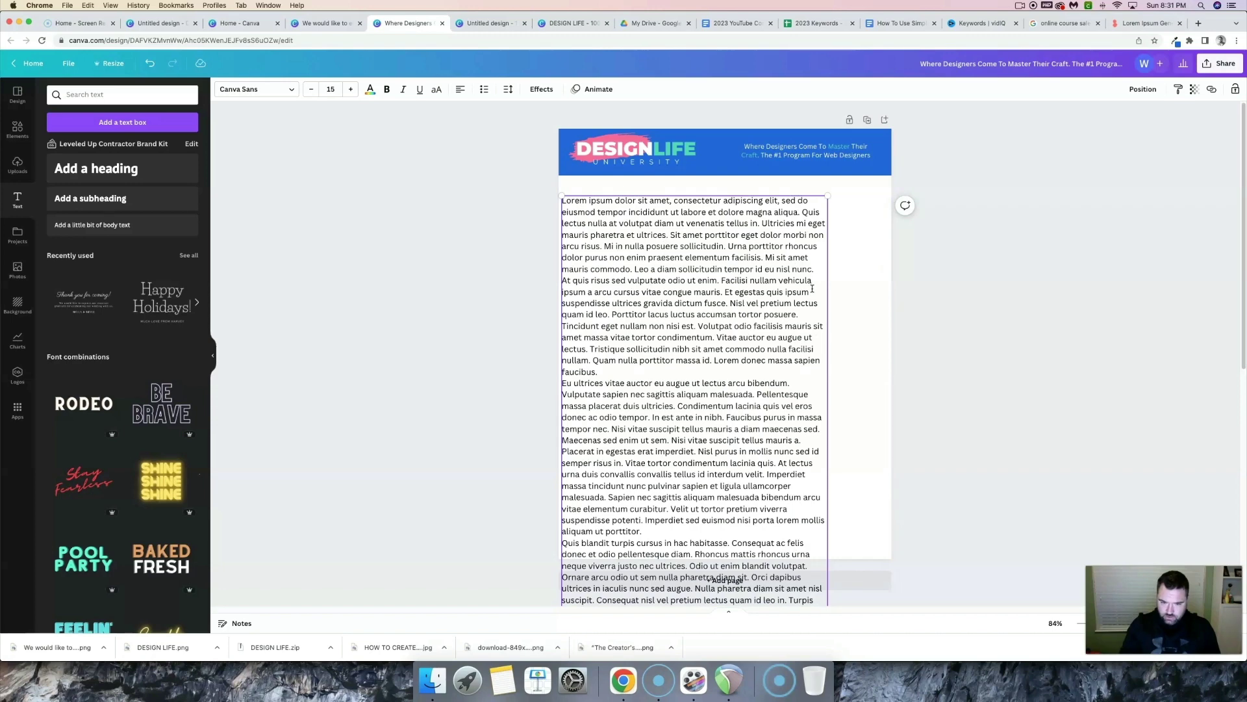
key("super+z")
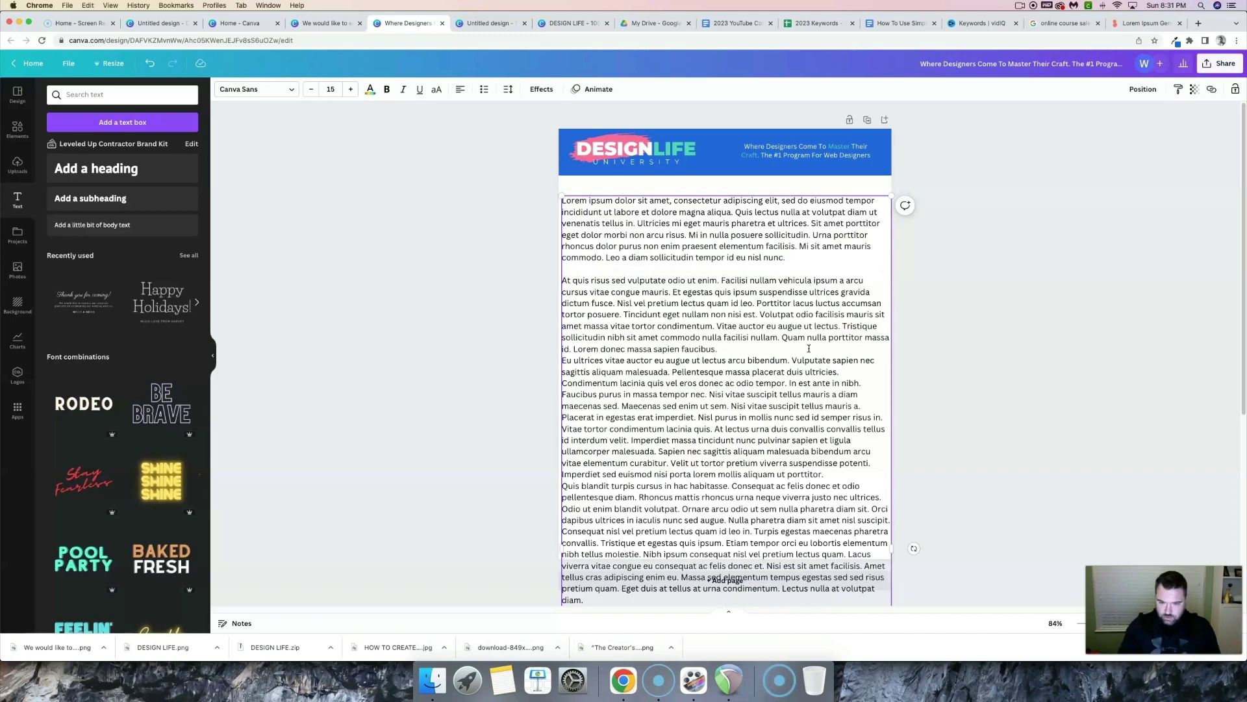
Insert blank lines before "Eu ultrices", "Nisl purus" and "Quis blandit", and delete all text from "Quis blandit" onward.
left_click(741, 349)
key("Return")
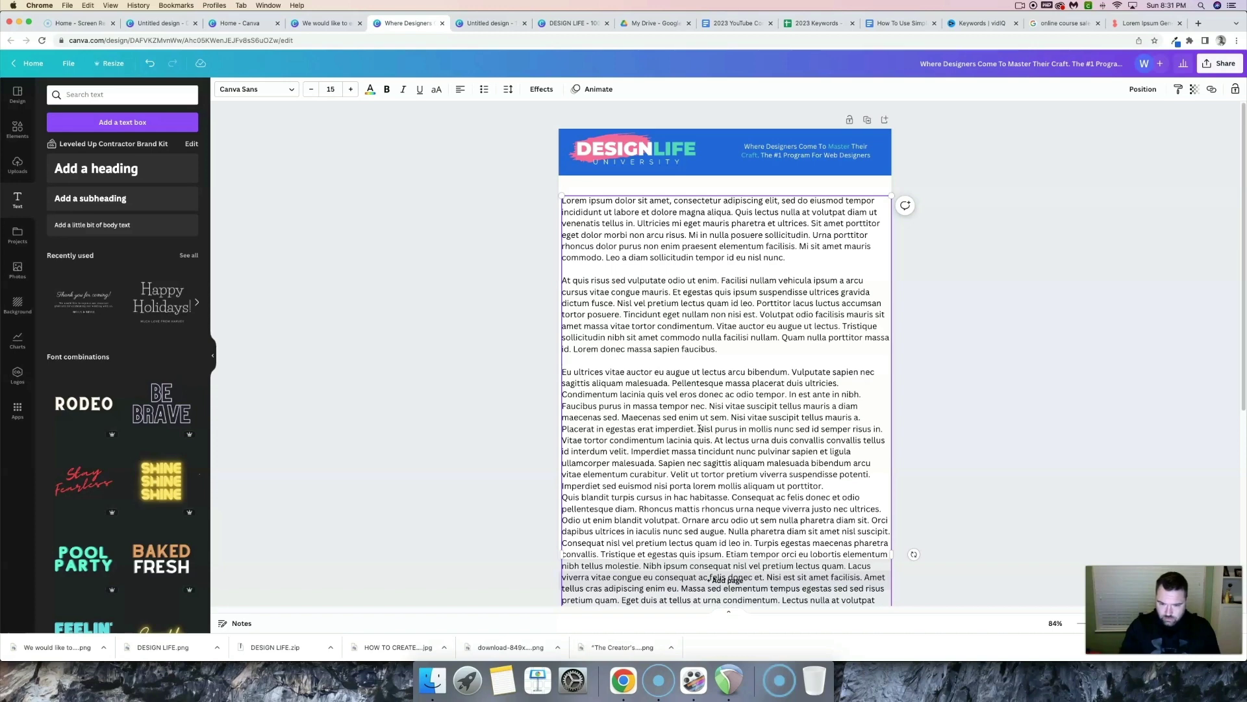
key("Return")
key("Return")
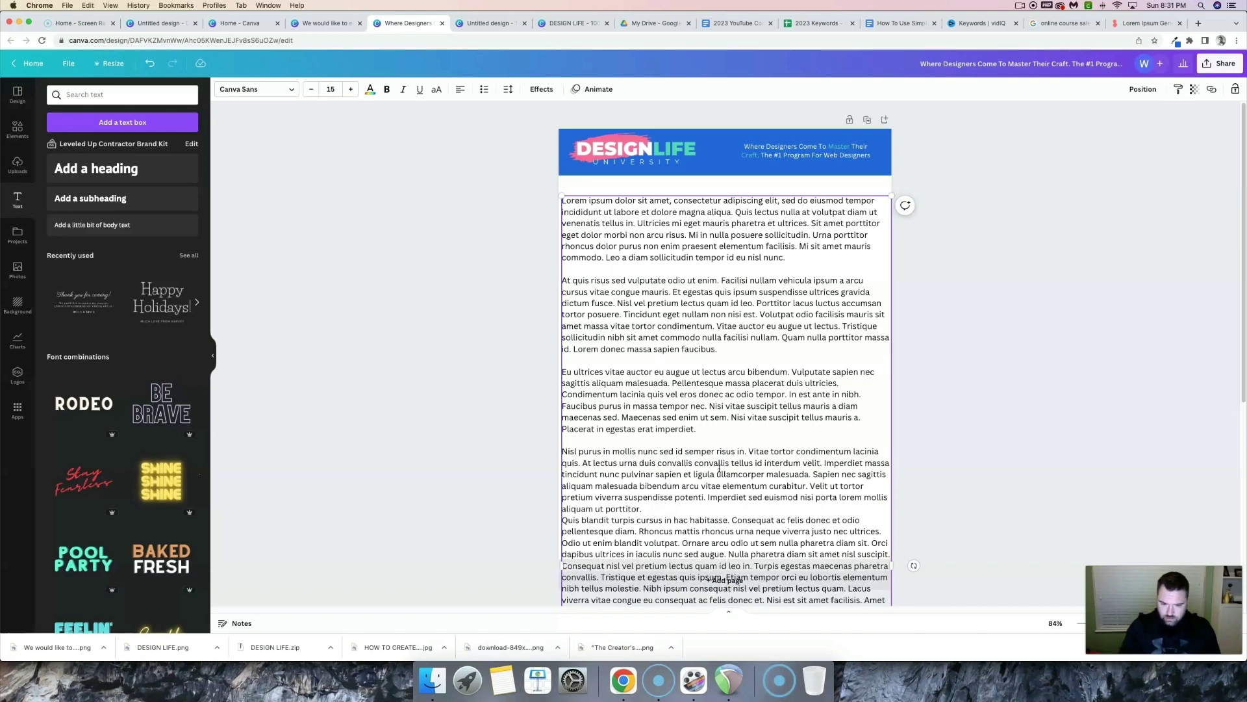
left_click(651, 509)
key("Return")
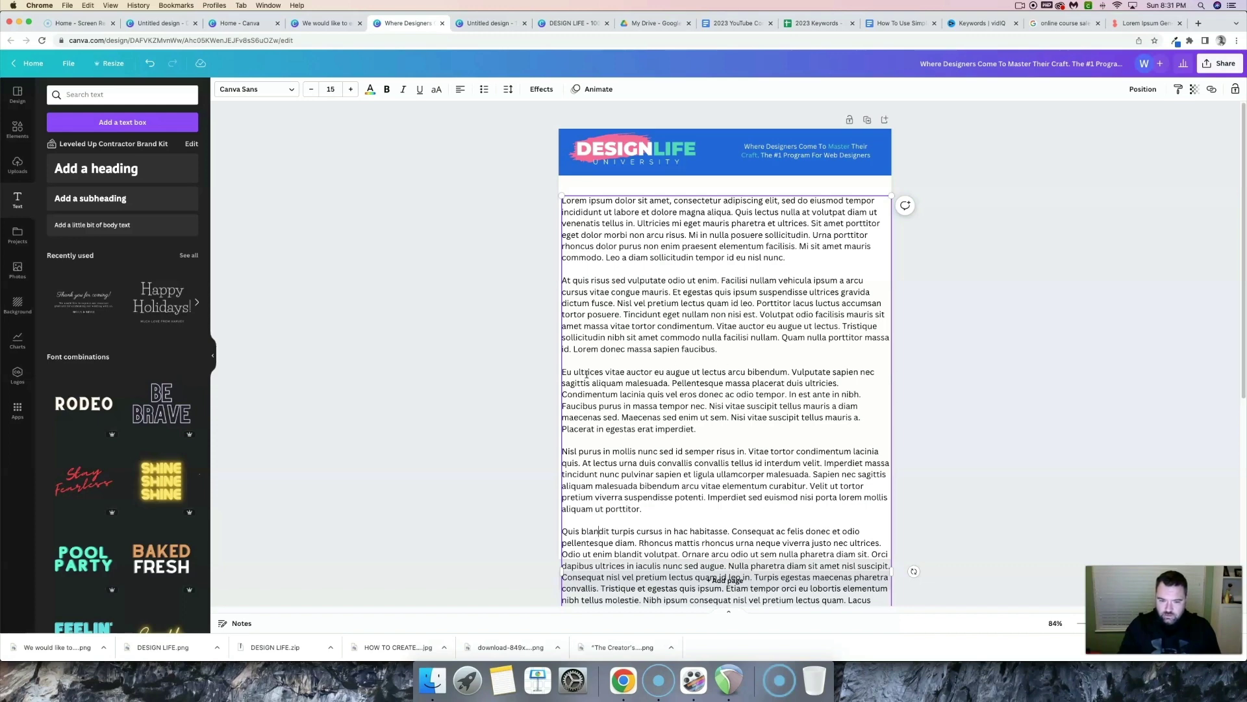
key("super+z")
Show the rulers and narrow the body text box to about 6.7 in wide, starting 1 in from the page's left edge.
left_click(65, 65)
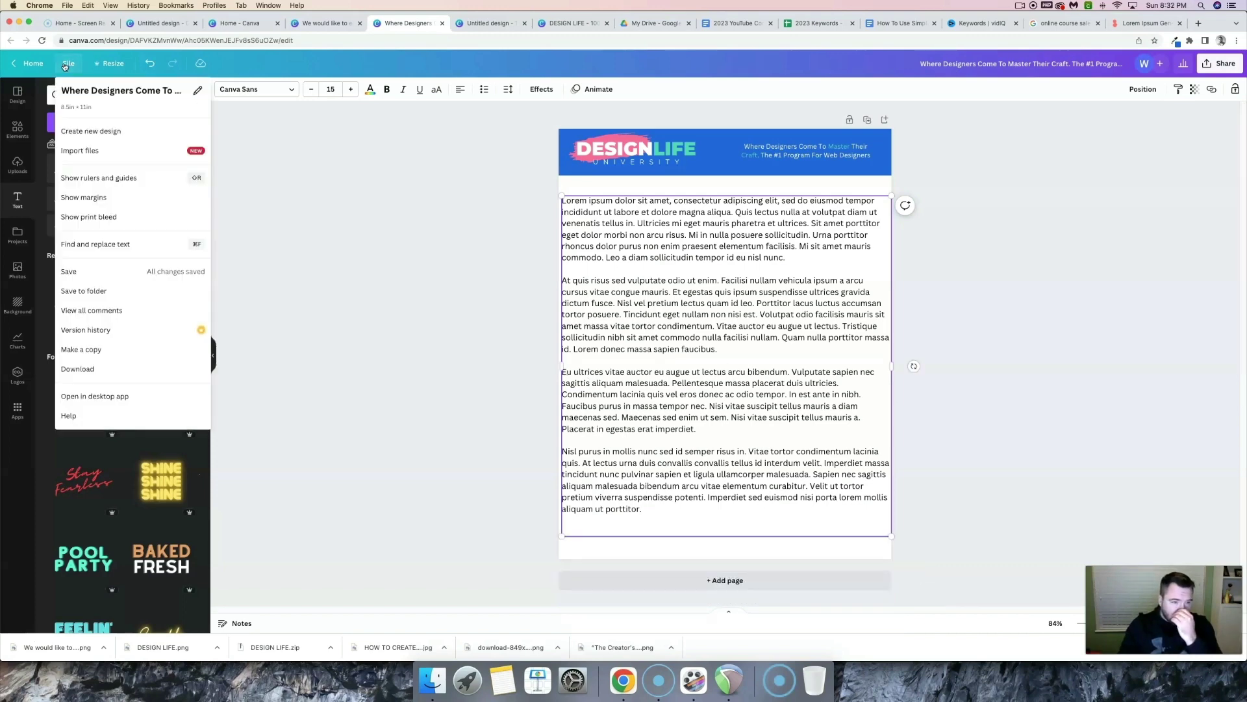
left_click(97, 179)
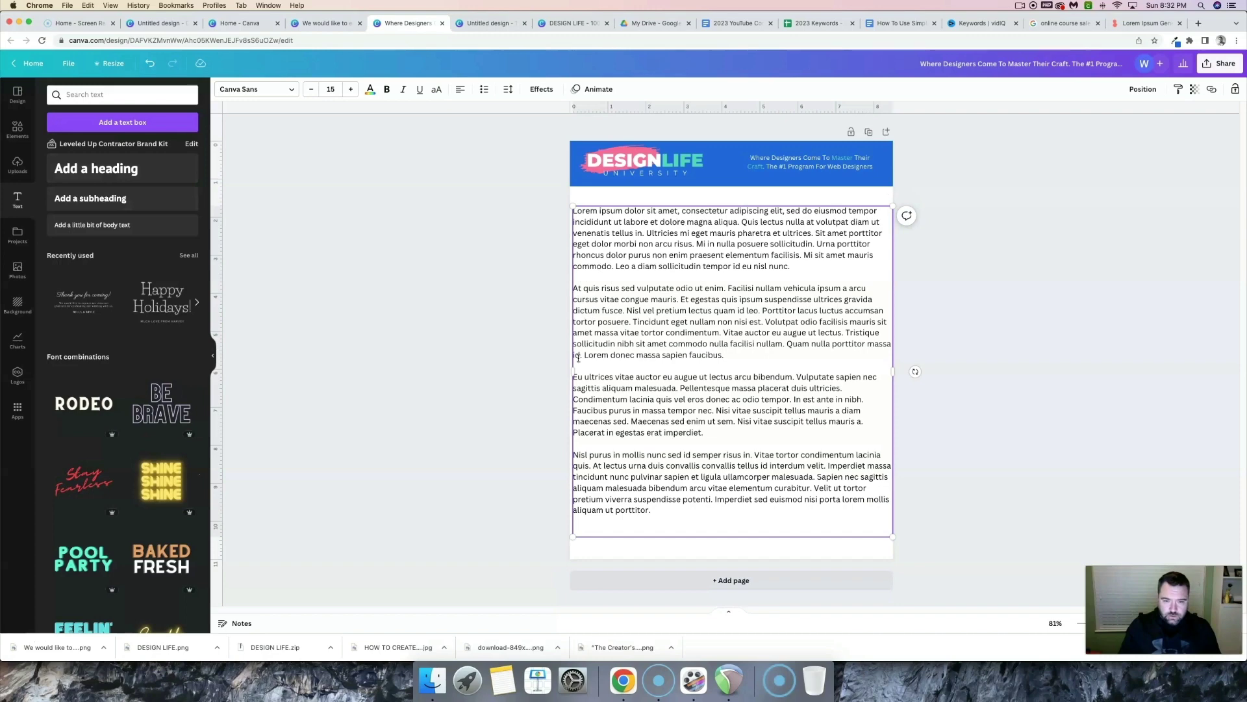
left_click_drag(573, 372, 606, 375)
left_click_drag(893, 383, 862, 387)
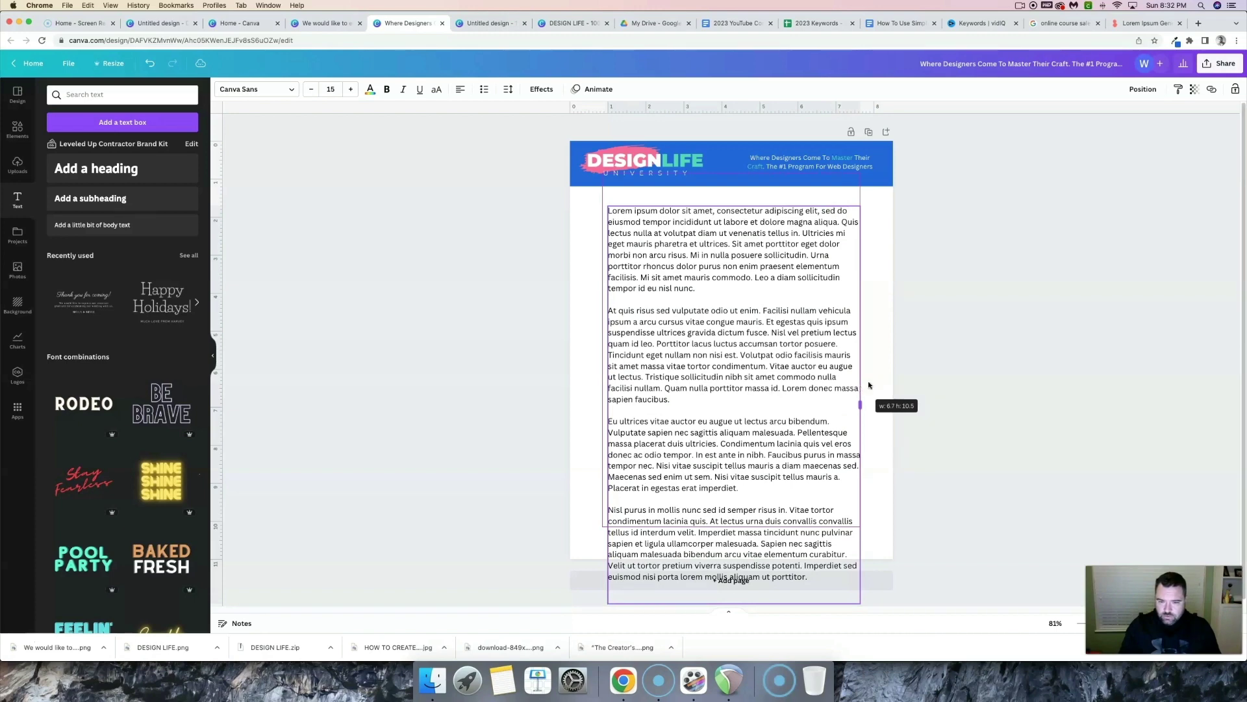
left_click_drag(869, 386, 868, 385)
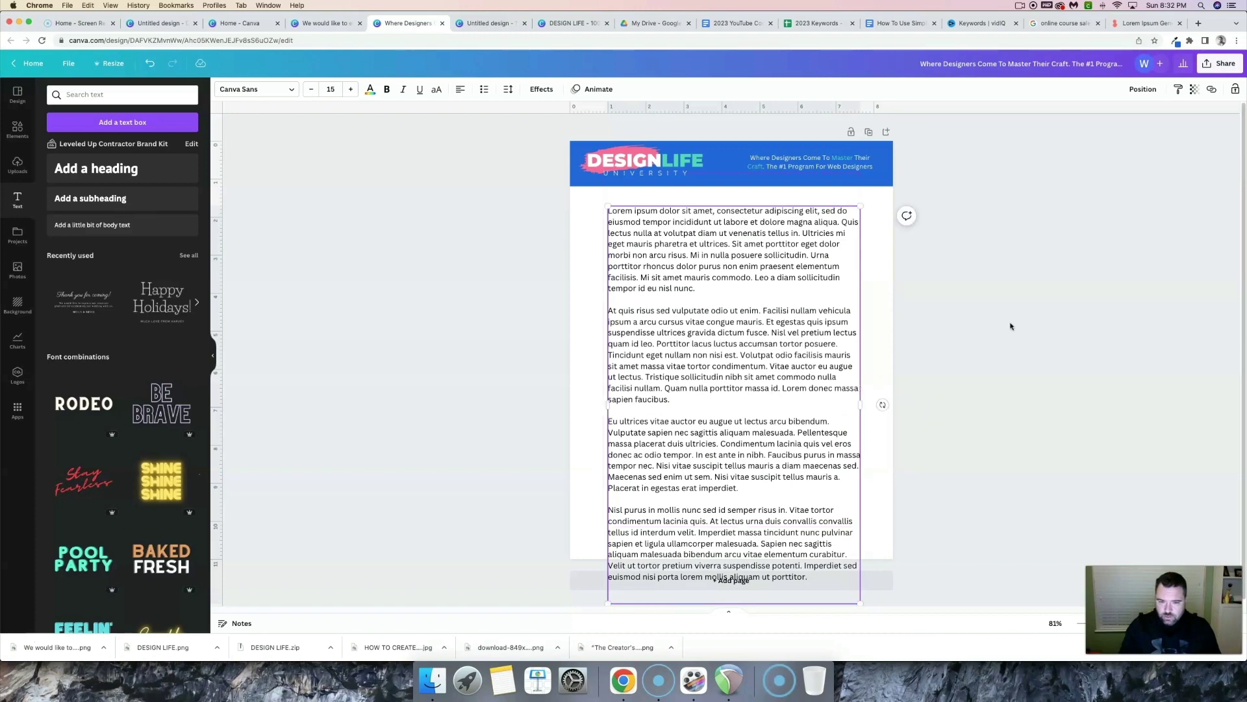
Set the font size of all the body text to 14.
double_click(786, 316)
key("super+a")
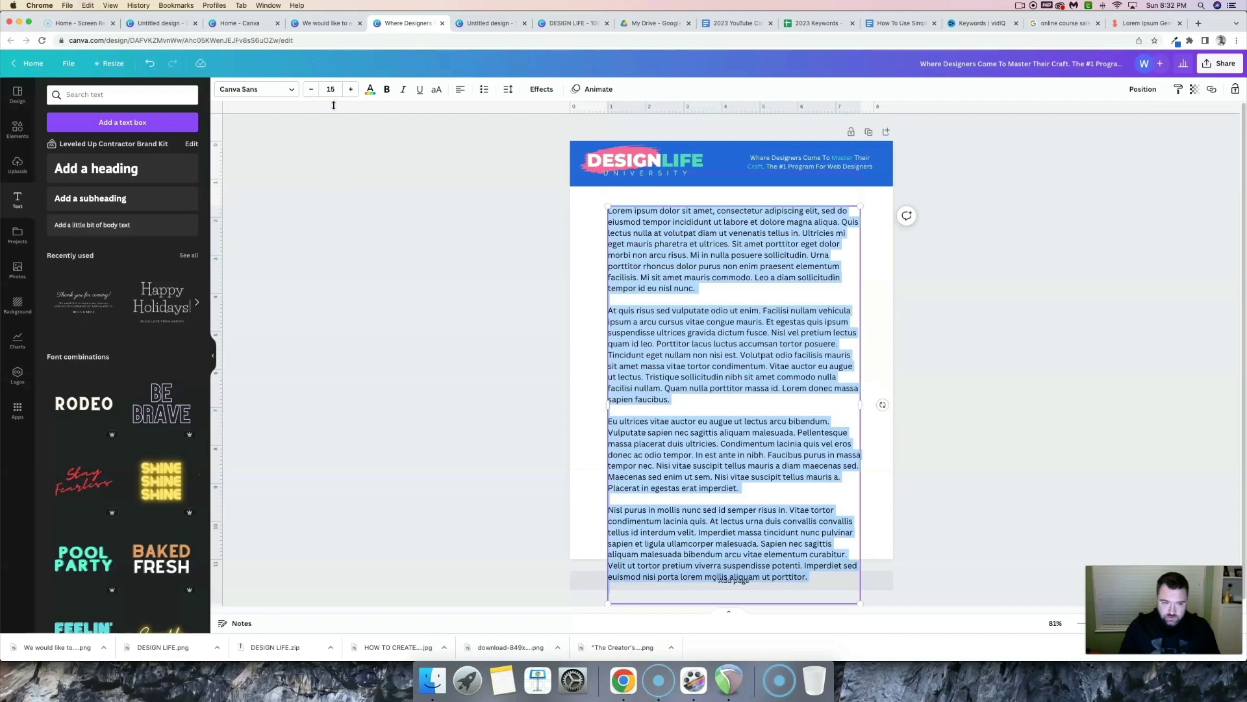
left_click(311, 89)
left_click(311, 89)
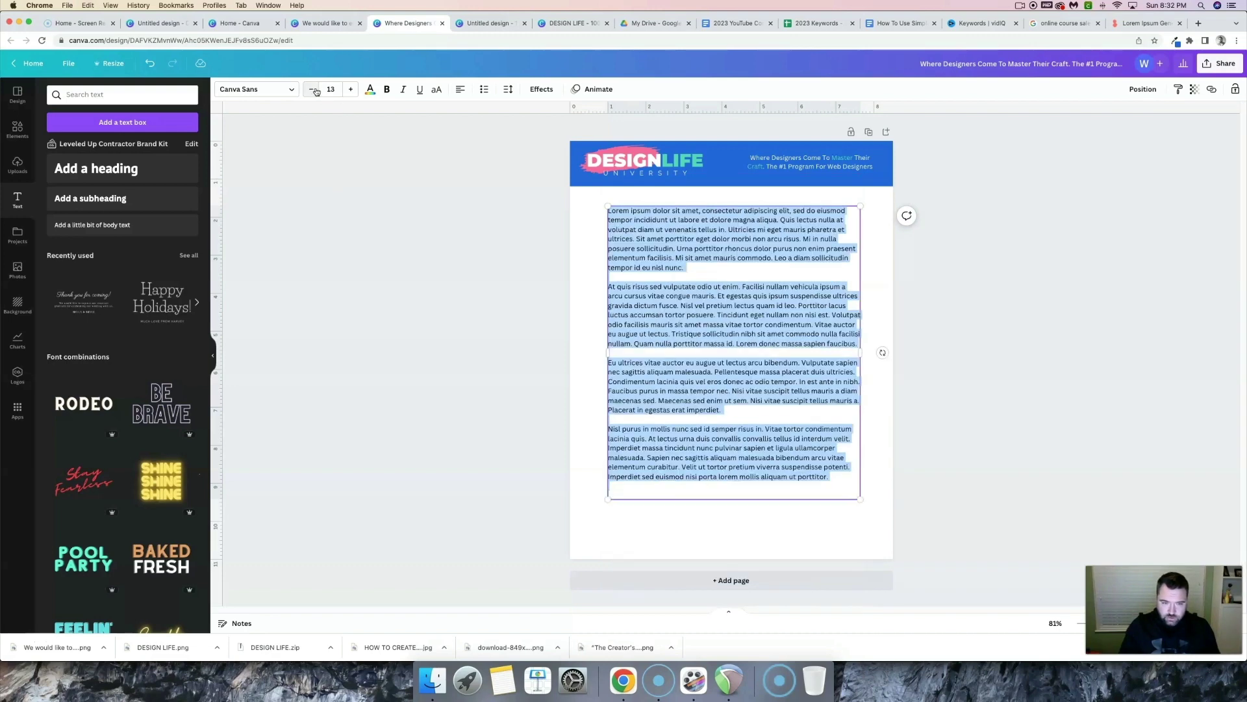
left_click(351, 89)
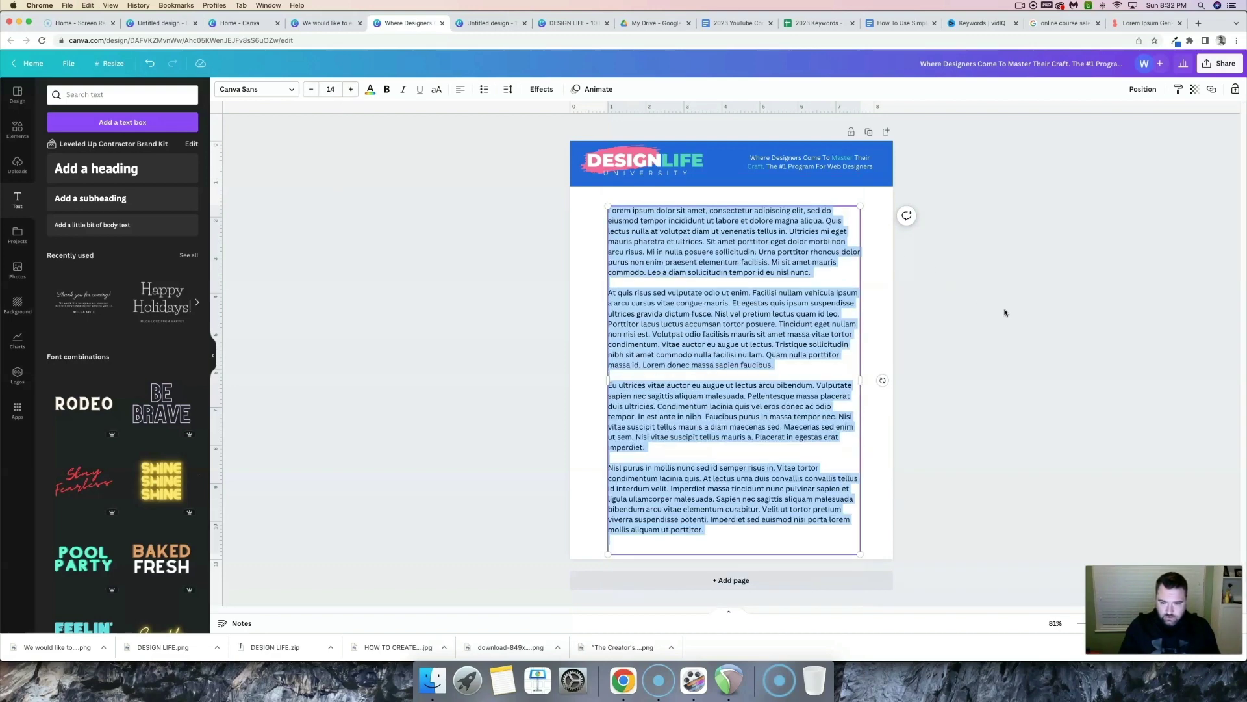
left_click(1004, 312)
Move the body text slightly lower and delete its last lines from "bibendum arcu vitae" to "aliquam ut porttitor.".
left_click_drag(770, 262, 768, 282)
left_click(793, 527)
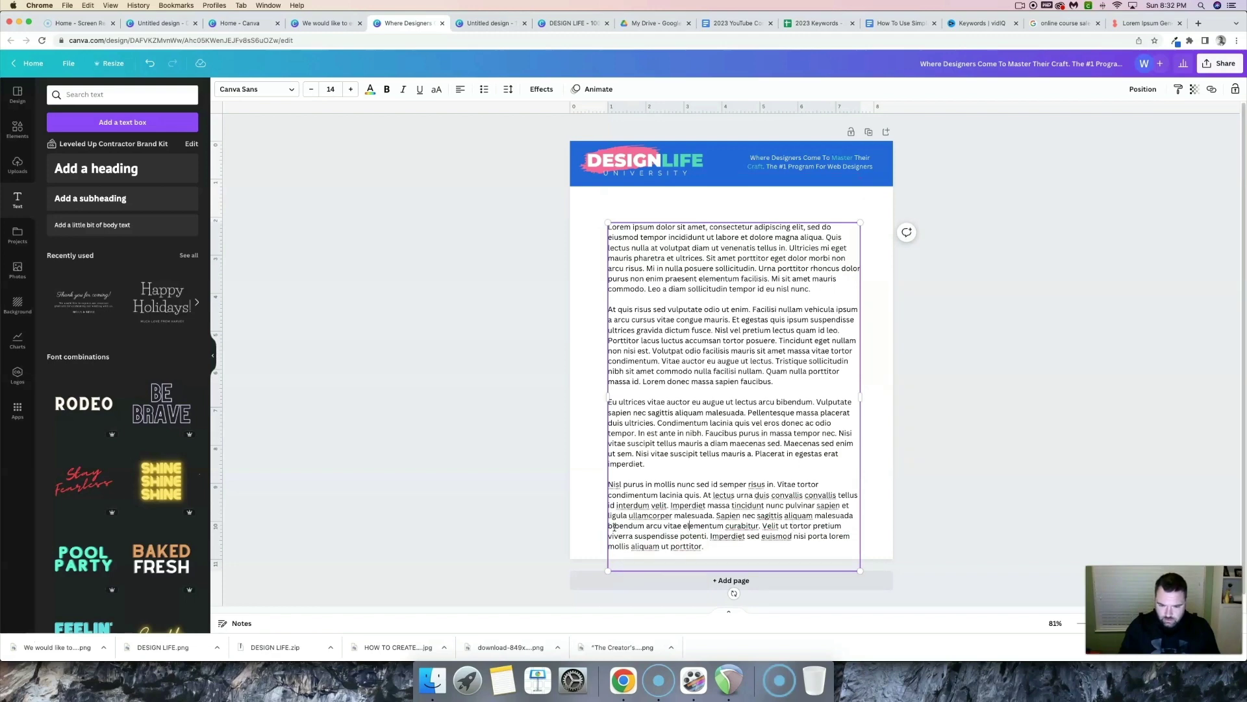
left_click_drag(609, 527, 783, 551)
key("BackSpace")
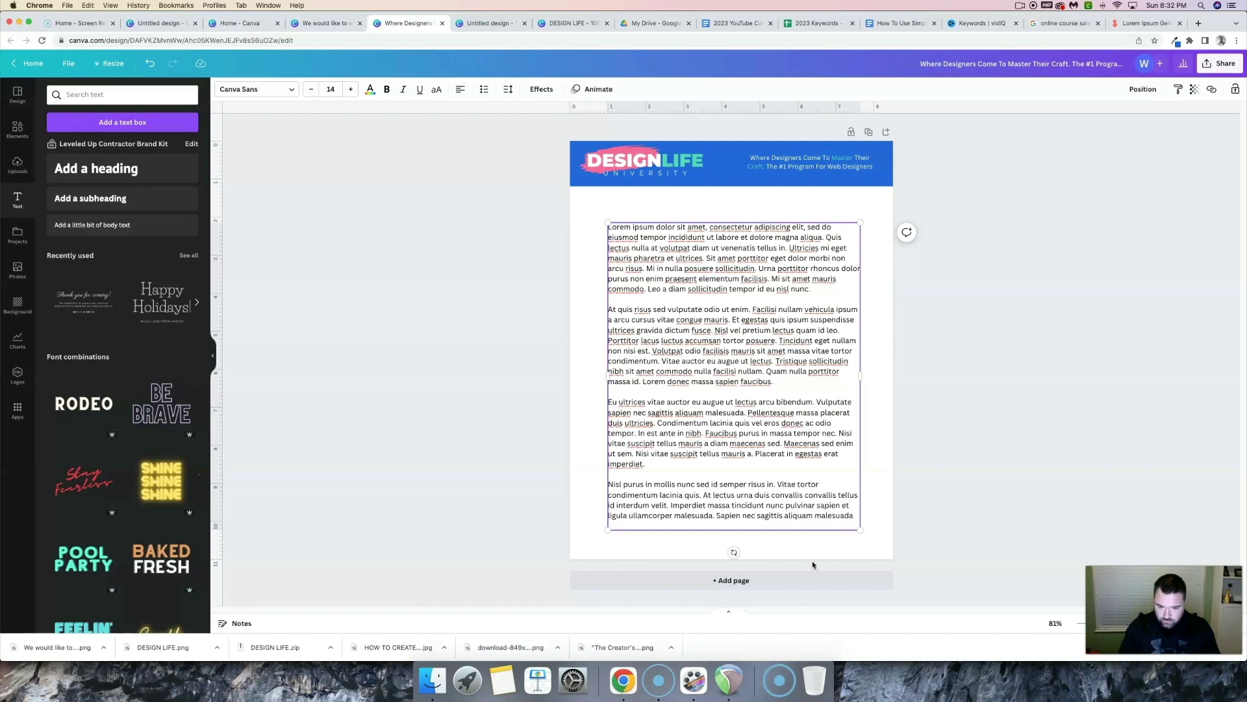
left_click(1016, 484)
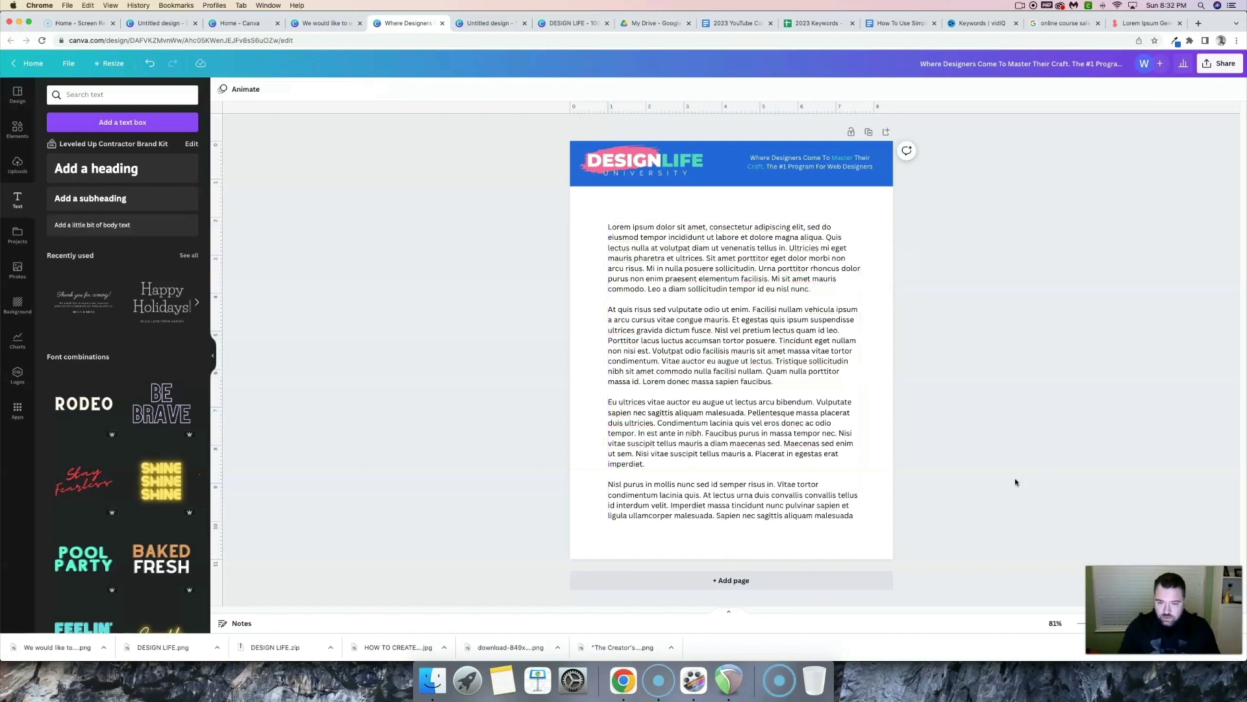
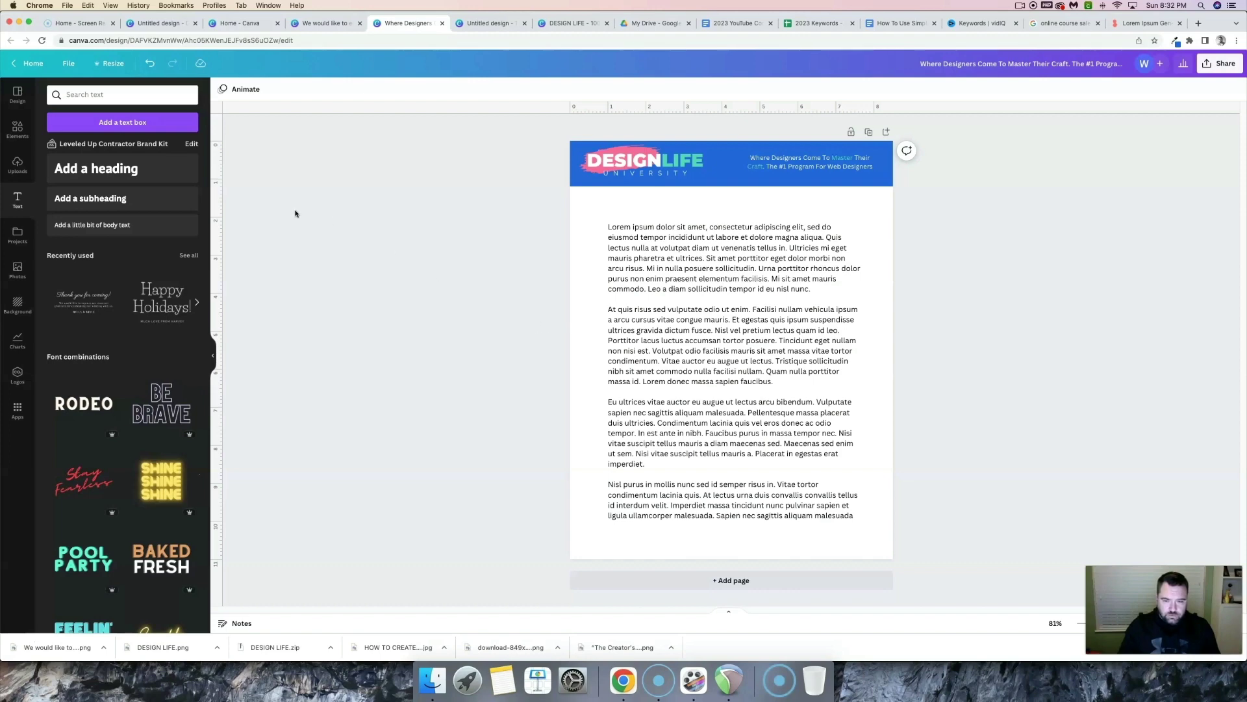
Add a heading text box to the page and set its font to Montserrat Extra-Bold.
left_click(94, 169)
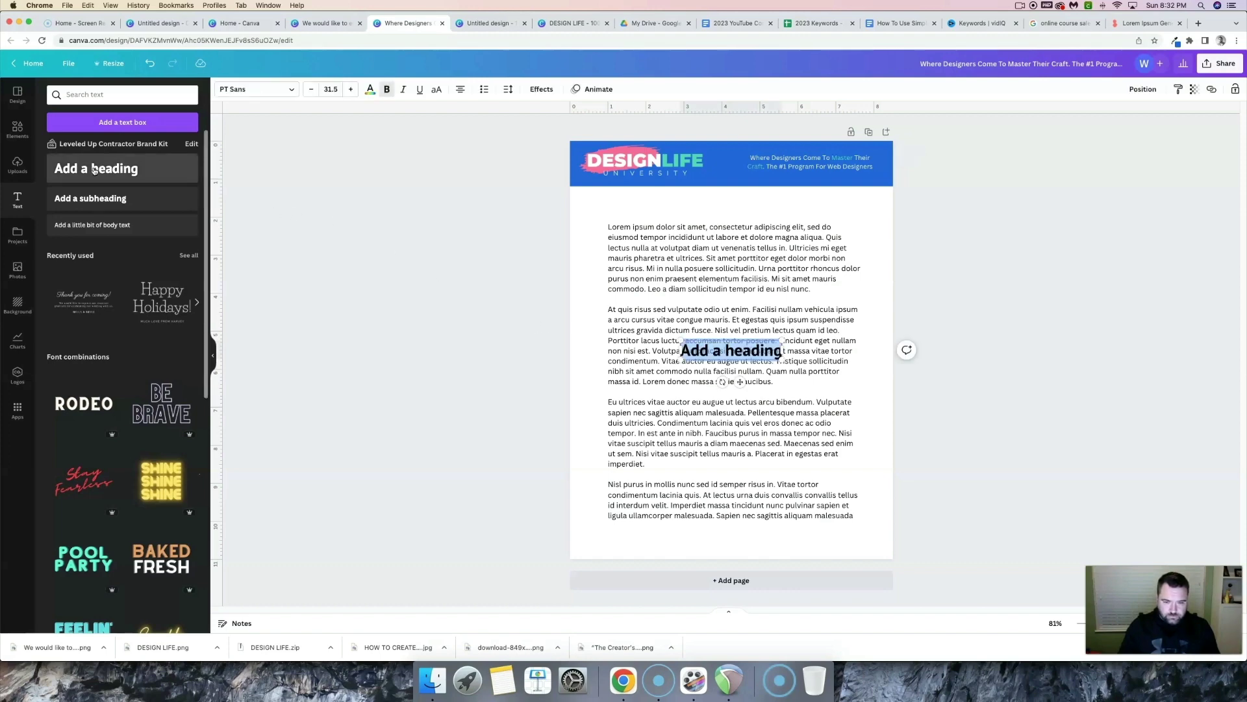
left_click(82, 203)
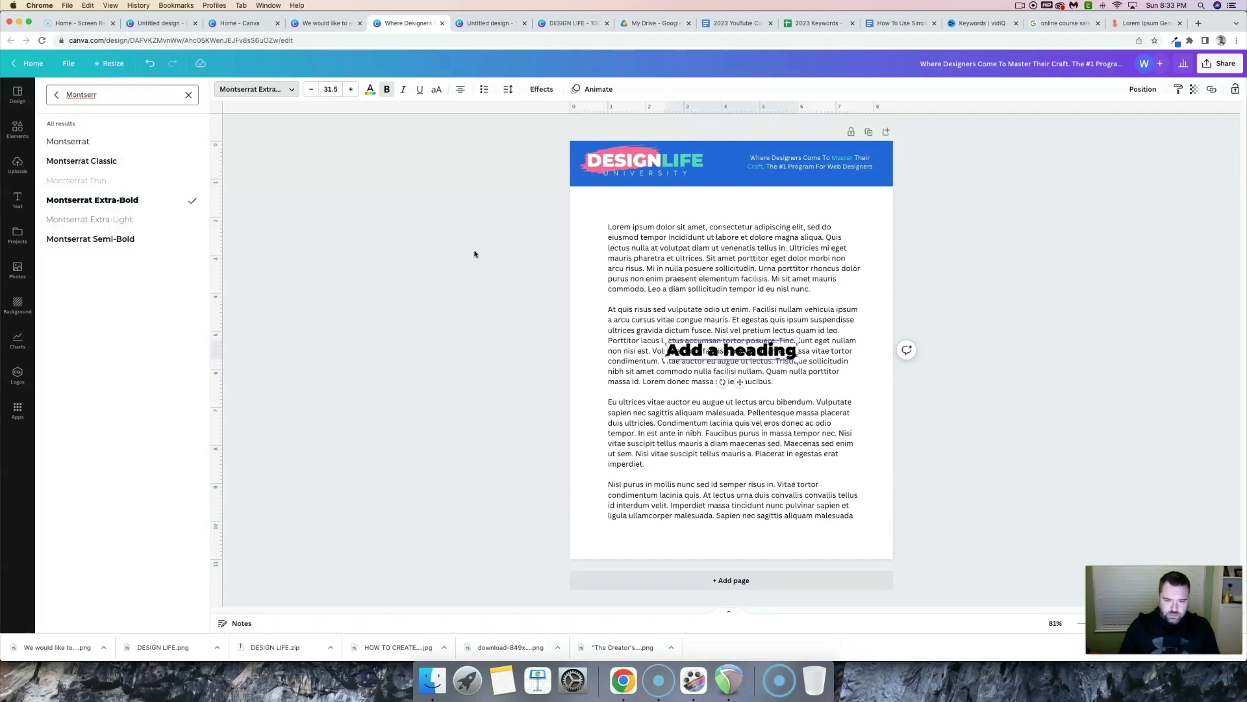
Move the heading above the body text and replace its wording with "Get Started With Design".
left_click_drag(739, 383, 682, 237)
double_click(667, 203)
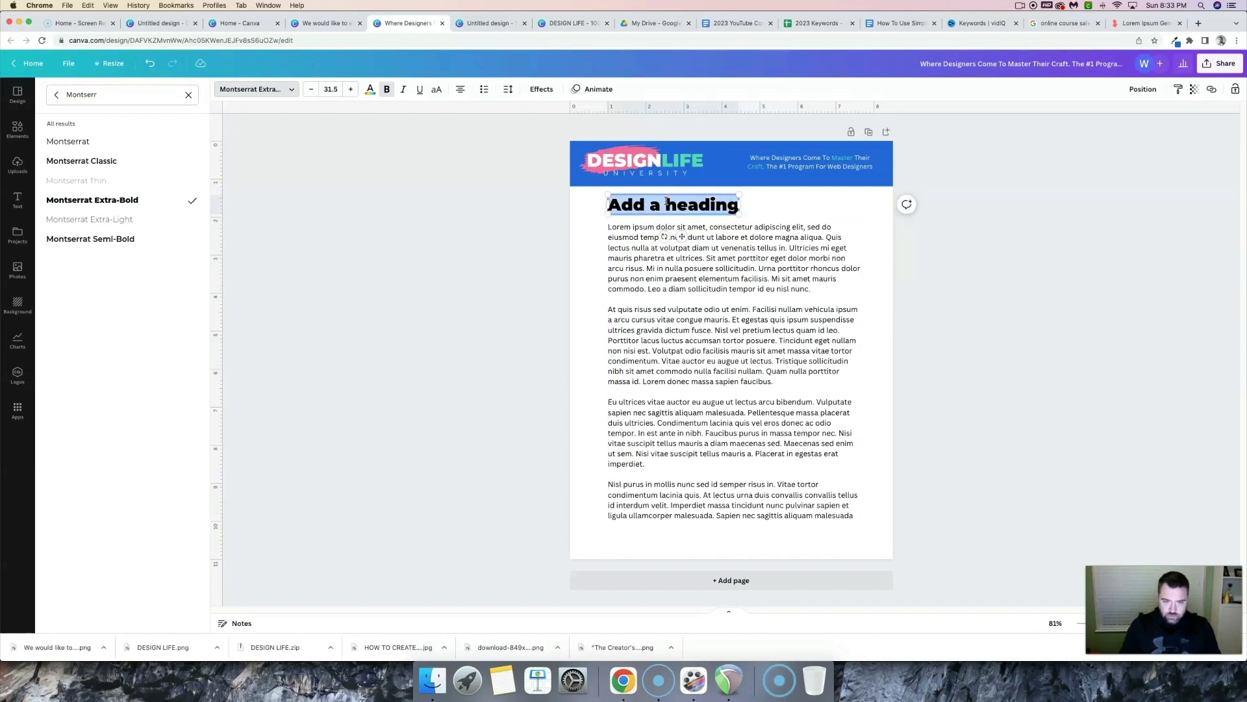
type("Get Star")
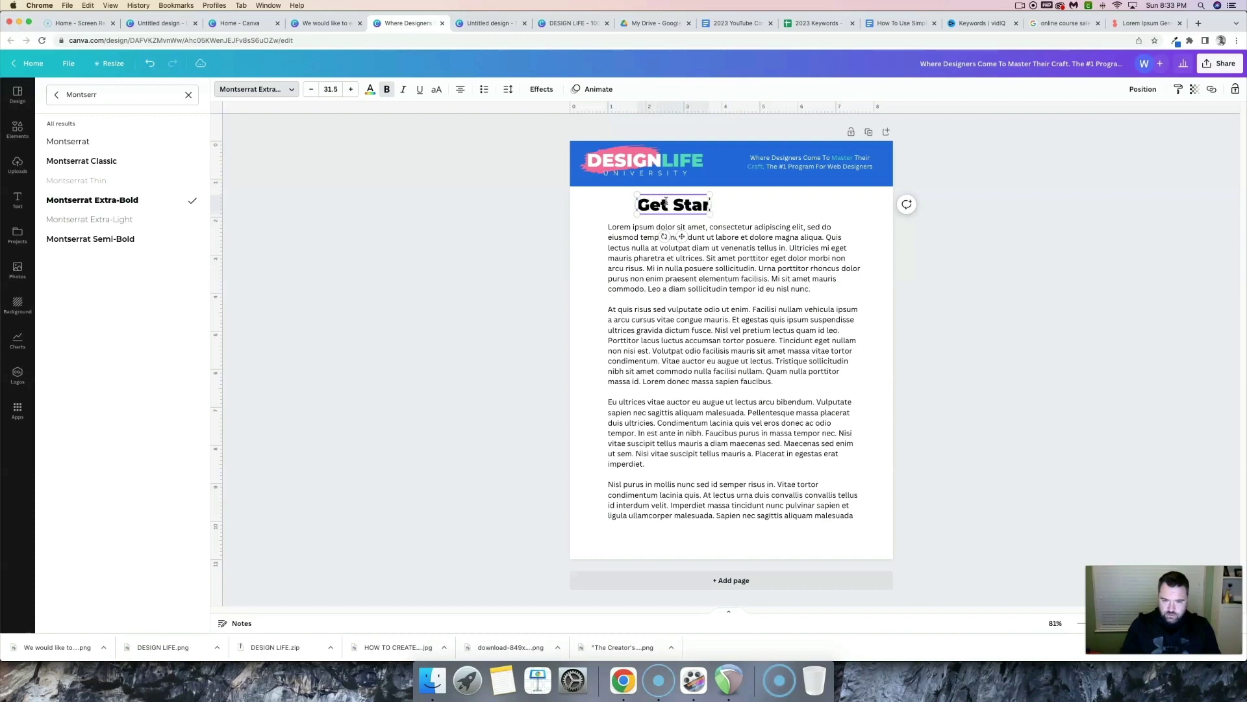
type("ted With Design")
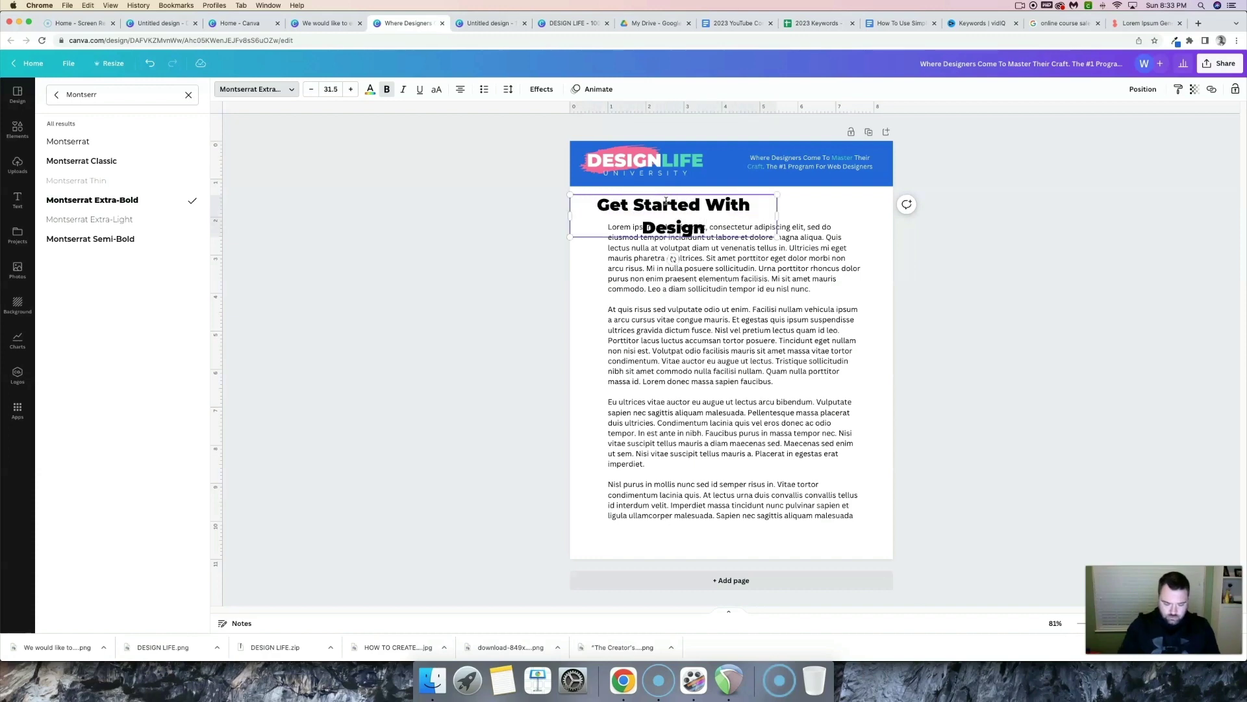
Set the heading's font size to 20 and align its left edge with the body text, just above the first paragraph.
key("super+a")
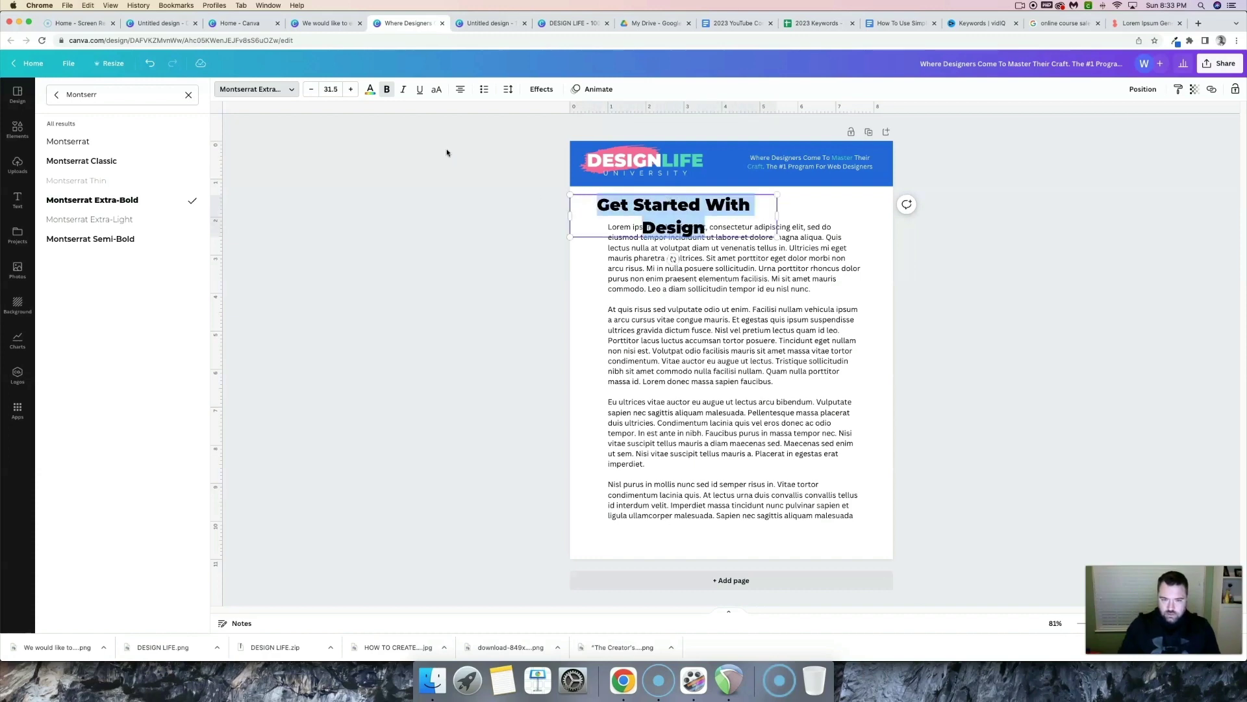
left_click(331, 90)
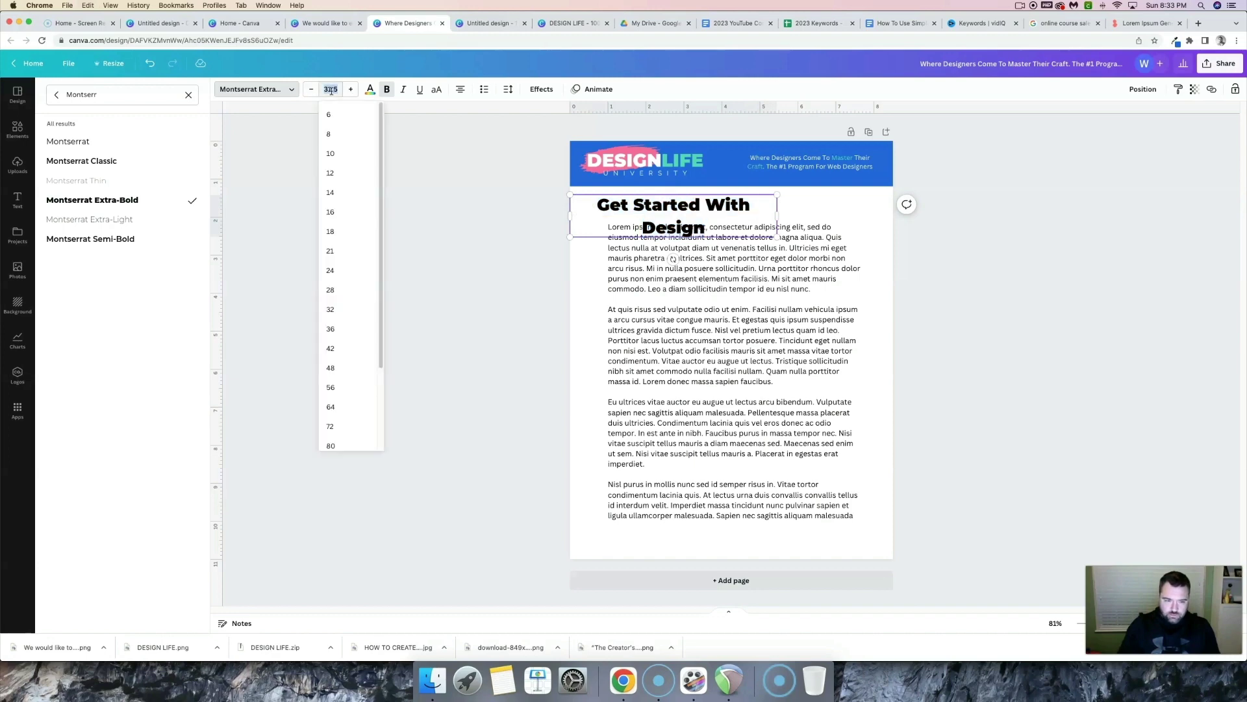
type("20")
key("Return")
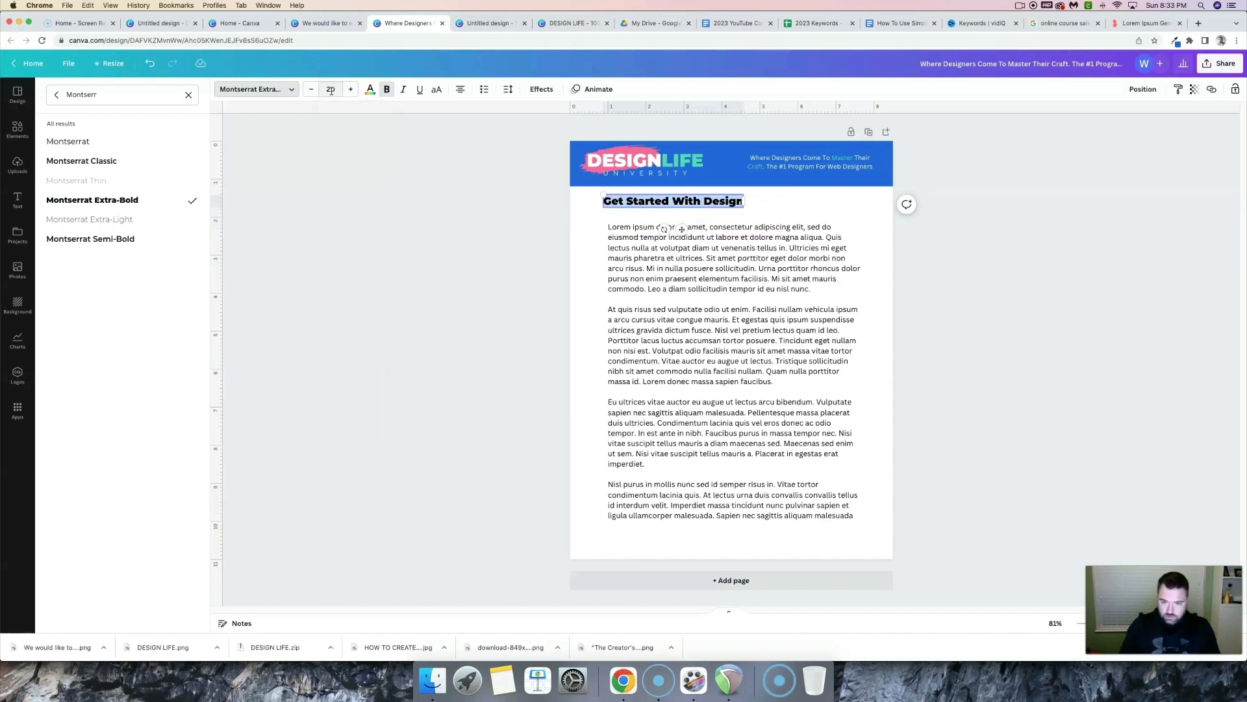
left_click(1059, 240)
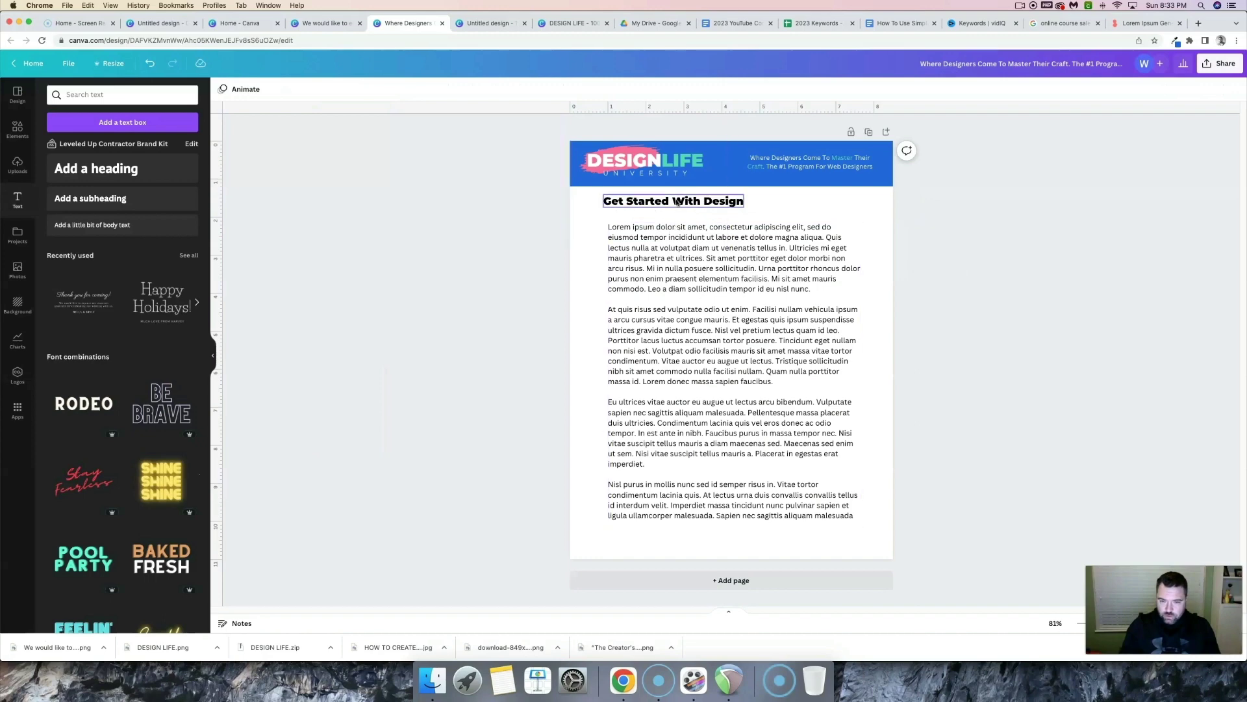
left_click_drag(678, 203, 680, 208)
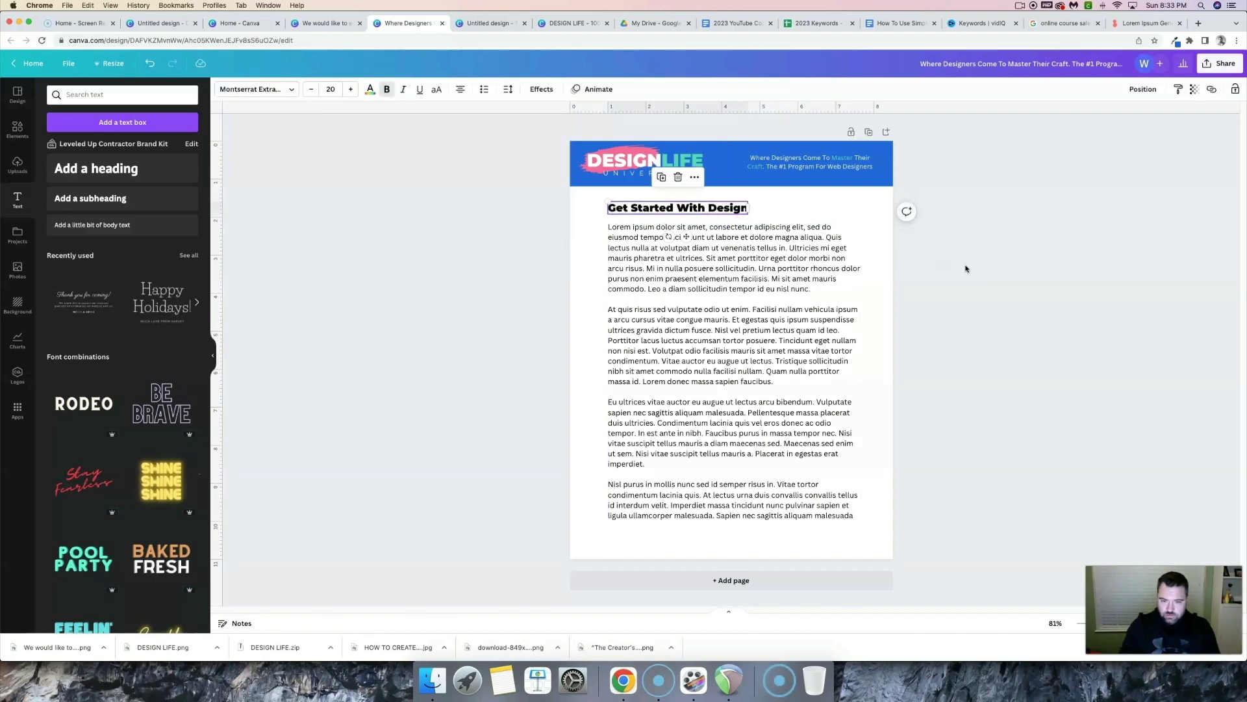
left_click(992, 280)
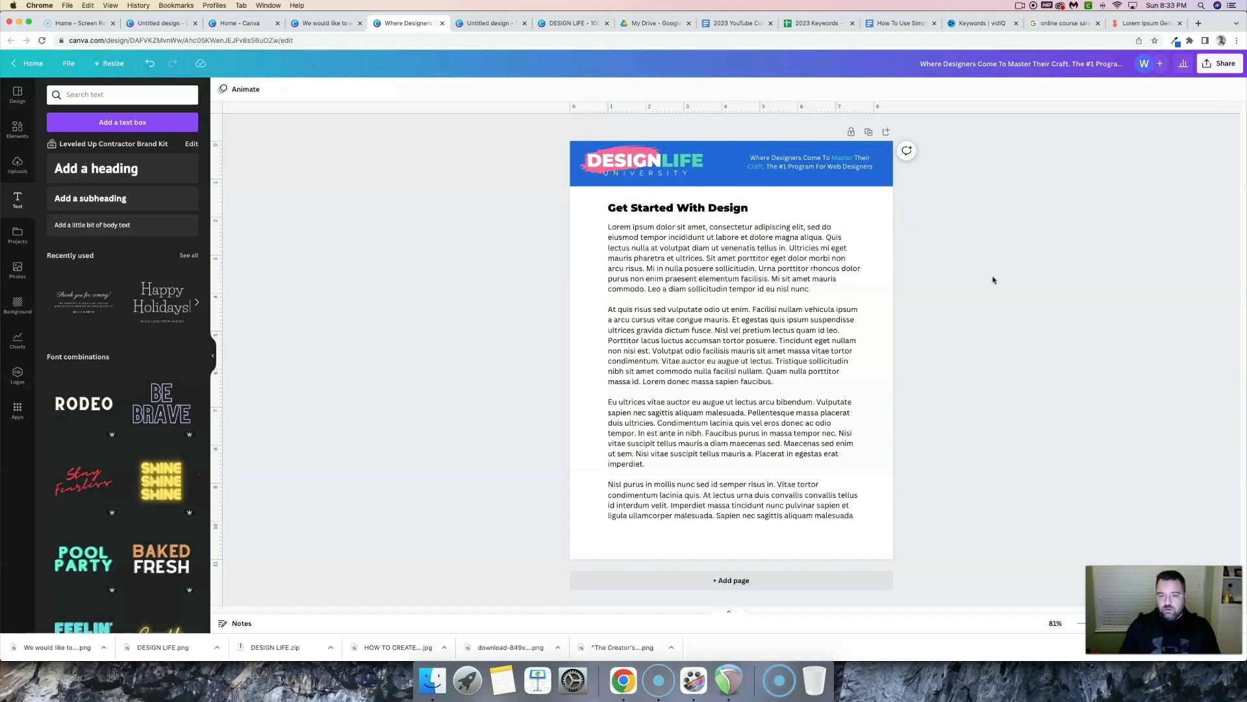
Add a square shape, stretch it into a thin footer bar across the page's bottom edge, and color it the document's mint green.
left_click(17, 130)
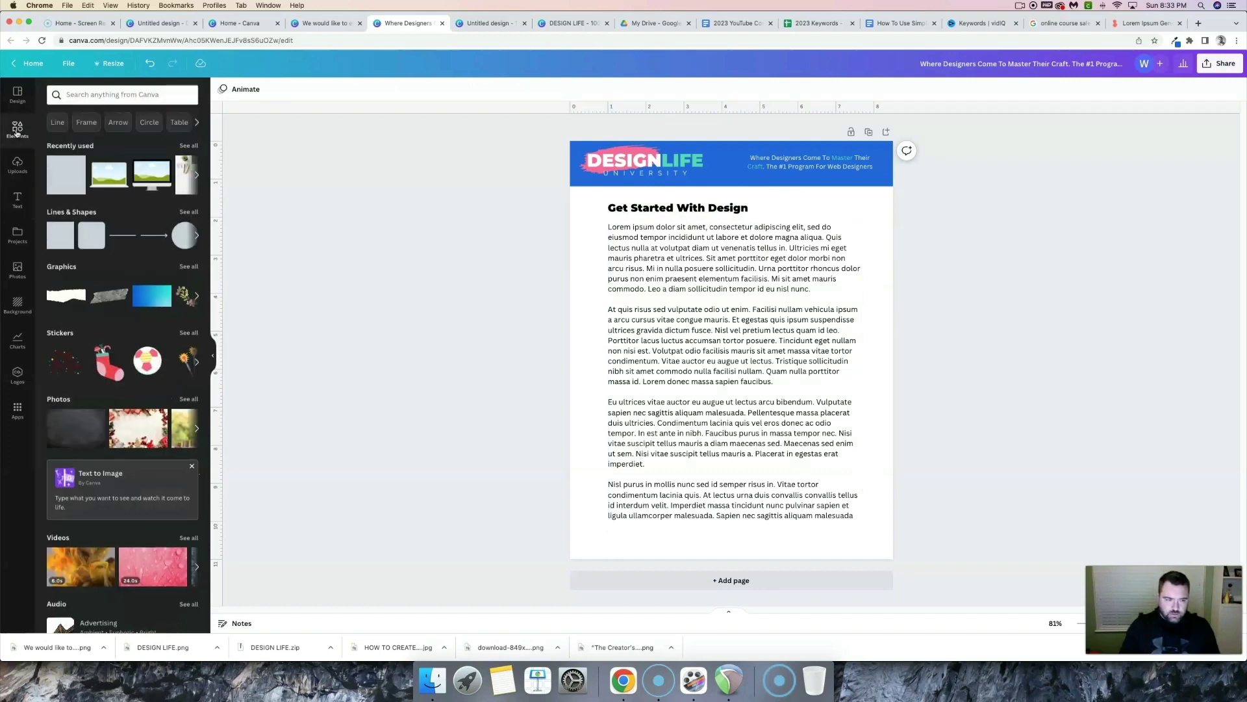
left_click(60, 235)
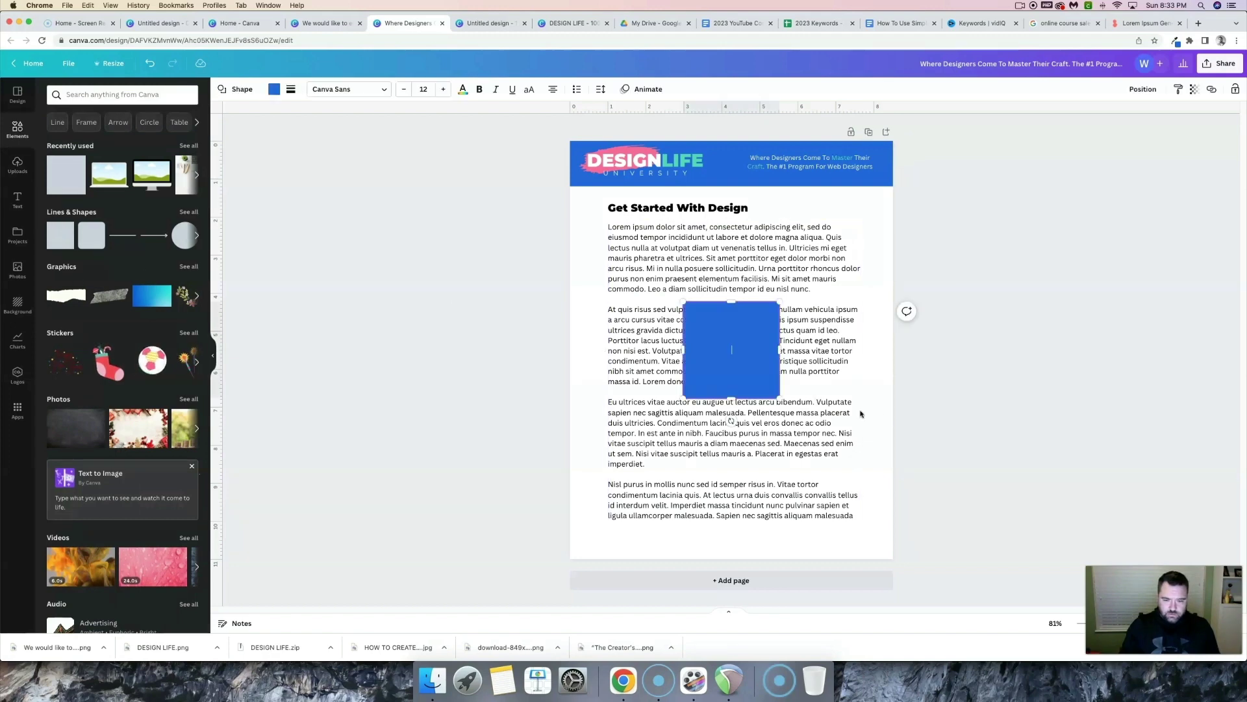
left_click_drag(754, 346, 958, 597)
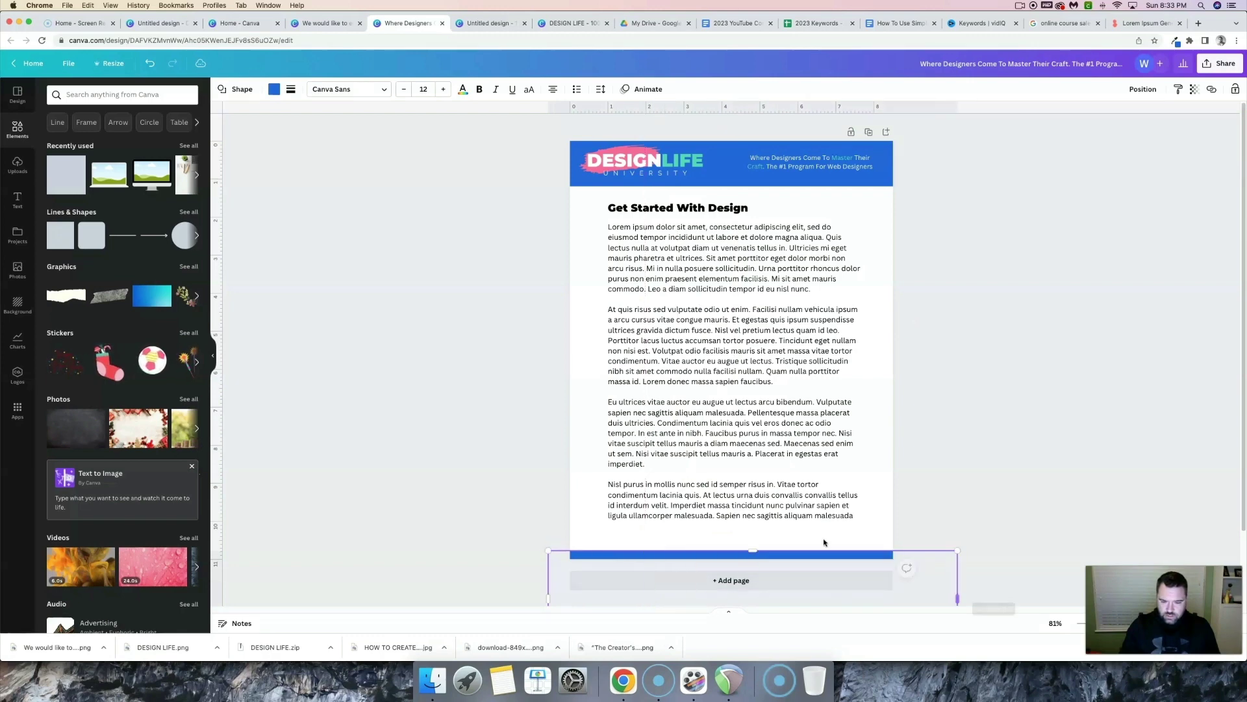
left_click(273, 89)
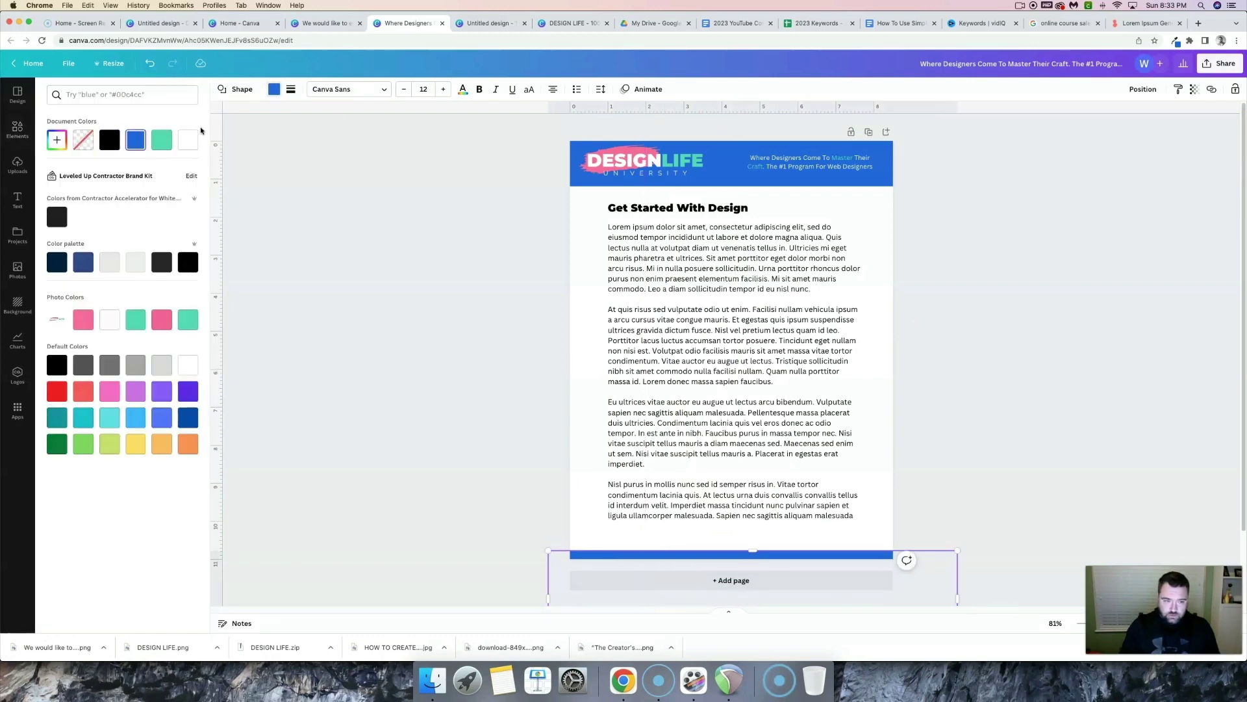
left_click(162, 139)
key("Escape")
key("Escape")
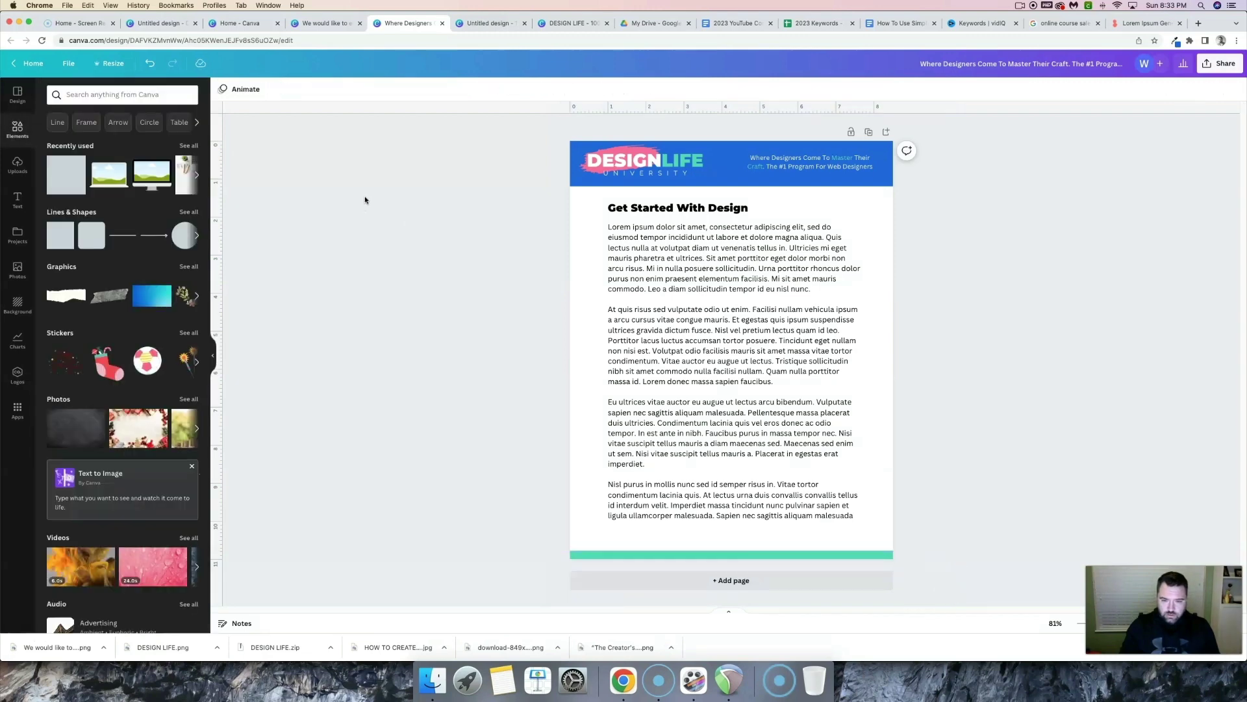
Download the letter document as a PNG and return to the 1920 x 1080 px device mockup design.
left_click(1224, 64)
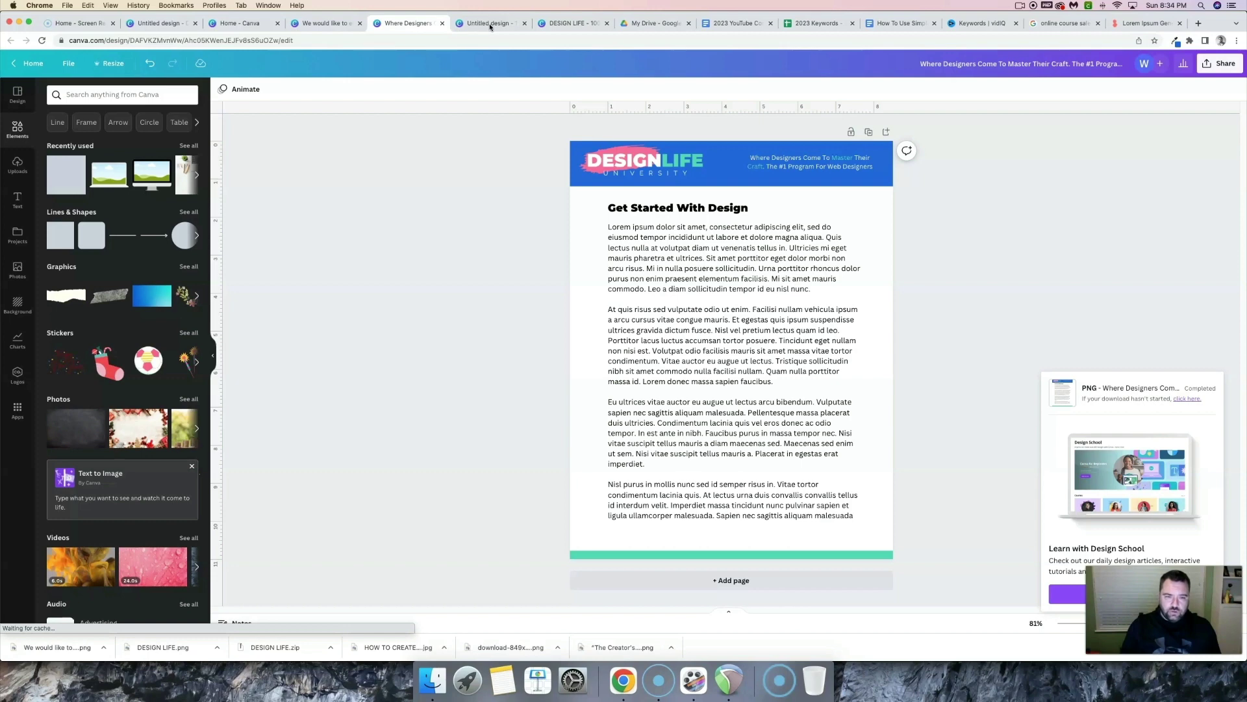
left_click(485, 24)
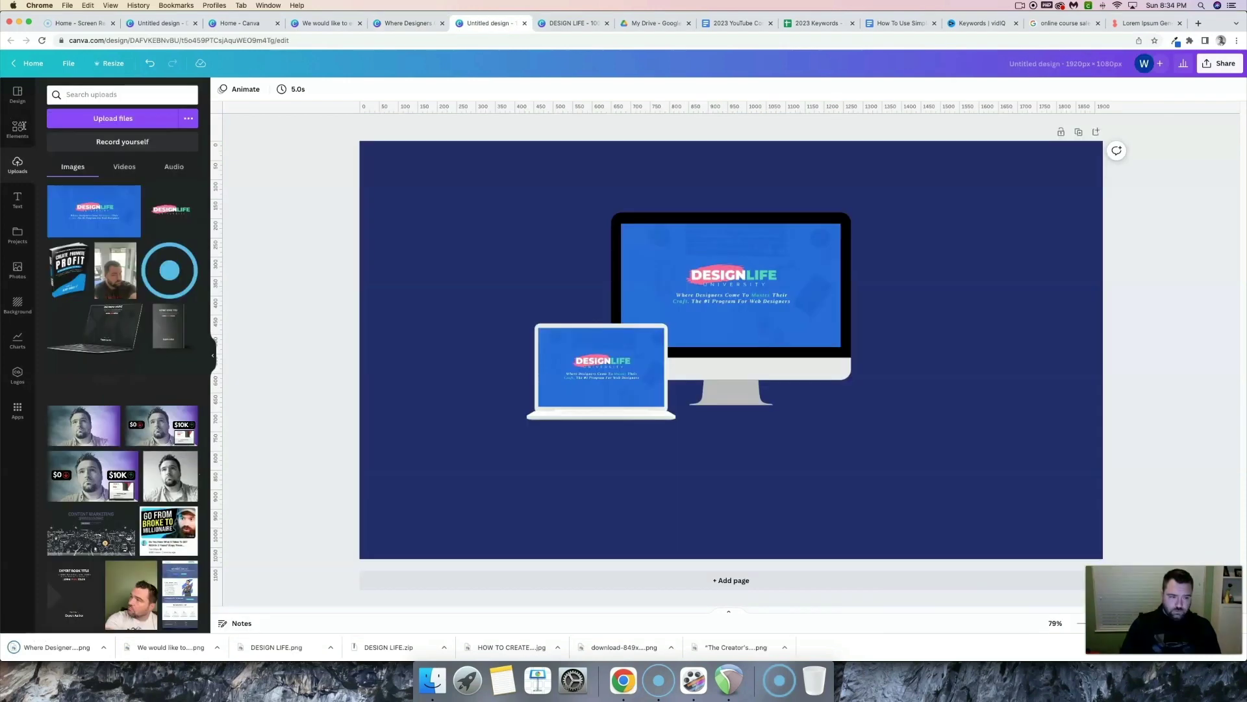
Search the elements for "tablet frame" and add the black portrait tablet frame to the mockup.
left_click(18, 129)
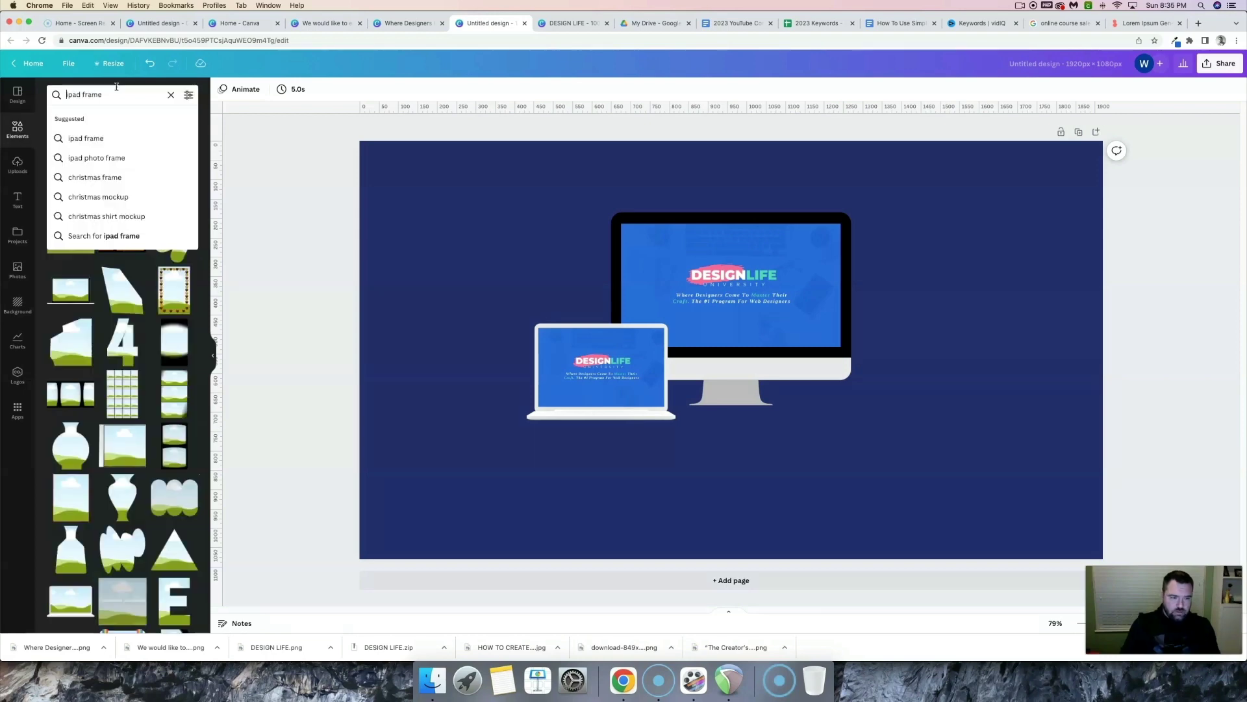
left_click(84, 134)
left_click(116, 89)
type("t")
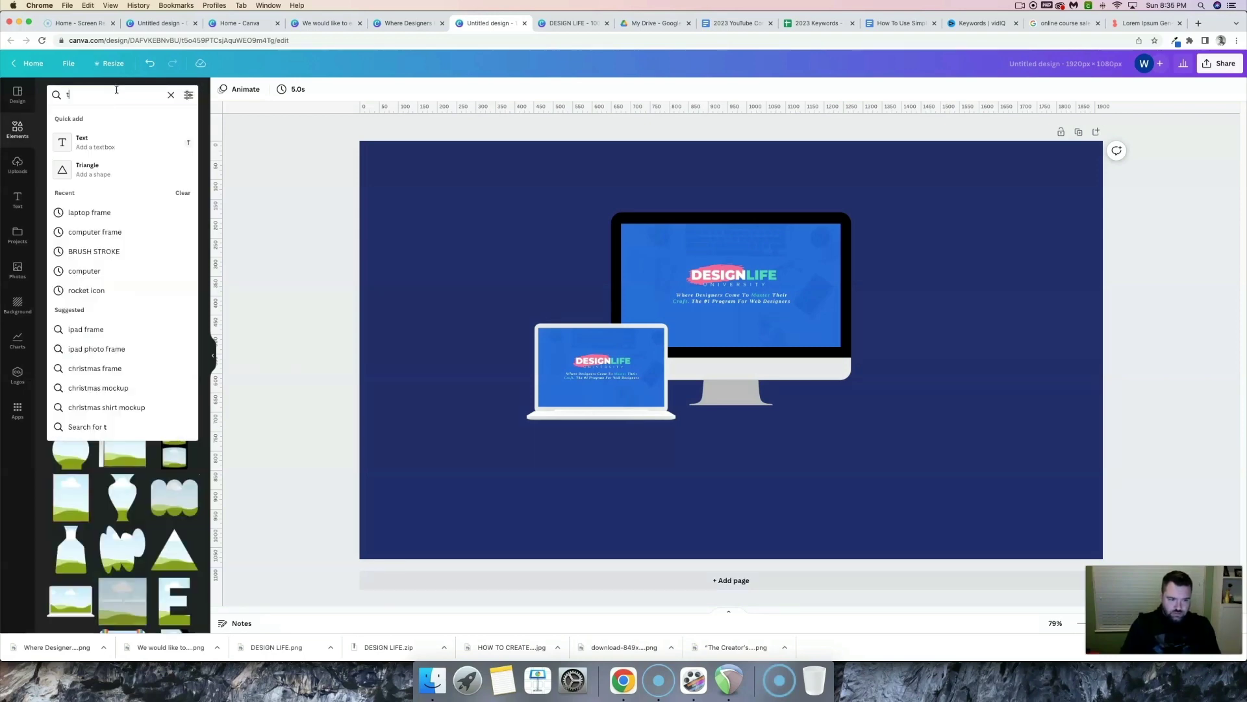
type("ablet frame")
key("Return")
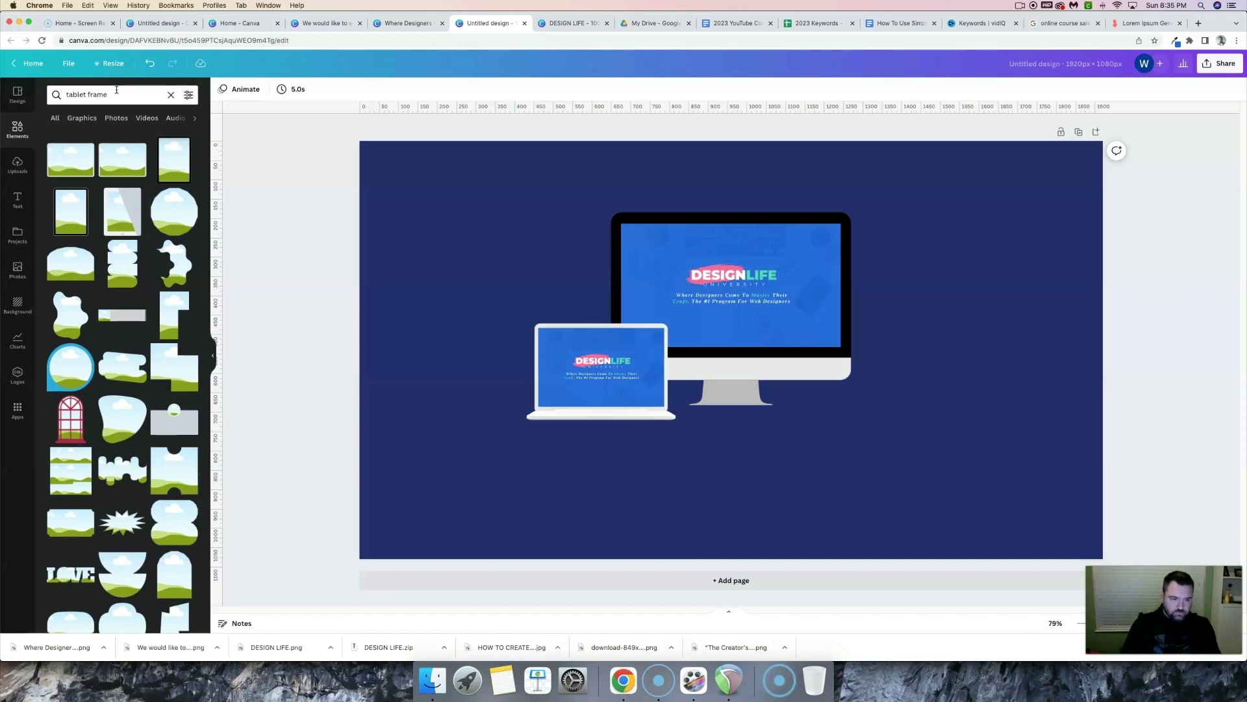
left_click(178, 155)
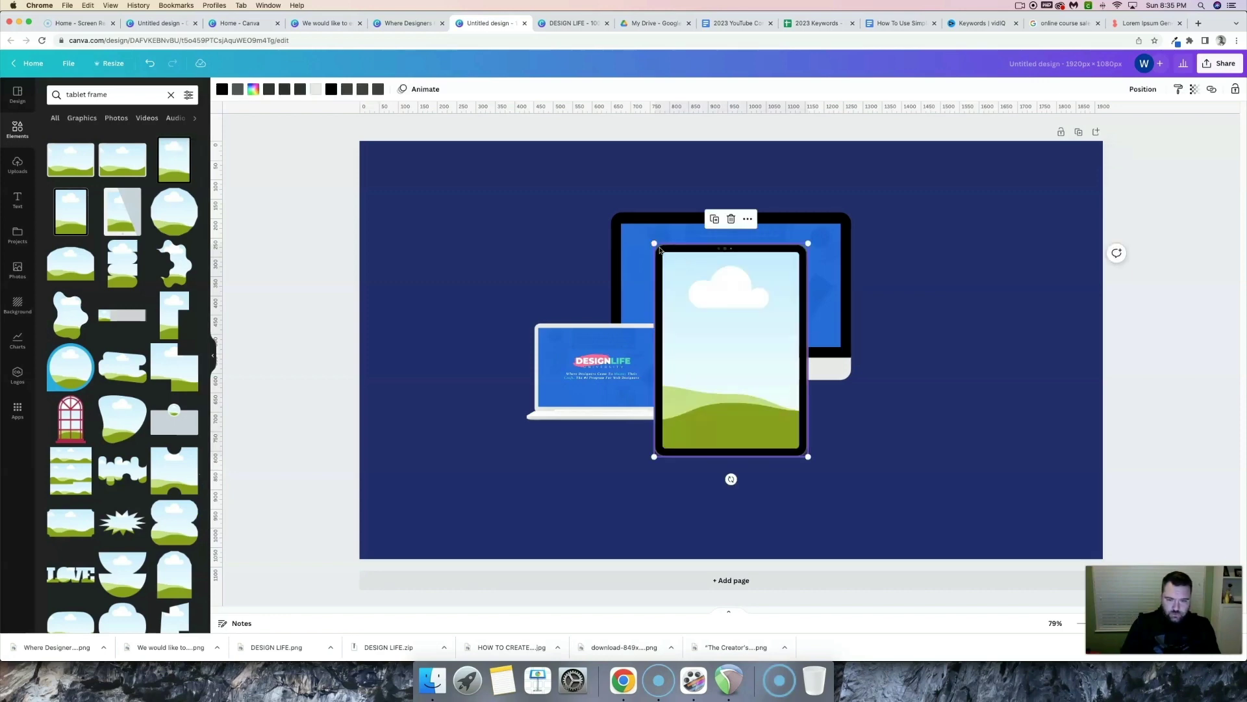
Shrink the tablet frame and place it at the monitor's lower-right corner, with its base level with the laptop's.
left_click_drag(653, 244, 746, 372)
left_click_drag(788, 412, 858, 378)
left_click(960, 369)
Upload the PNG "Where Designers Come To Master Their Craft. The #1 Program For Web Designers.png" and fill the tablet frame with it.
left_click(18, 164)
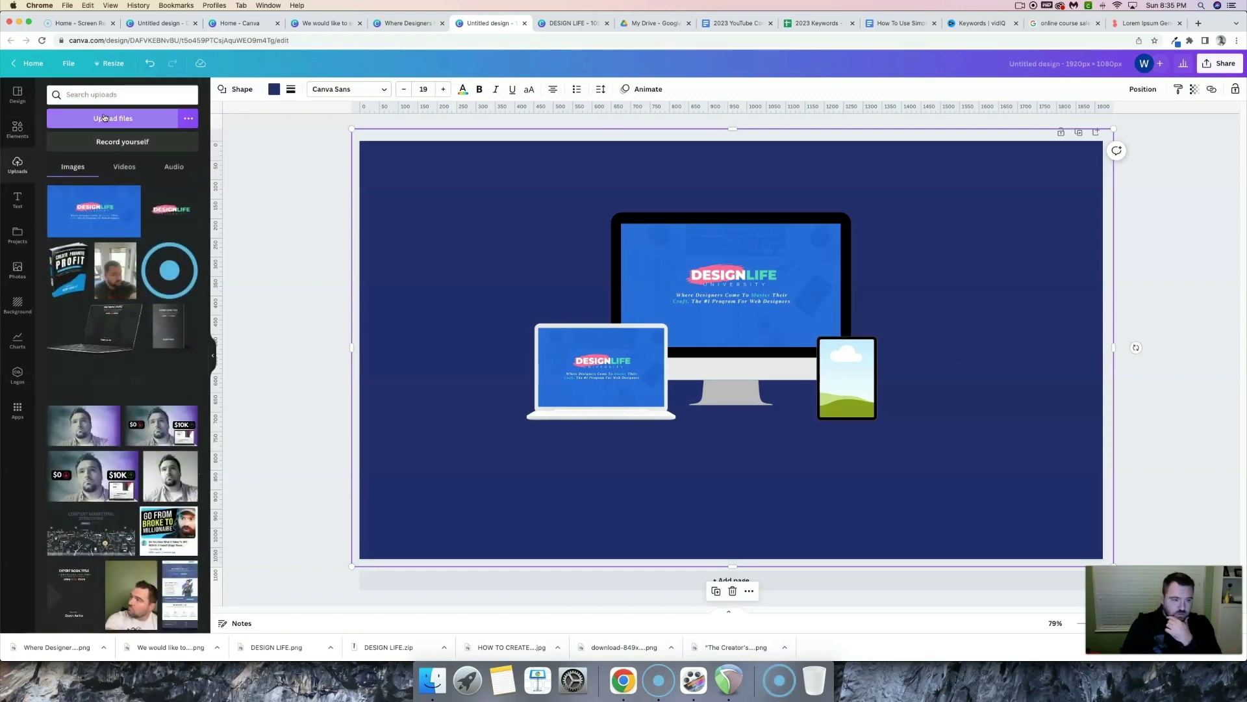
left_click(104, 120)
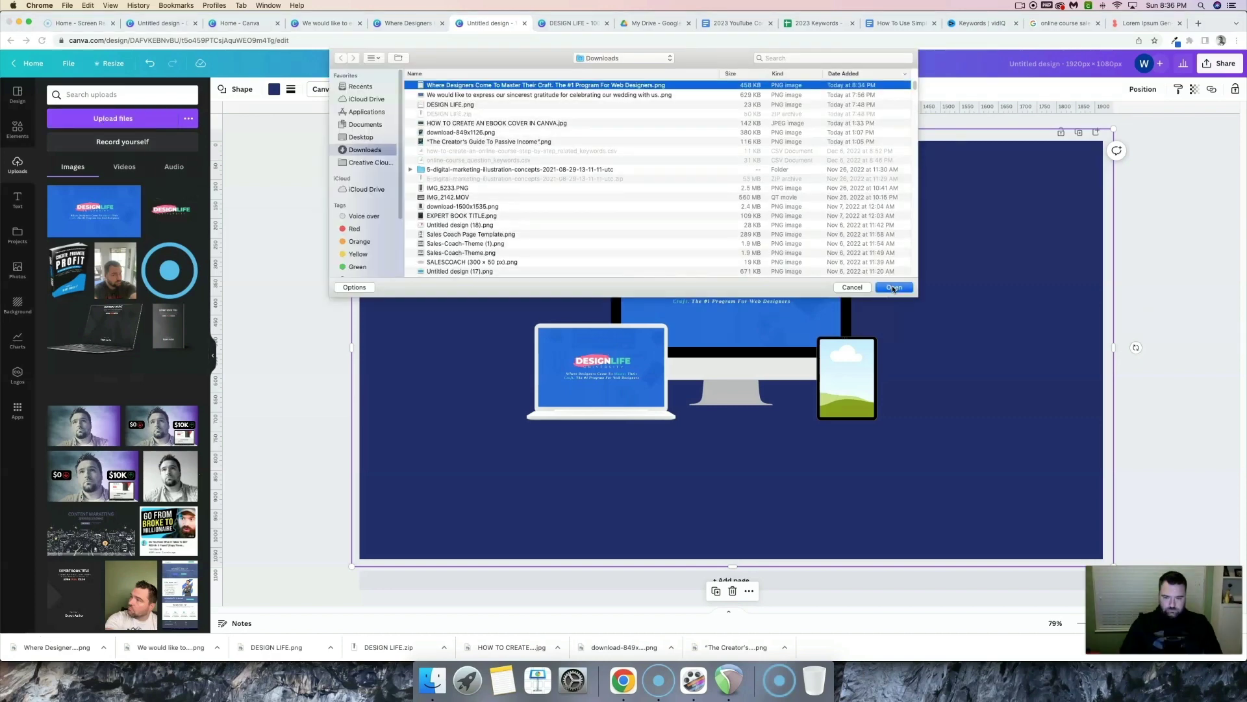
key("Escape")
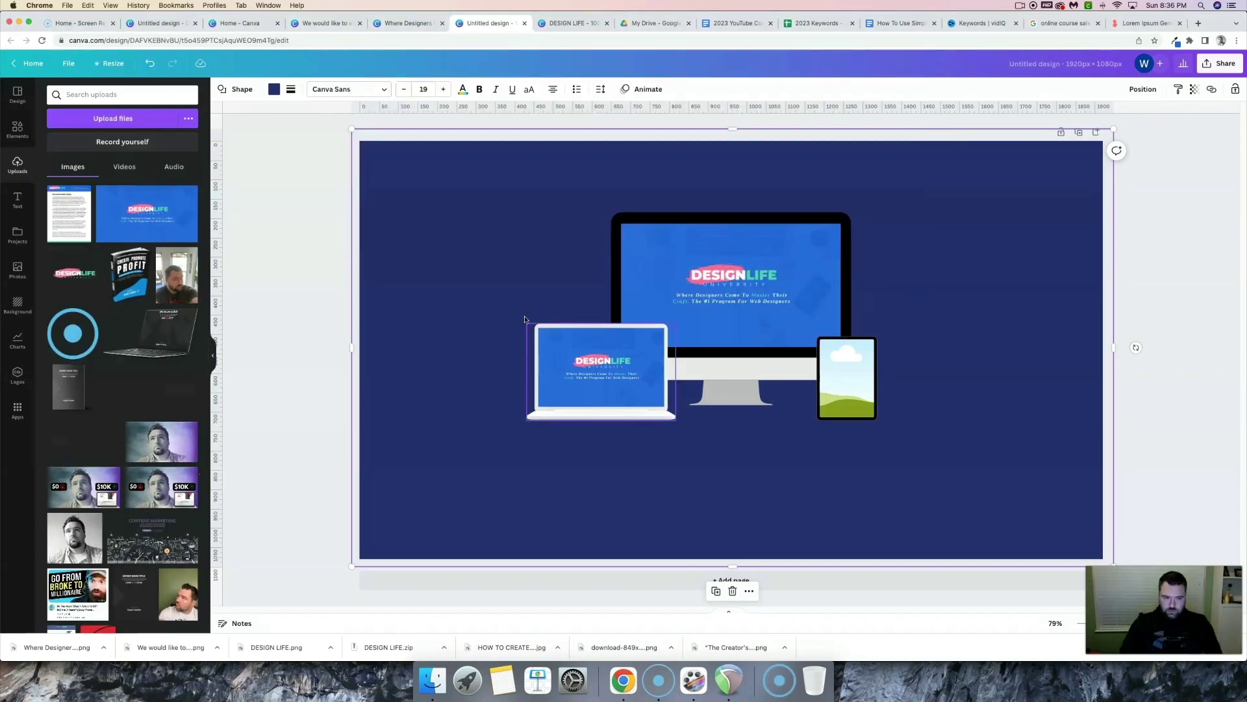
left_click_drag(102, 221, 843, 369)
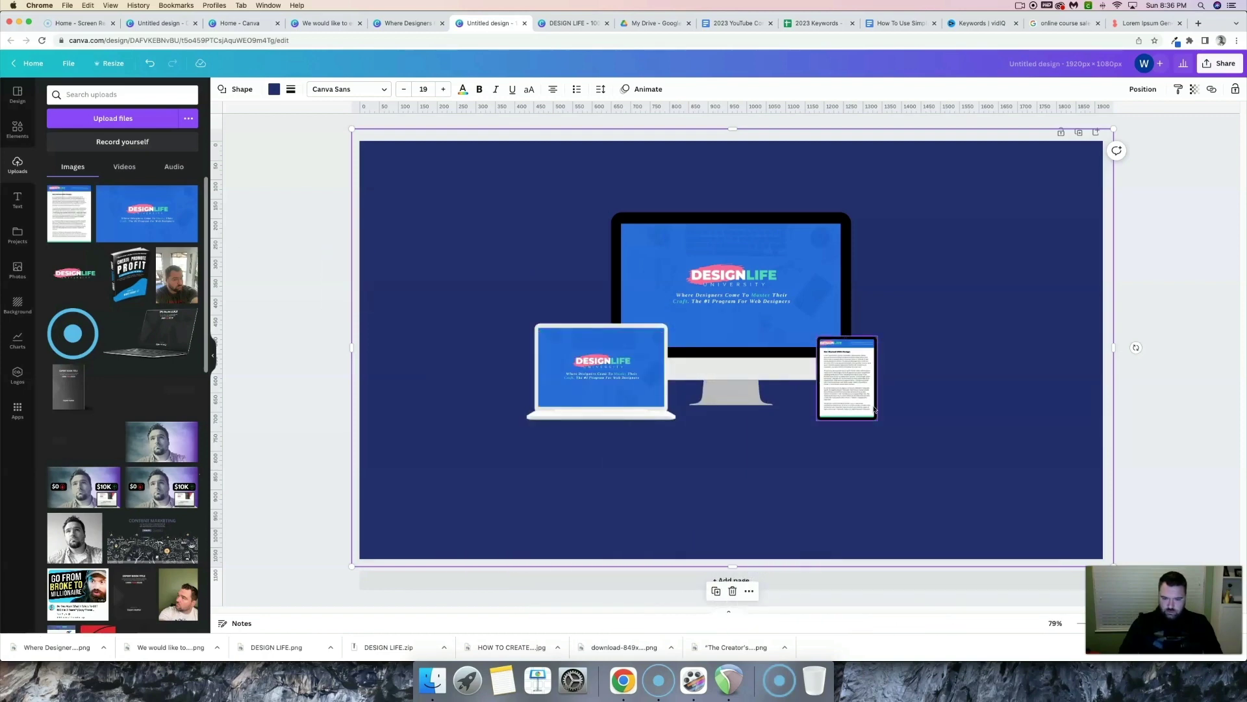
left_click(1195, 316)
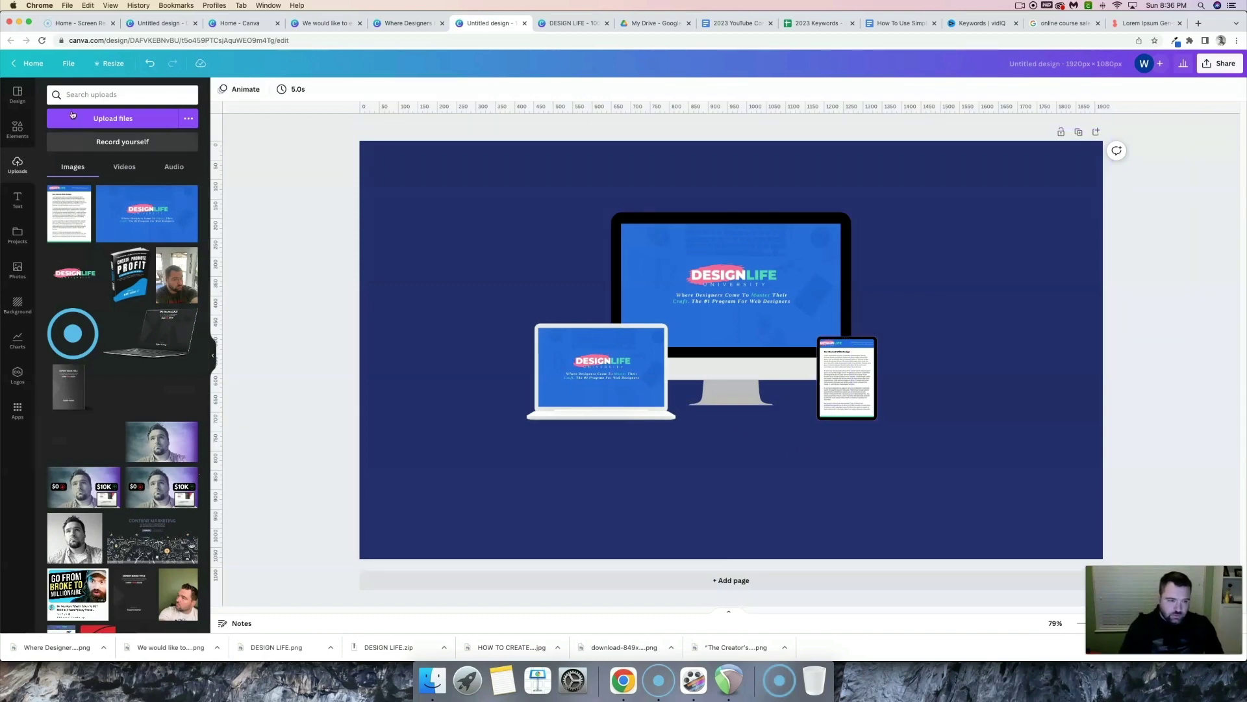
Search the elements for "phone frame" and add the second light-bordered phone frame to the mockup.
left_click(18, 130)
triple_click(105, 94)
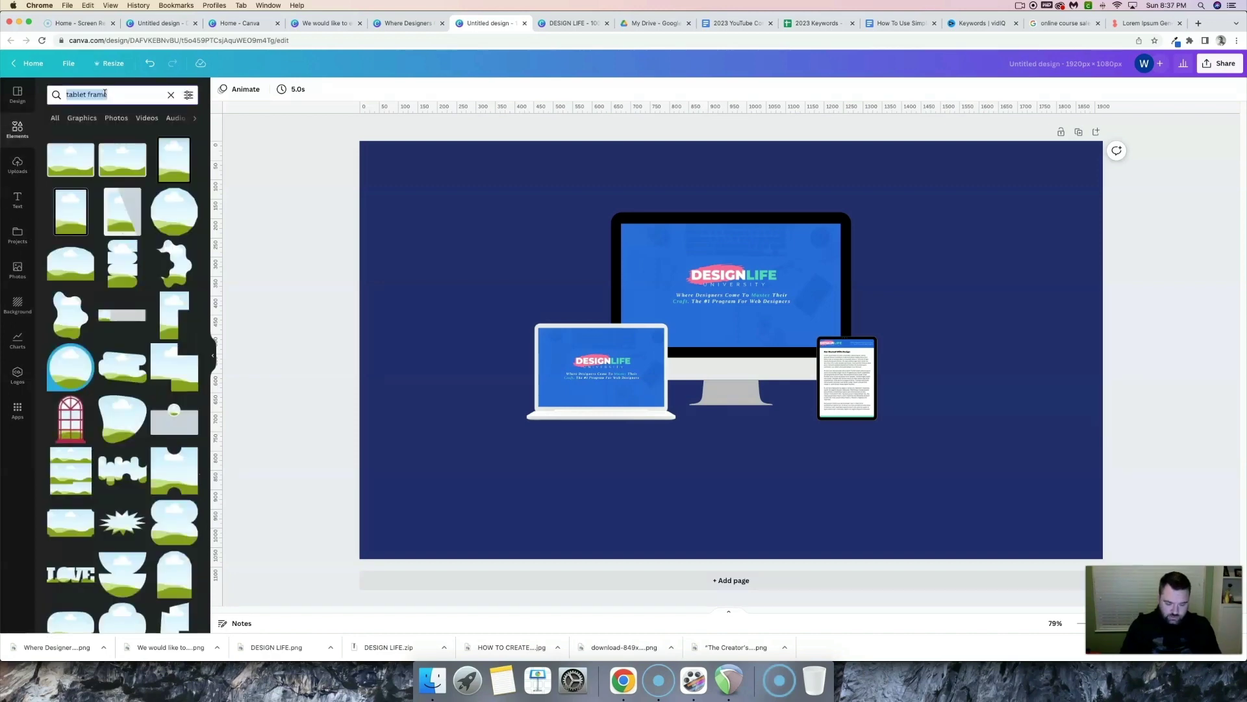
type("phone frame")
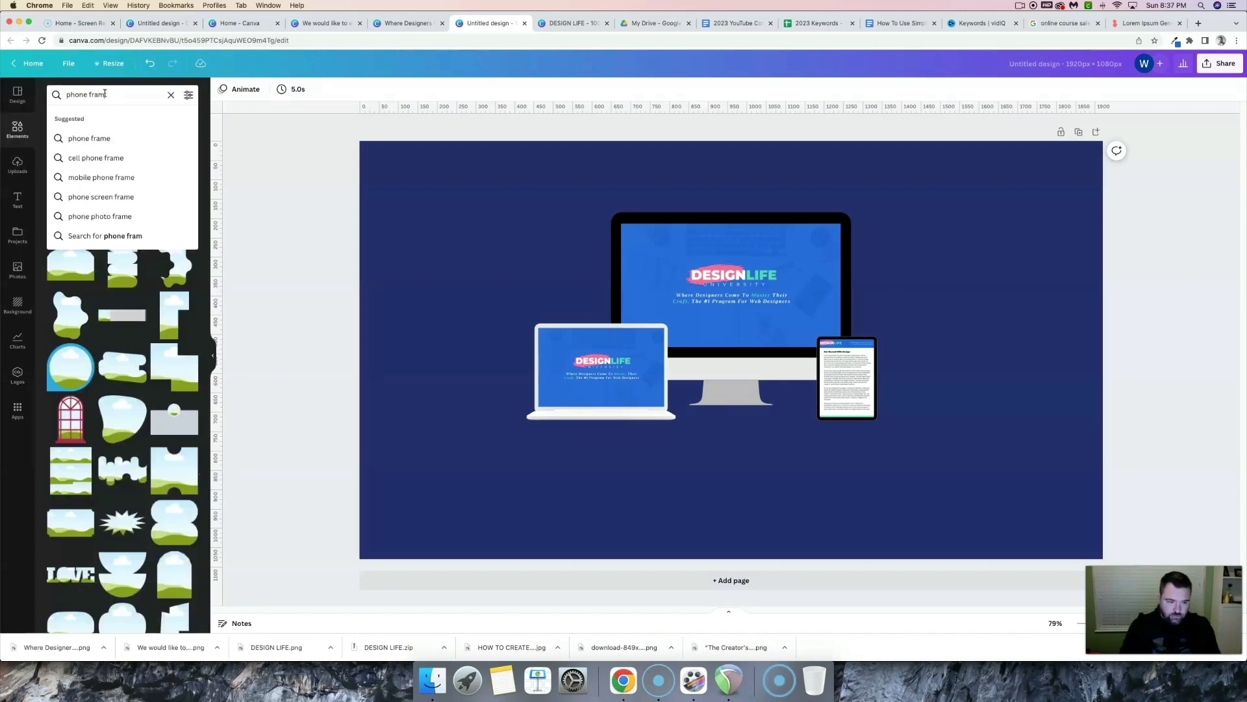
key("Return")
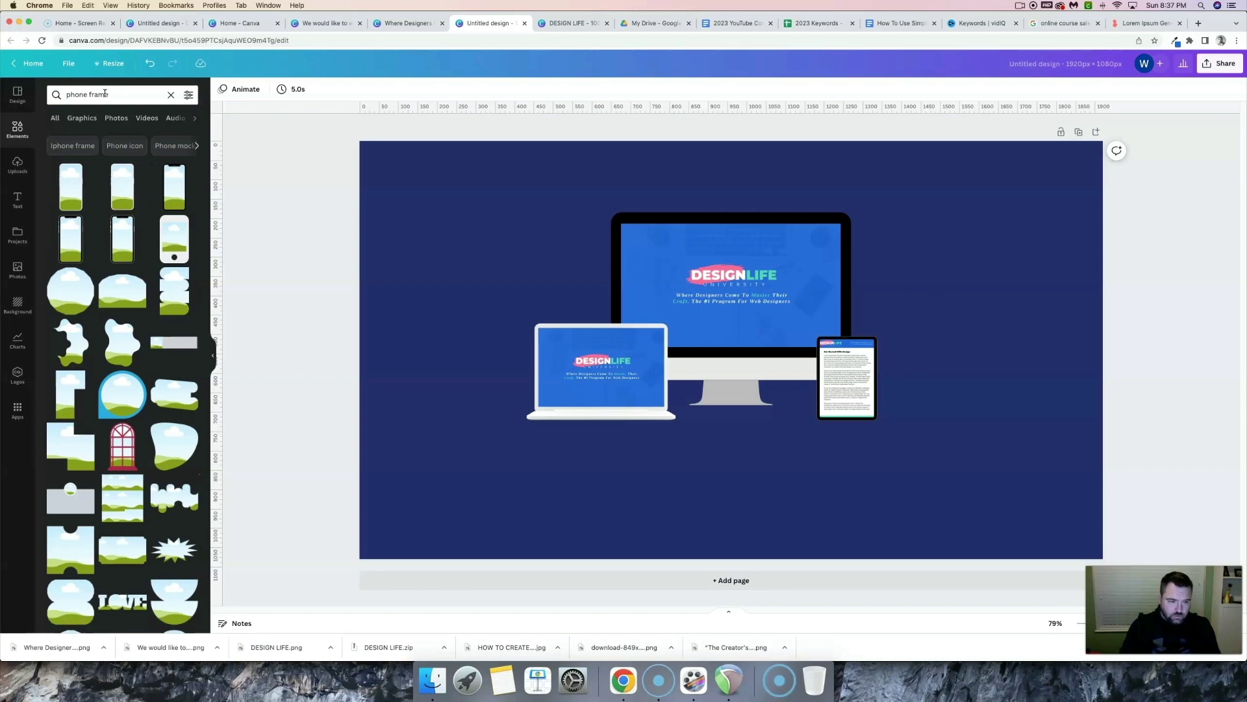
left_click(125, 191)
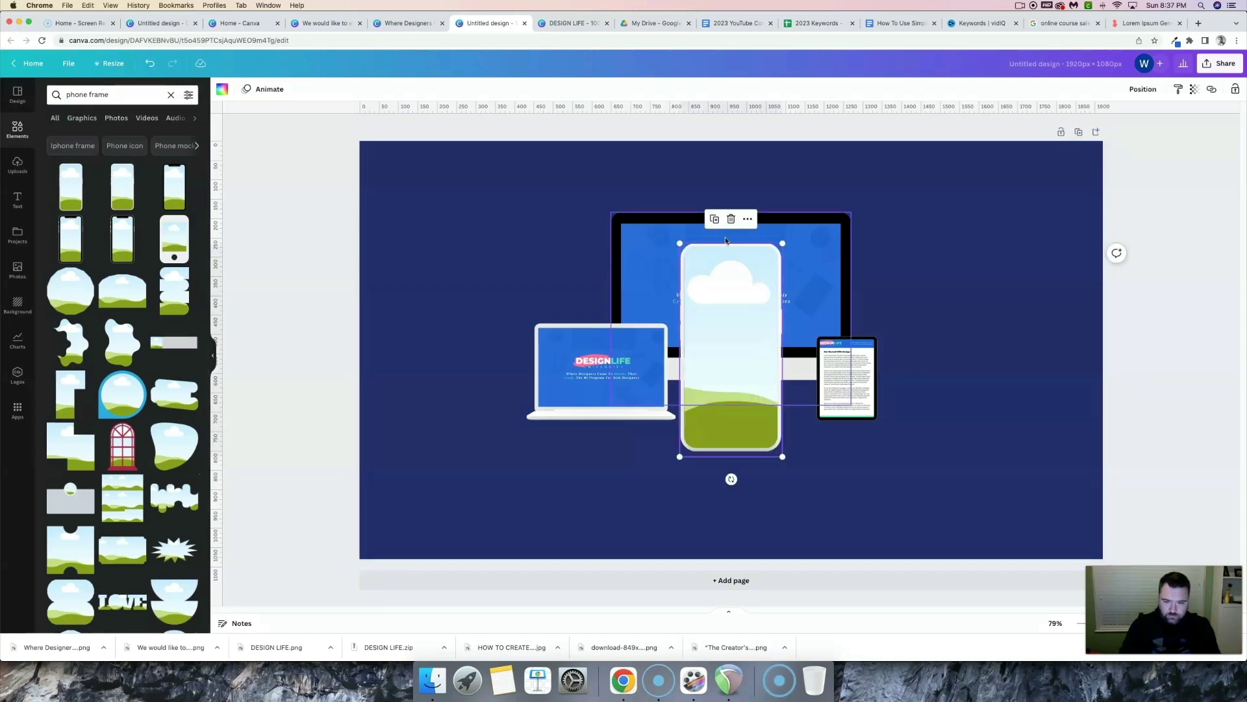
Shrink the phone frame and place it overlapping the tablet's lower-right corner.
left_click_drag(677, 241, 756, 402)
left_click_drag(752, 397, 879, 396)
left_click(992, 229)
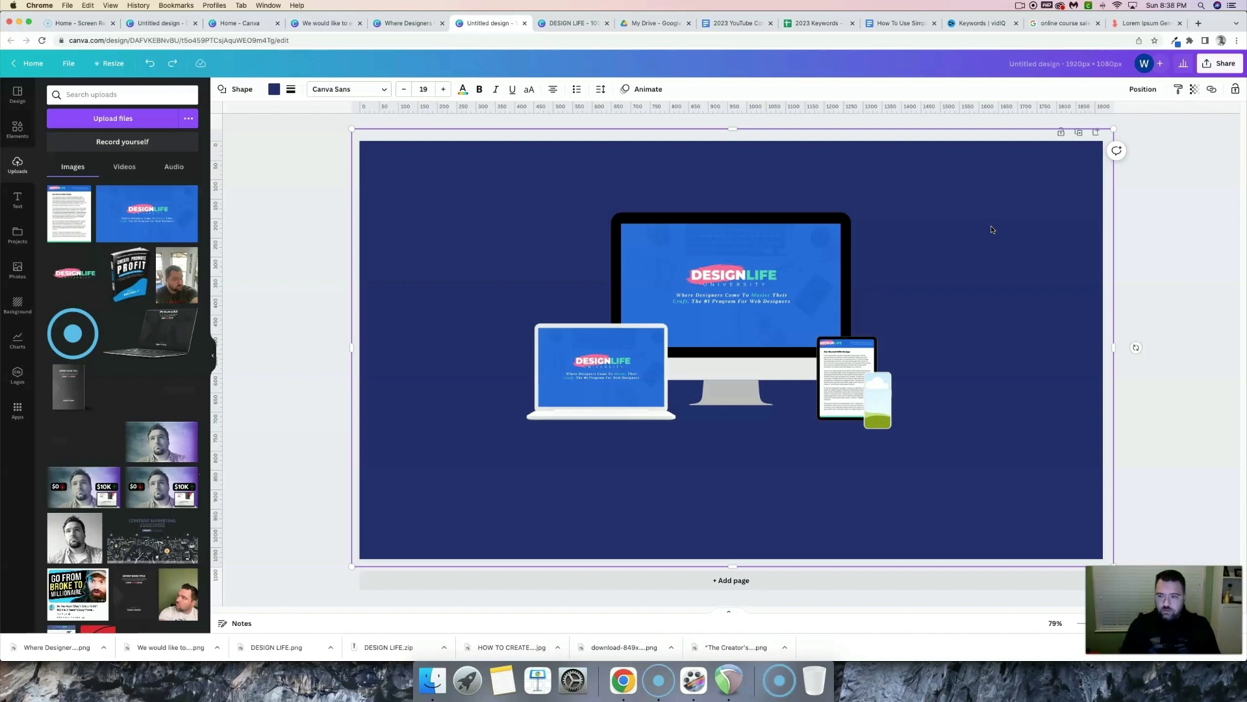
Create a new blank Phone Wallpaper design from the Canva home page and show the uploaded images in it.
left_click(238, 23)
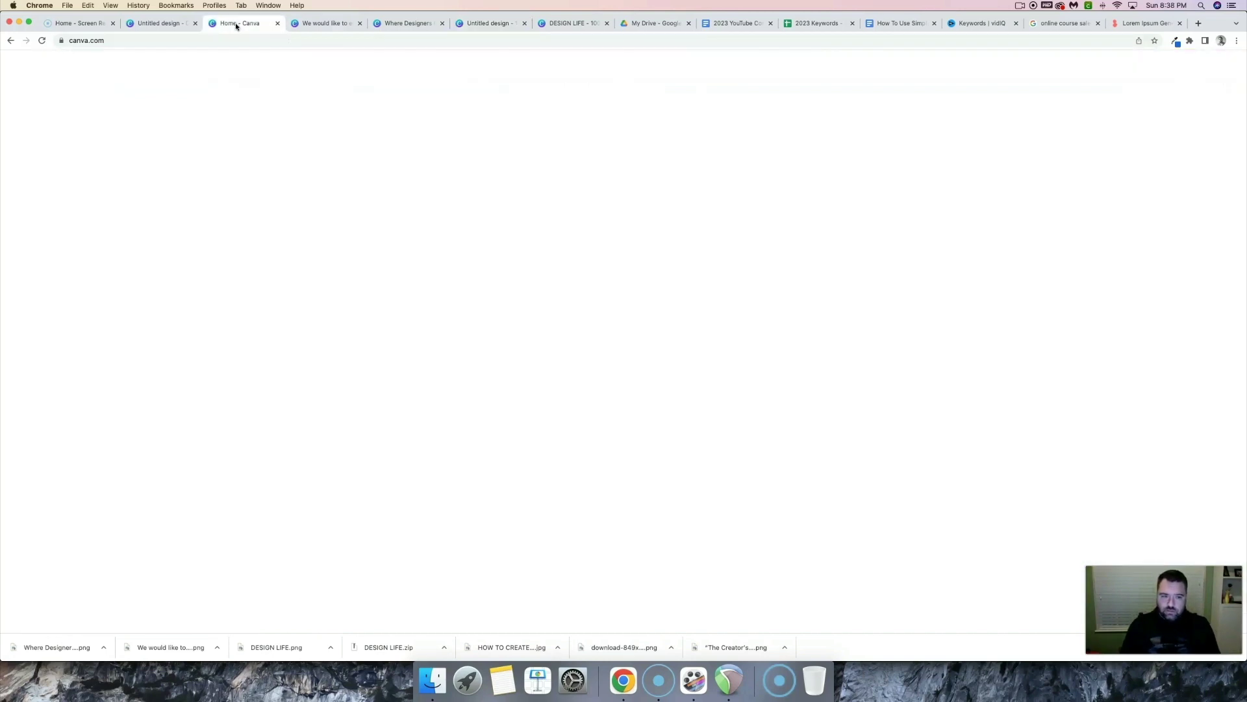
left_click(1167, 68)
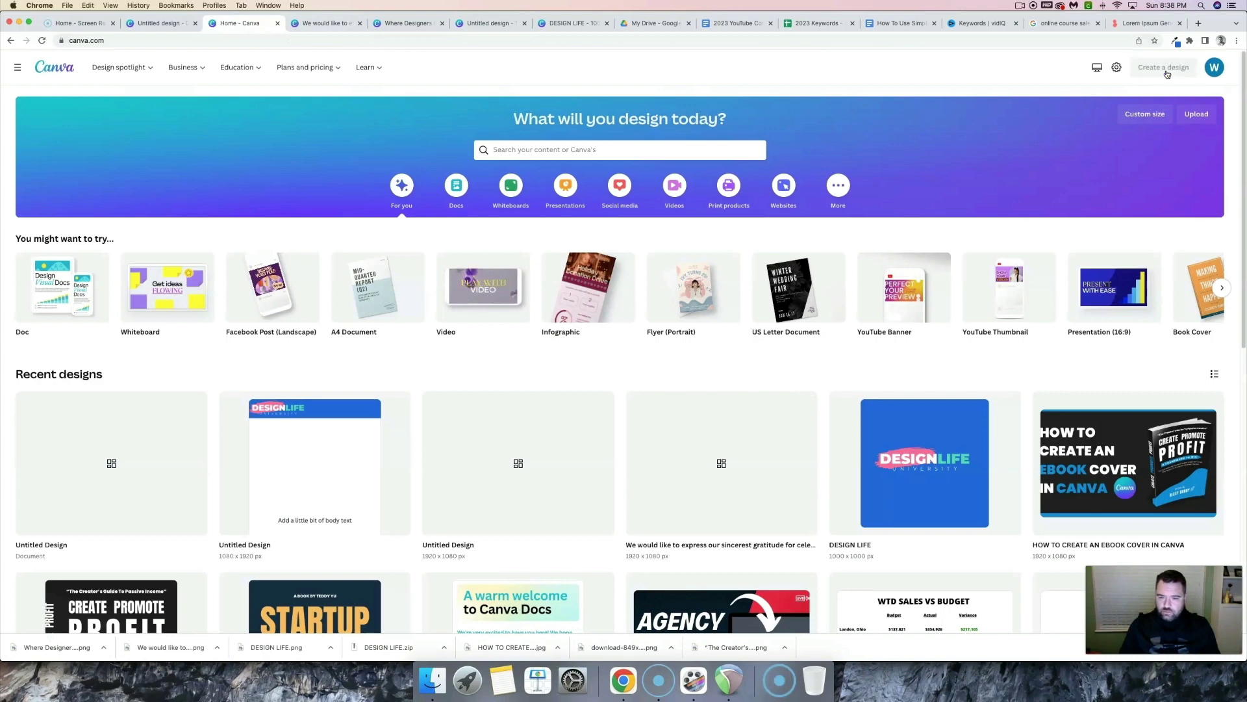
type("phone")
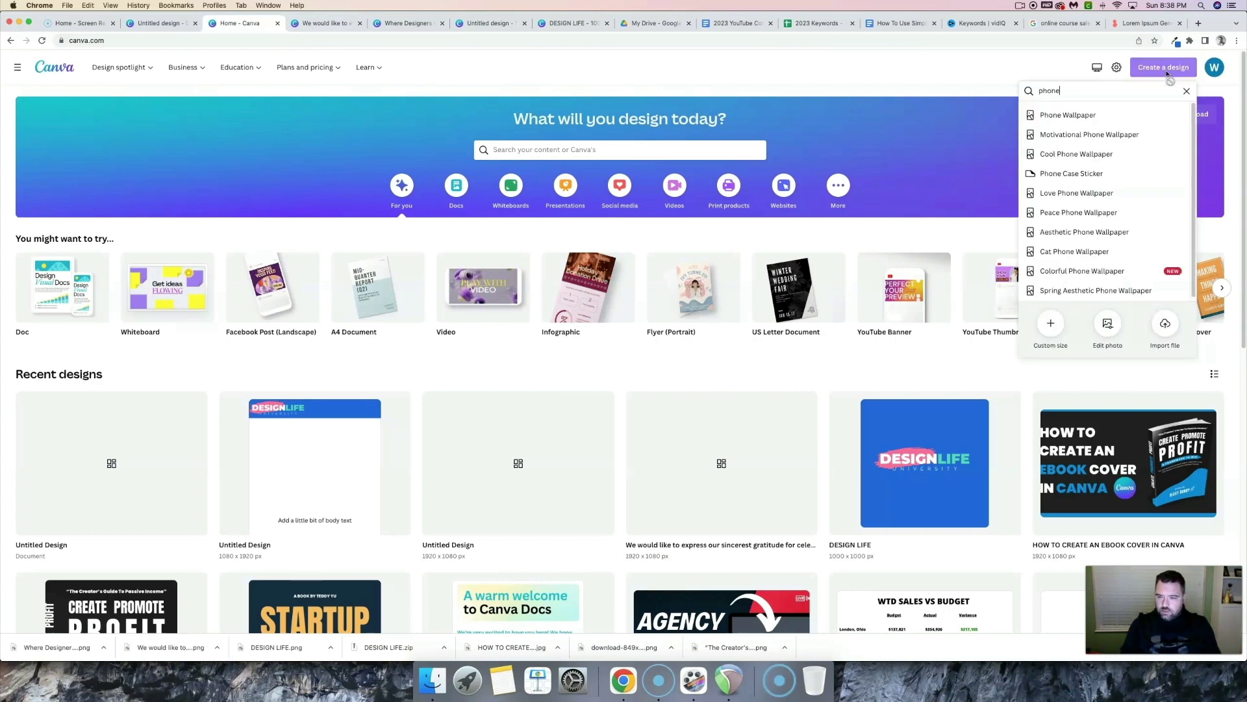
left_click(1072, 120)
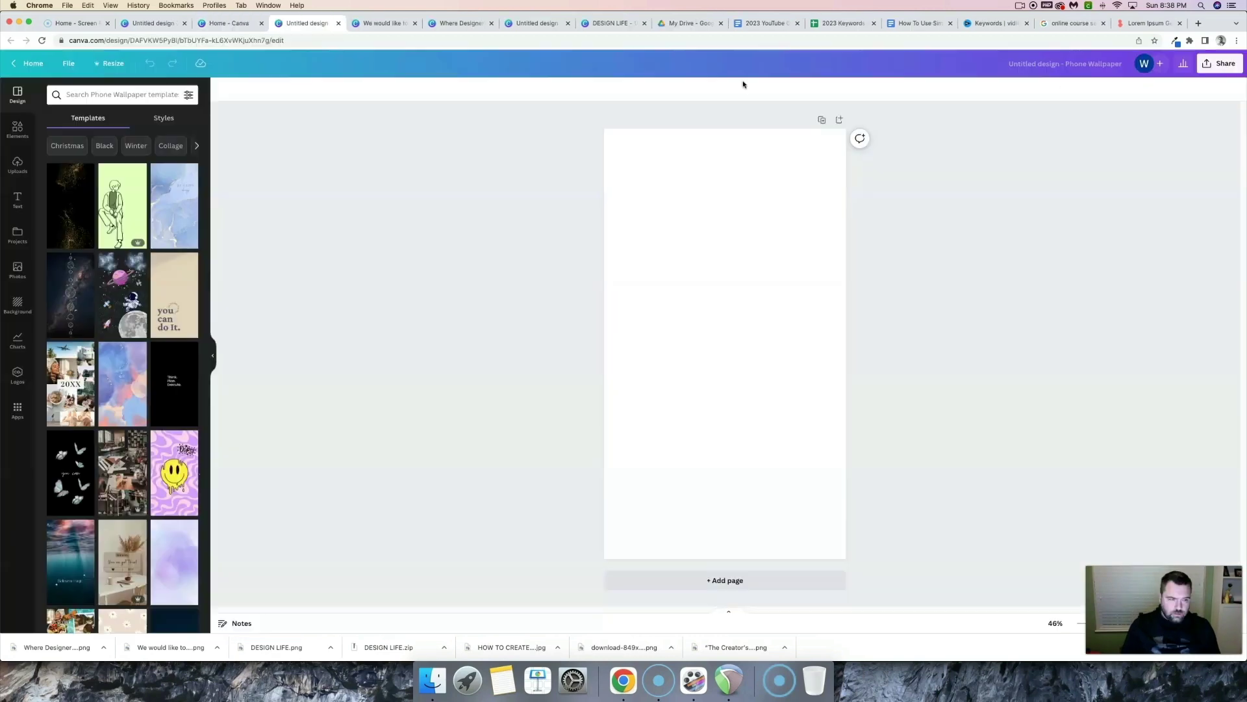
left_click(13, 167)
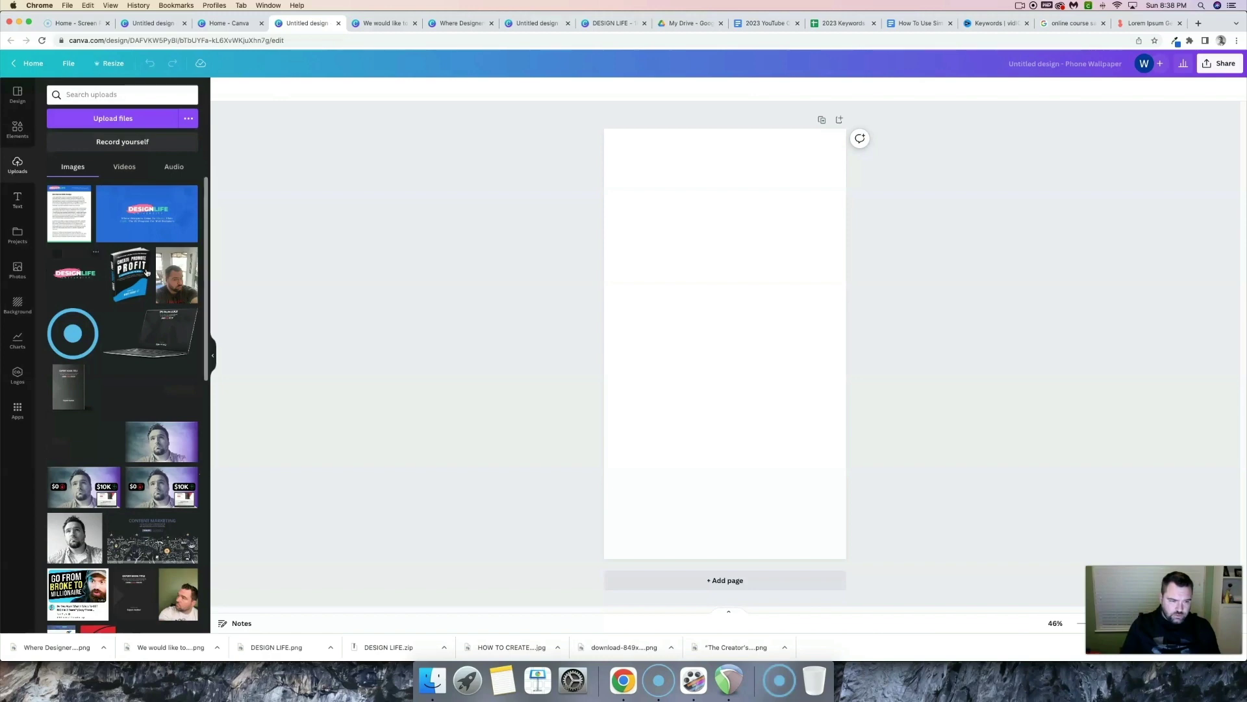
Place the blue DesignLife University cover image at the page's top edge, enlarged beyond the page width with its logo centred.
left_click_drag(147, 213, 664, 158)
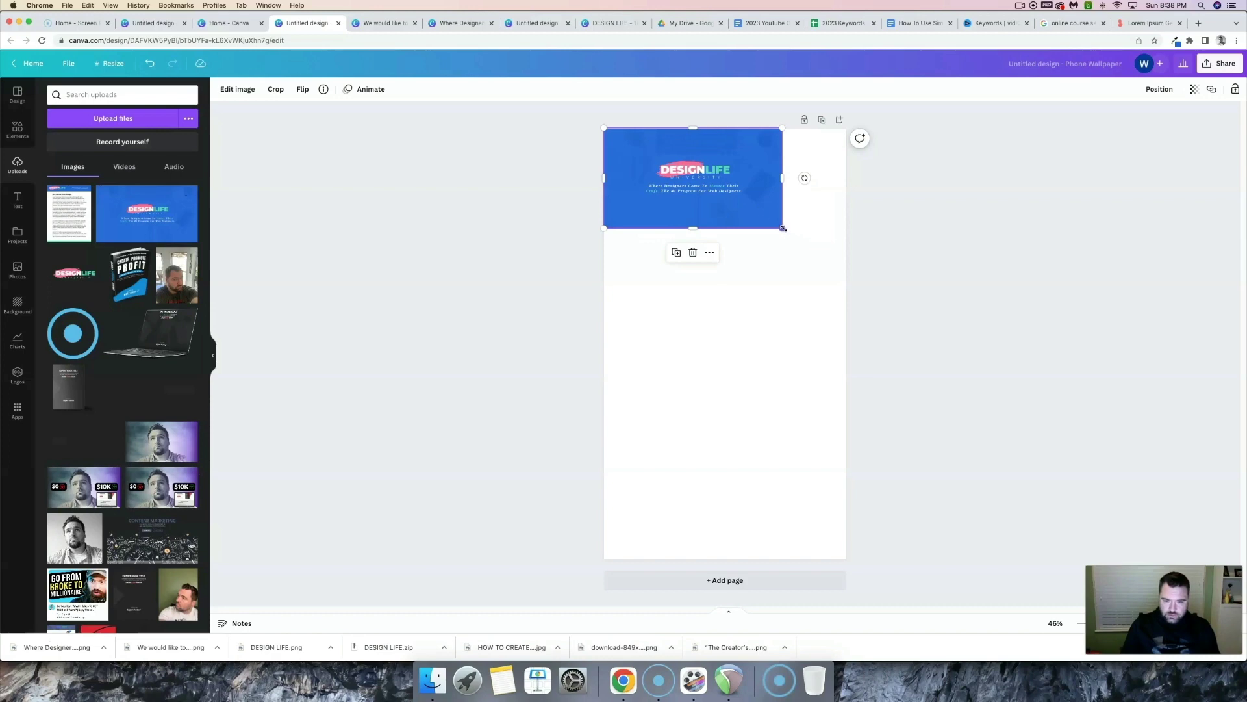
left_click_drag(784, 229, 886, 347)
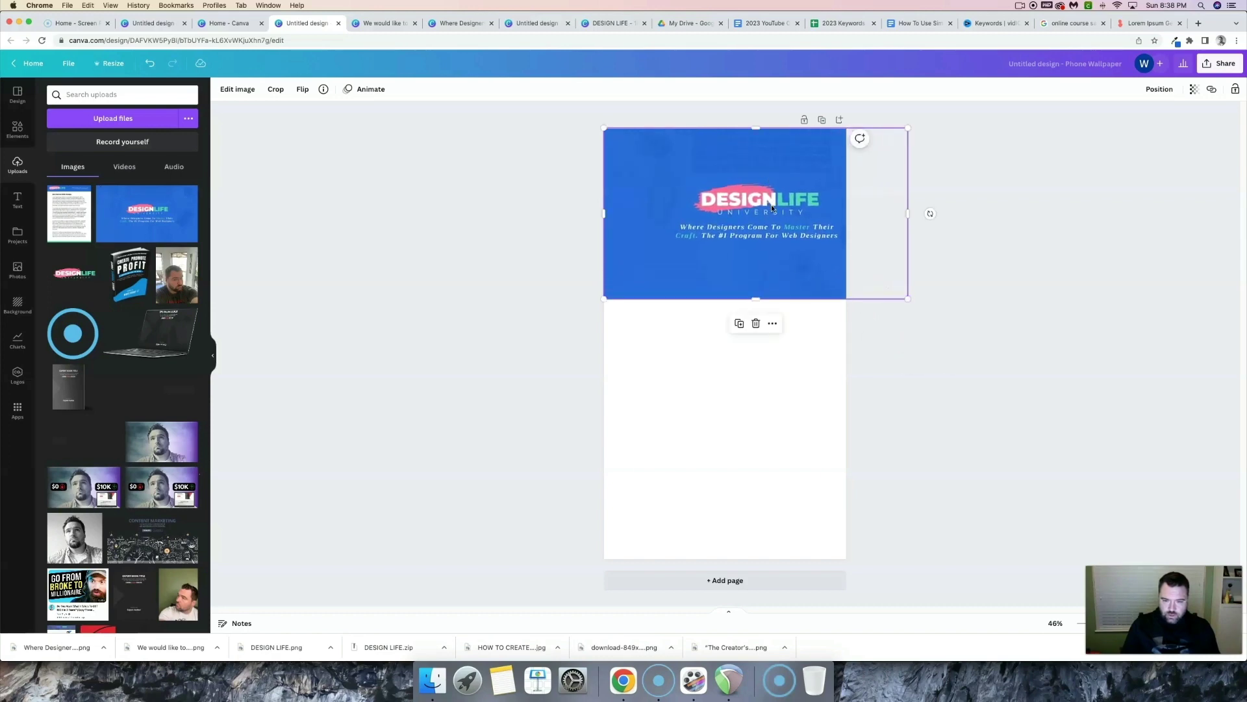
left_click_drag(772, 207, 736, 207)
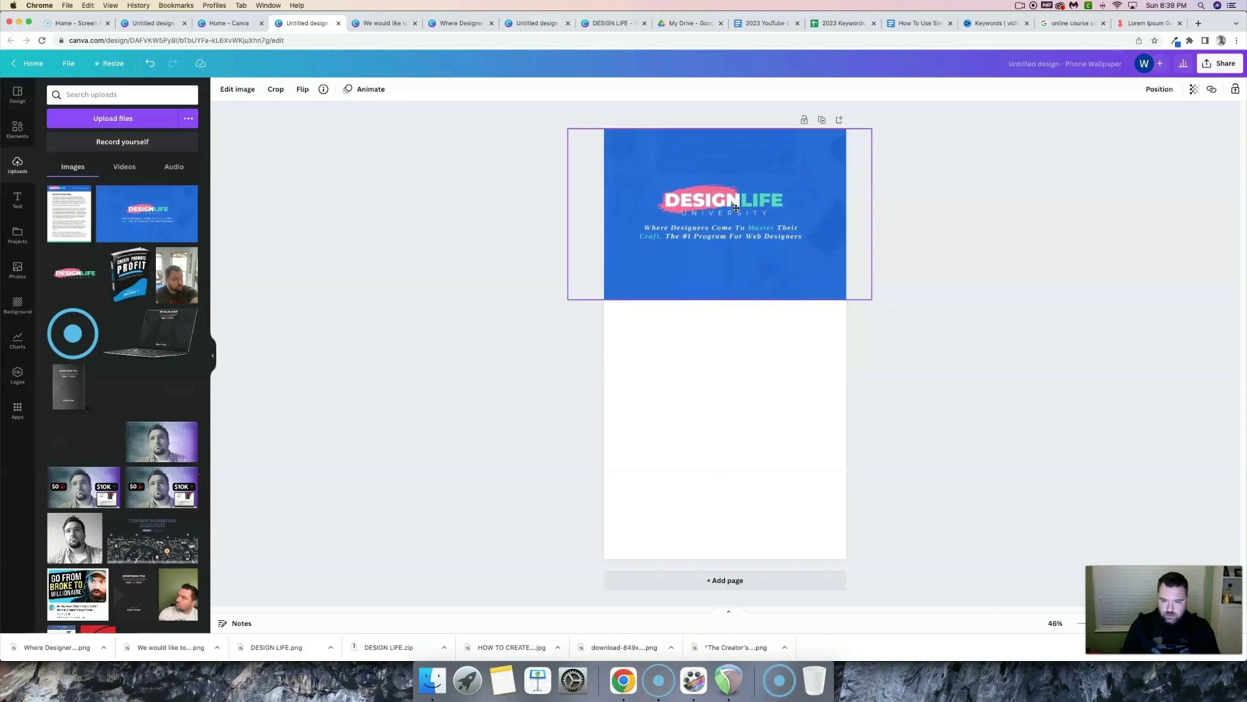
left_click_drag(736, 207, 735, 206)
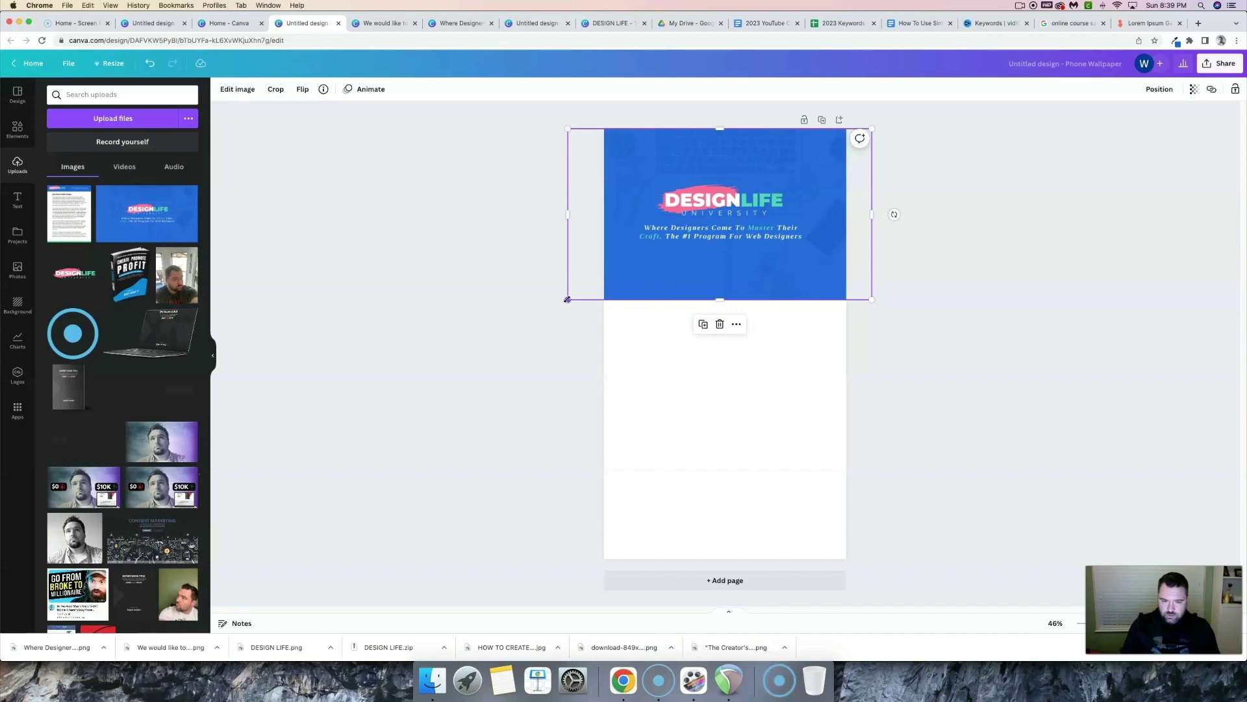
left_click_drag(567, 300, 548, 310)
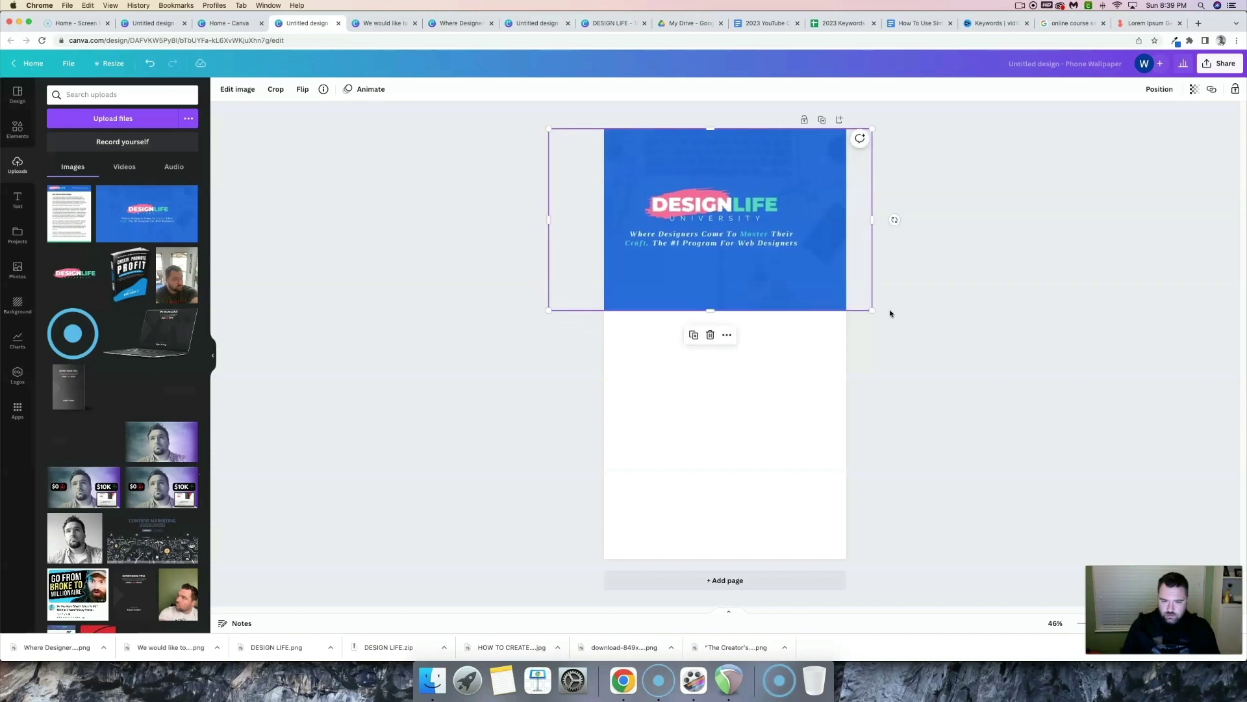
left_click_drag(872, 310, 899, 326)
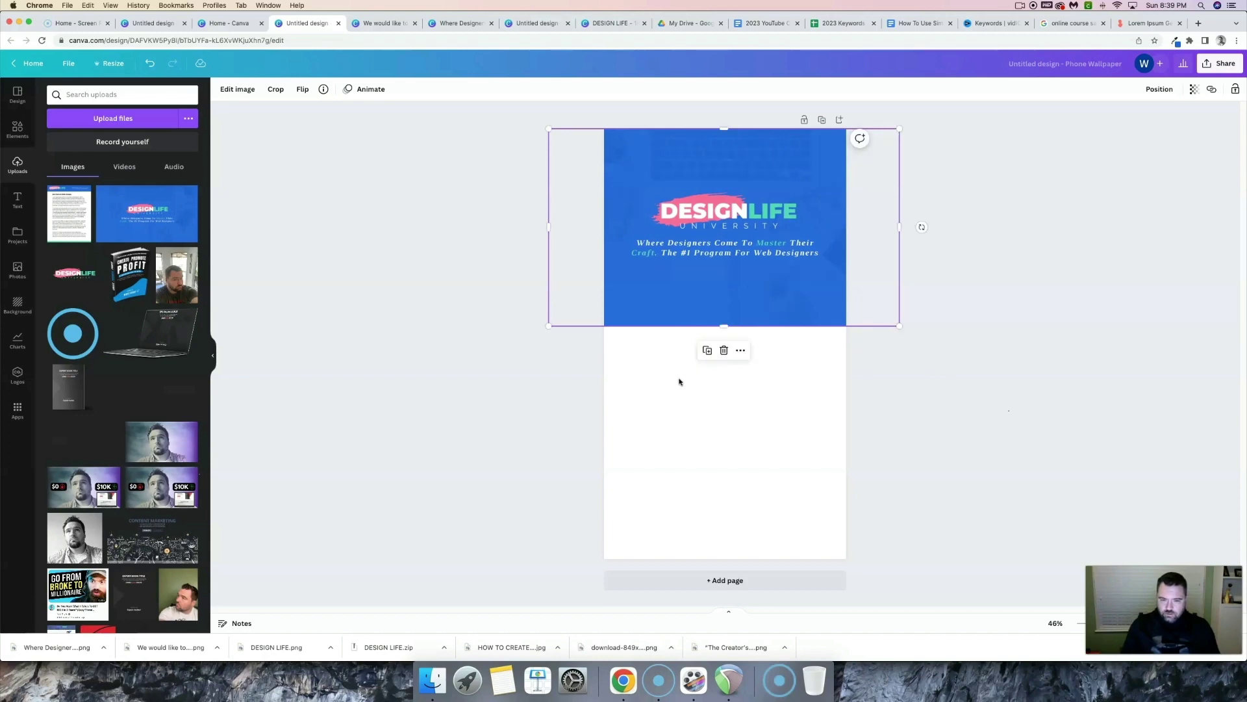
left_click(429, 348)
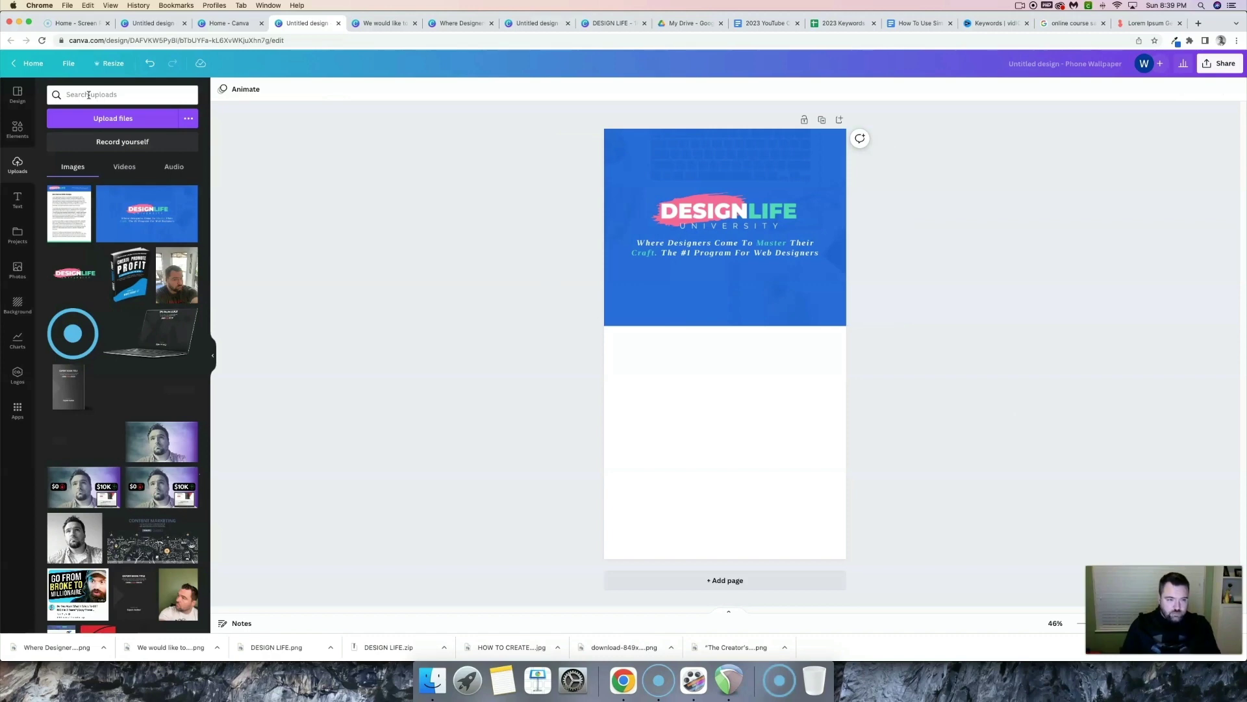
Search the elements for "player graphic" and add the playback controls graphic with progress bar and pause symbol.
left_click(57, 96)
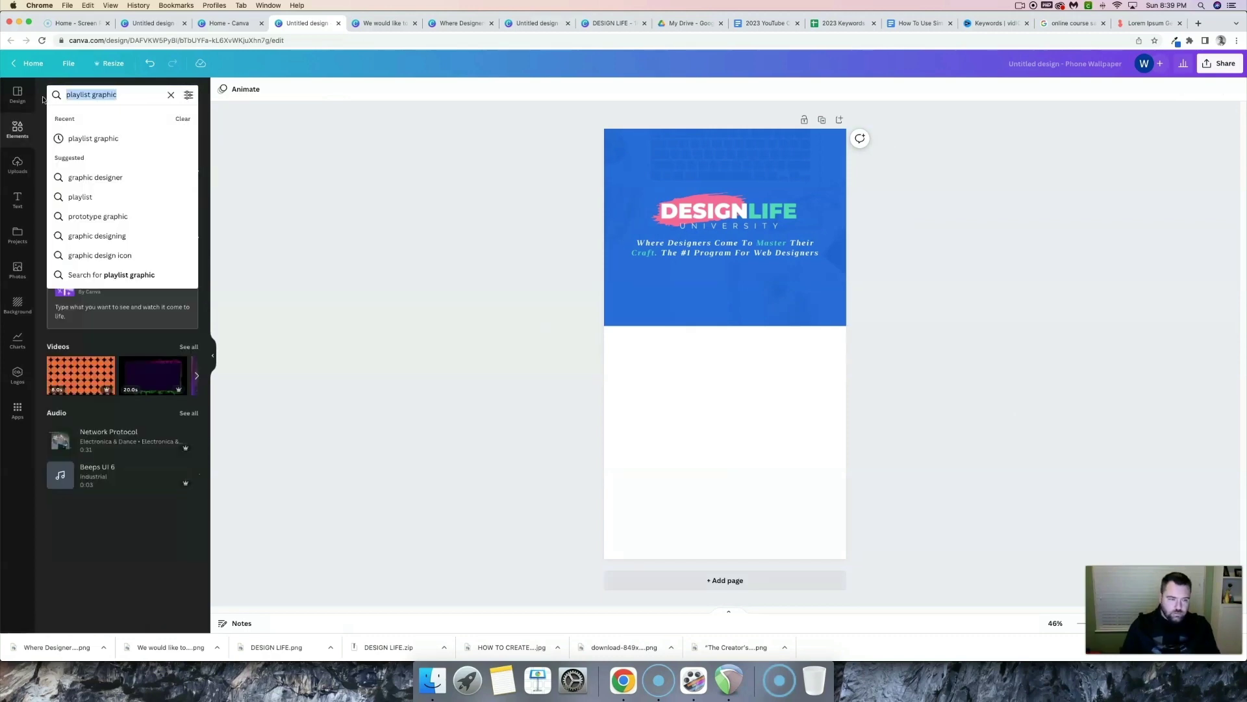
type("player grap")
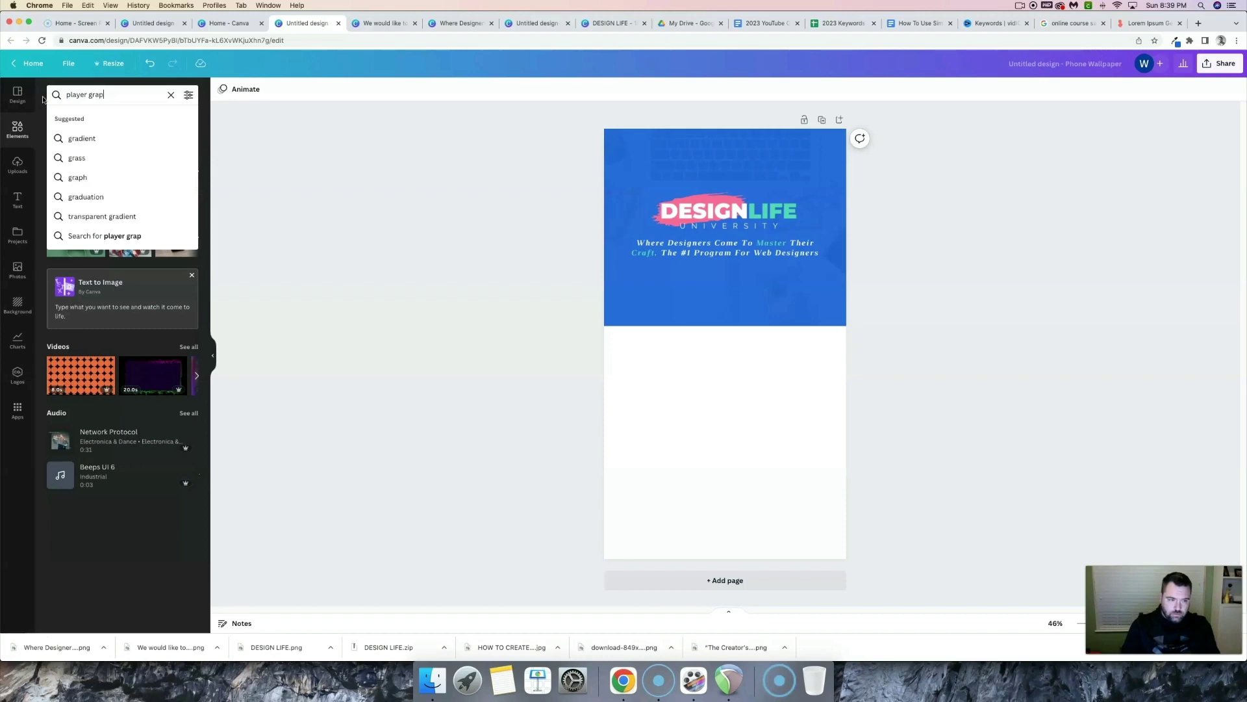
type("hic")
key("Return")
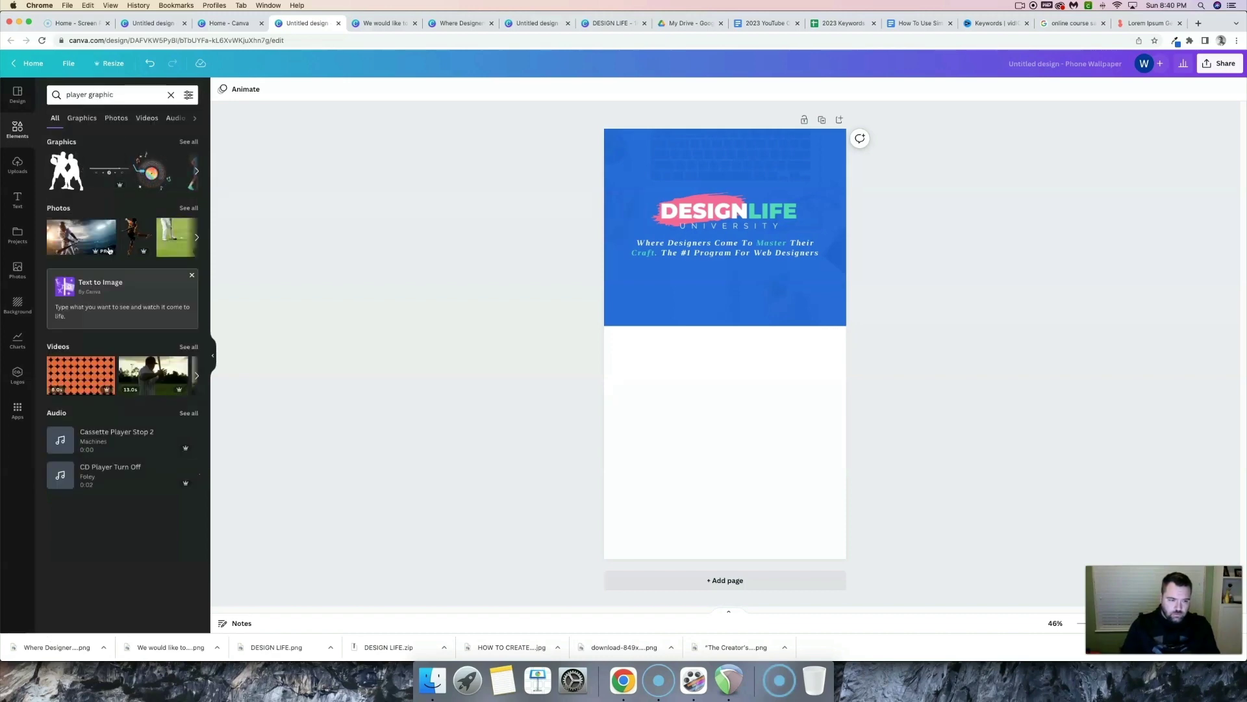
left_click(105, 173)
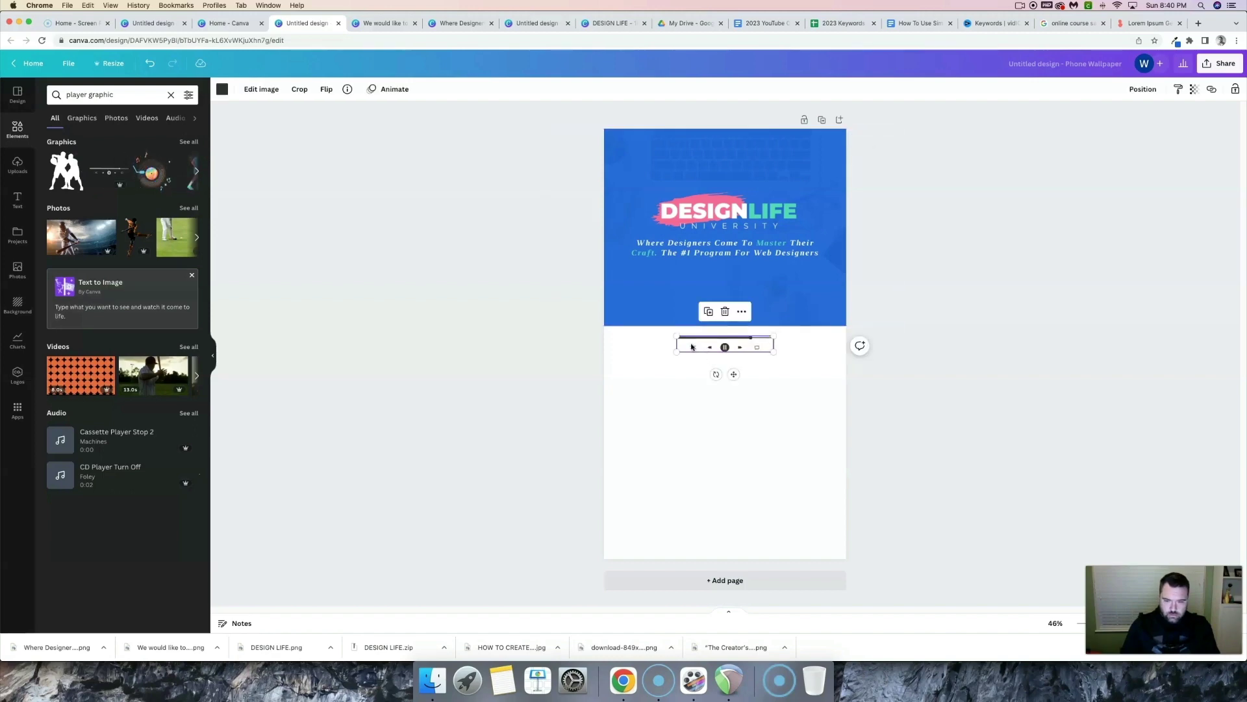
Enlarge the playback controls to the full page width and align their progress bar with the cover image's lower edge.
left_click_drag(676, 350, 604, 362)
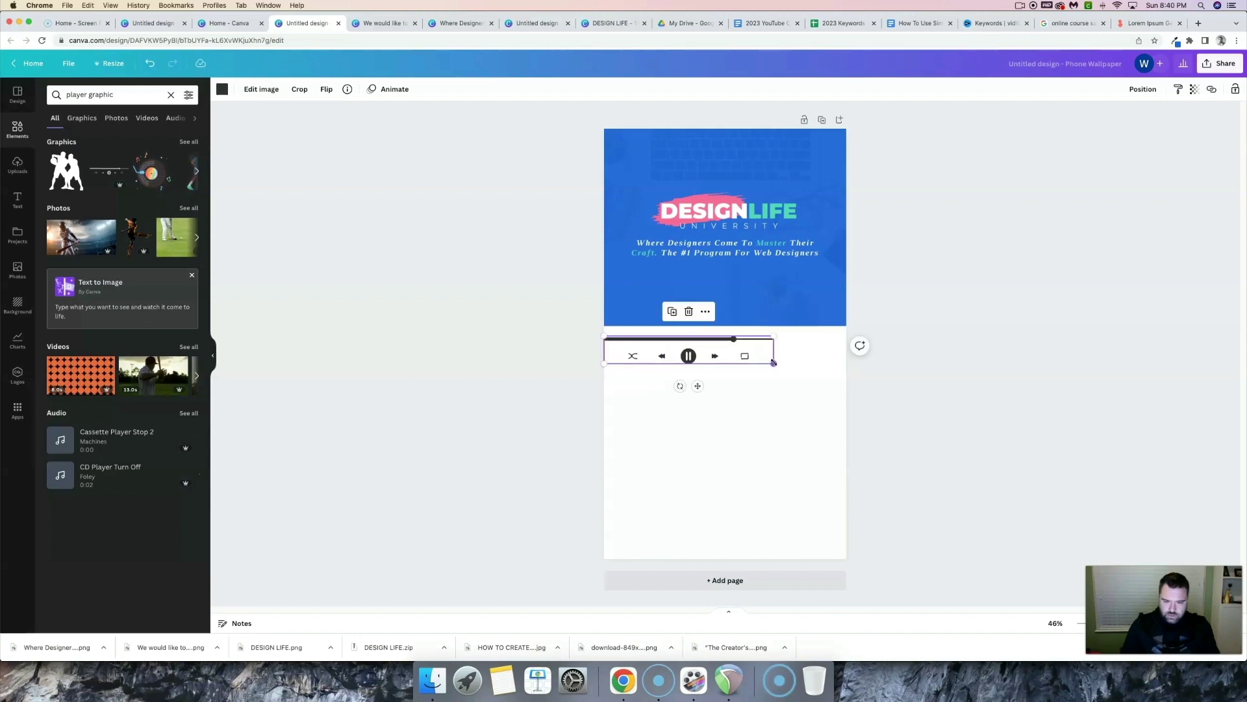
left_click_drag(847, 371, 829, 351)
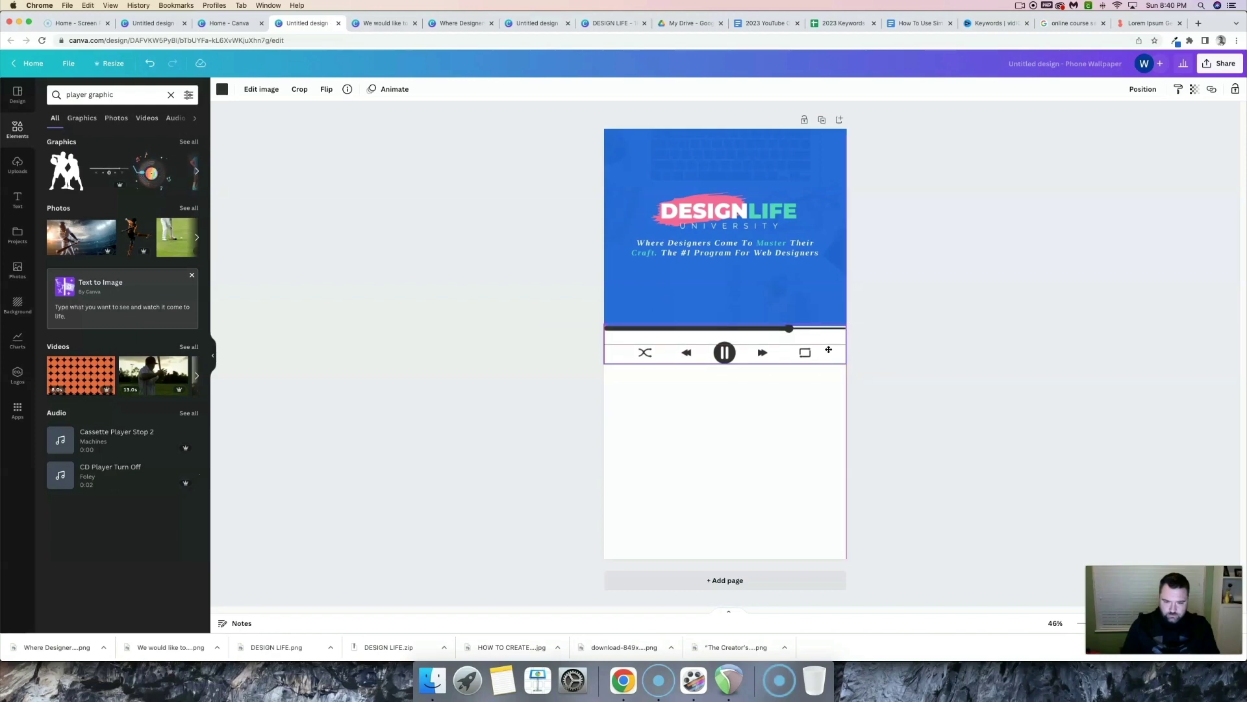
left_click_drag(829, 349, 827, 345)
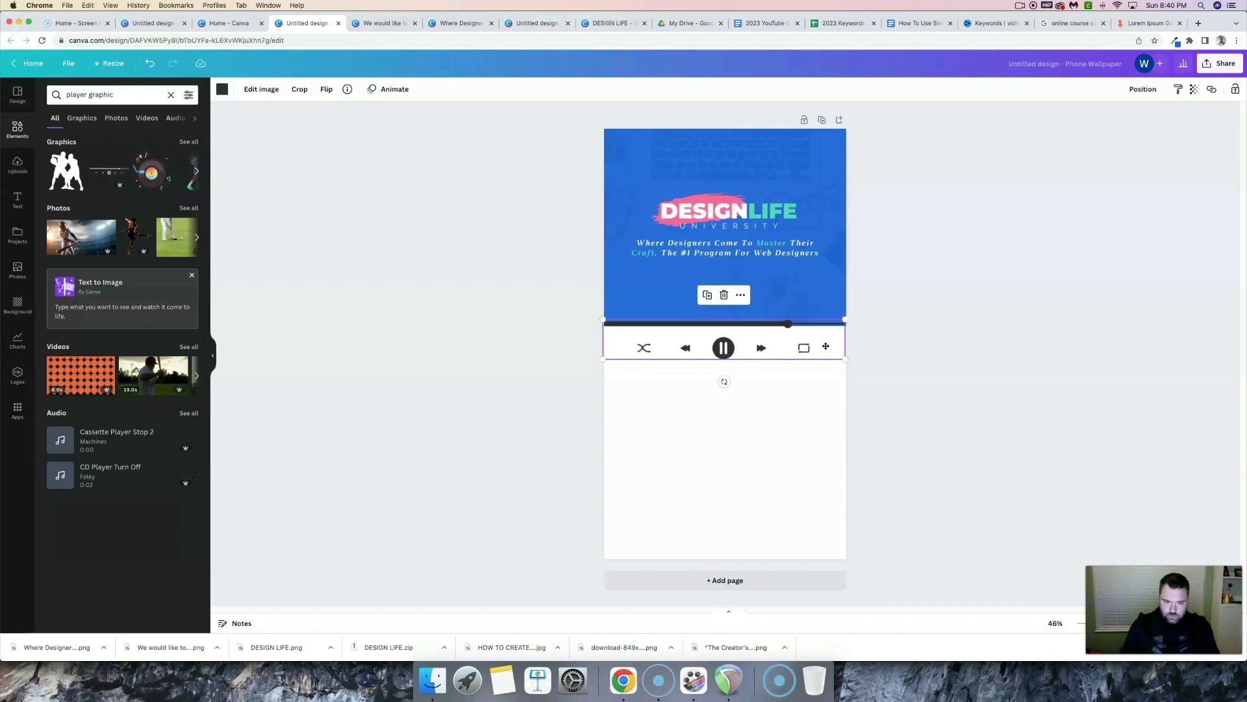
left_click(946, 348)
Add a plain line across the full page width just below the playback controls and increase its line weight slightly.
left_click(18, 129)
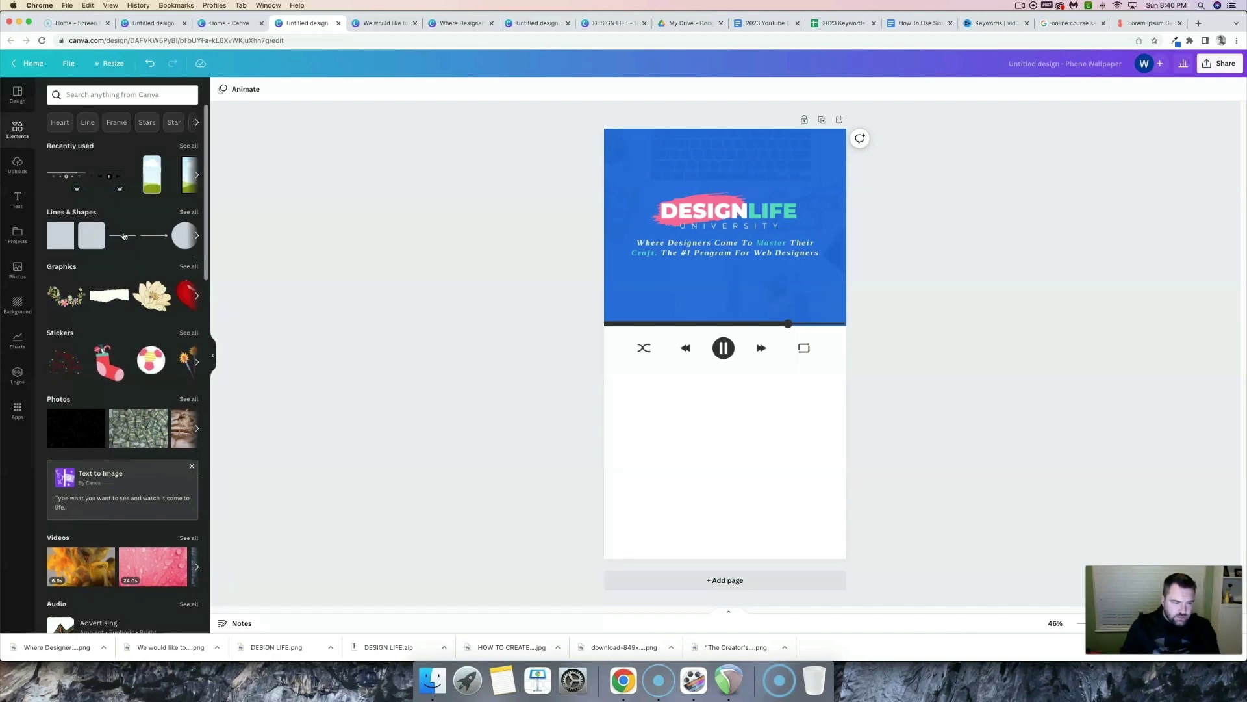
left_click(123, 238)
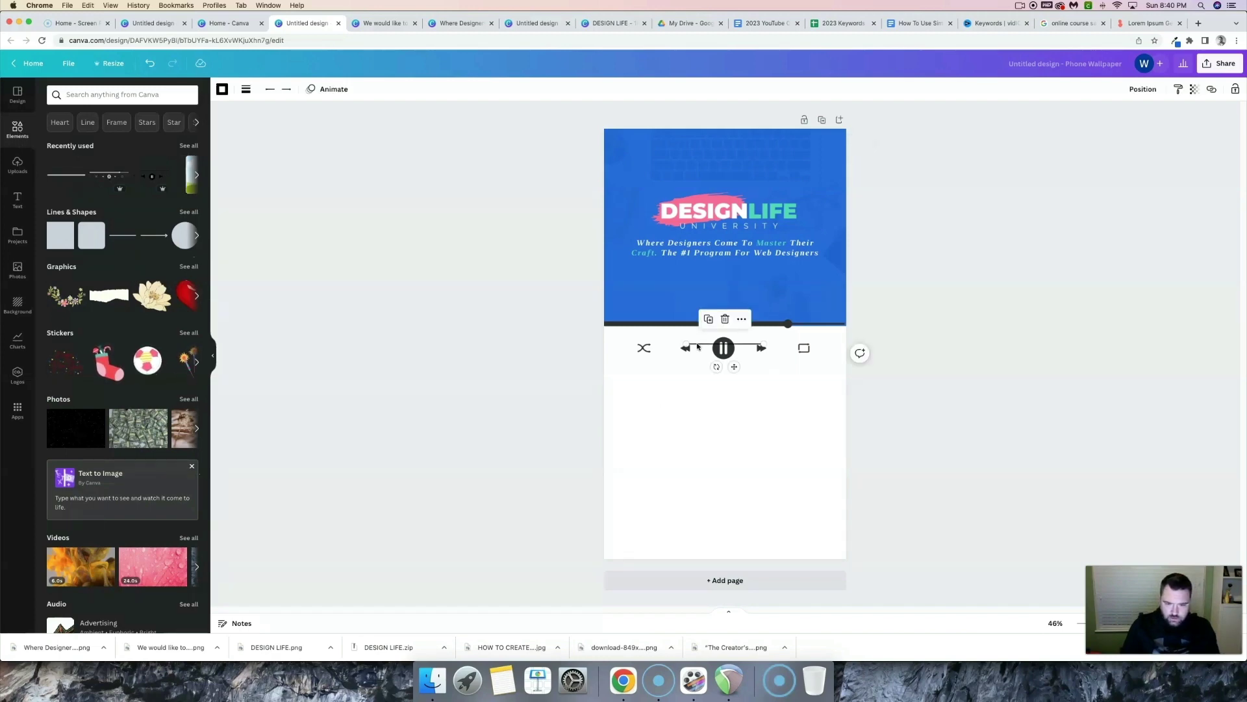
left_click_drag(698, 348, 860, 360)
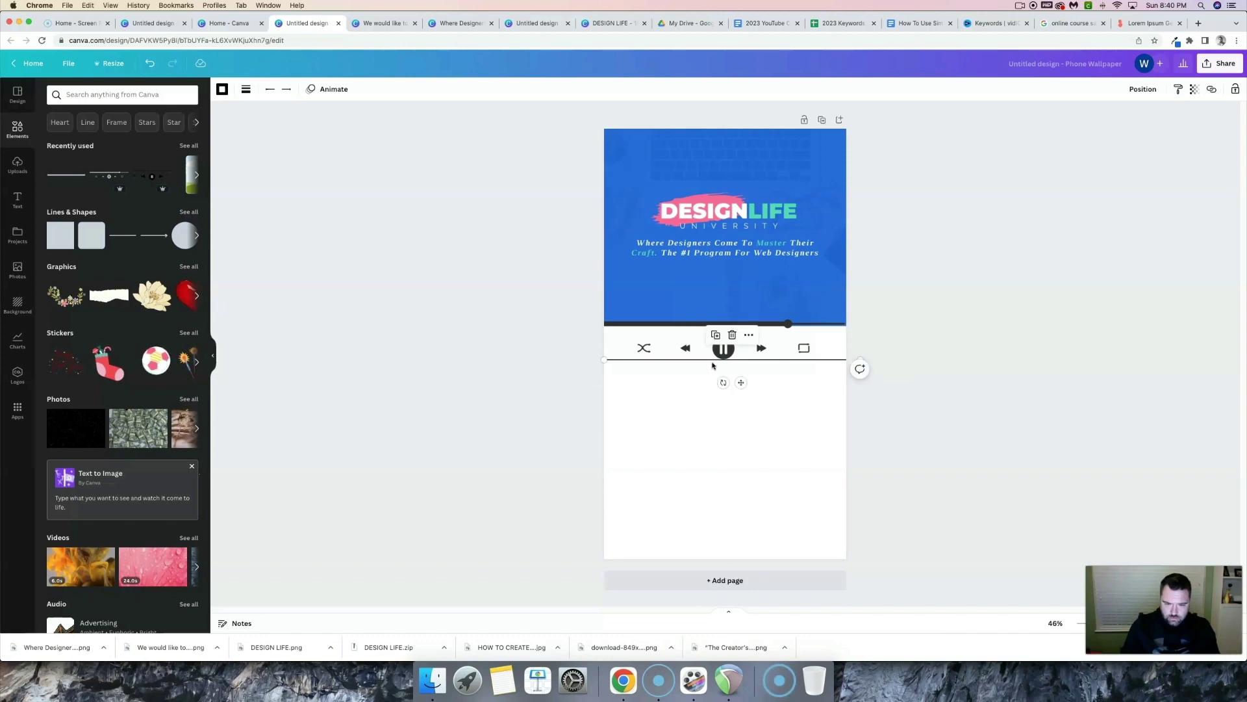
left_click_drag(697, 363, 697, 366)
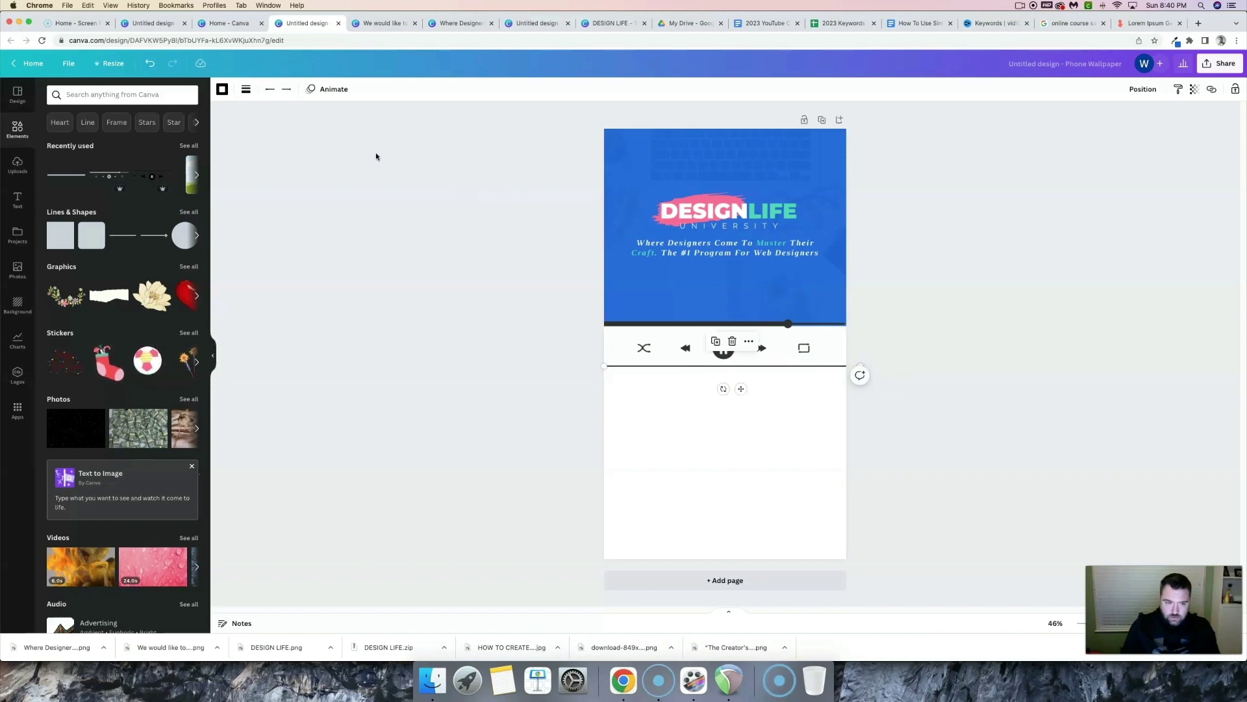
left_click(247, 91)
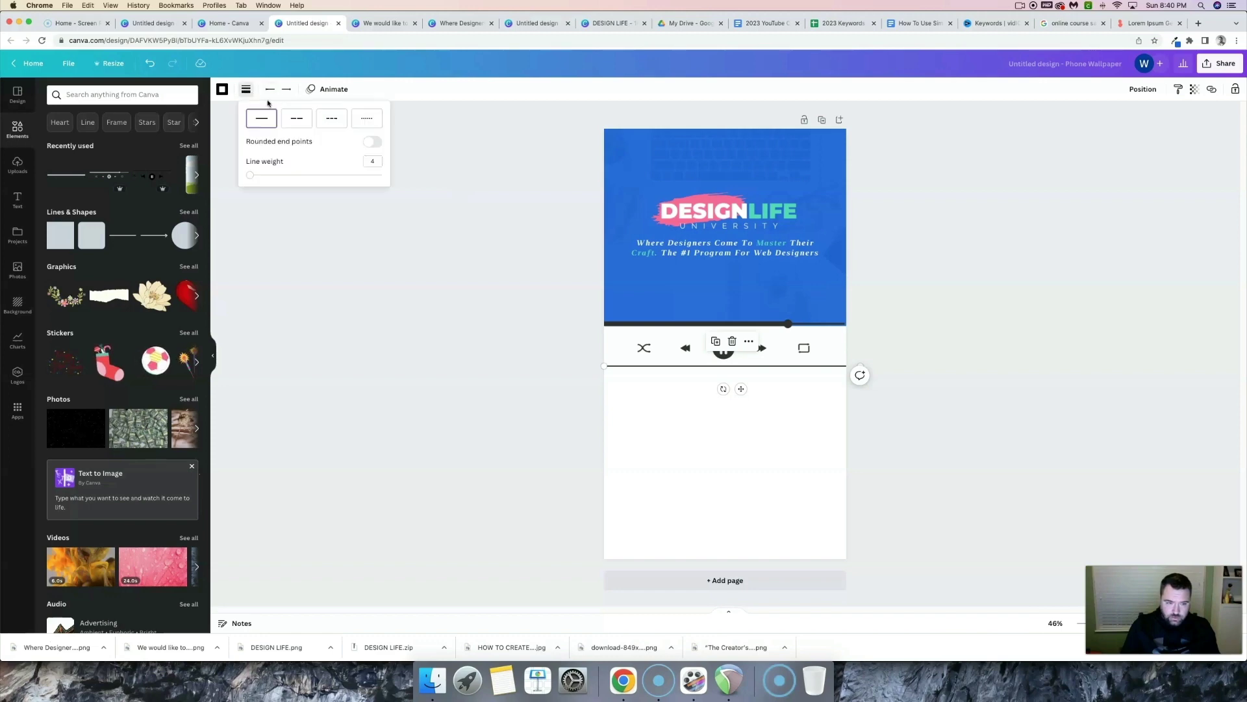
left_click_drag(256, 178, 259, 177)
left_click(449, 342)
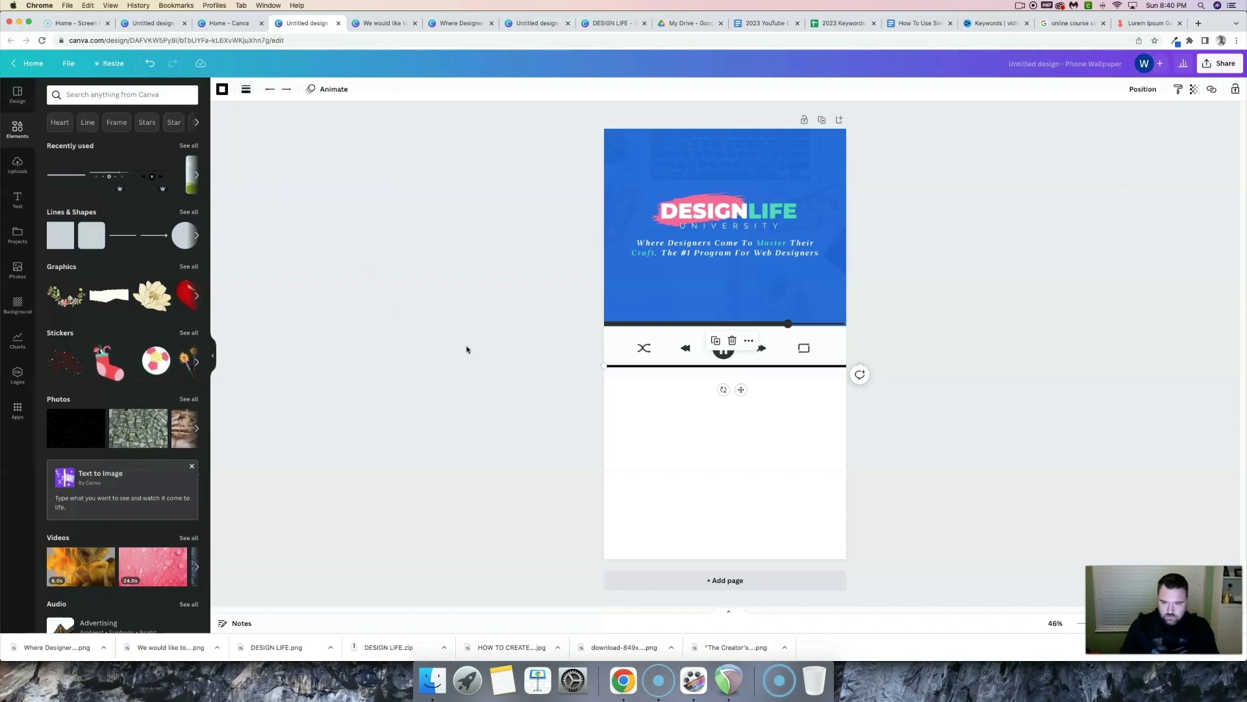
left_click(487, 352)
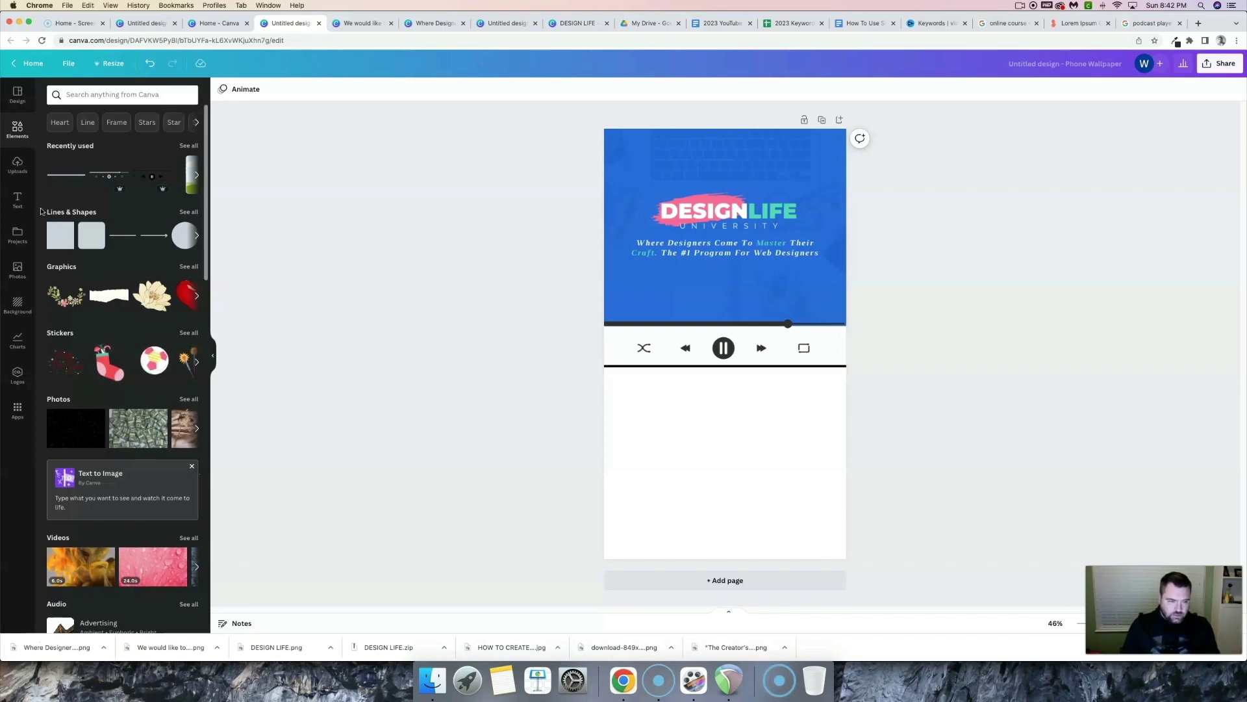
Add a square shape and stretch it to cover the whole page area below the line under the playback controls.
left_click(57, 241)
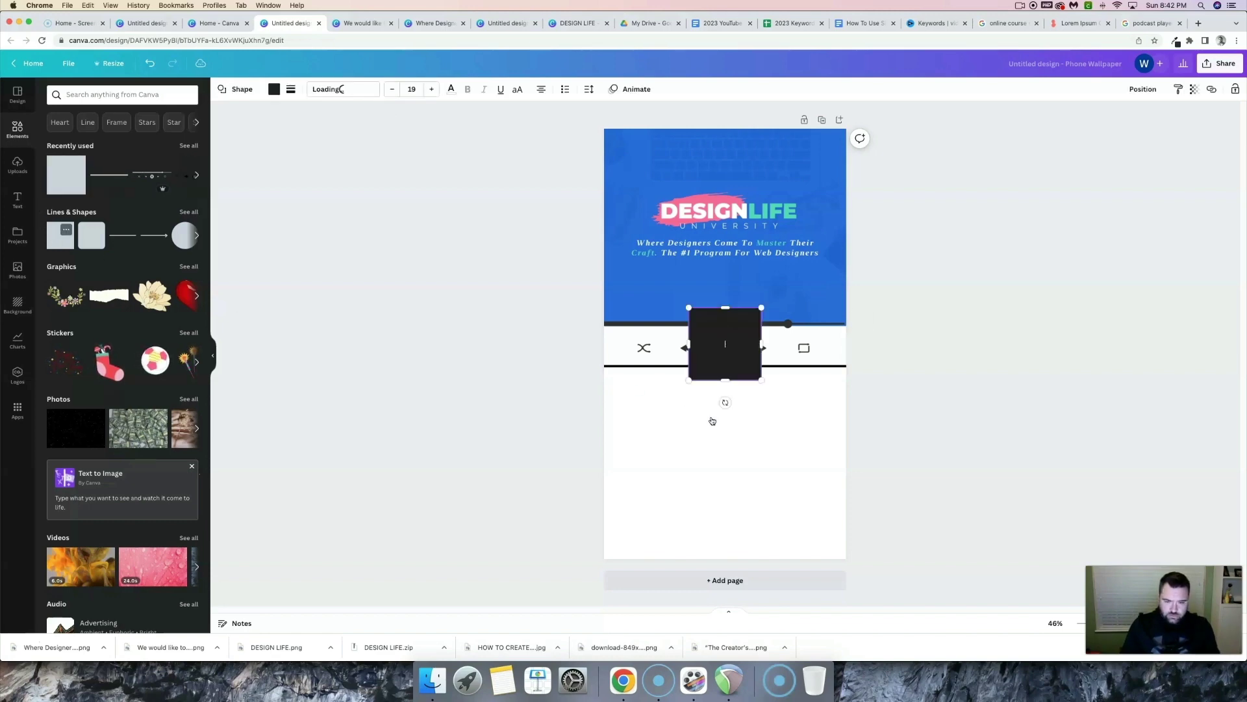
left_click_drag(730, 340, 921, 402)
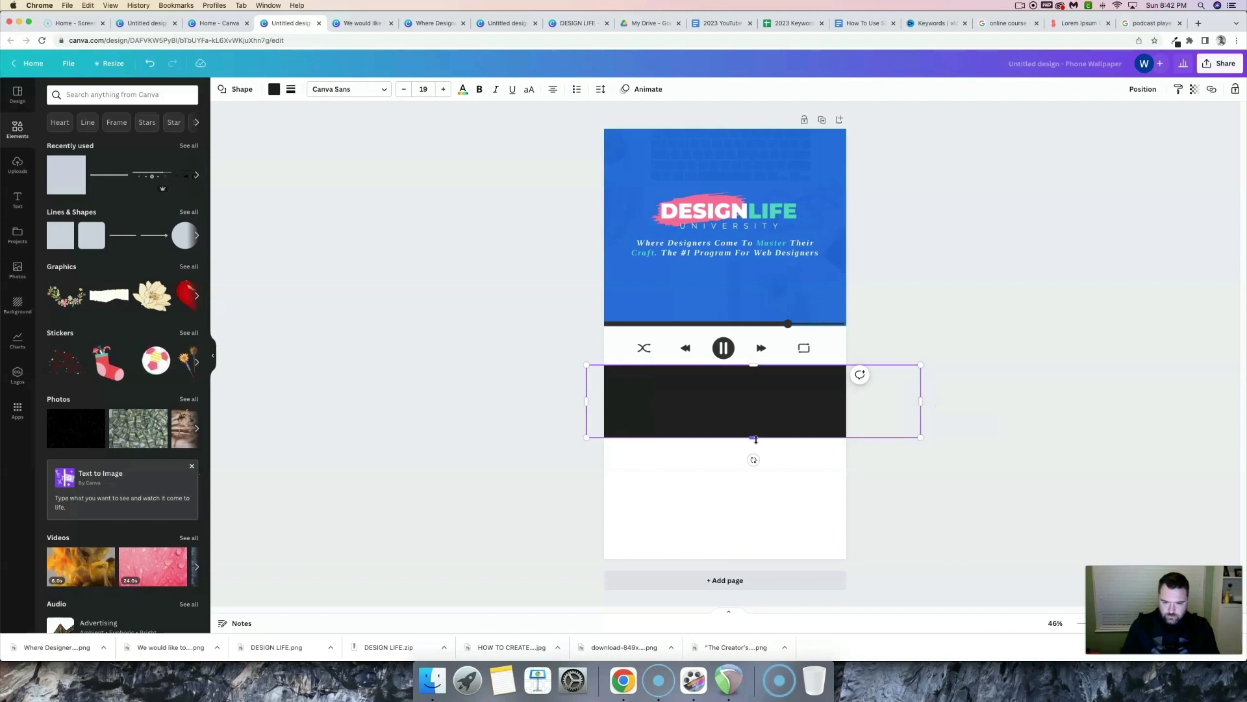
left_click_drag(755, 439, 755, 586)
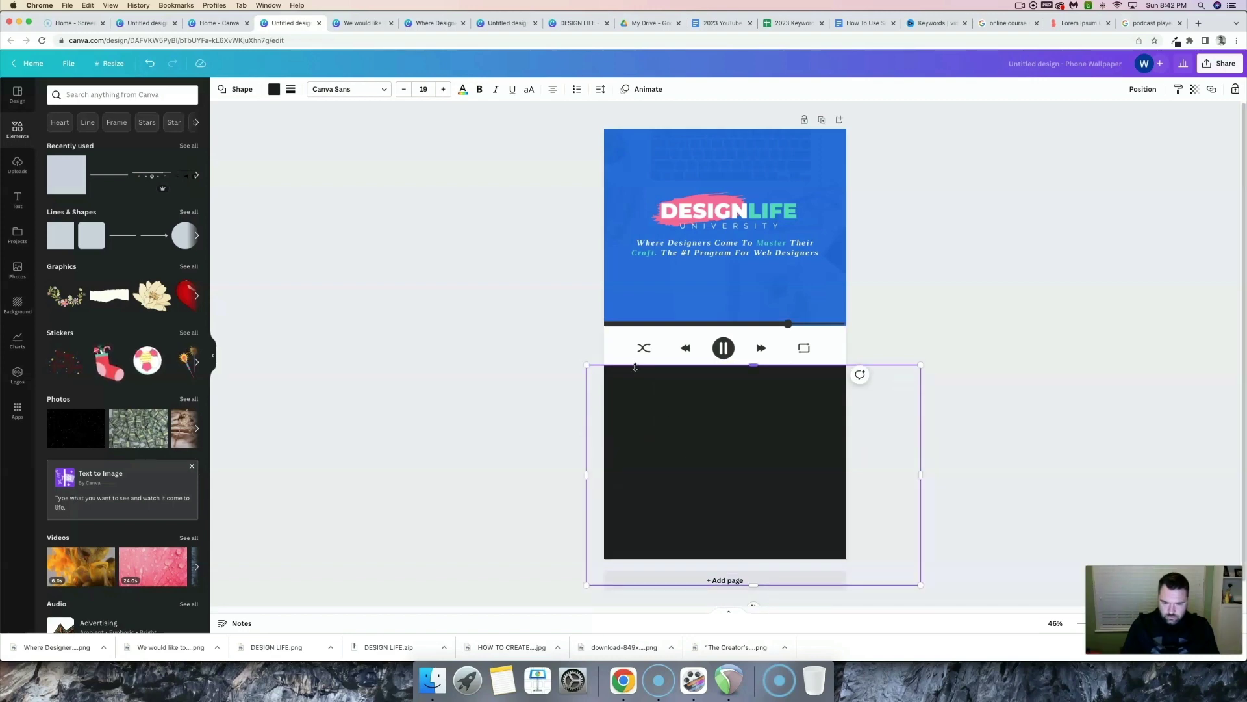
left_click_drag(662, 421, 662, 455)
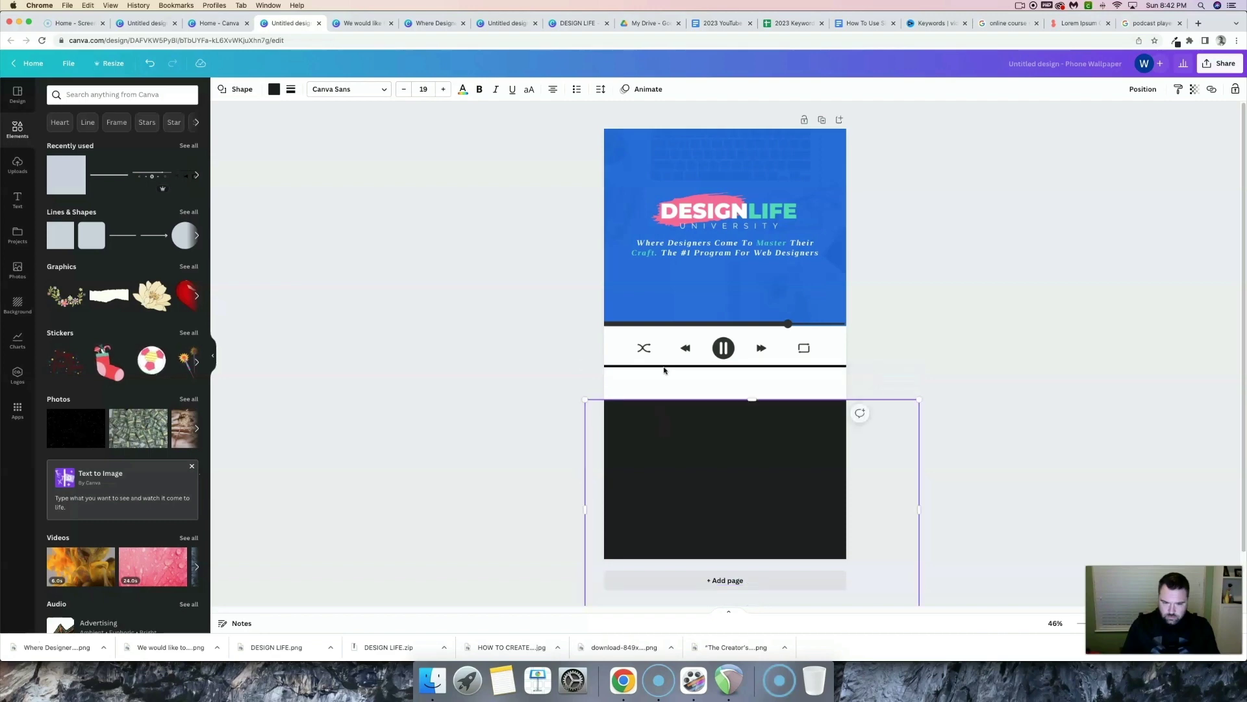
left_click(664, 368)
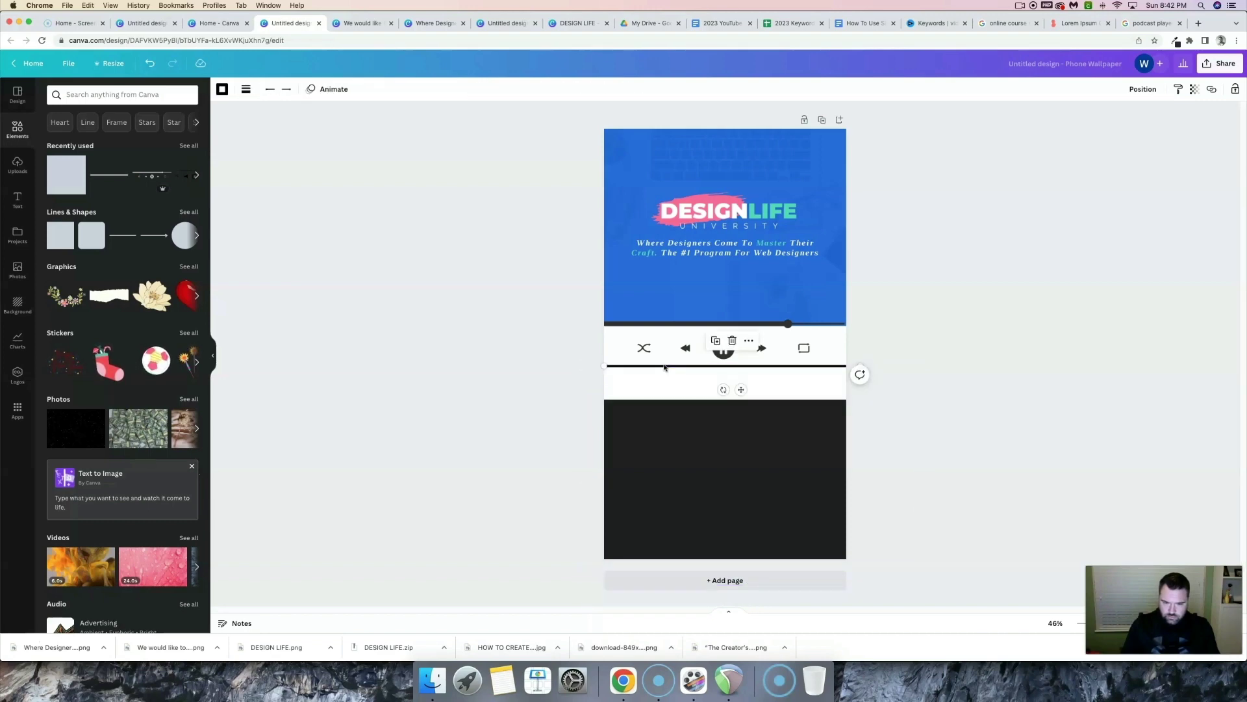
left_click_drag(660, 440, 654, 409)
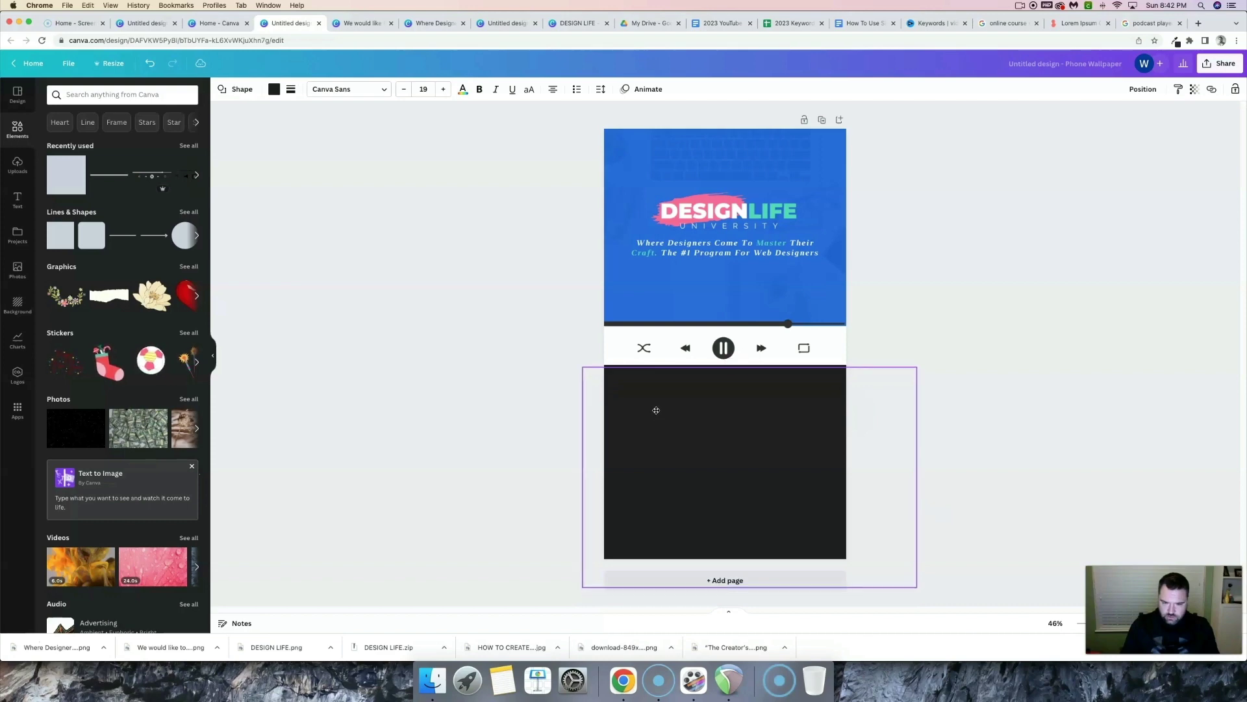
left_click(529, 412)
Set the fill colour of the large rectangle below the playback controls to #2C283A.
left_click(656, 417)
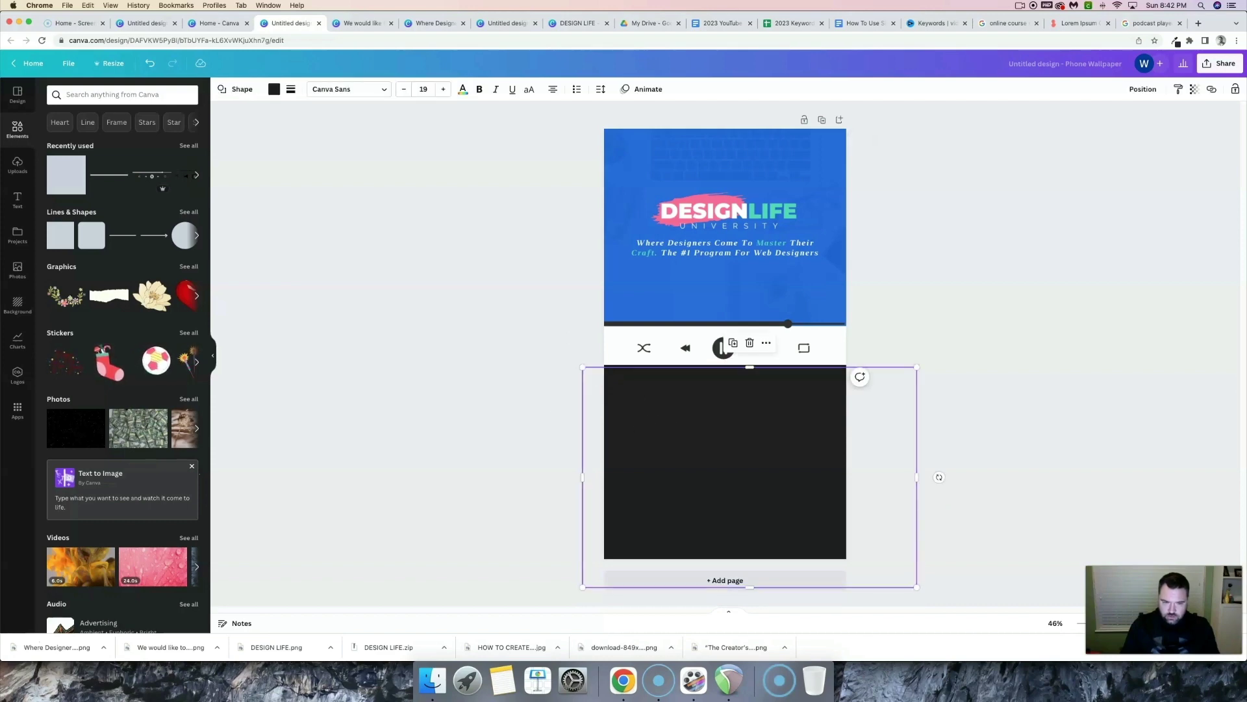
left_click(274, 89)
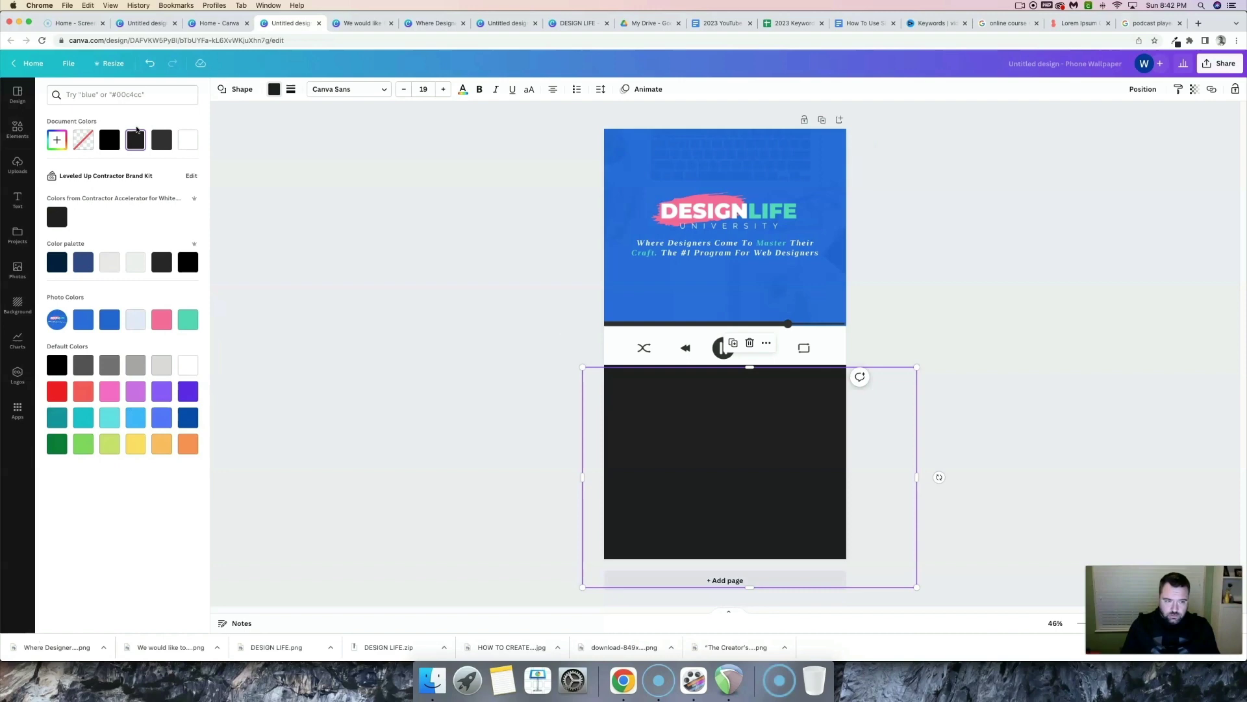
left_click(57, 140)
type("#2C283A")
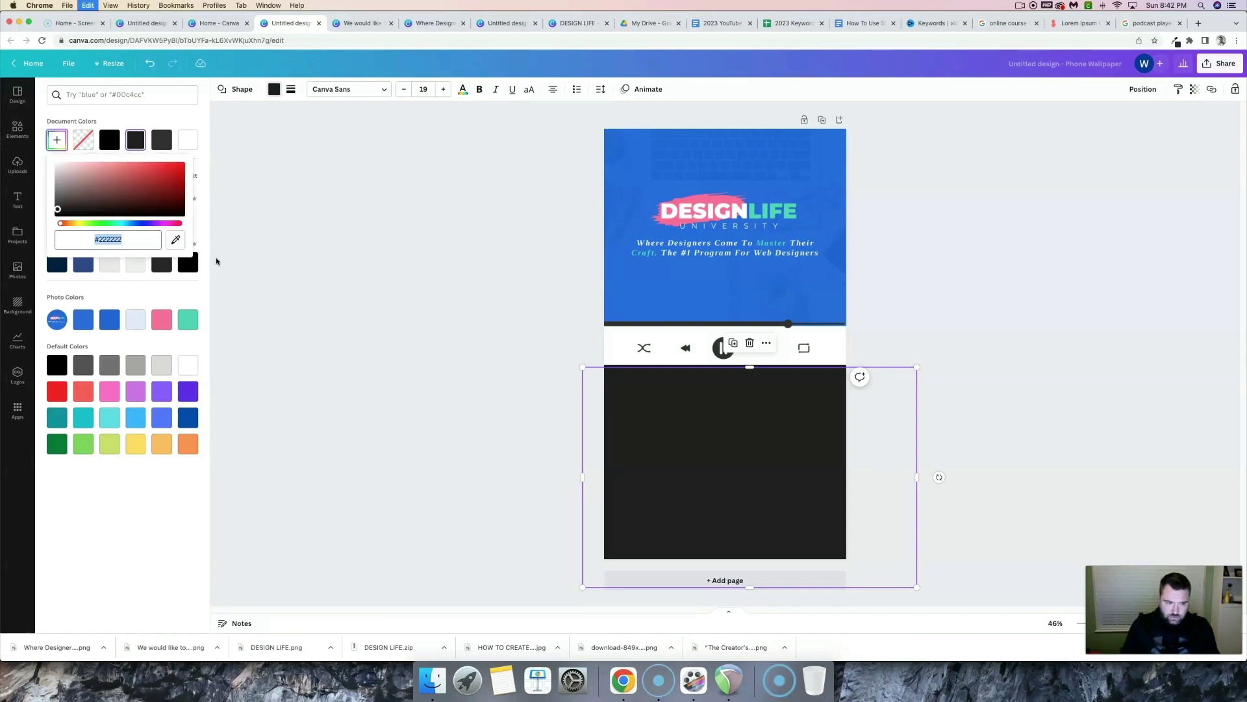
left_click(325, 225)
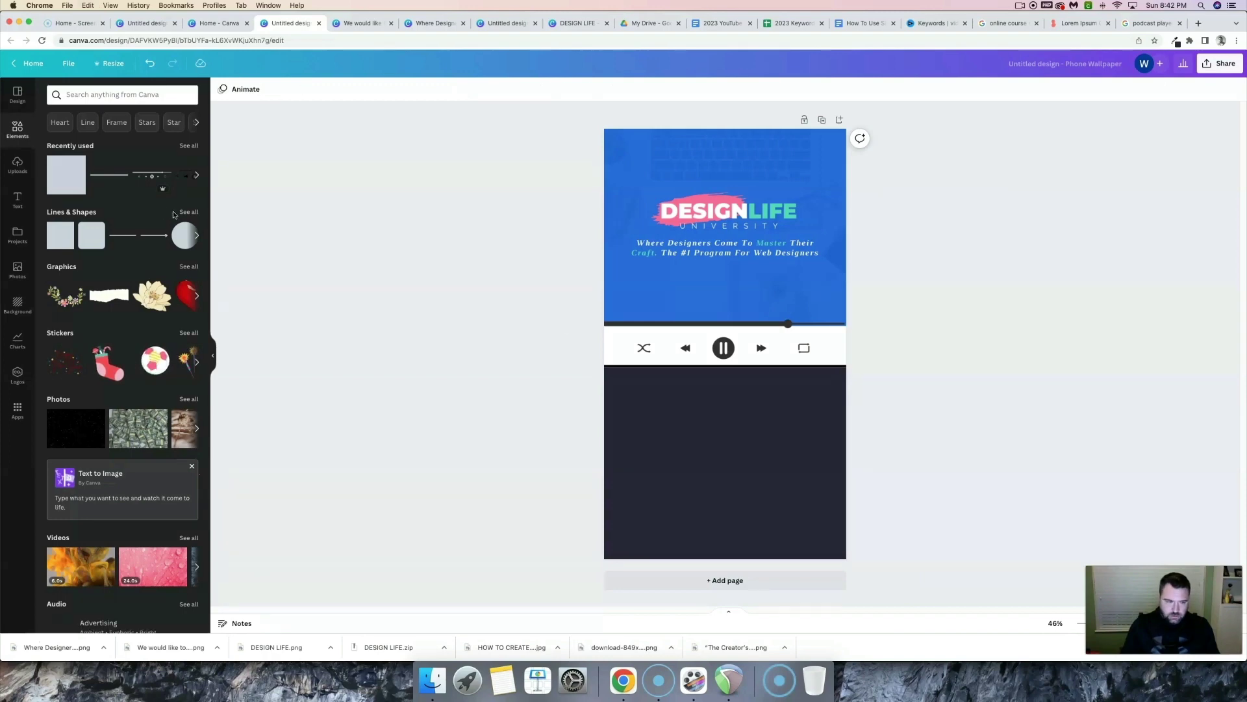
Search the elements for "play button" and add the first graphic, a black circled play symbol.
left_click(76, 95)
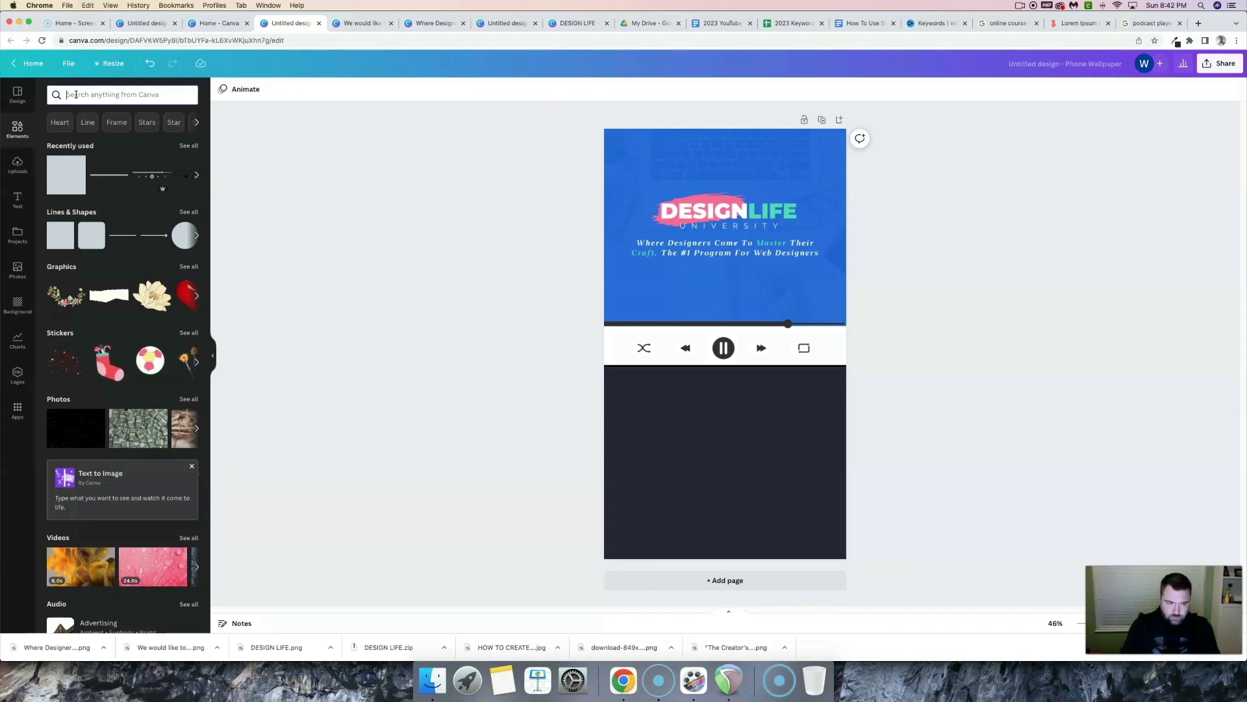
type("play button")
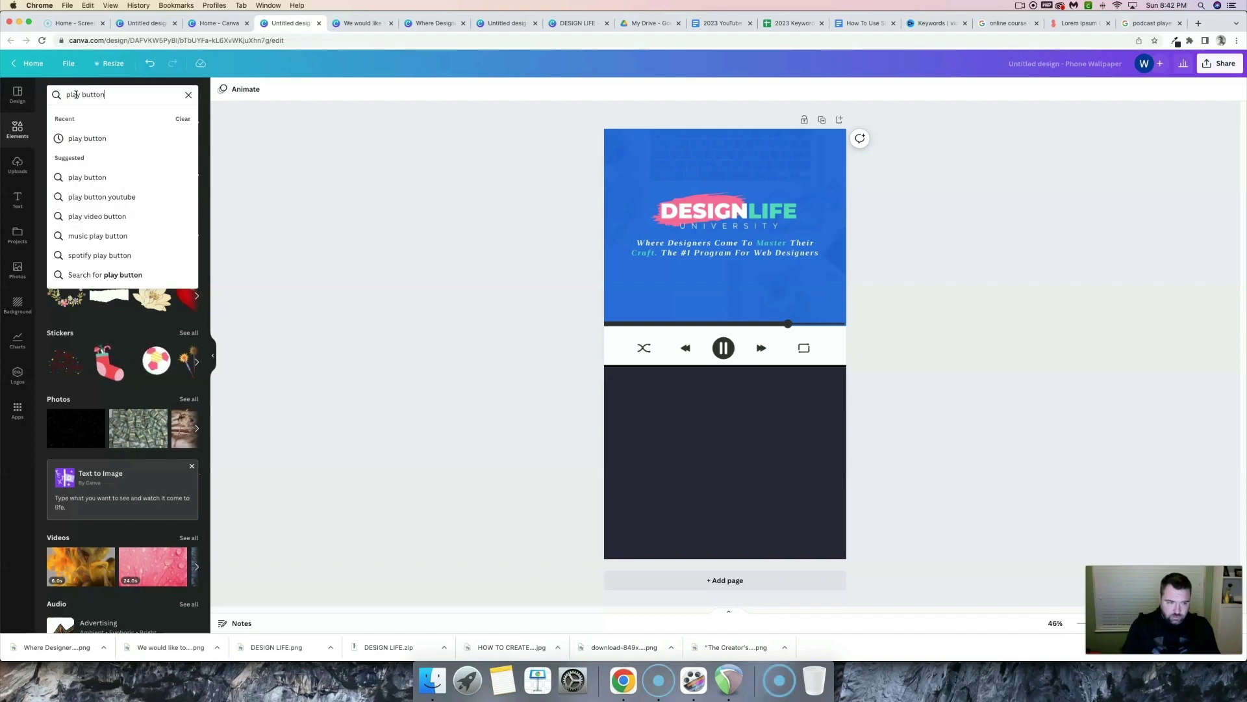
key("Return")
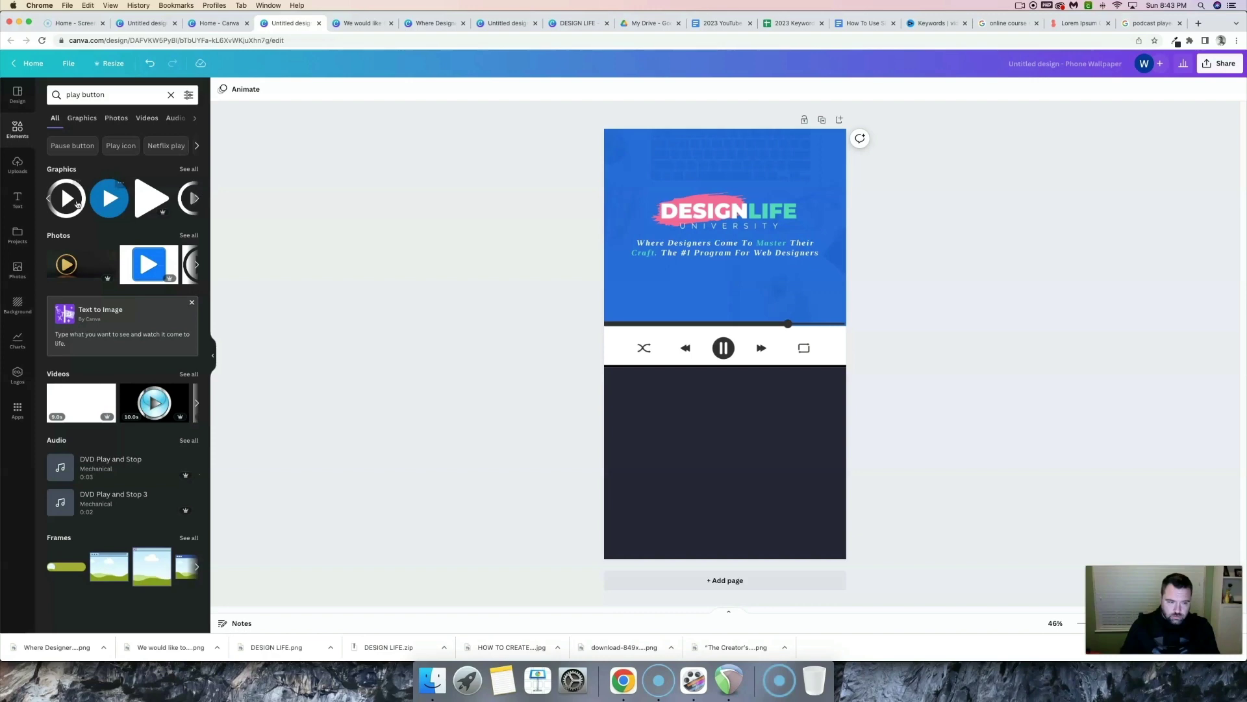
left_click(66, 198)
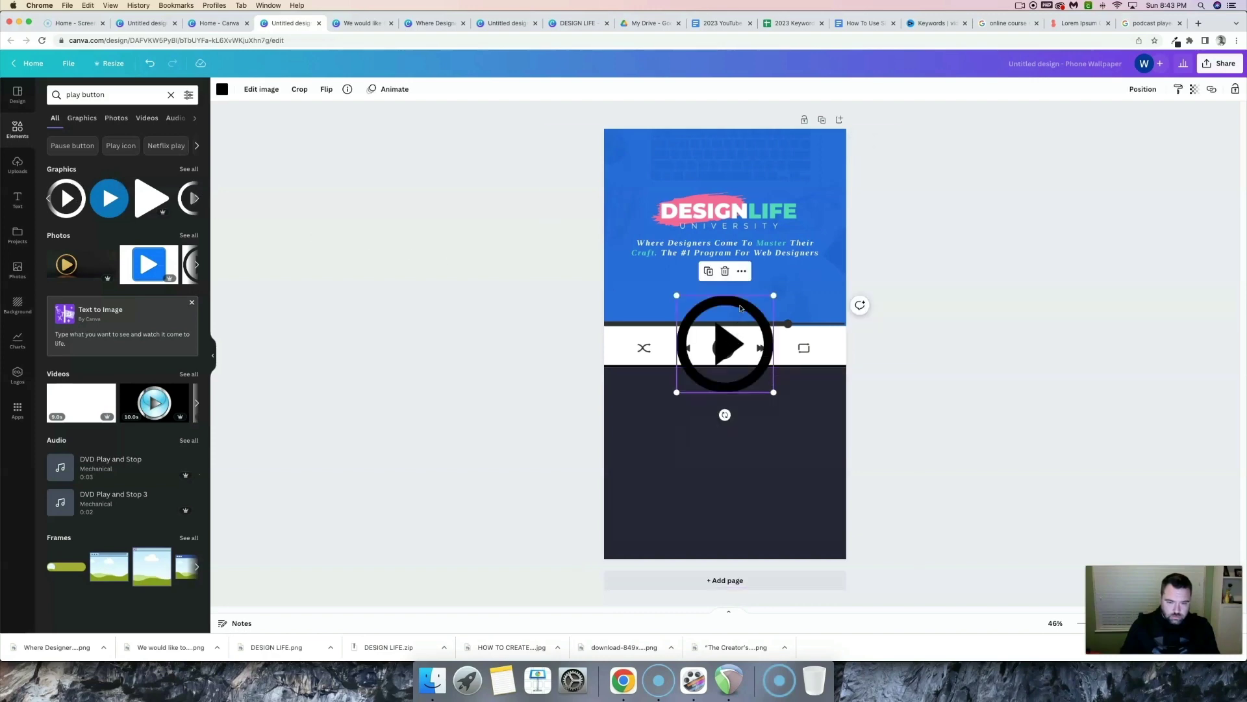
Shrink the play icon, place it near the dark rectangle's upper left corner, and recolour it with the logo's mint green.
left_click_drag(740, 308, 640, 399)
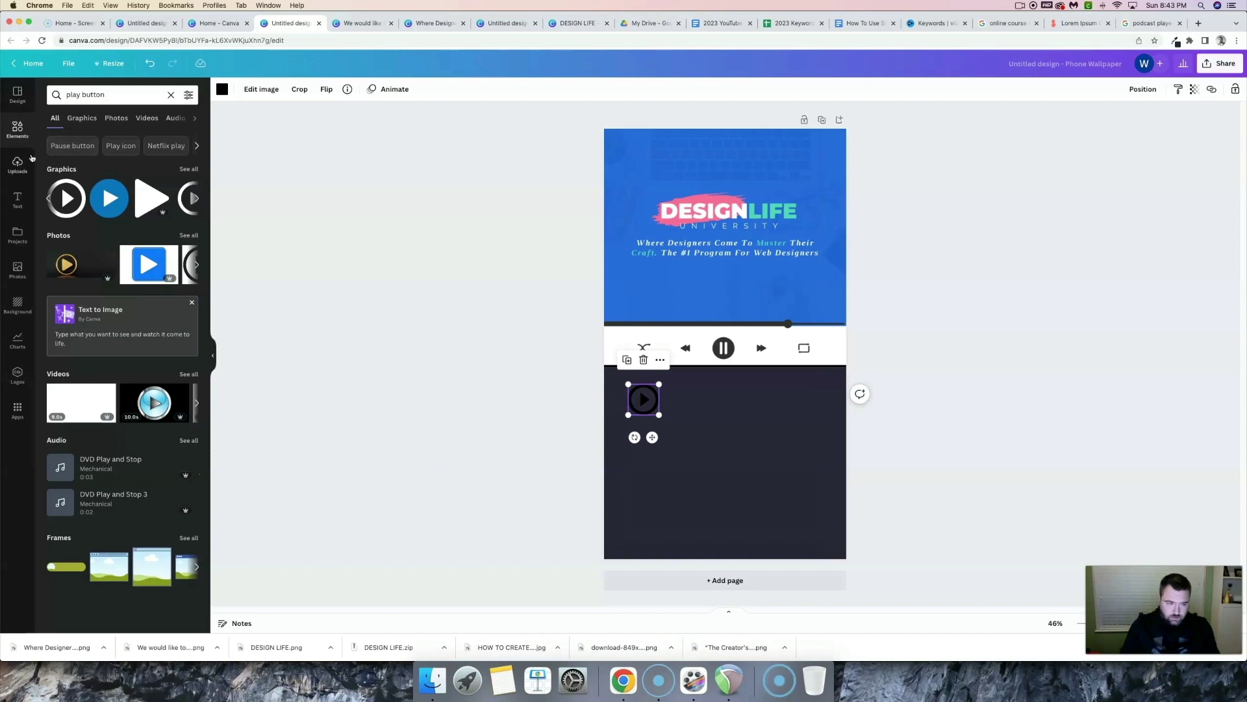
left_click(221, 90)
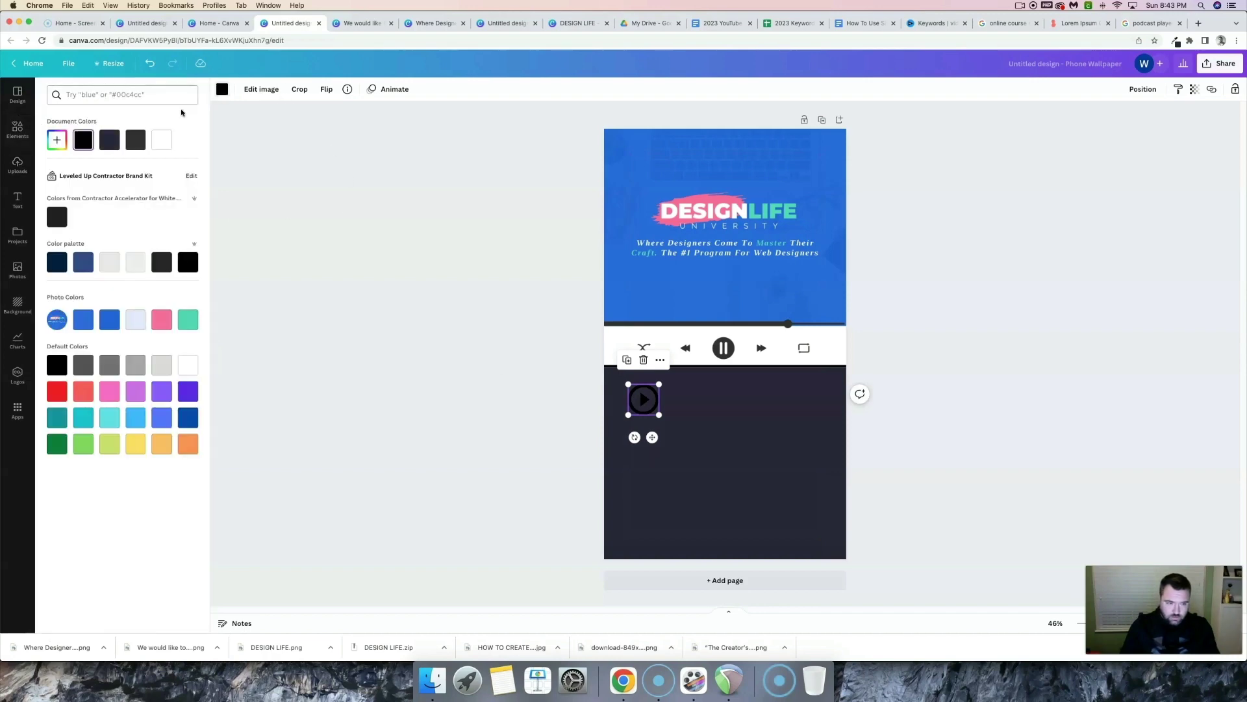
left_click(187, 320)
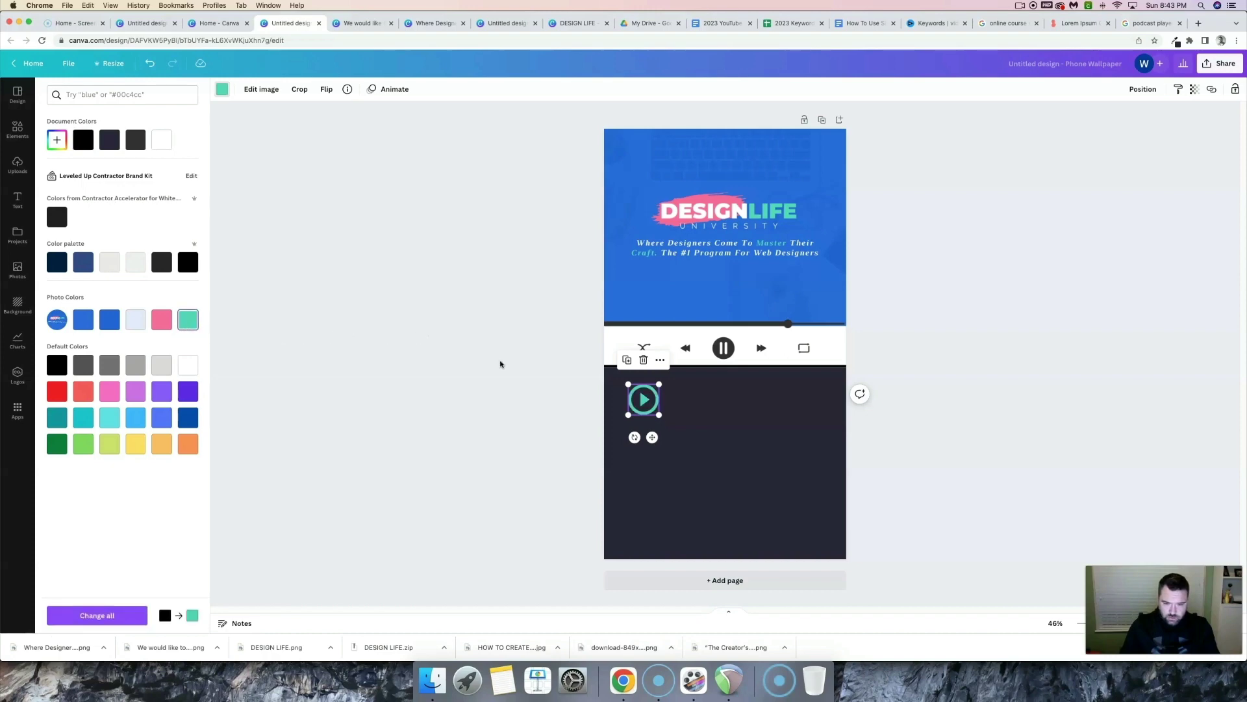
left_click_drag(630, 385, 650, 400)
left_click(652, 404)
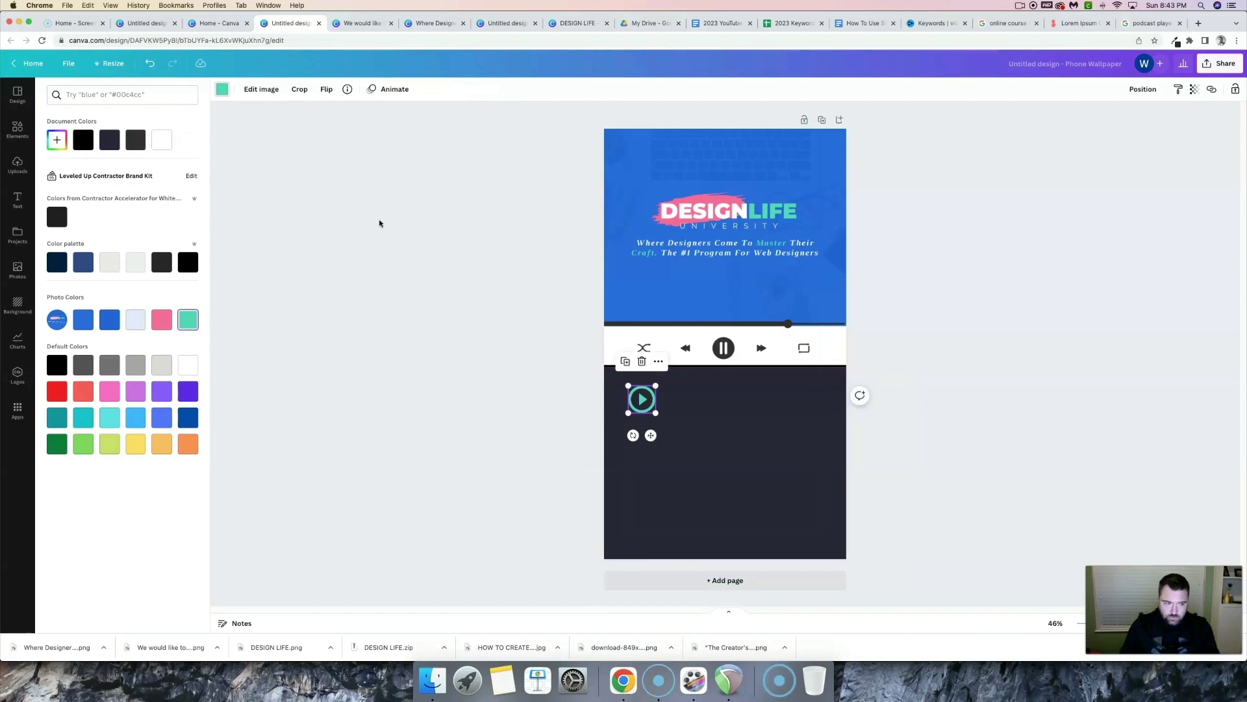
Add a subheading text box reading "Up Next".
left_click(19, 133)
left_click(17, 200)
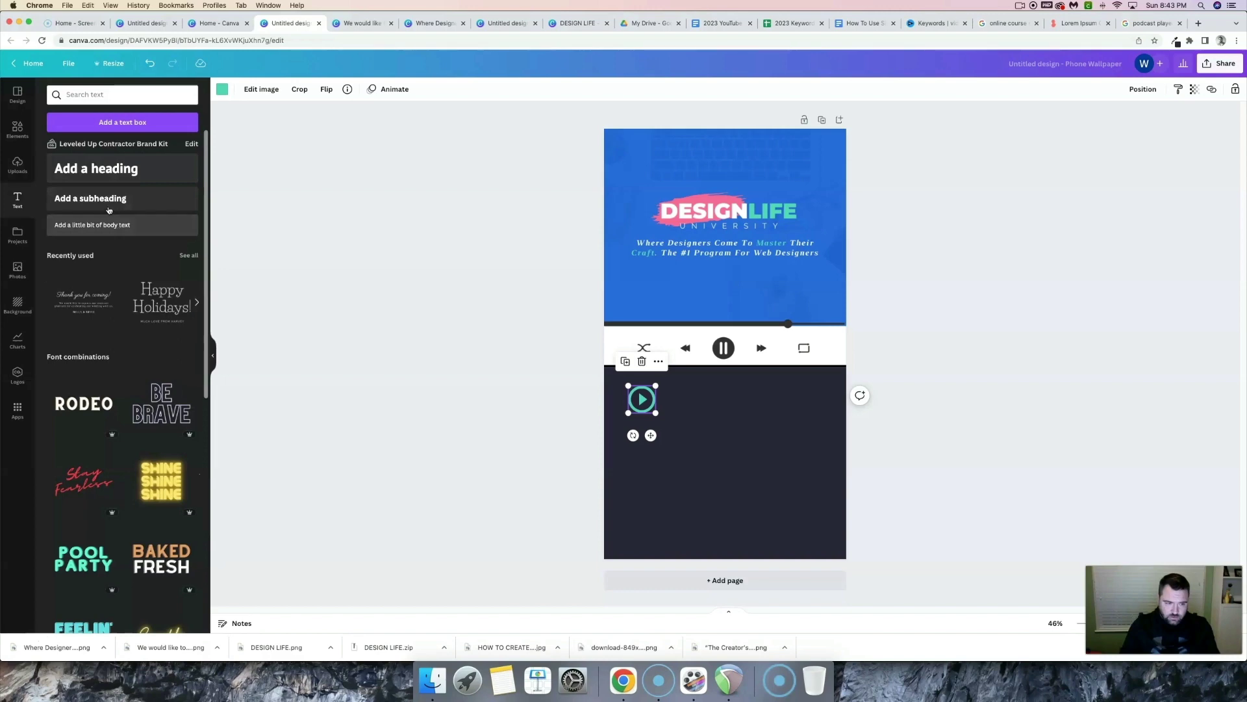
left_click(108, 199)
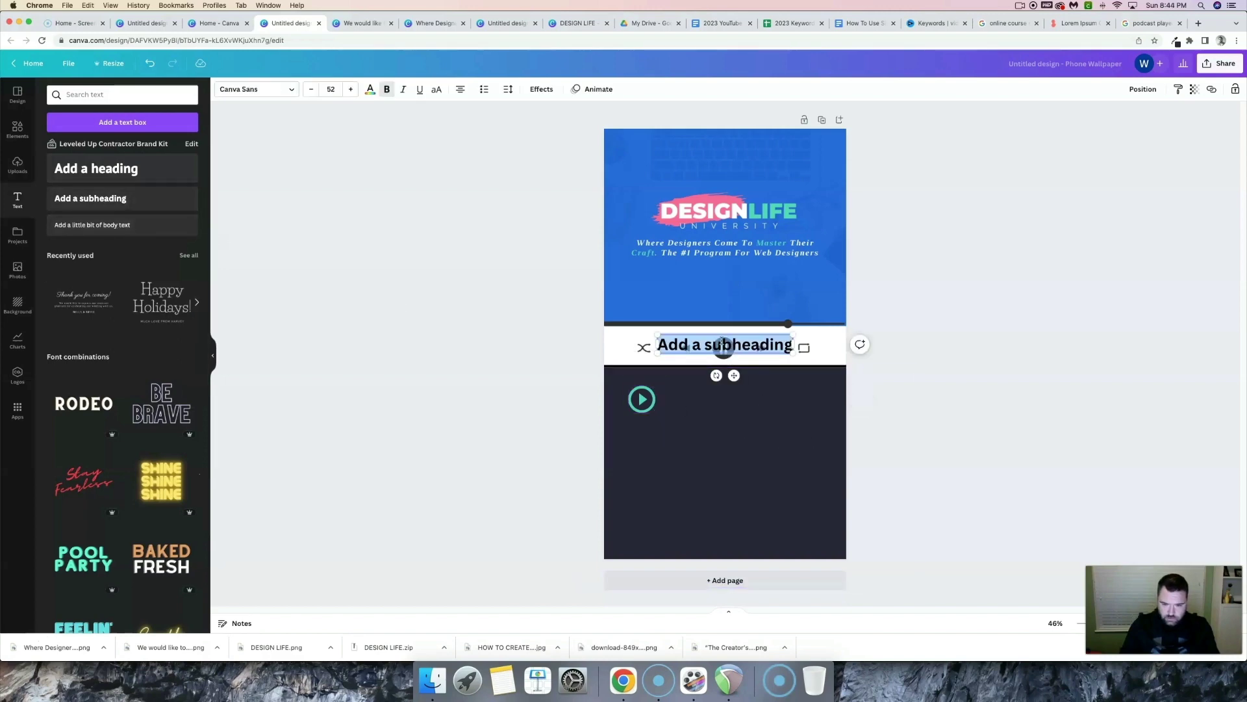
type("Up Next")
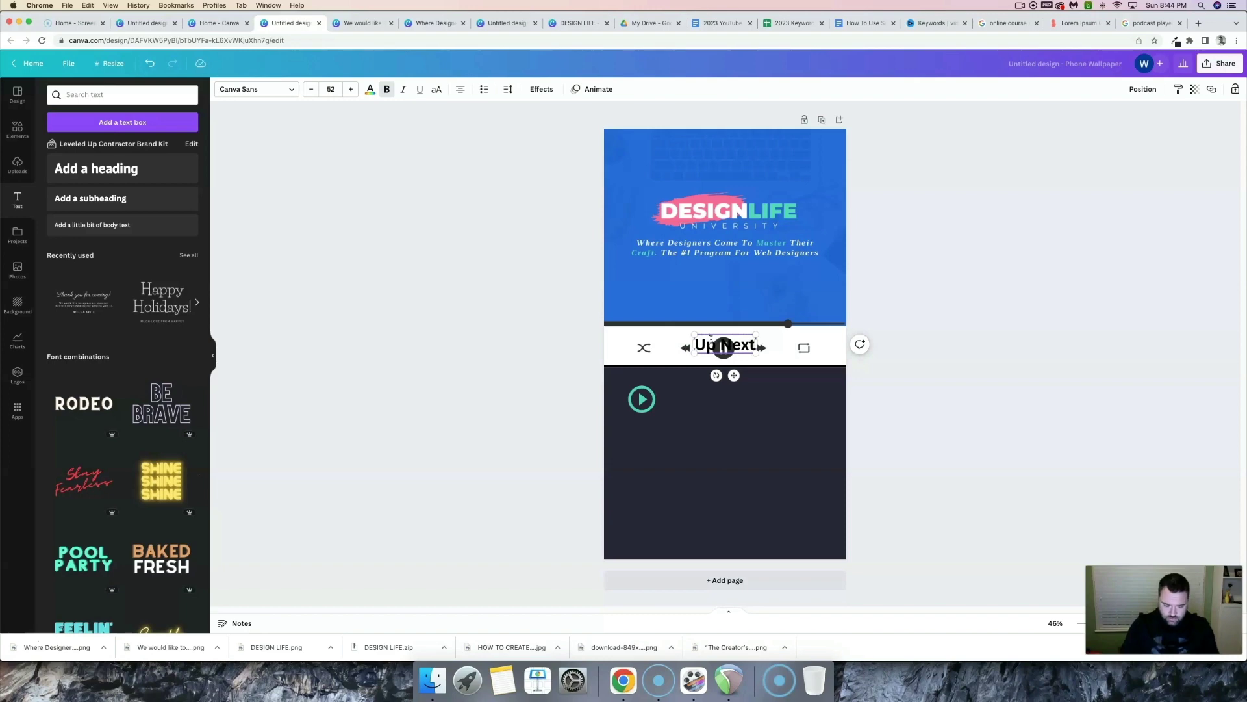
Colour the "Up Next" text white, scale it down to size 32, and position it just above the mint play icon.
key("super+a")
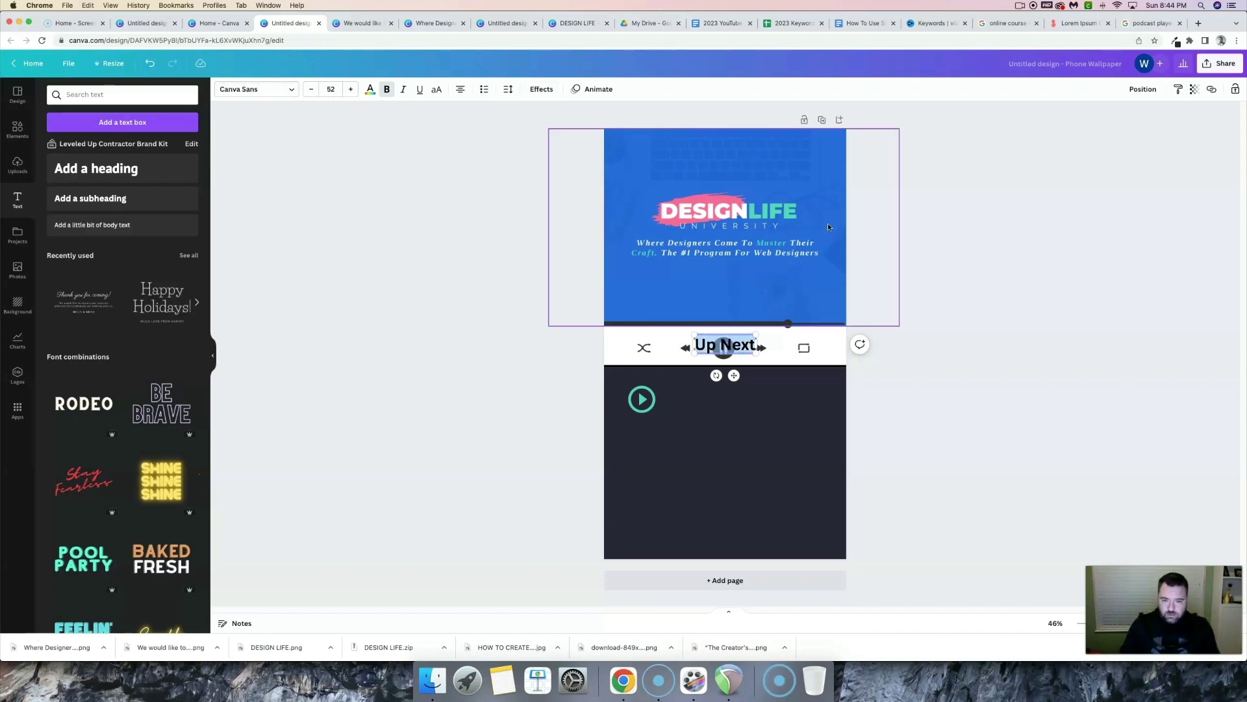
left_click(371, 89)
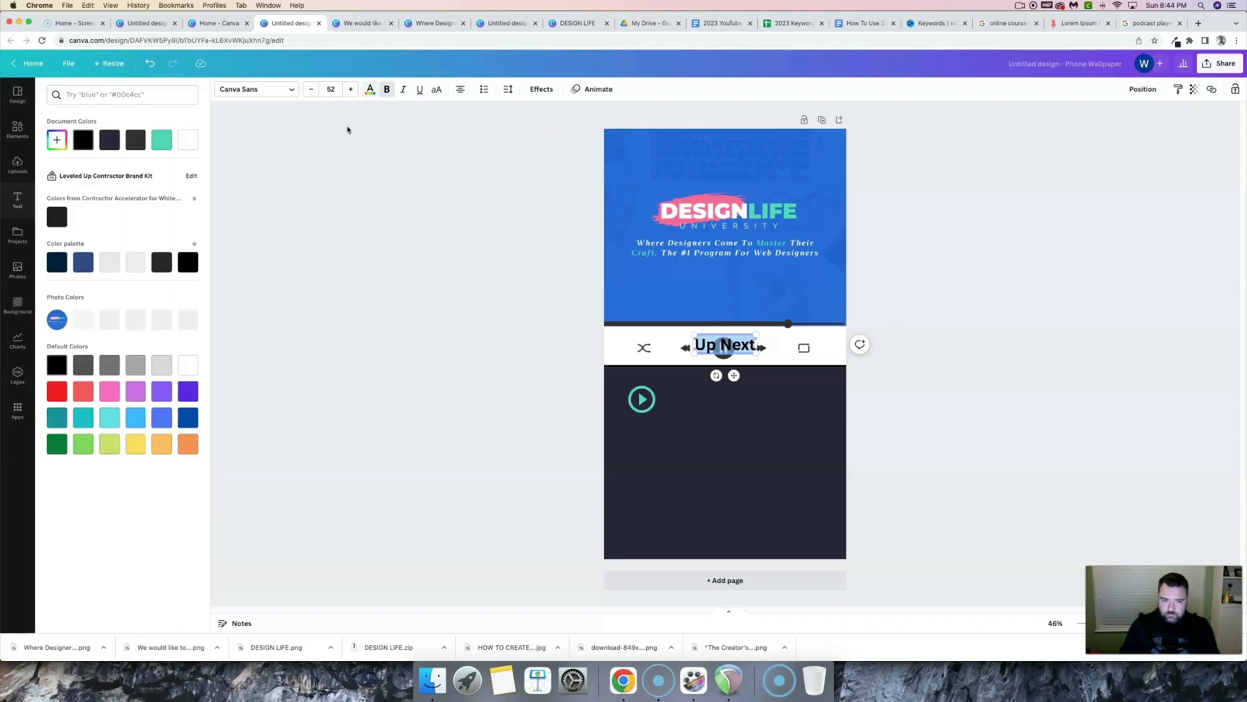
left_click(188, 139)
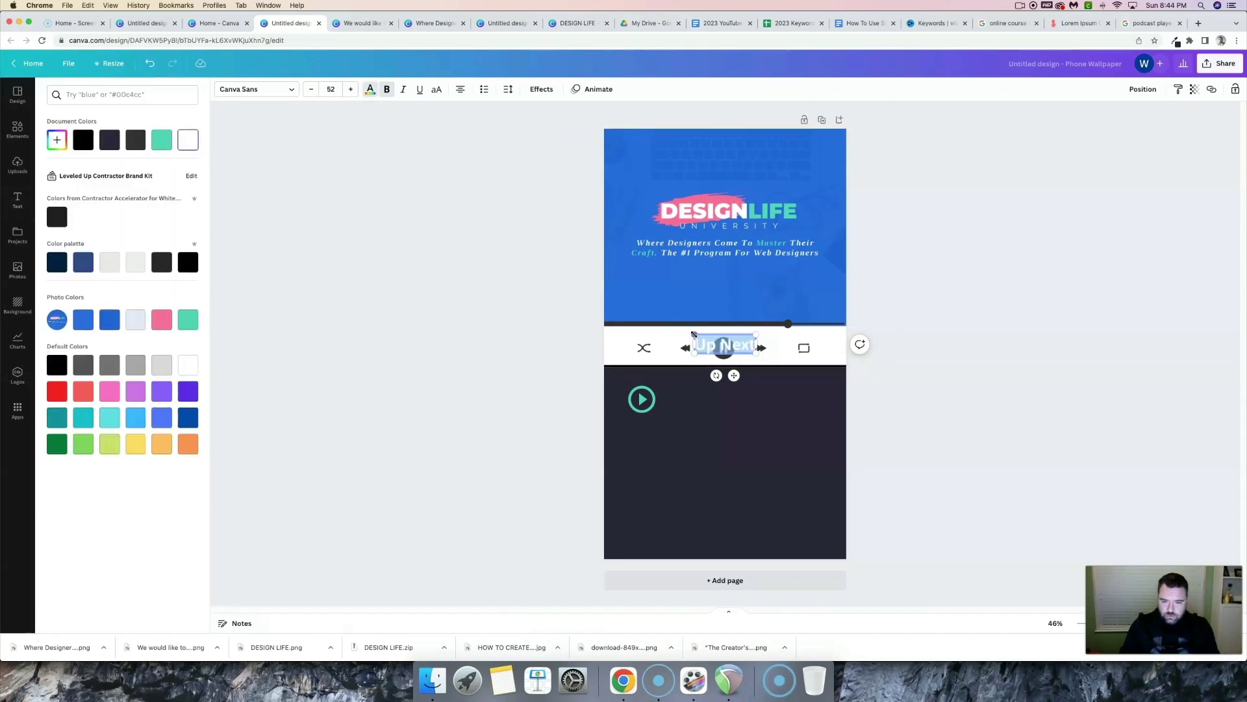
left_click_drag(694, 334, 717, 345)
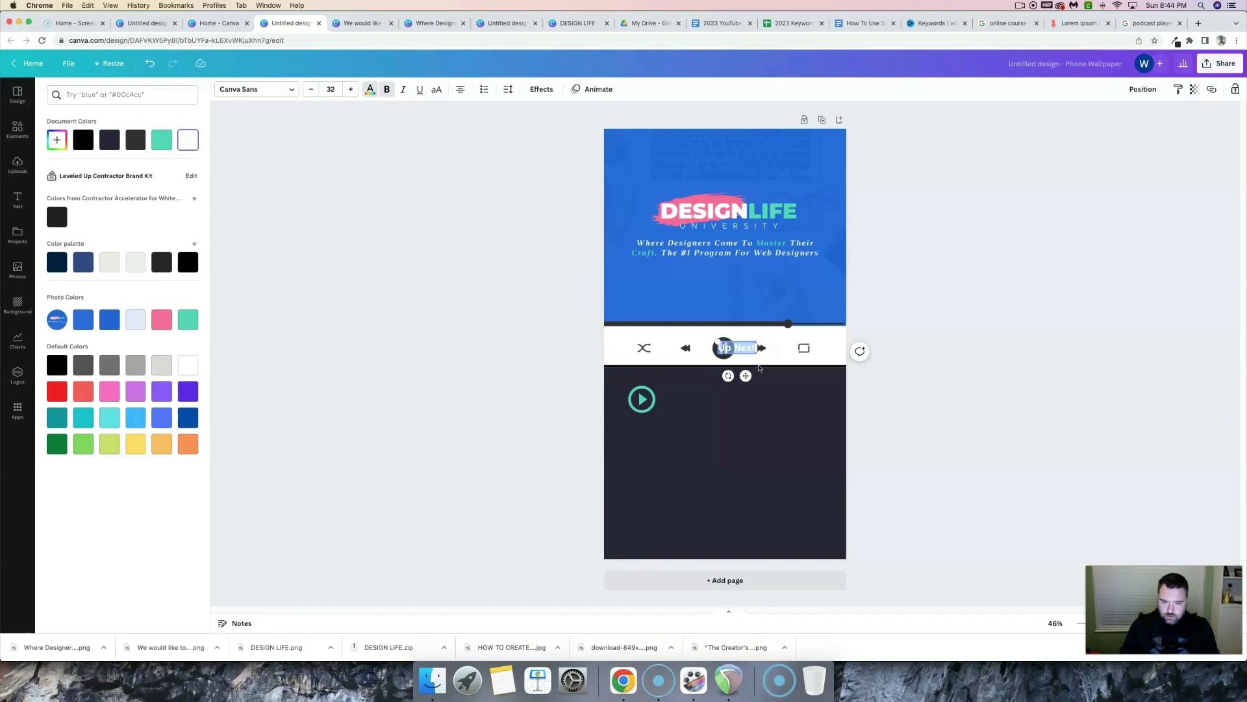
left_click_drag(746, 375, 643, 410)
left_click(462, 334)
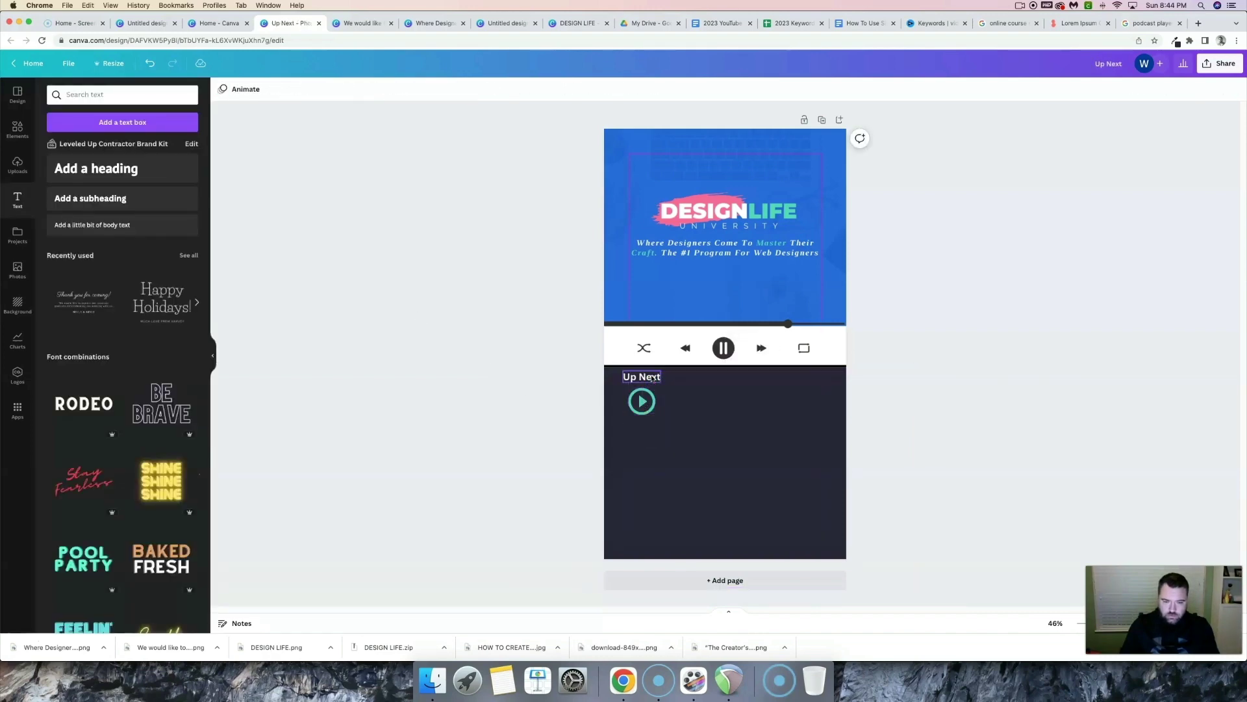
Duplicate the "Up Next" text beside the play icon and change the copy to "How To Get Started With Design".
double_click(643, 377)
left_click_drag(655, 380, 693, 394)
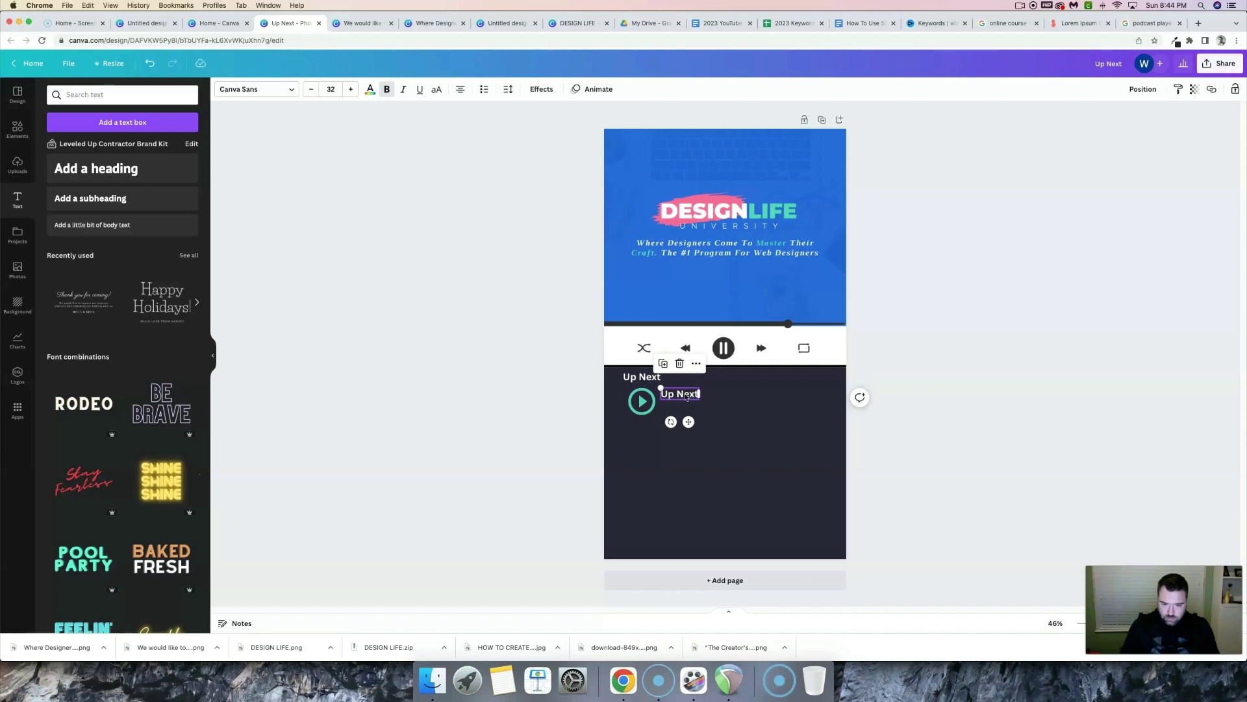
double_click(687, 396)
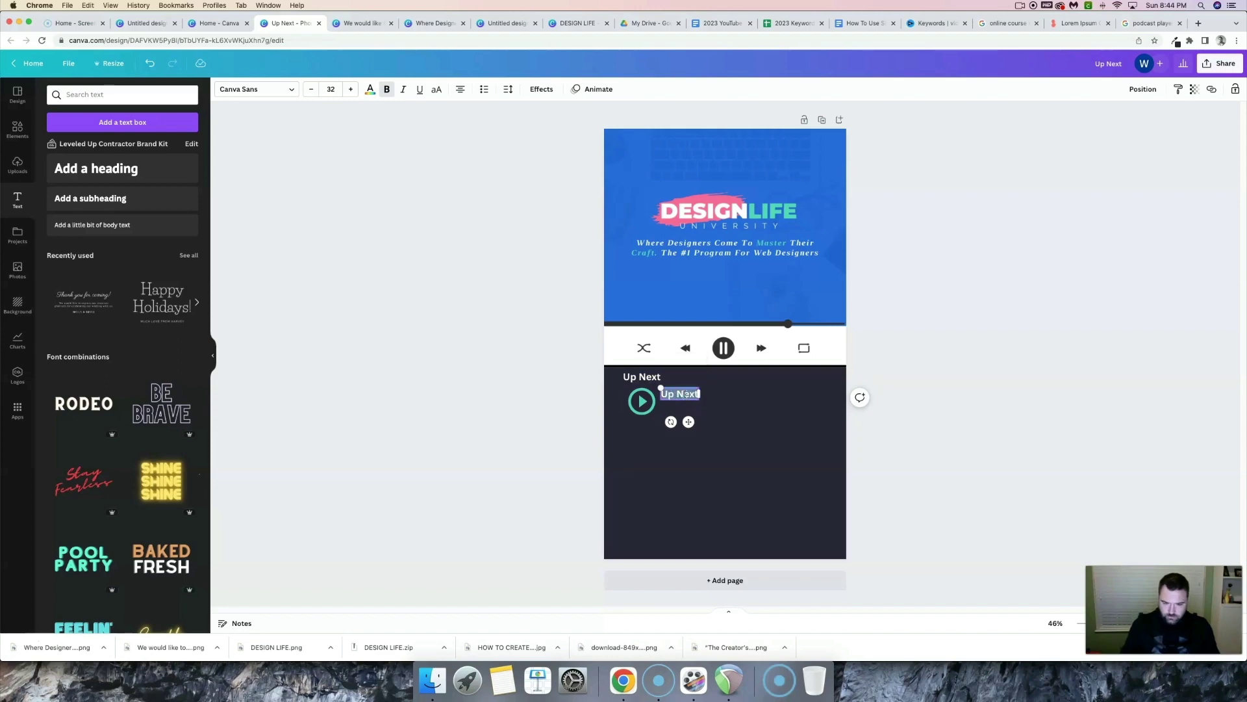
type("How To Get")
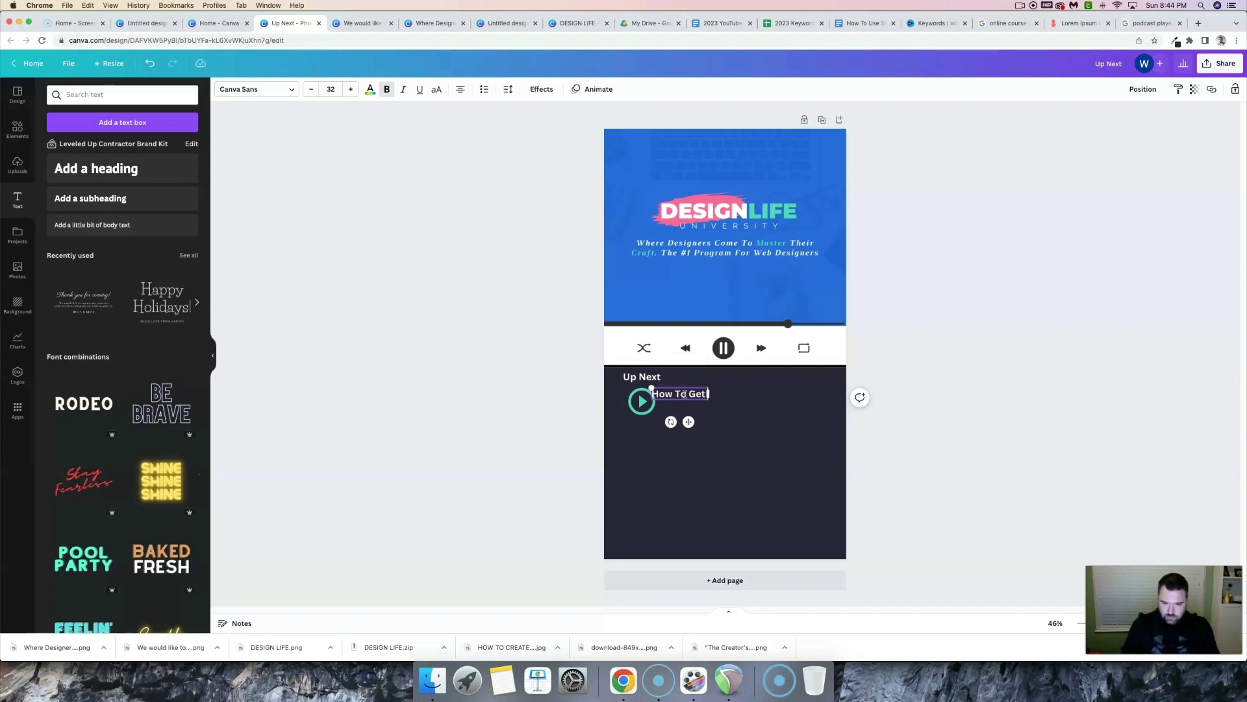
type(" Started with")
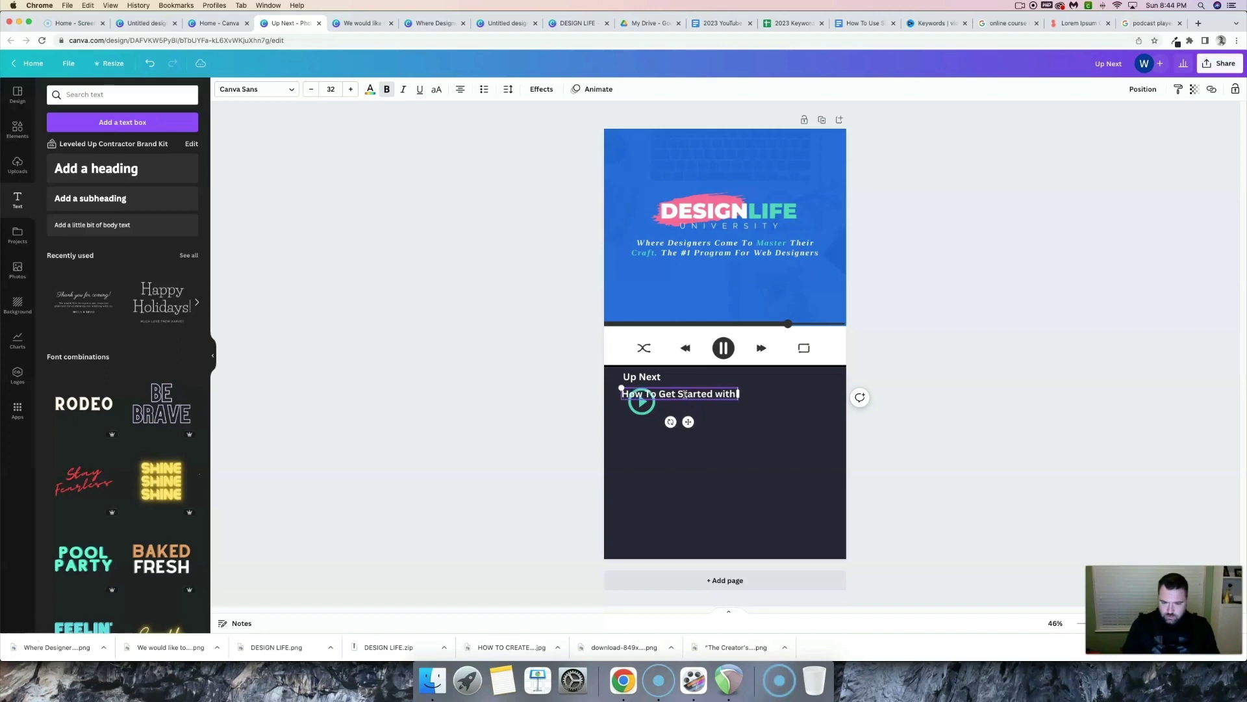
key("BackSpace")
key("BackSpace")
key("BackSpace")
key("BackSpace")
key("BackSpace")
type("With Design")
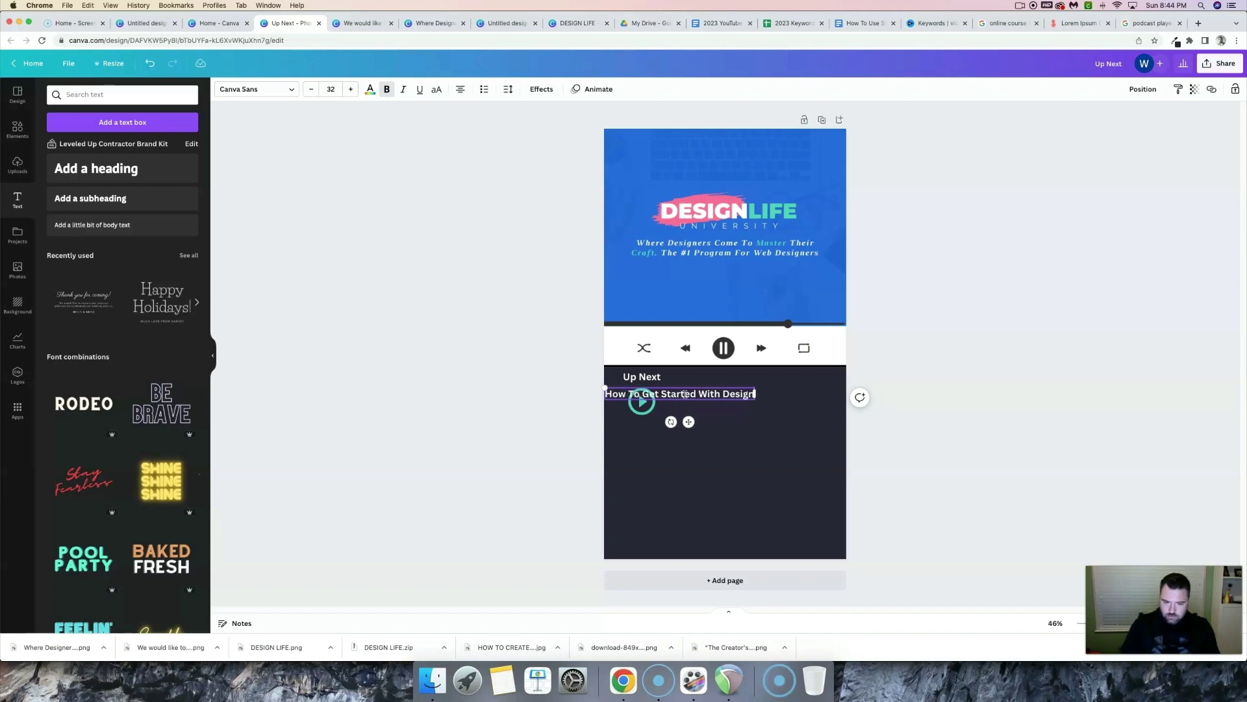
Left-align the "How To Get Started With Design" text and move it clear of the play icon, vertically centred beside it.
left_click(620, 398)
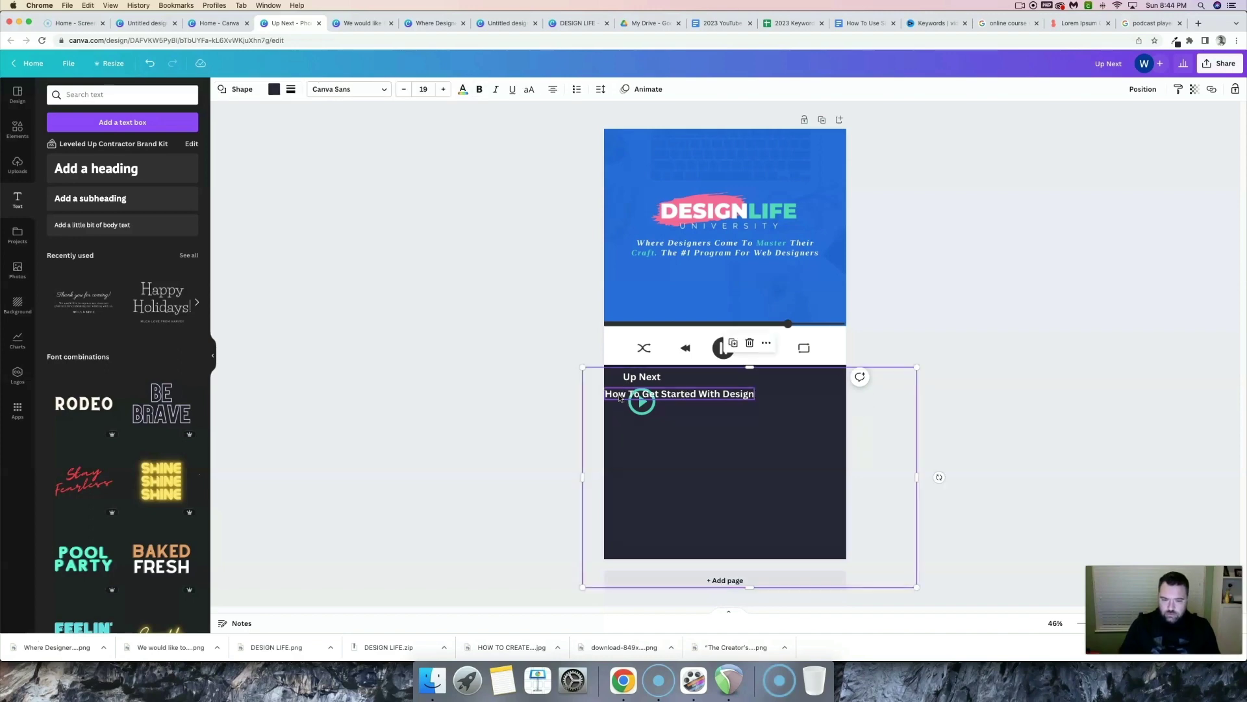
left_click(621, 396)
left_click(621, 396)
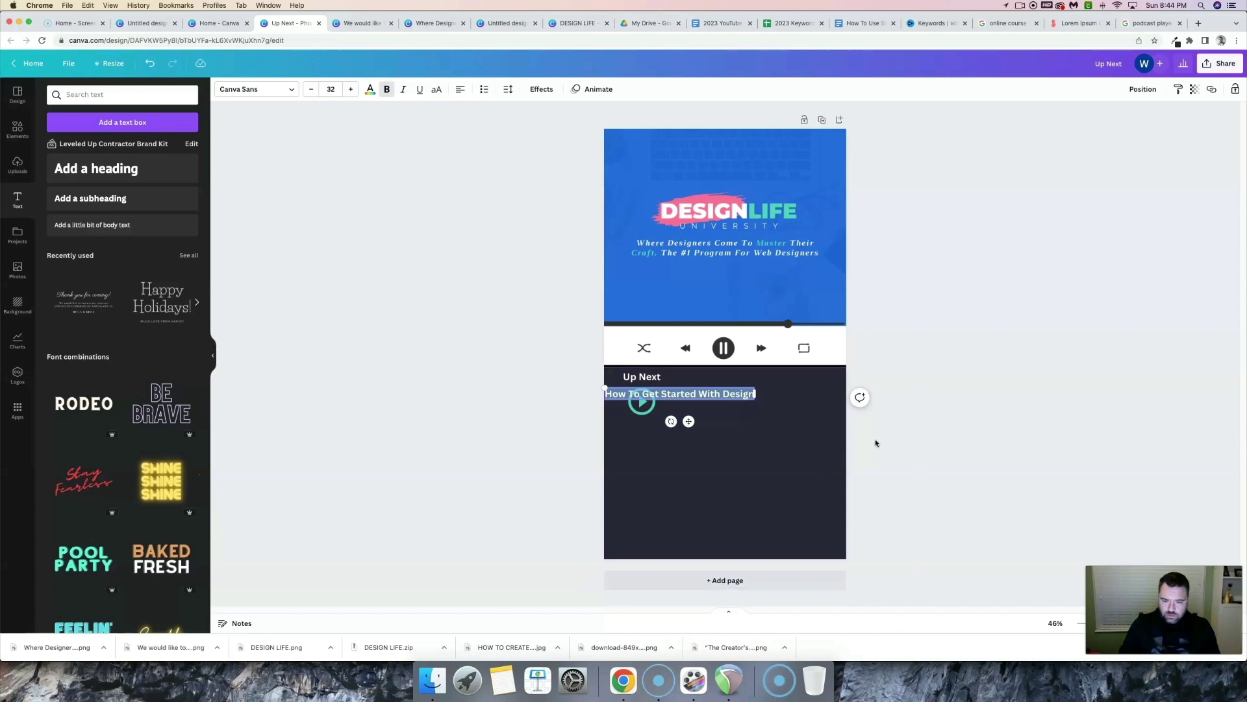
left_click(722, 396)
left_click_drag(722, 396, 777, 402)
left_click(763, 473)
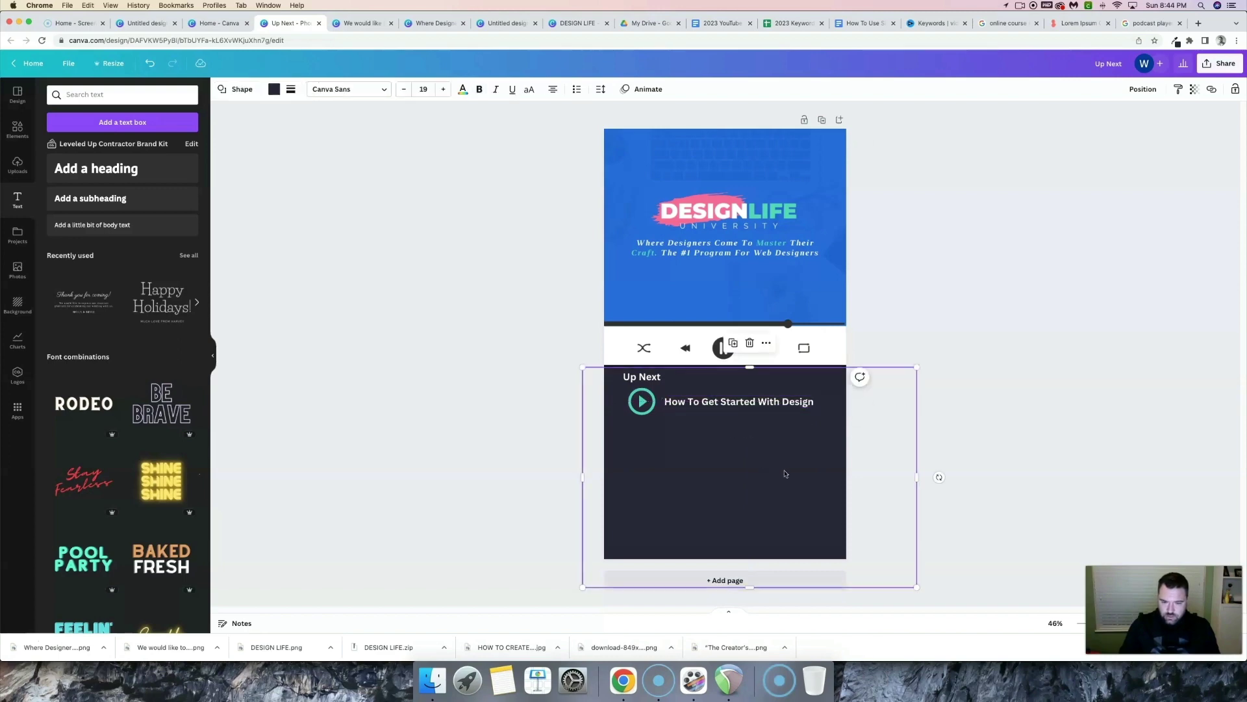
left_click(501, 211)
Search the elements for "line", add a plain line below the first track row, and stretch it across the row's width.
left_click(18, 129)
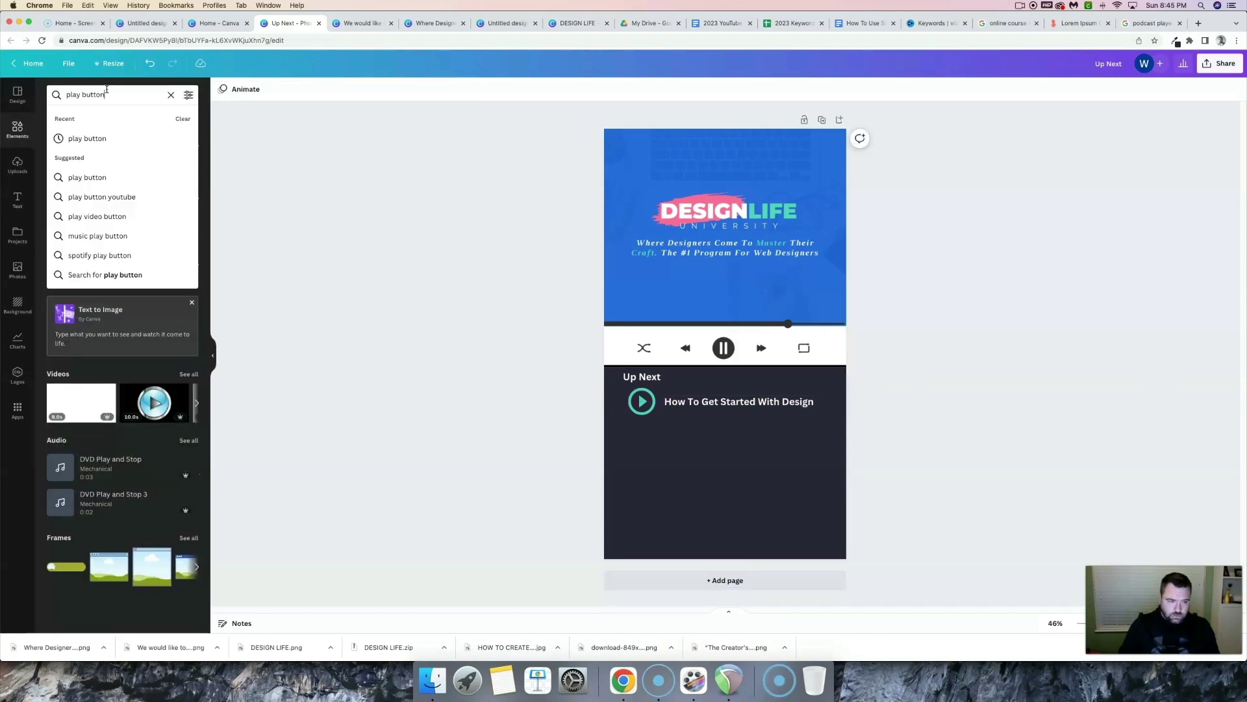
left_click(108, 91)
type("line")
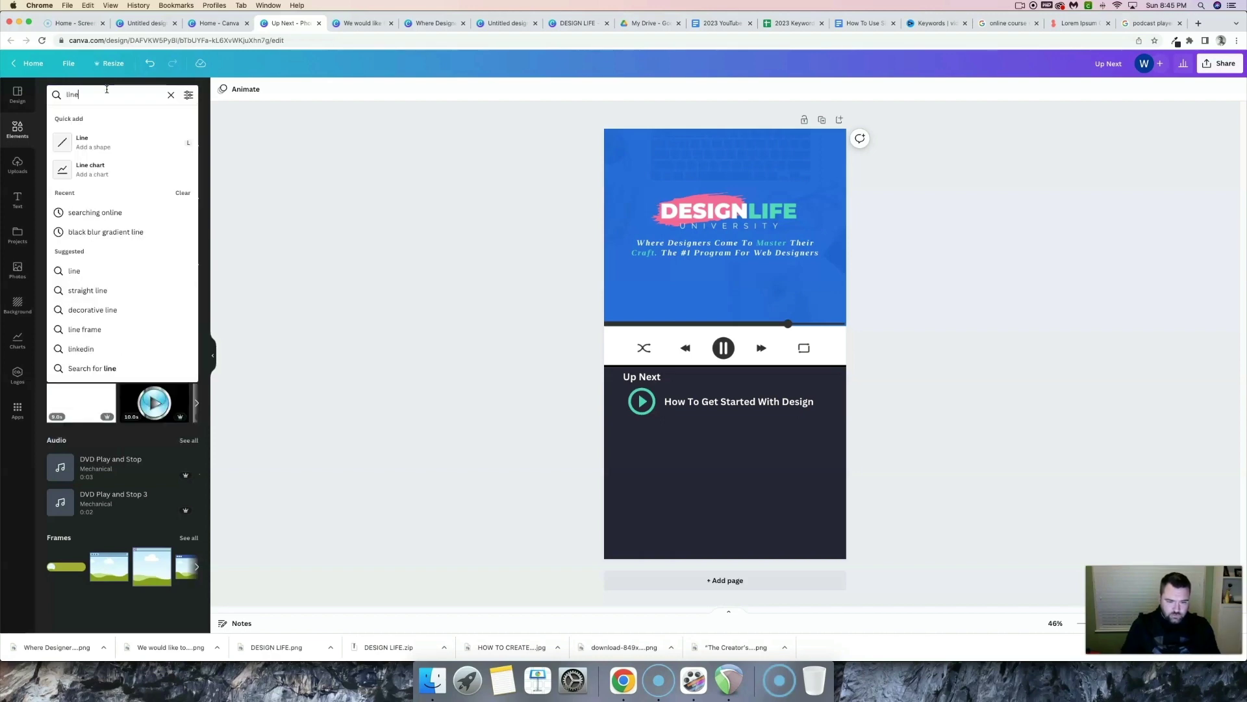
key("Return")
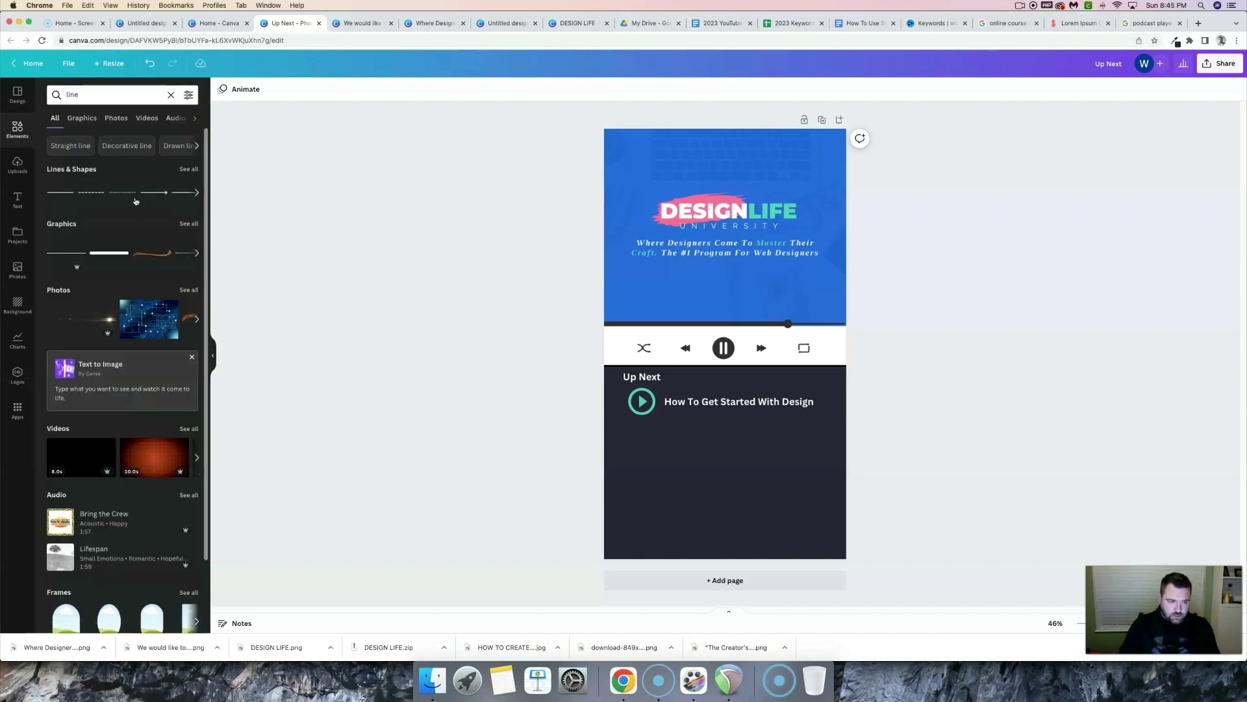
left_click(123, 193)
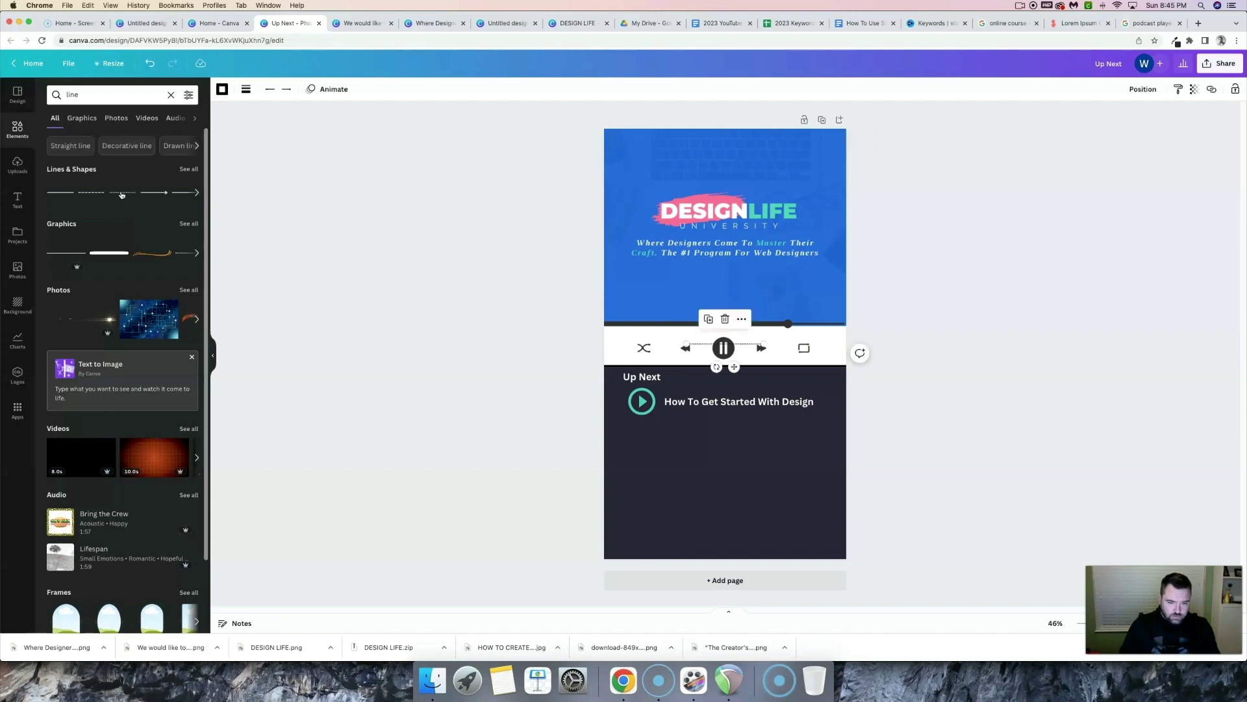
left_click_drag(749, 345, 695, 424)
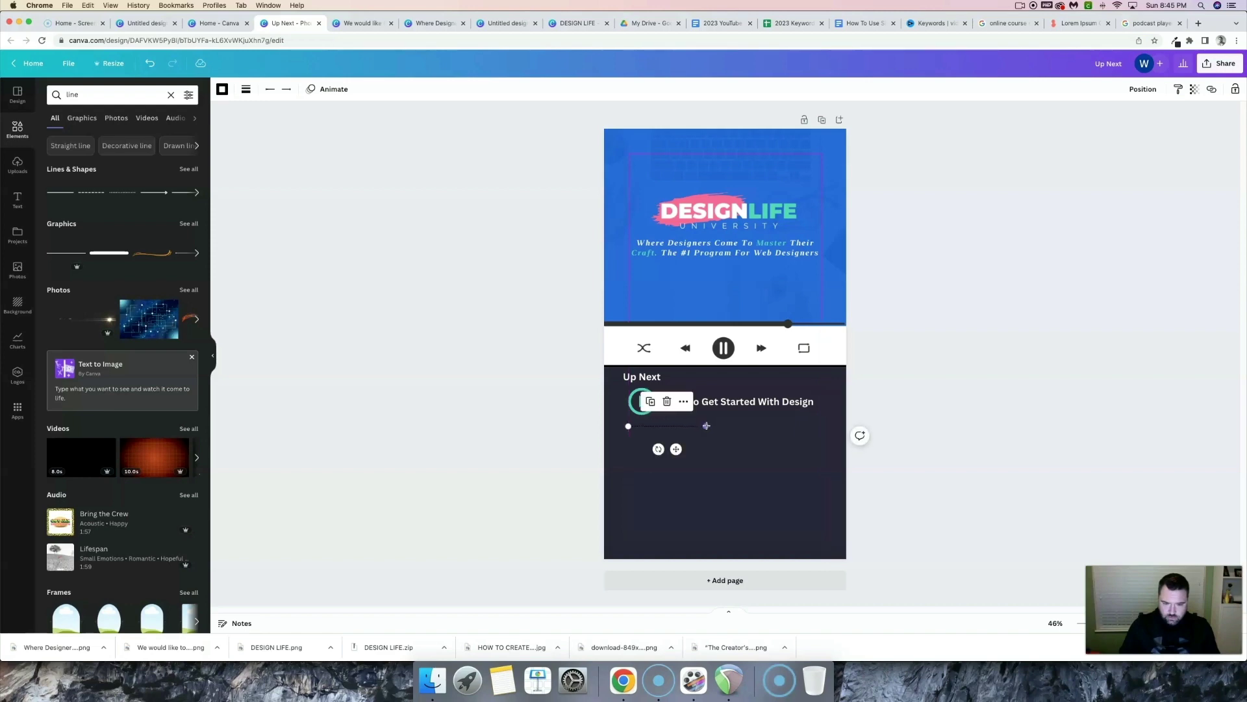
left_click_drag(706, 426, 829, 427)
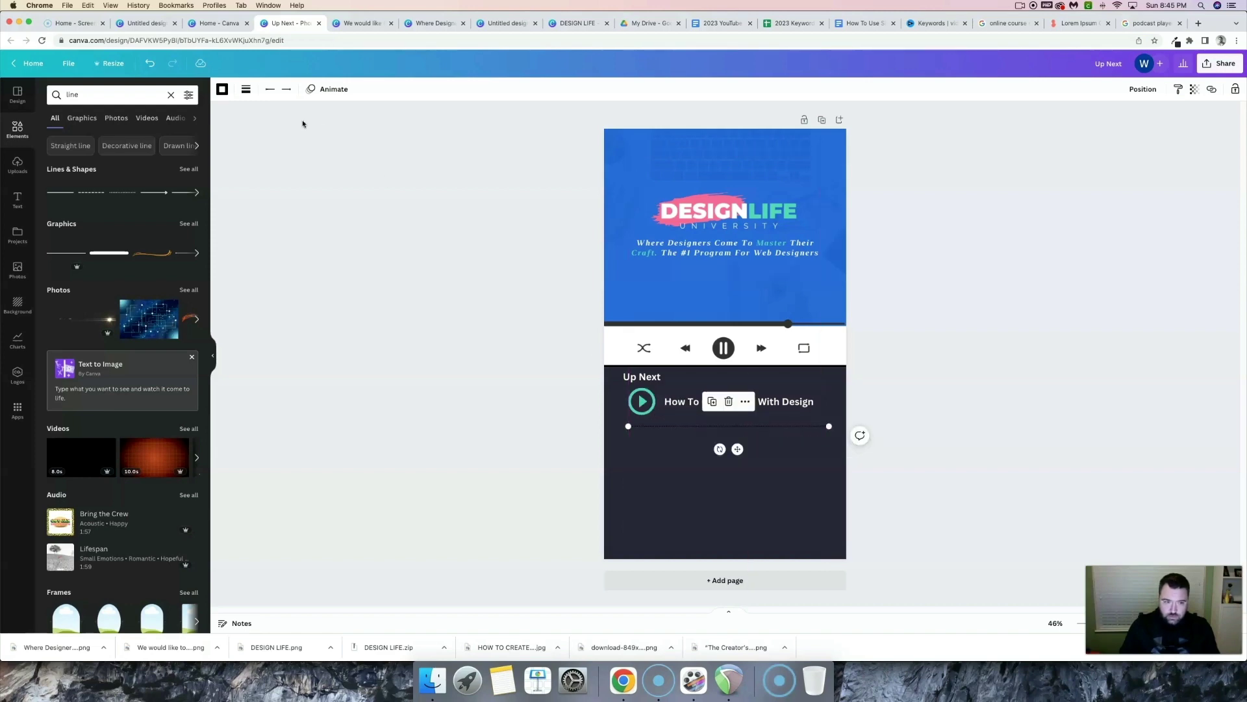
Recolour the divider line under the first track row with the pale blue from the photo colours.
left_click(222, 91)
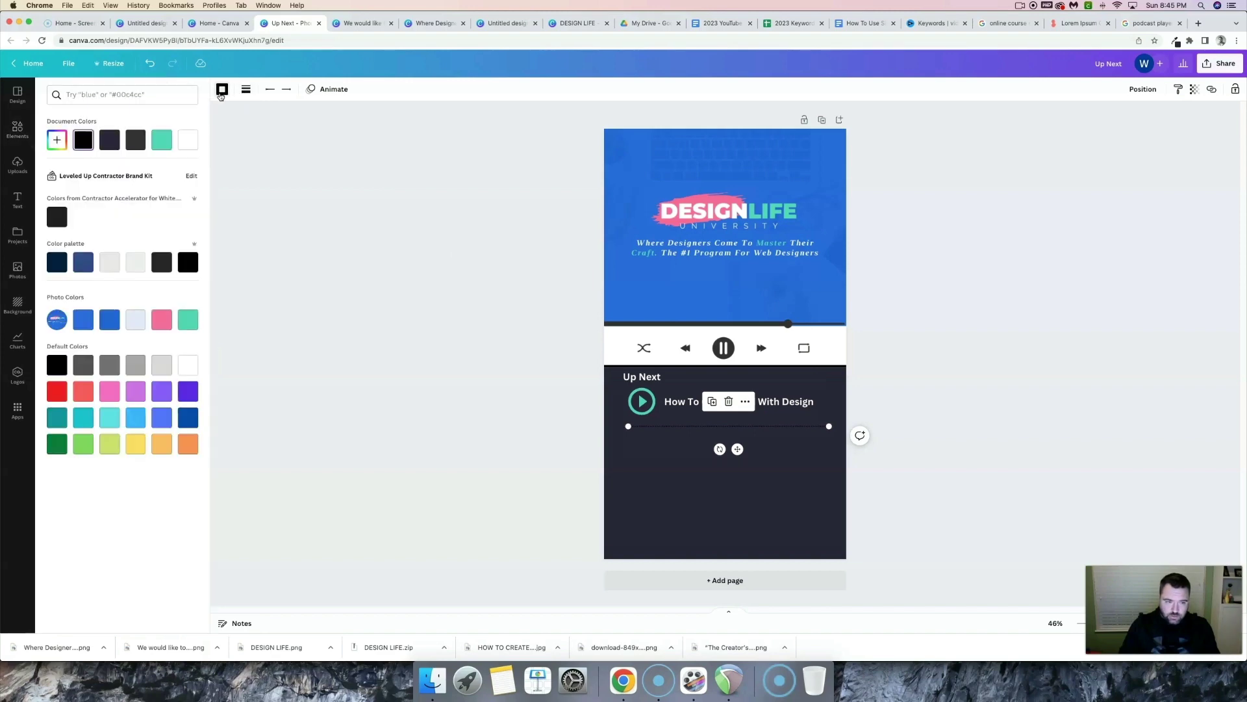
left_click(109, 263)
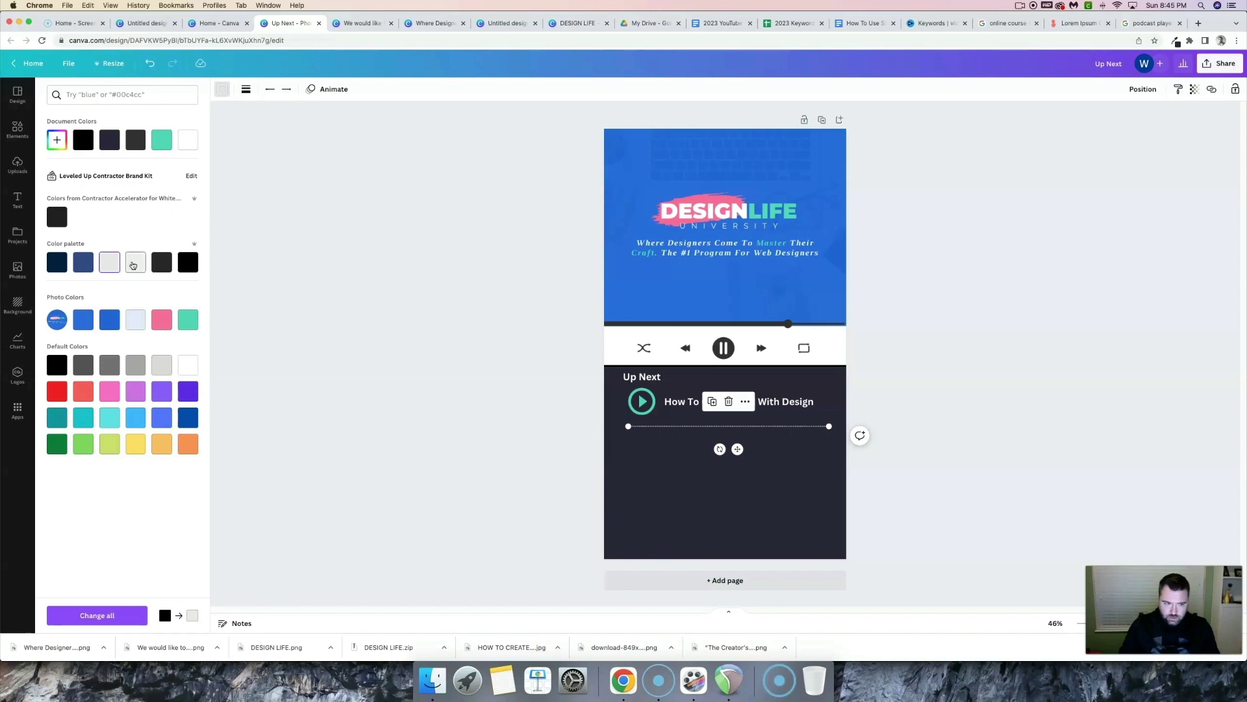
left_click(134, 265)
left_click(135, 322)
left_click(397, 331)
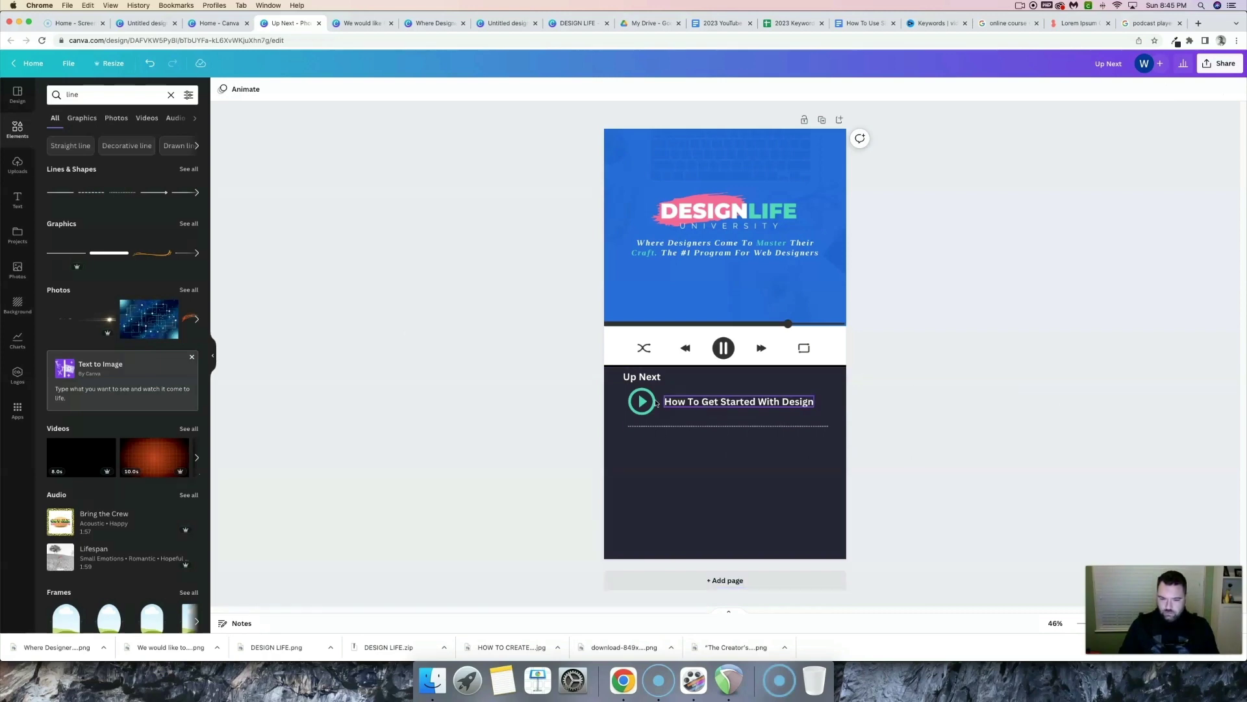
Duplicate the play icon, track title and divider line together and place the copy directly below as a second row.
left_click(640, 402)
left_click(739, 402, "shift")
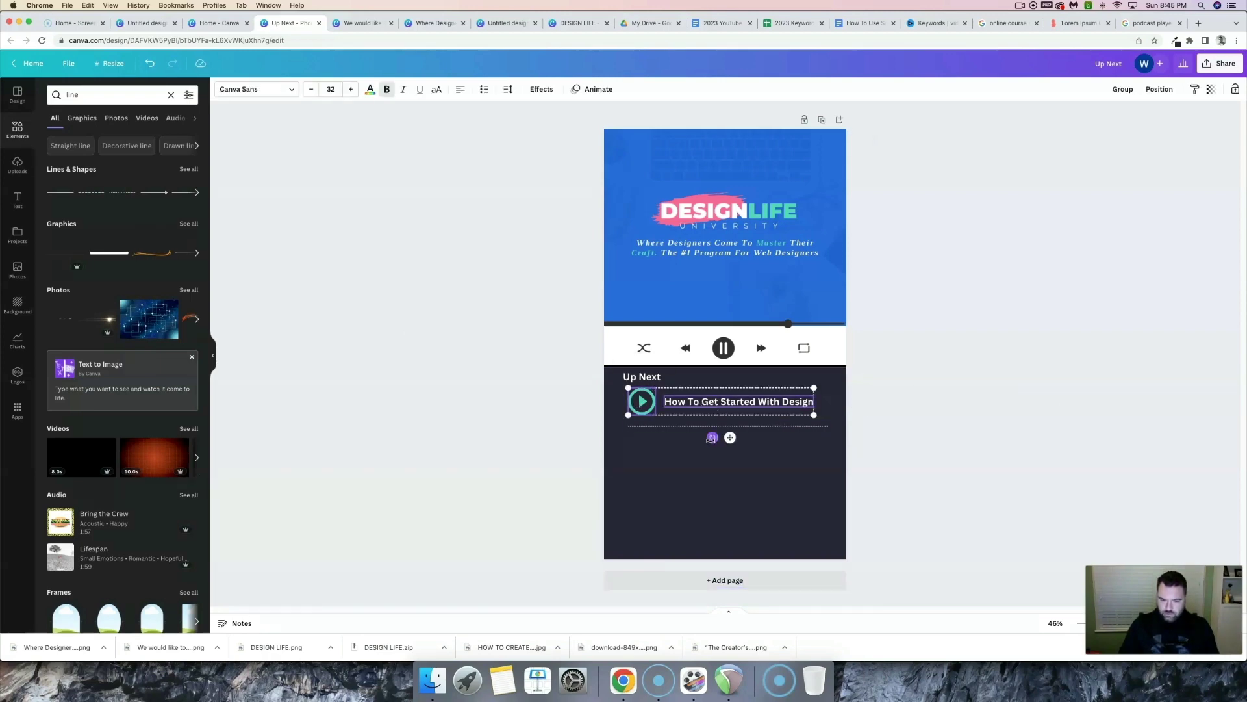
left_click(698, 426, "shift")
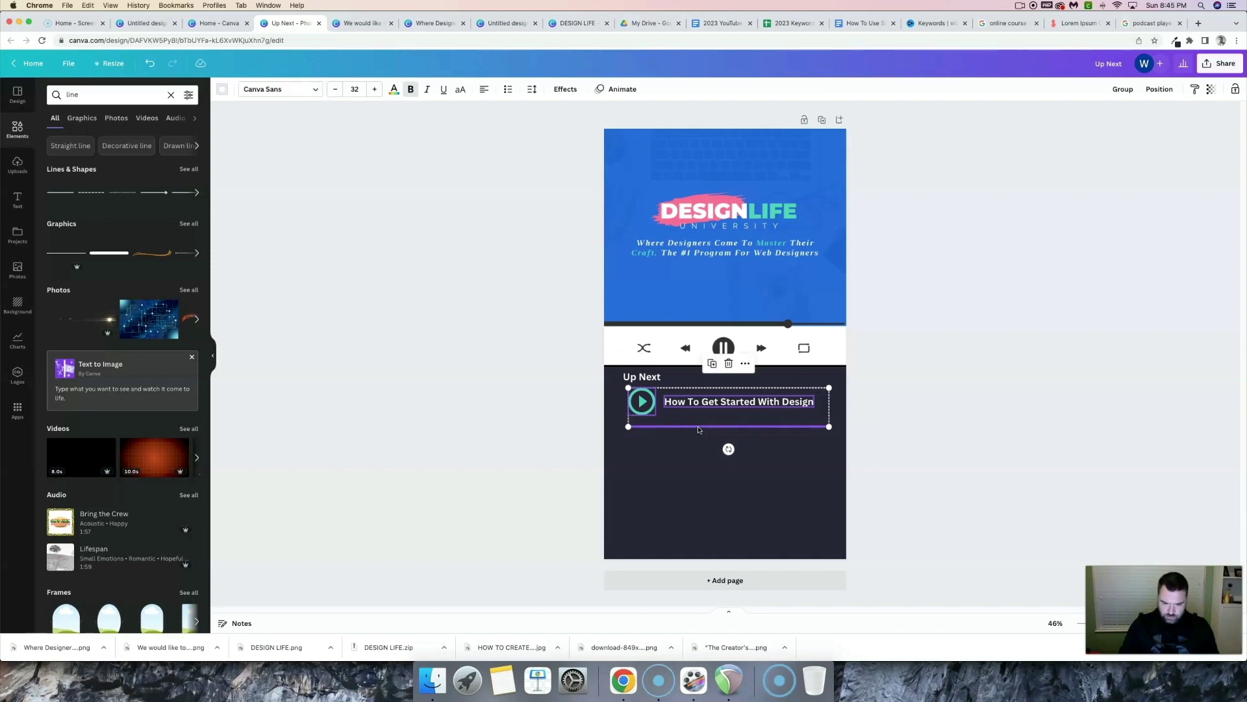
left_click_drag(698, 428, 728, 452)
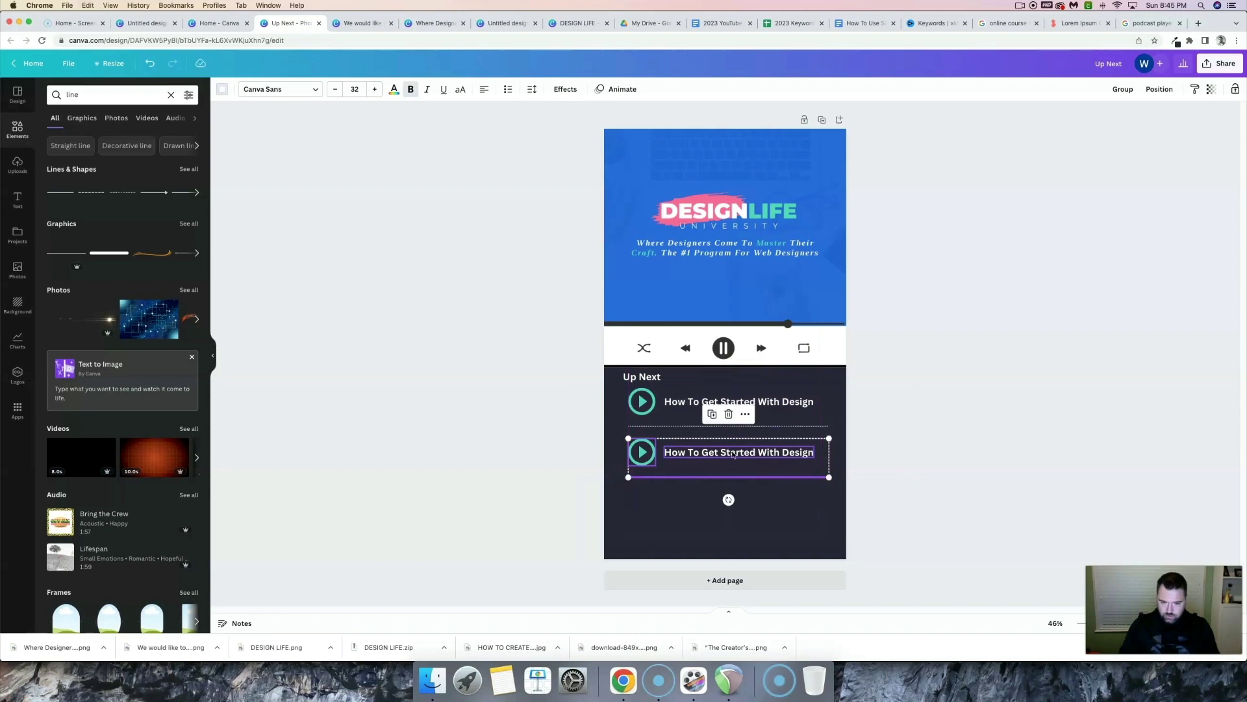
left_click(970, 449)
Change the second track row's title to "Working With Typography".
left_click(760, 457)
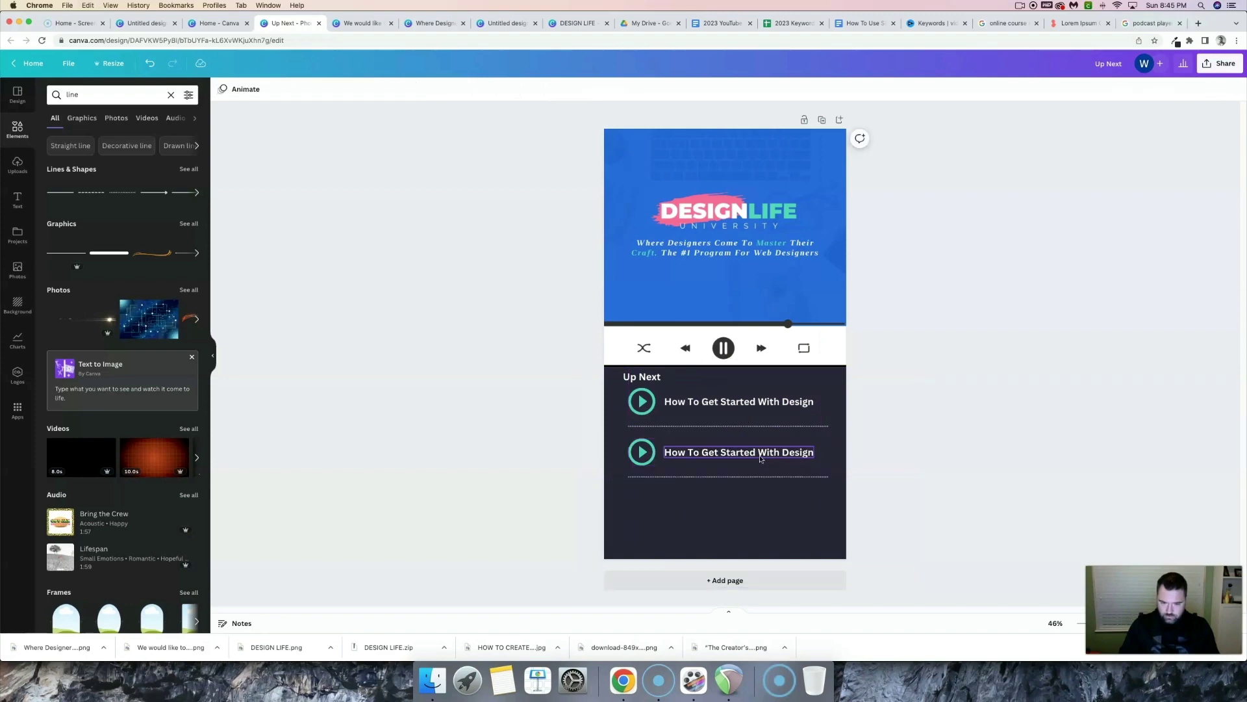
left_click(760, 457)
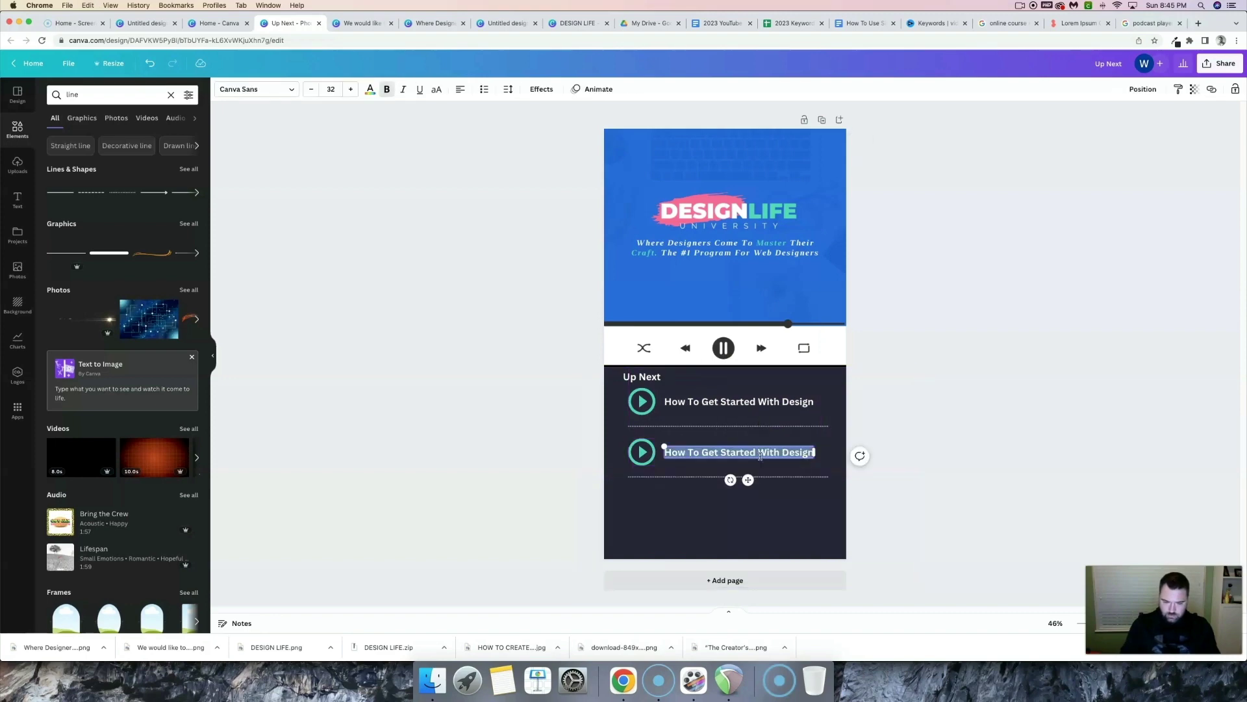
type("Working wit")
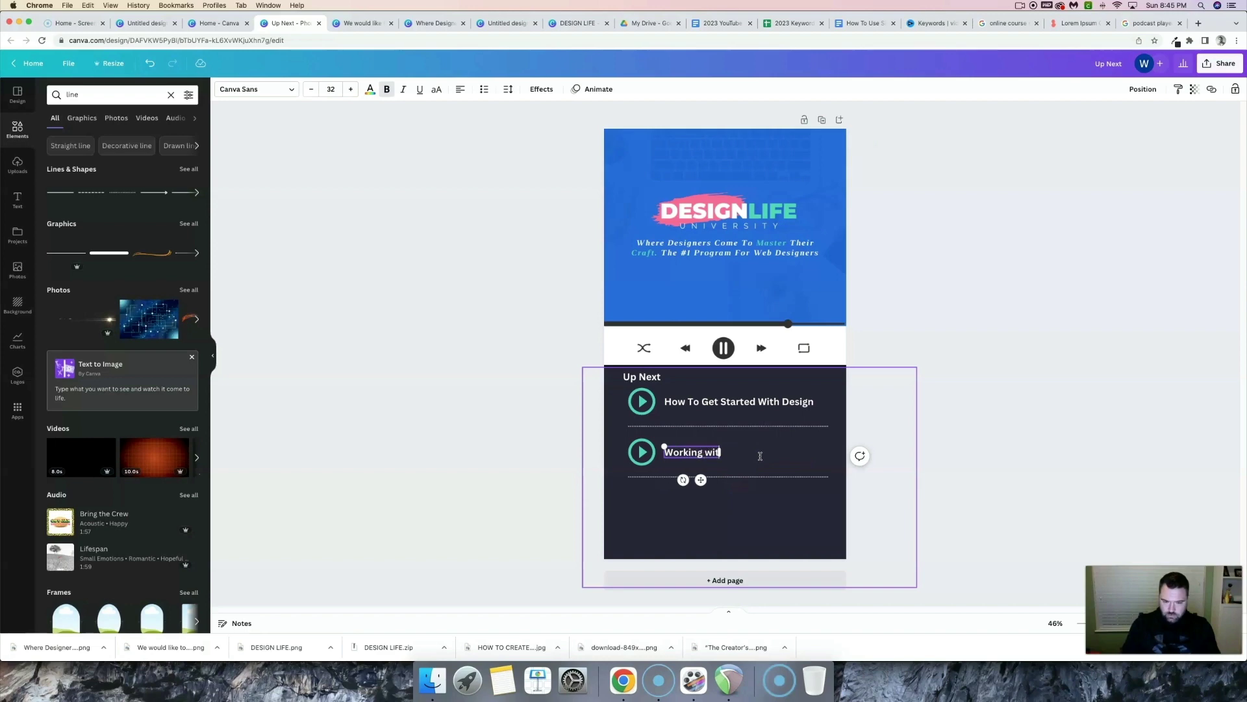
key("BackSpace")
key("BackSpace")
key("BackSpace")
type("With Typography")
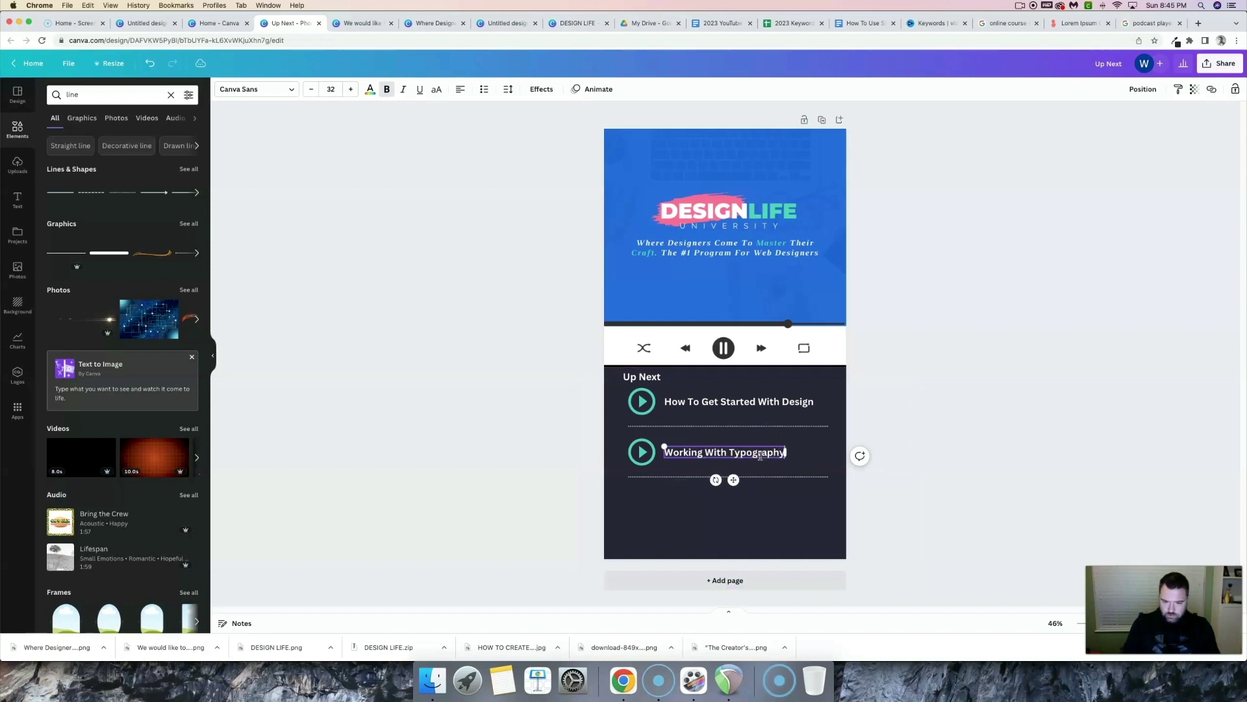
left_click(1017, 428)
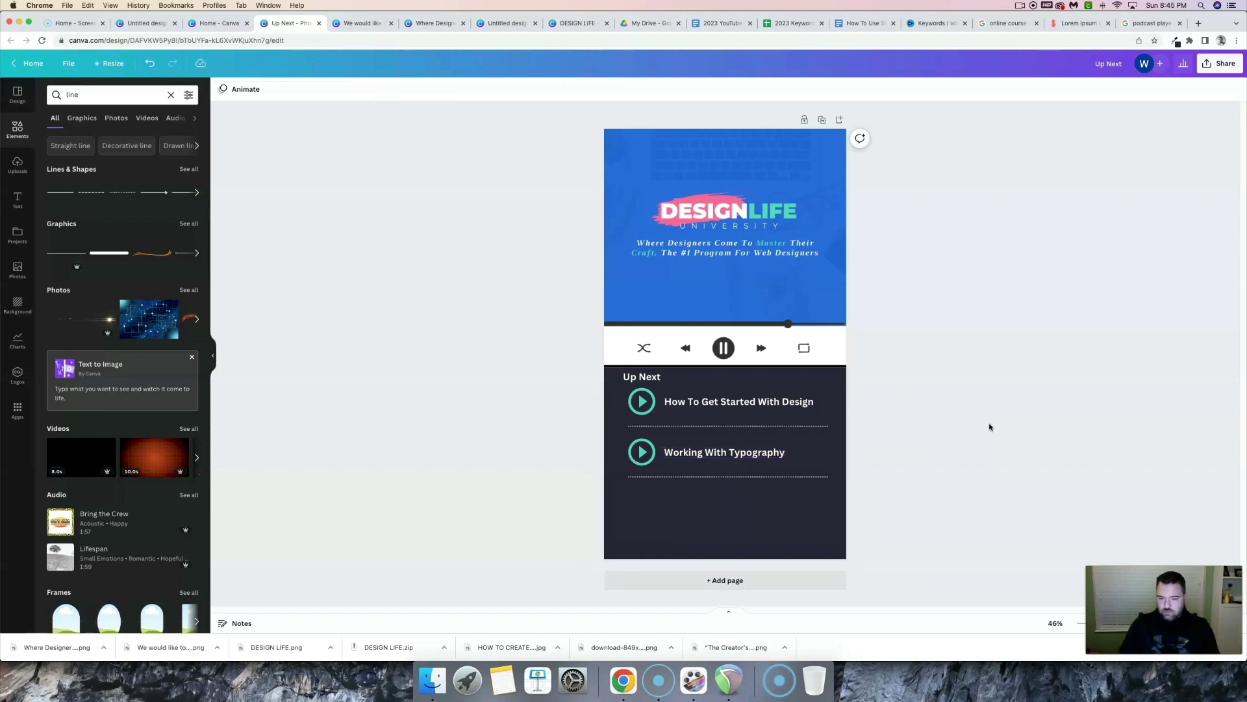
Duplicate the second row's play icon, title and divider line together and place the copy directly below as a third row.
left_click(702, 453)
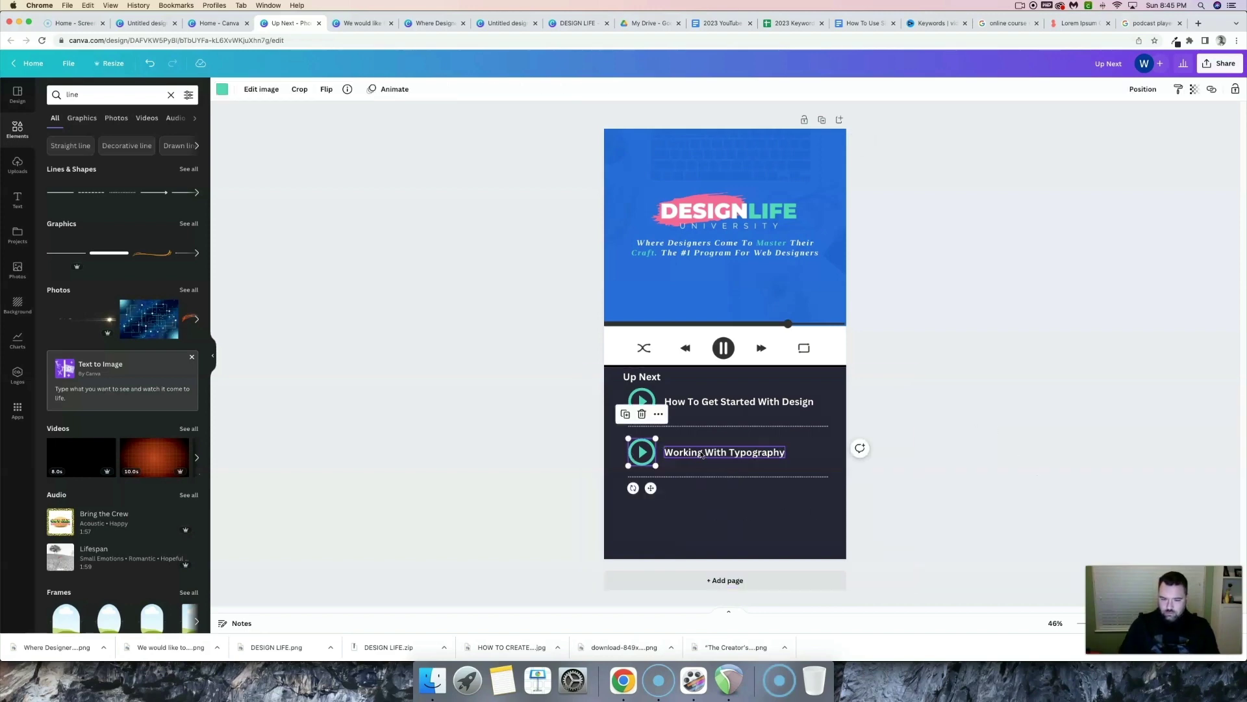
left_click(699, 476, "shift")
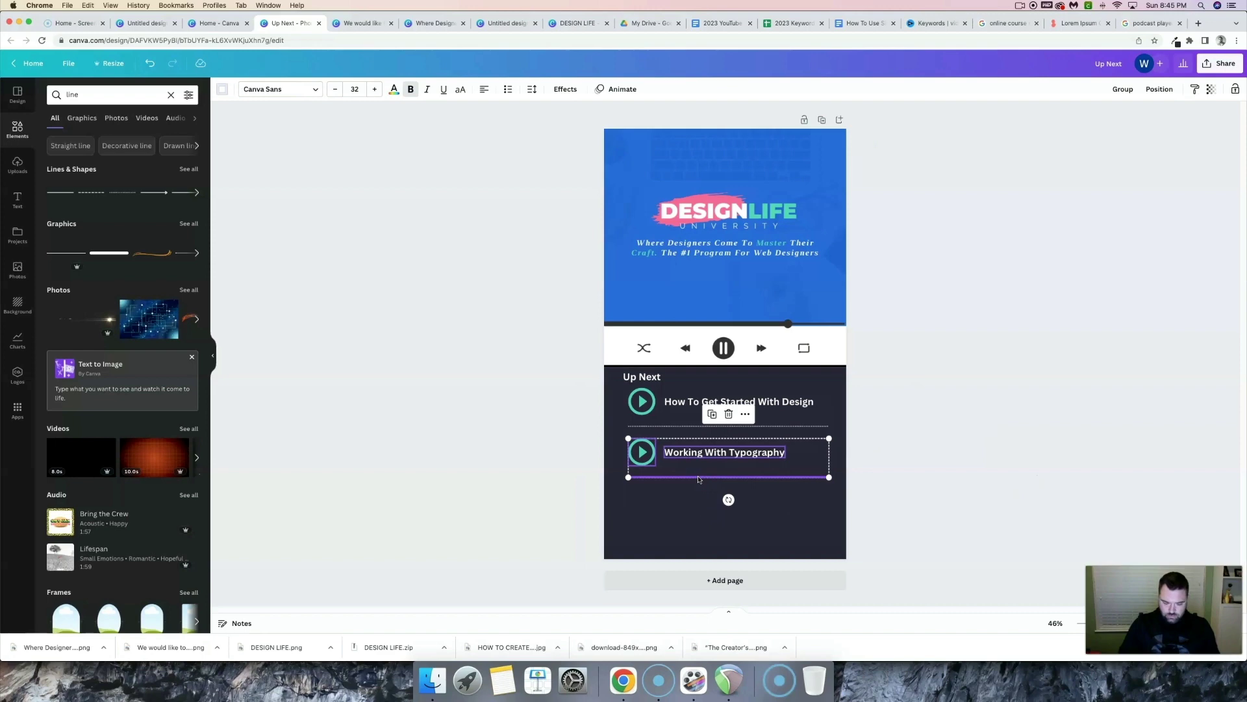
key("super+d")
left_click_drag(737, 460, 732, 502)
left_click(969, 507)
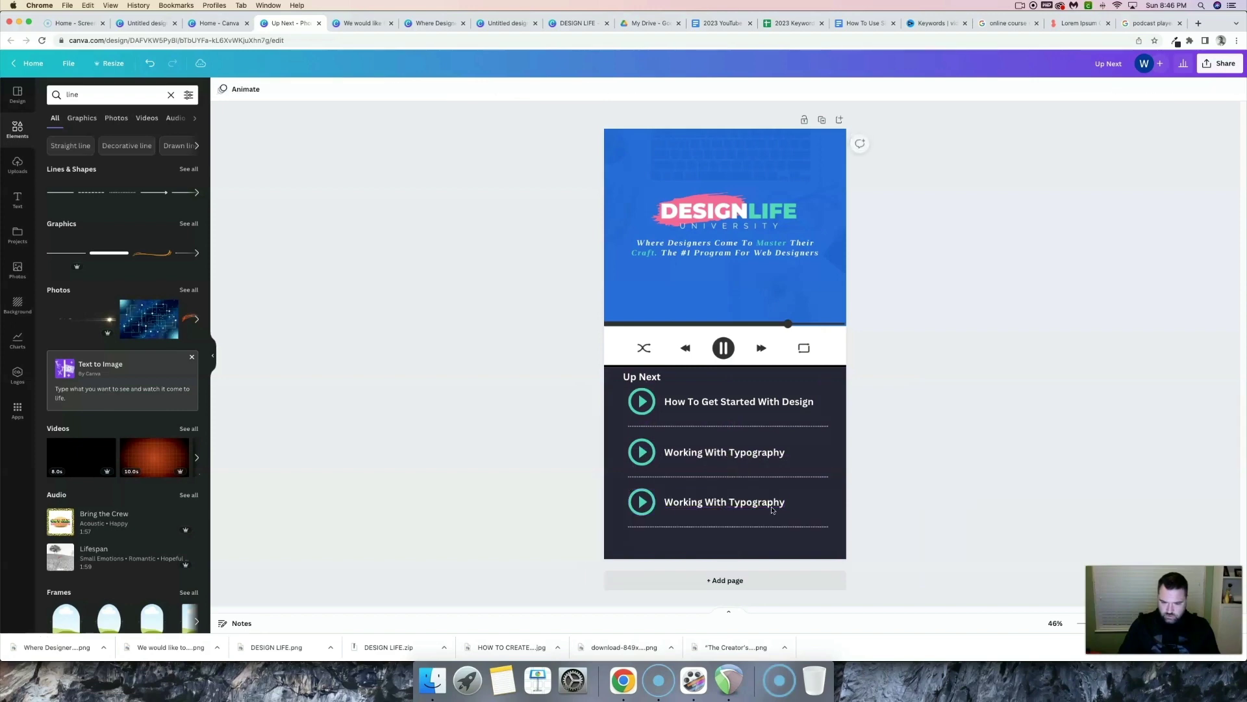
Change the third track row's title to "How To Get Started With Logo's".
left_click(769, 505)
left_click(758, 504)
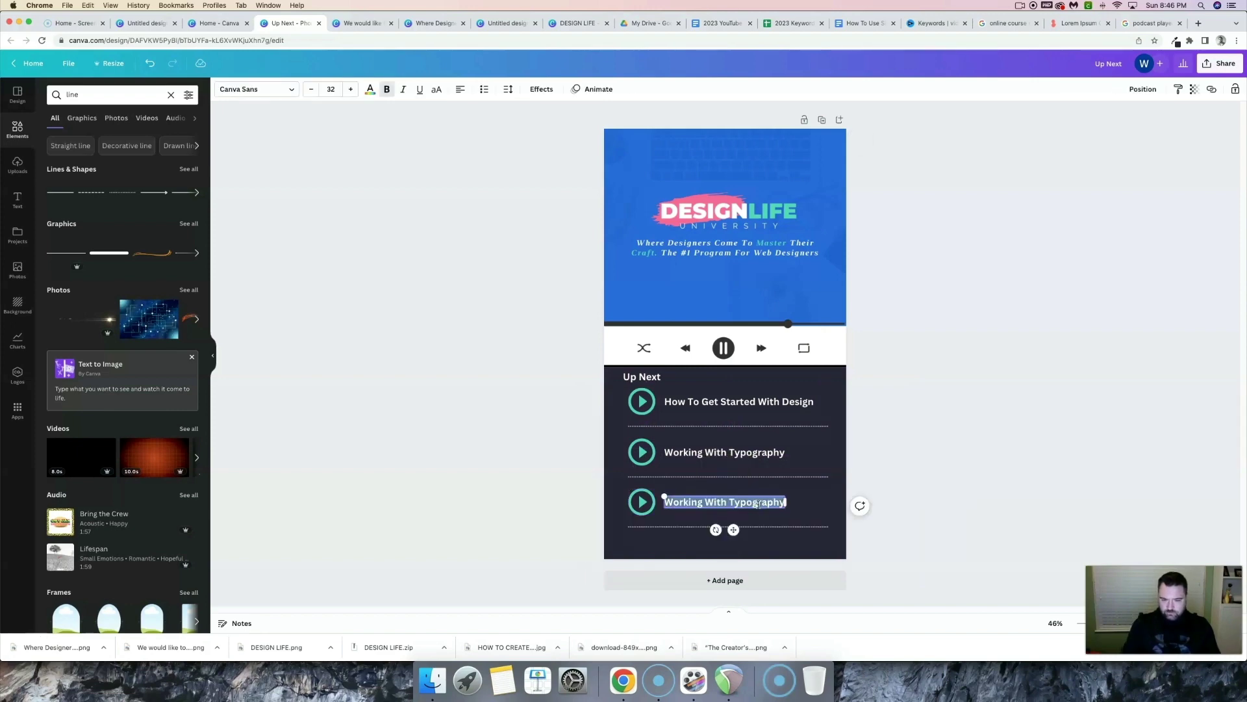
type("How T")
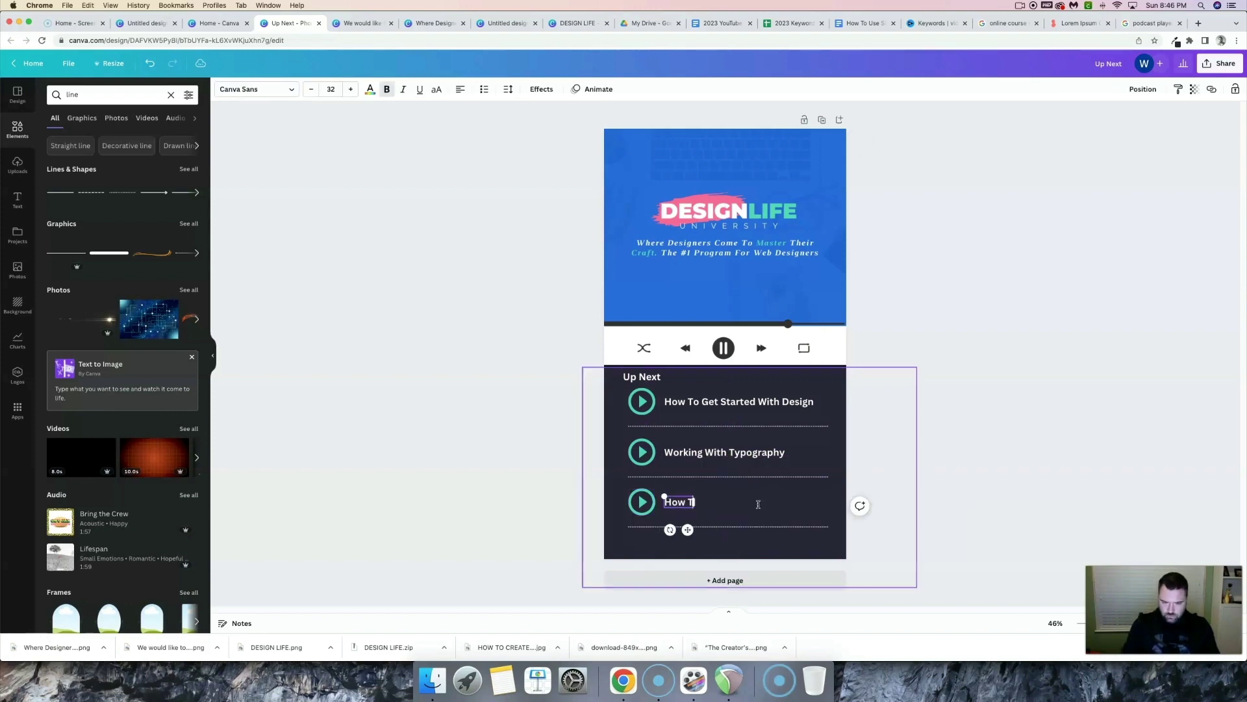
type("o Get Start")
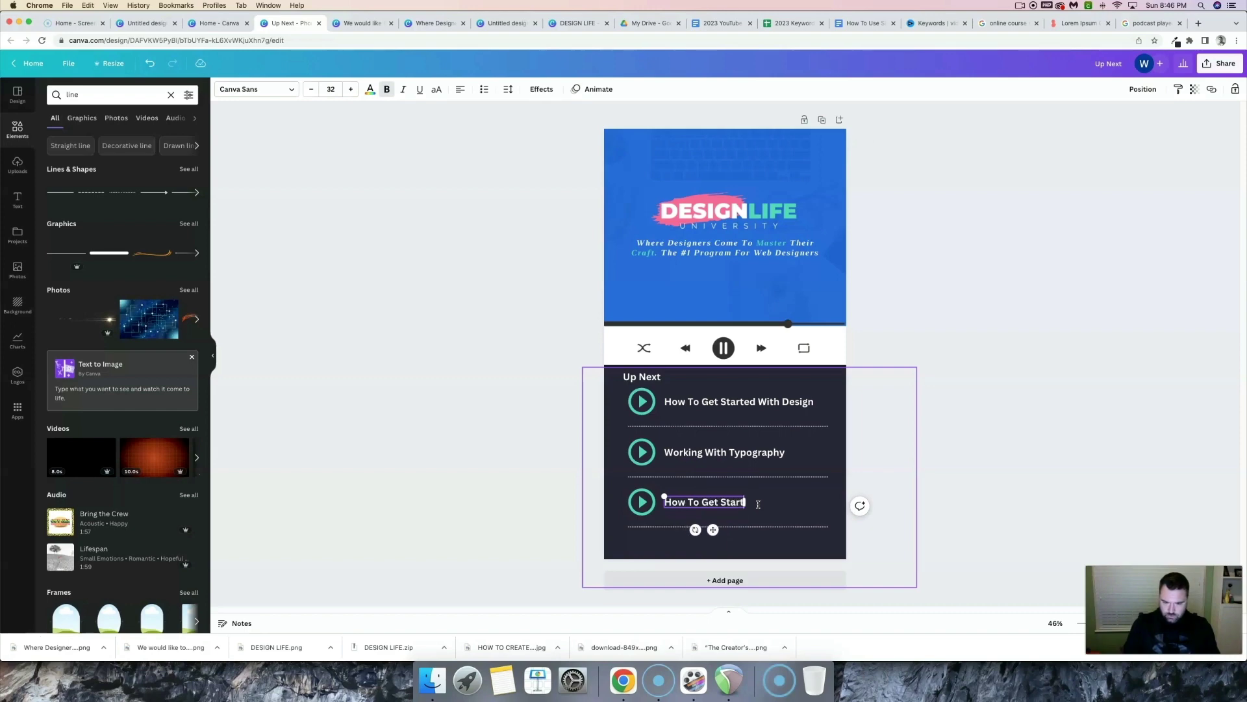
type("ed With Logo's")
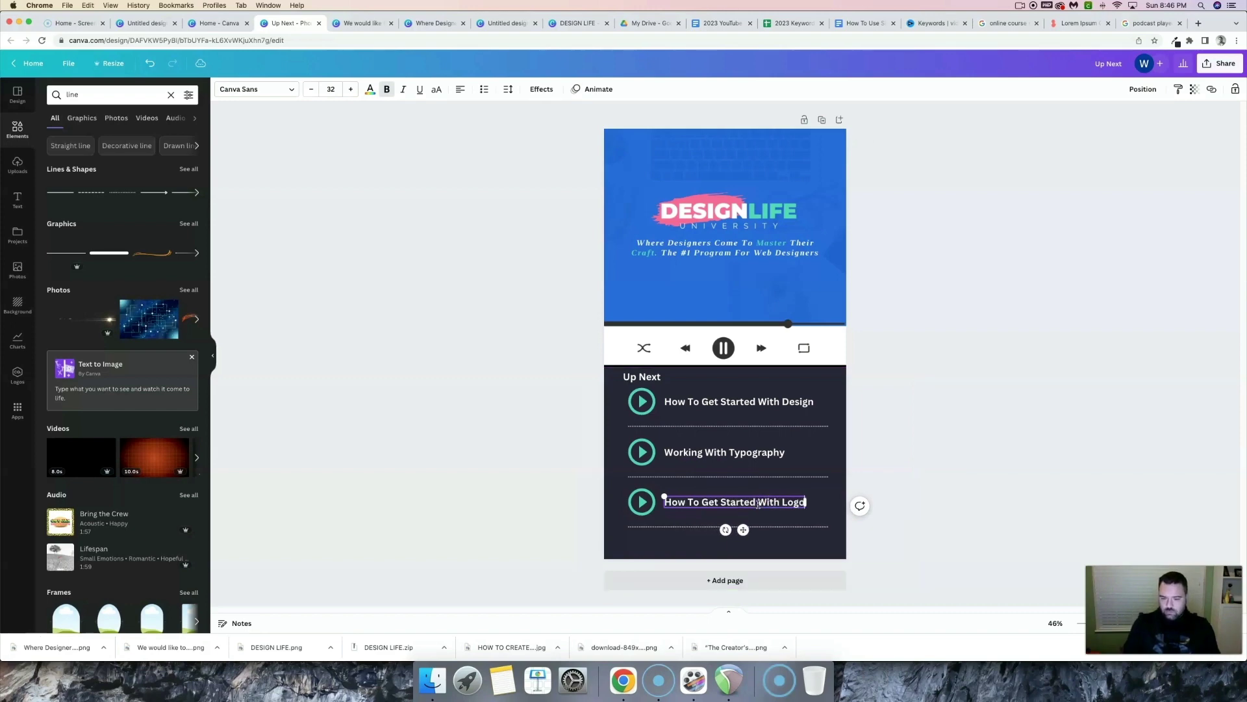
left_click(979, 425)
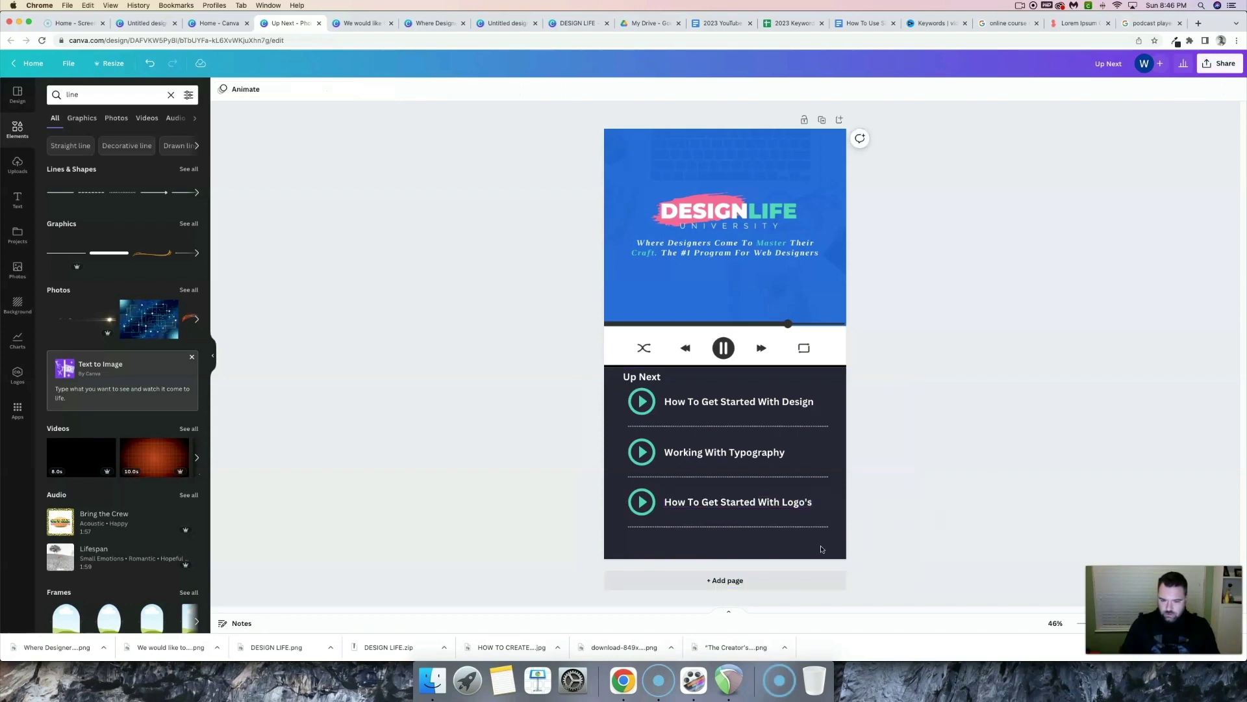
Select the play icons, titles and divider lines of all three track rows and shift them slightly down, away from the "Up Next" heading.
left_click(734, 525)
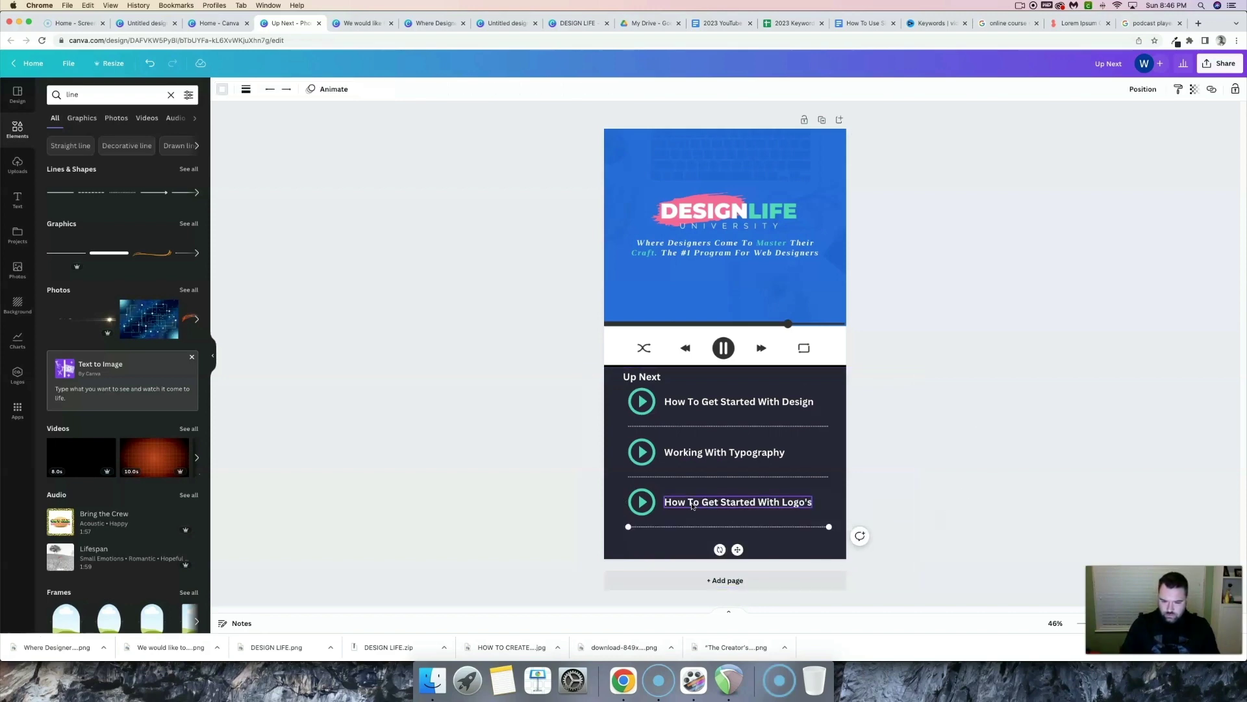
left_click(693, 505, "shift")
left_click(649, 501, "shift")
left_click(664, 477, "shift")
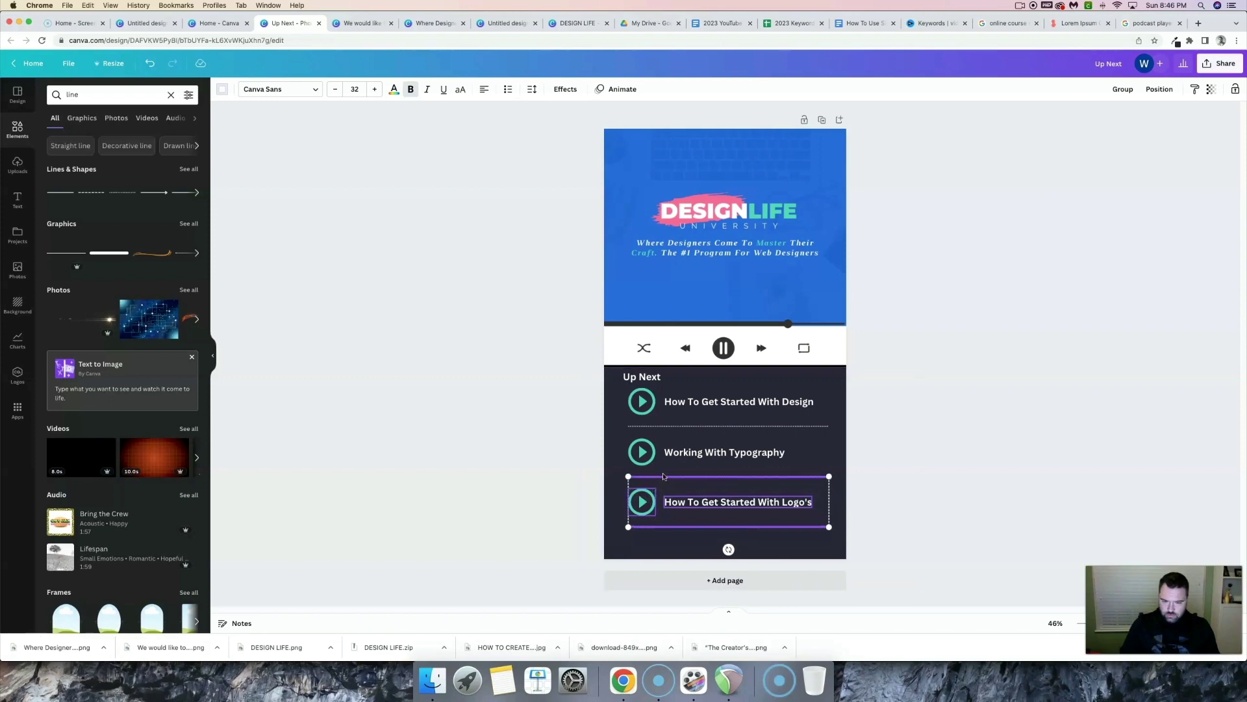
left_click(688, 452, "shift")
left_click(650, 455, "shift")
left_click(651, 406, "shift")
left_click(699, 404, "shift")
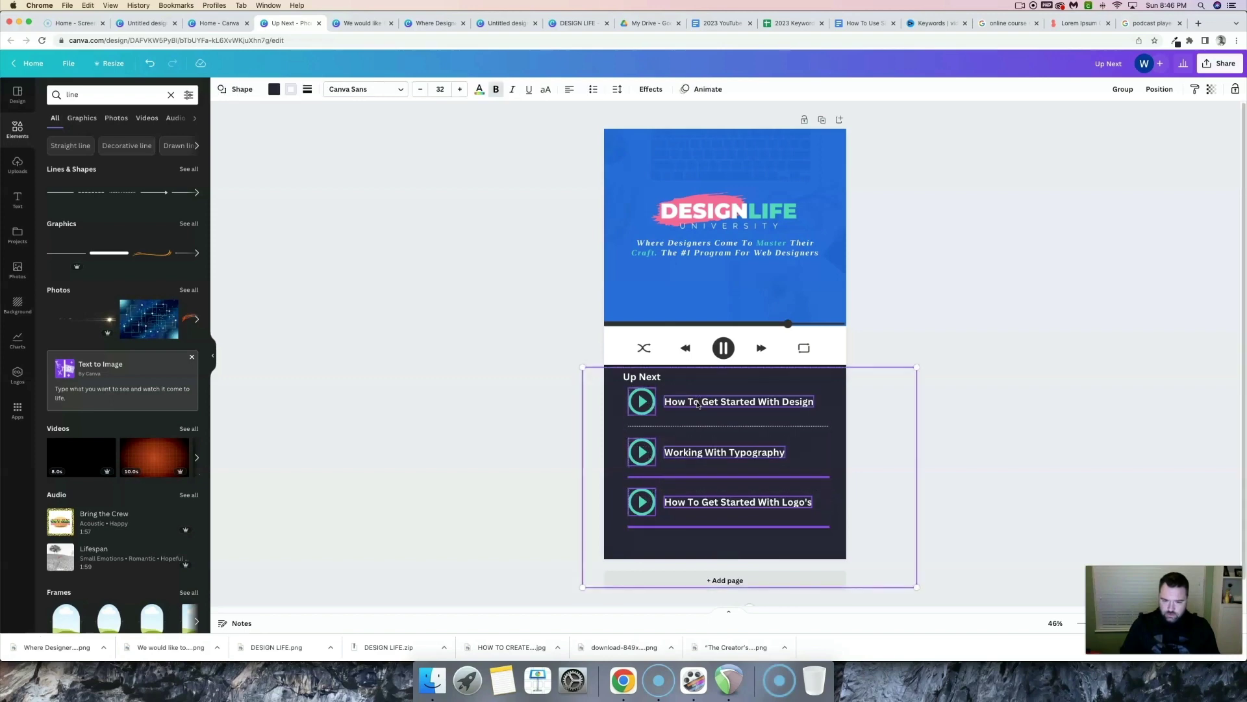
left_click(690, 426, "shift")
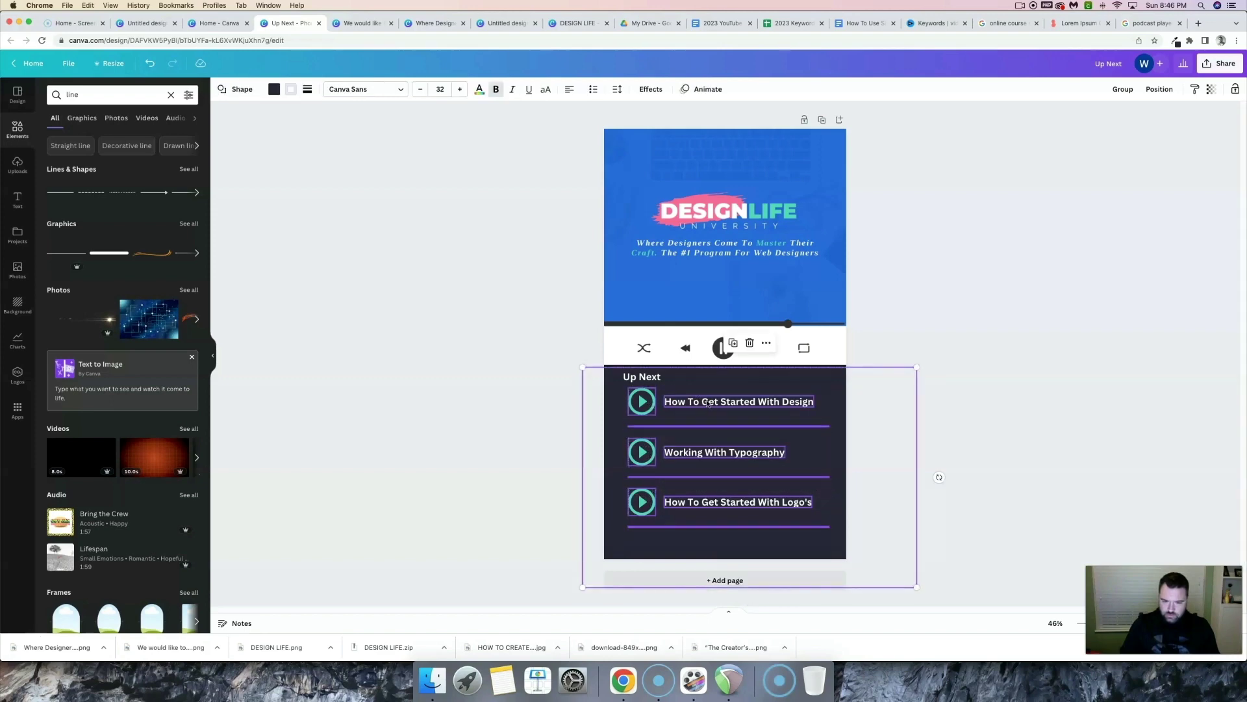
key("shift+Down")
key("shift+Down")
left_click_drag(708, 406, 708, 400)
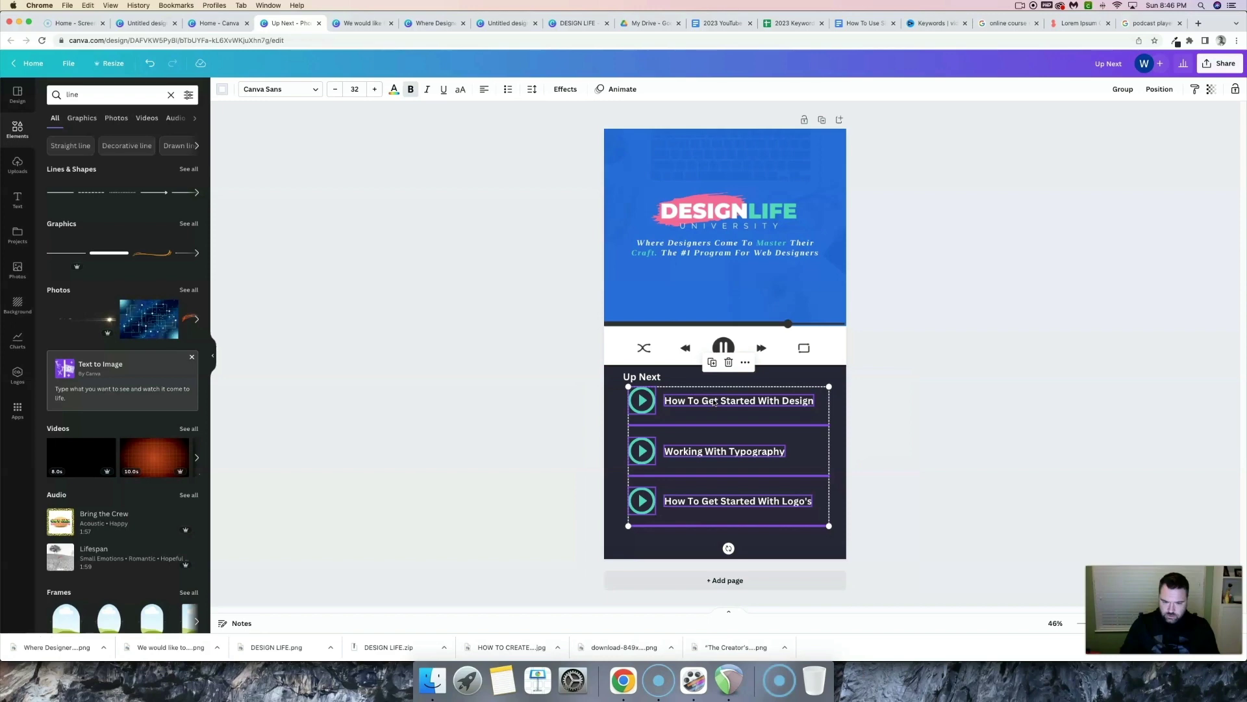
left_click_drag(714, 404, 714, 409)
left_click(972, 412)
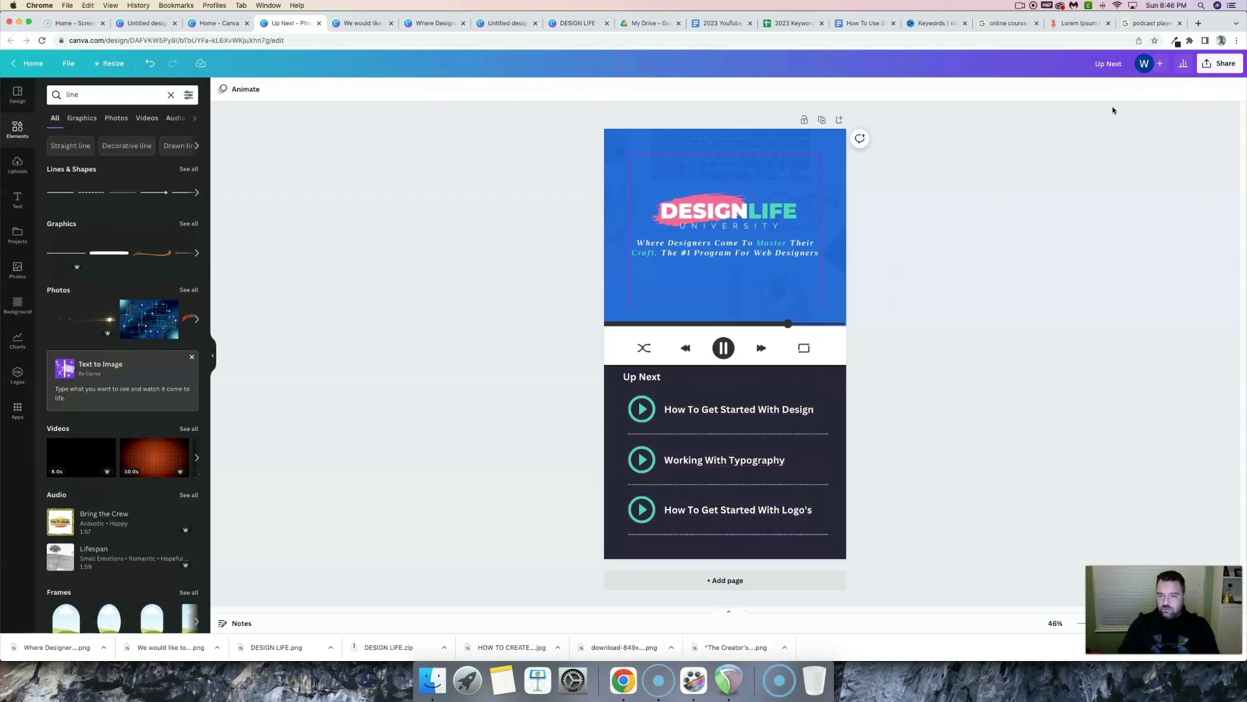
Download the finished Up Next phone screen and switch to the 1920 x 1080 px multi-device mockup design.
left_click(1225, 63)
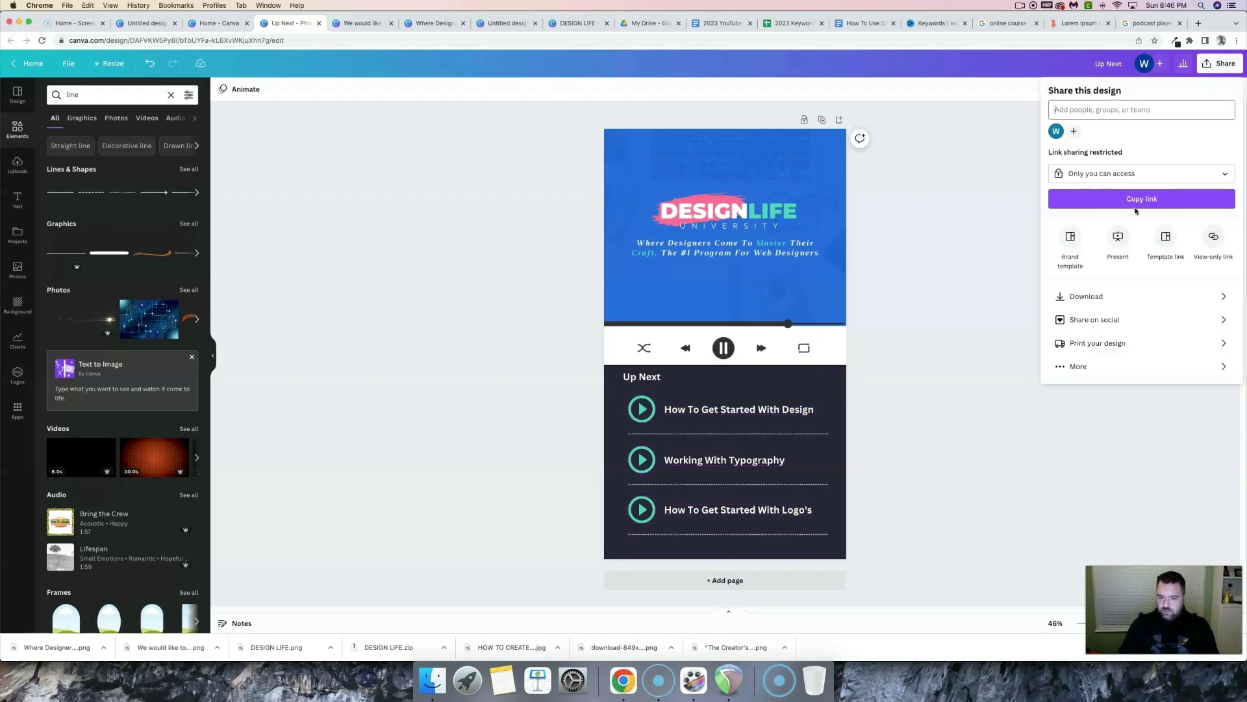
left_click(504, 24)
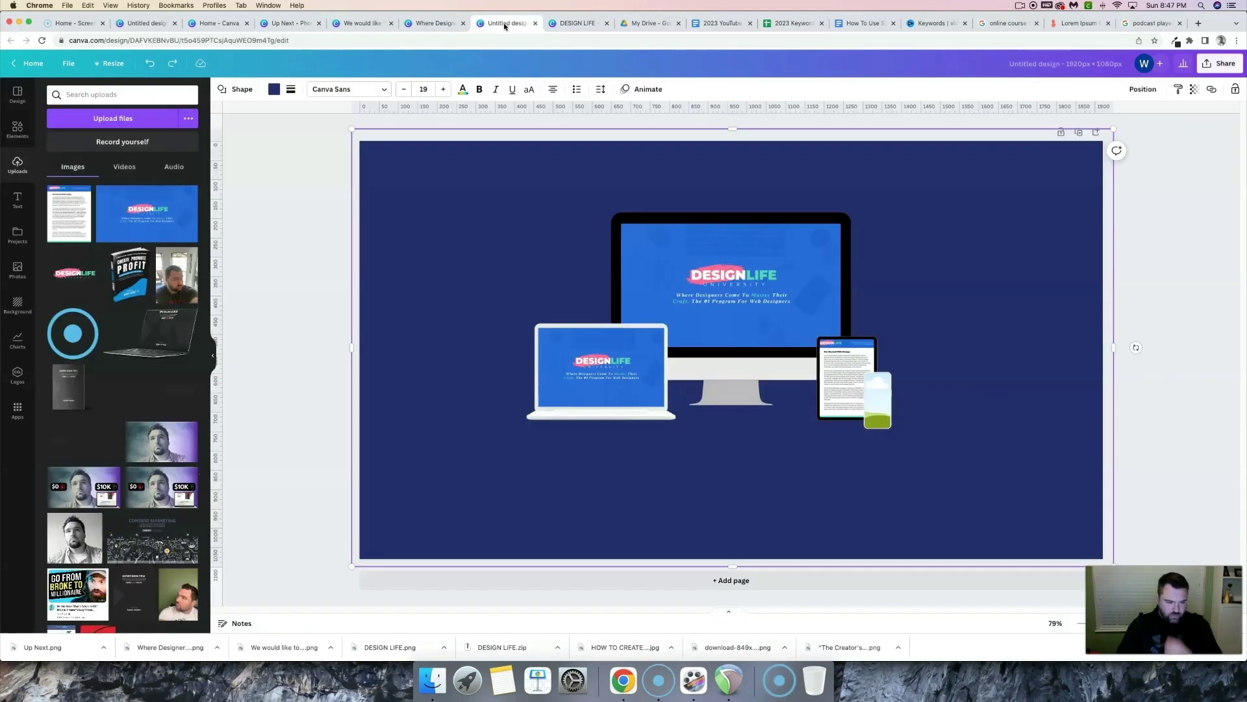
Upload Up Next.png from the Downloads folder and place it in the mockup's phone frame.
left_click(126, 130)
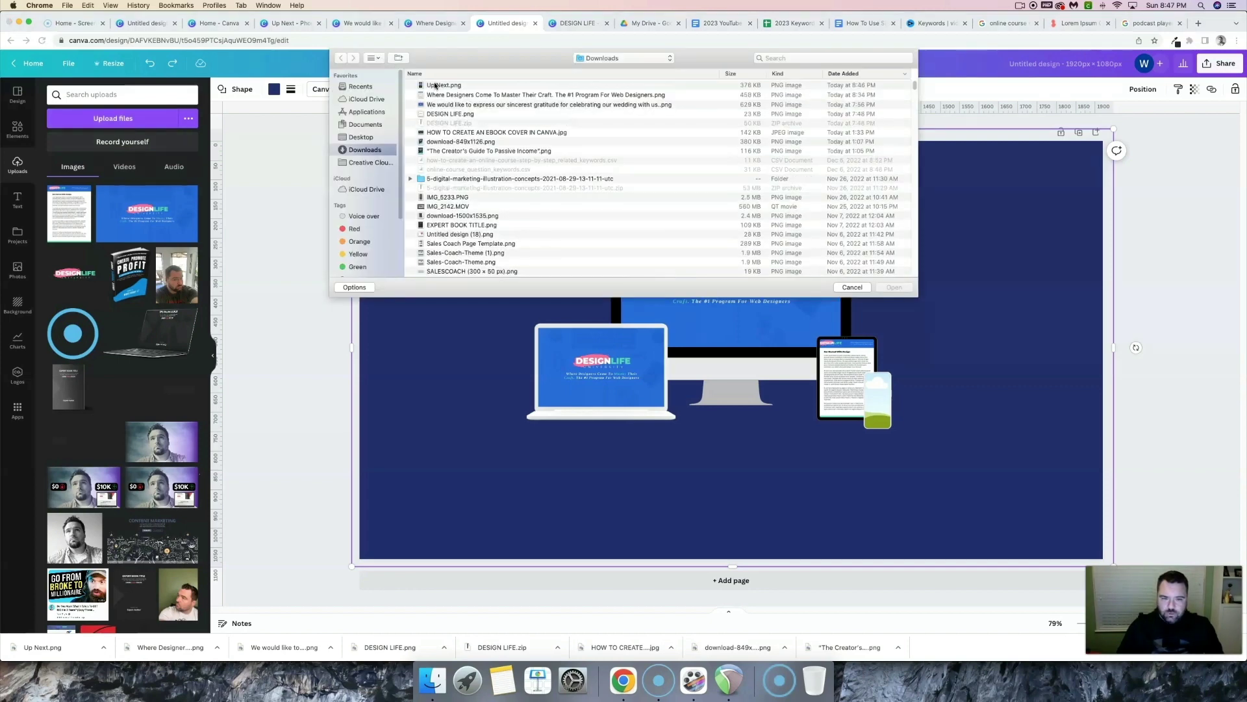
left_click(435, 85)
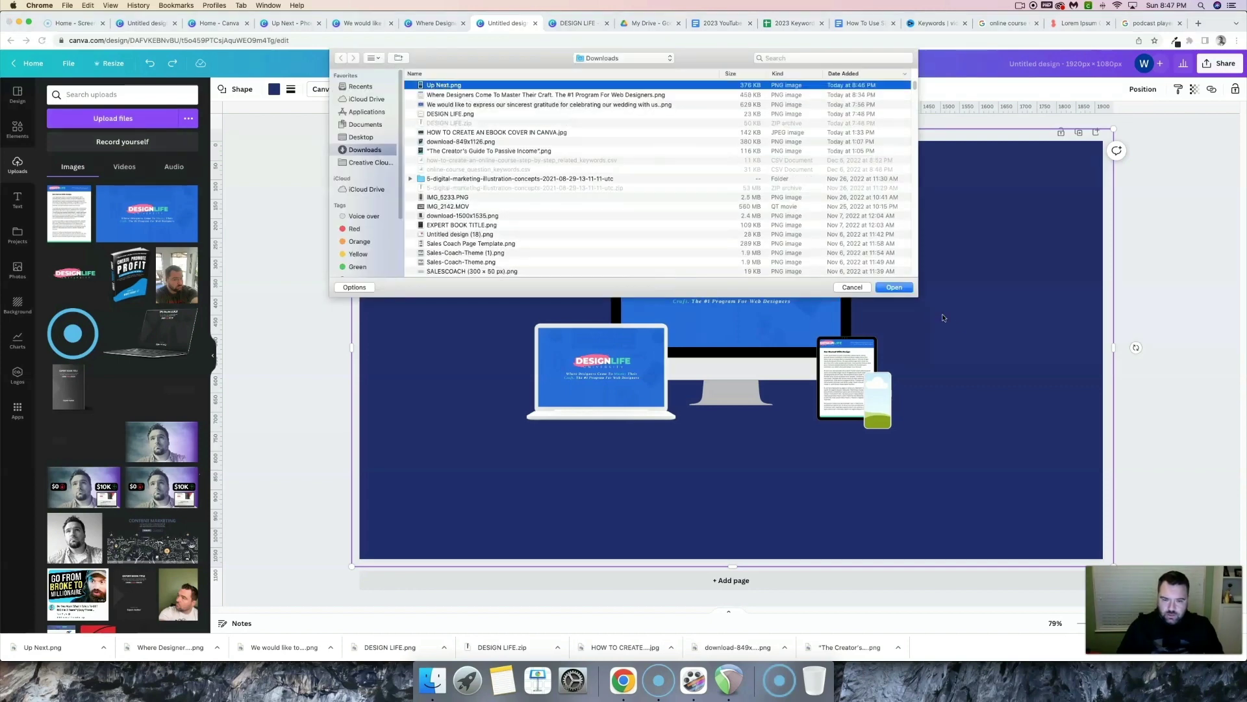
left_click(893, 287)
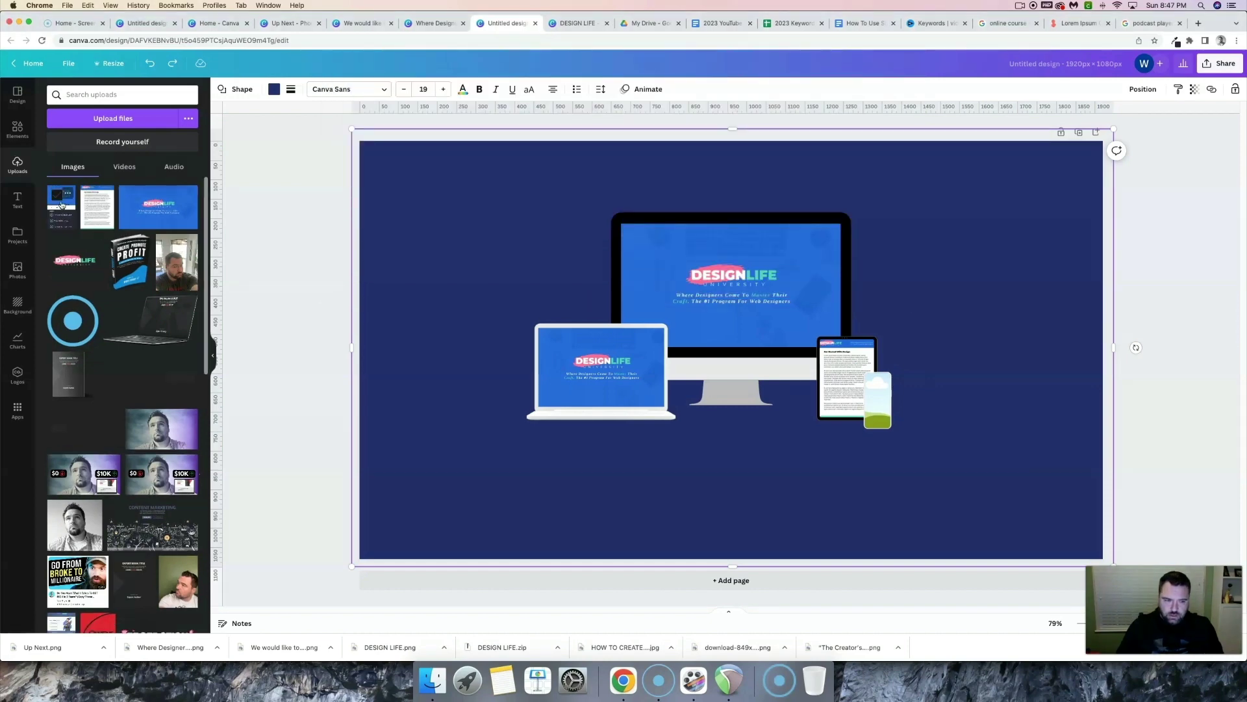
left_click_drag(61, 205, 883, 395)
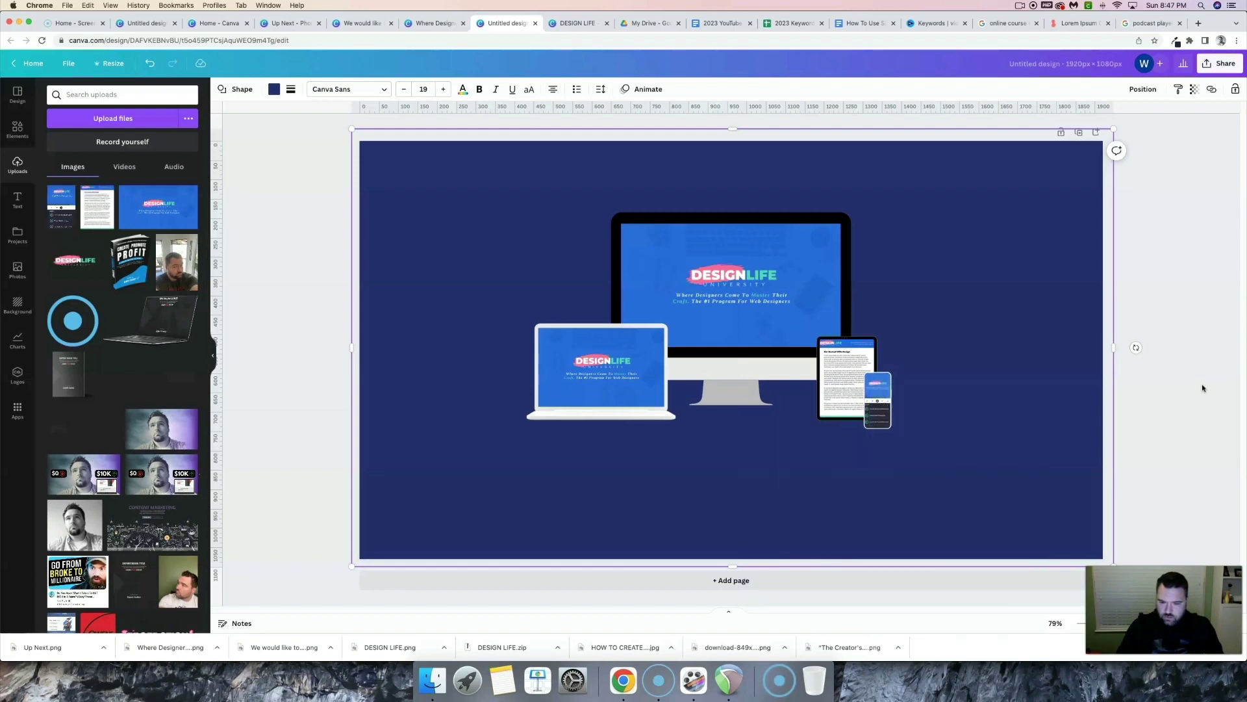
Select all the device mockups together and centre them on the page.
left_click_drag(1202, 387, 667, 385)
left_click_drag(781, 361, 804, 389)
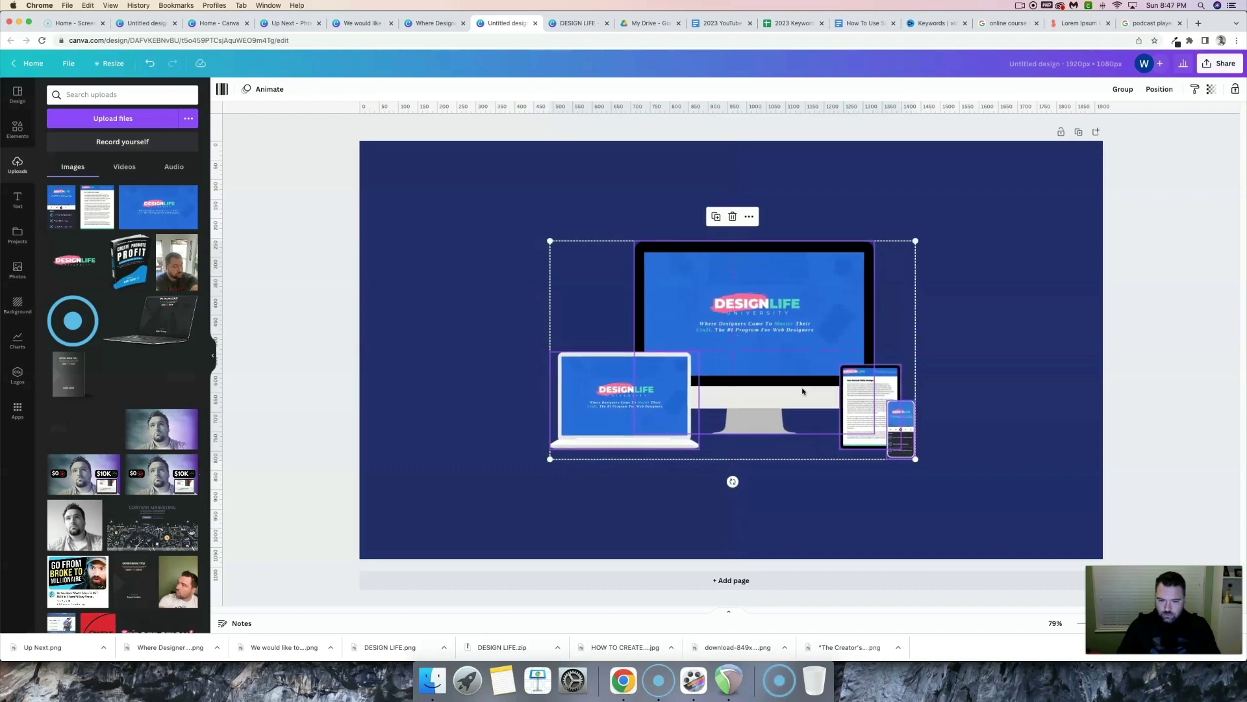
left_click(502, 206)
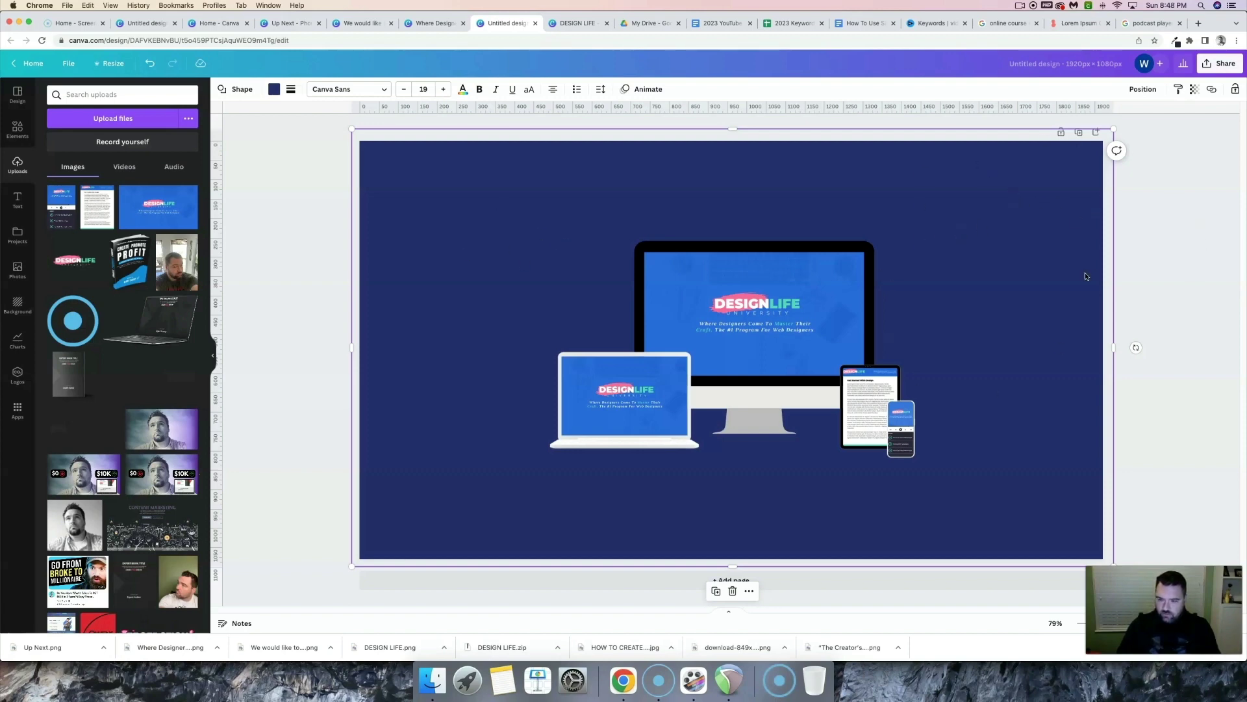
Duplicate the mockup page and delete the navy background rectangle from page 2.
left_click(1079, 133)
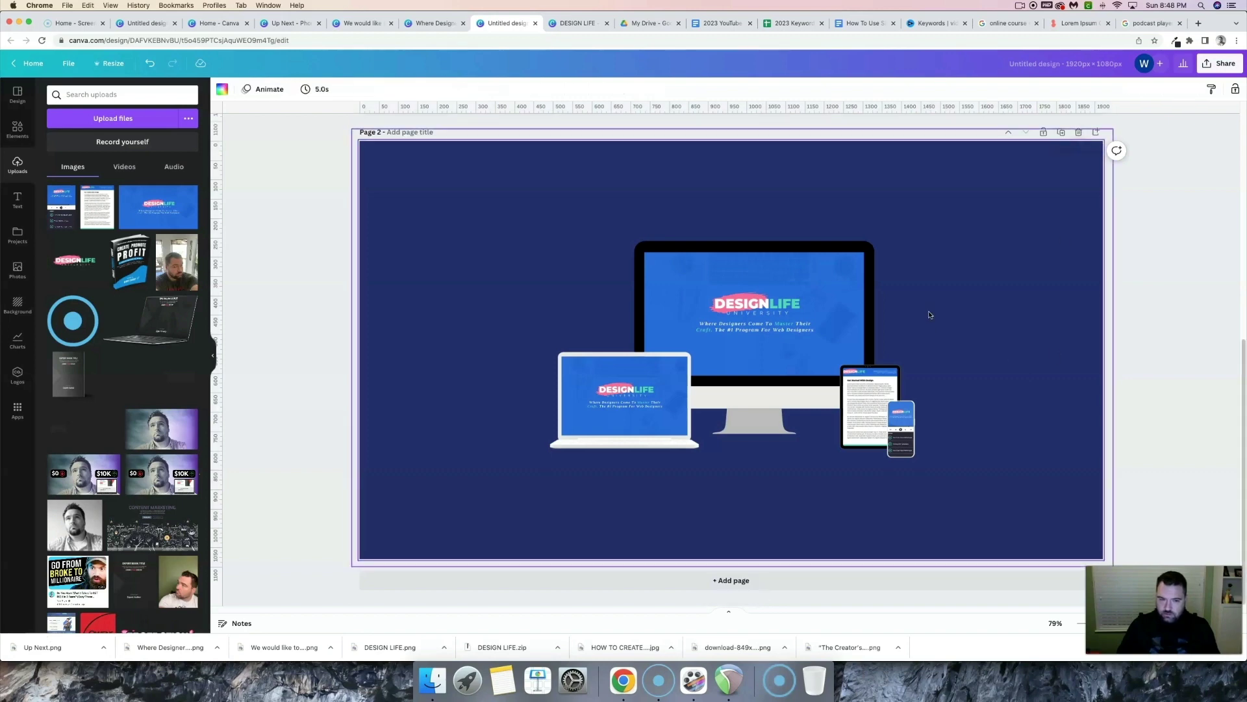
scroll(929, 315, "up", 5)
scroll(929, 315, "down", 5)
scroll(929, 315, "up", 5)
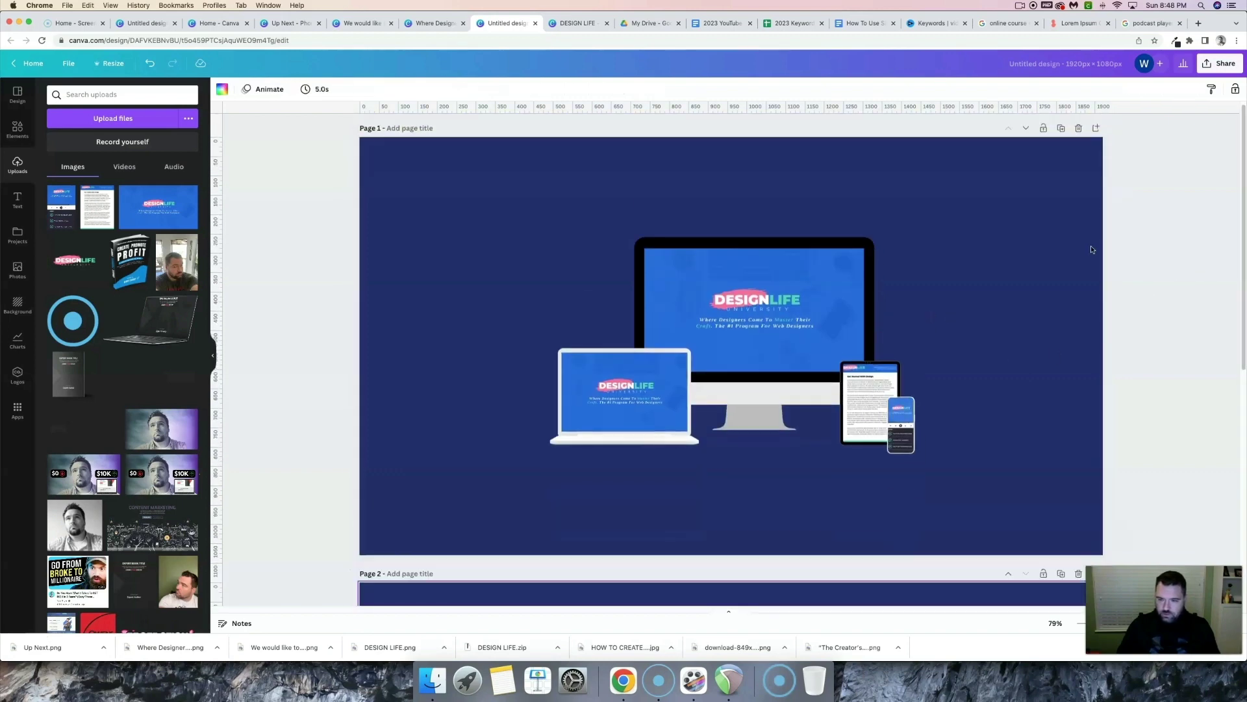
scroll(1122, 360, "down", 5)
left_click(967, 359)
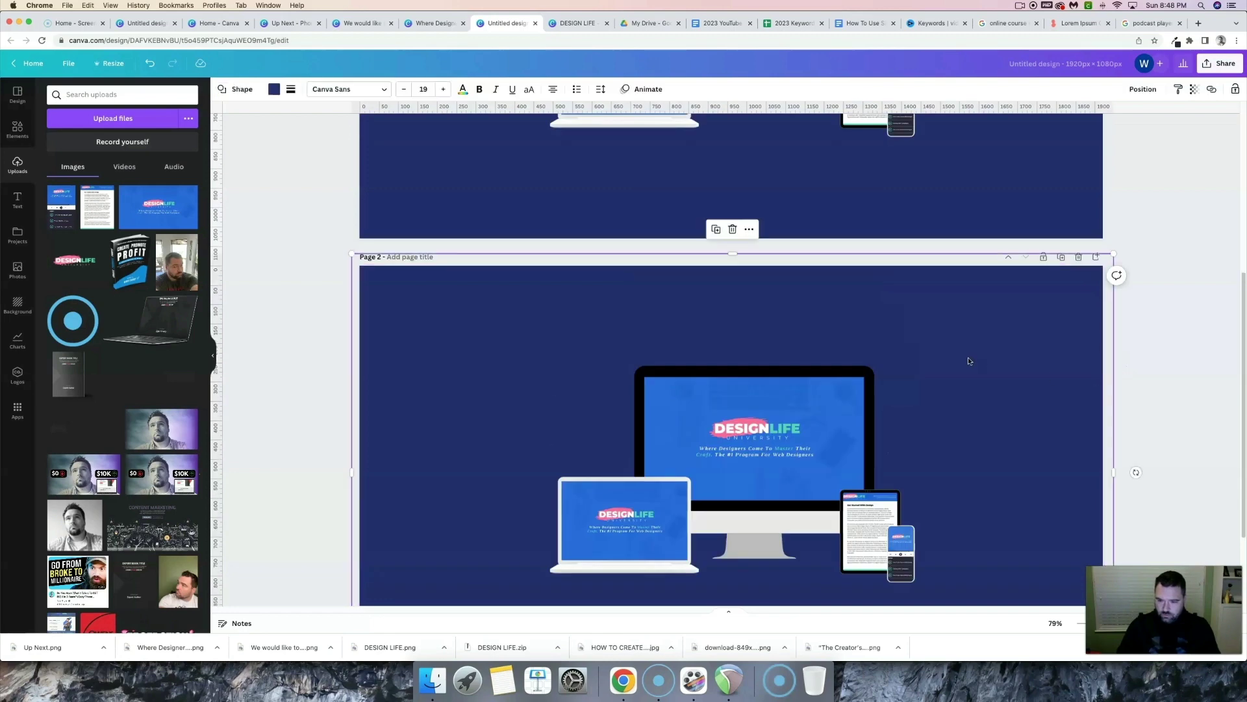
key("Delete")
scroll(1089, 379, "down", 3)
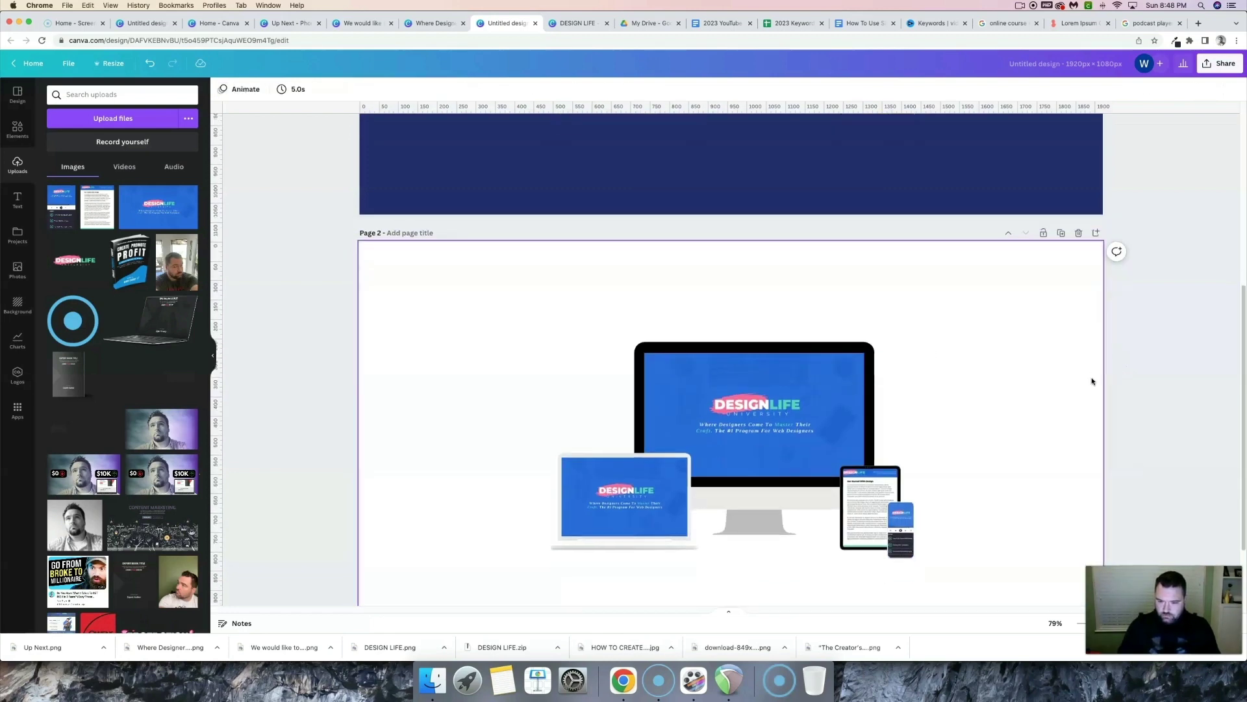
scroll(1051, 325, "down", 1)
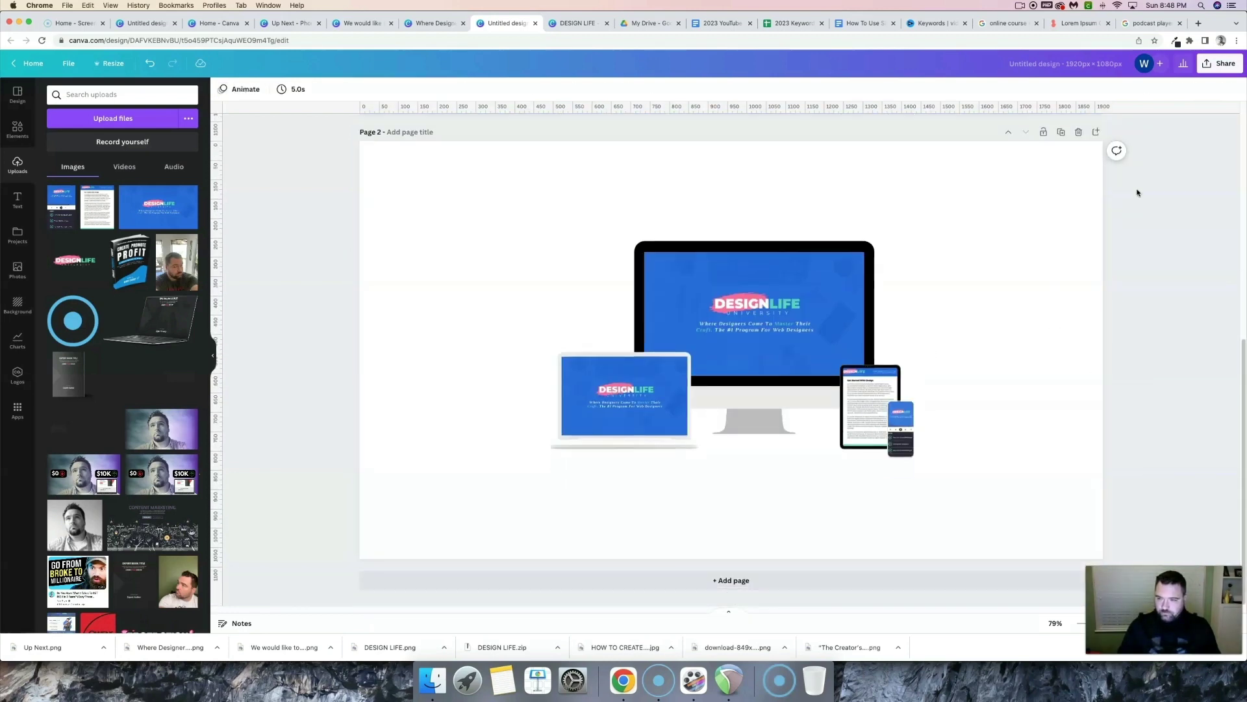
Download only page 2 as a PNG with a transparent background.
left_click(1221, 68)
left_click(1127, 298)
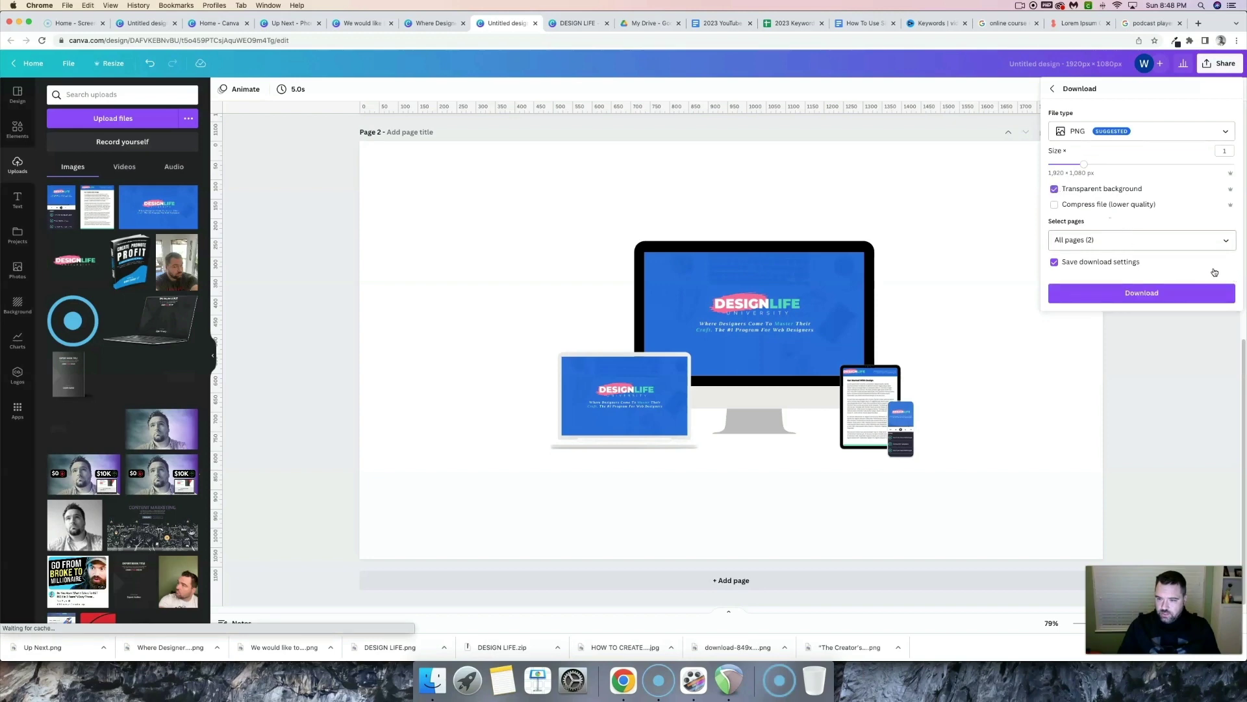
left_click(1225, 326)
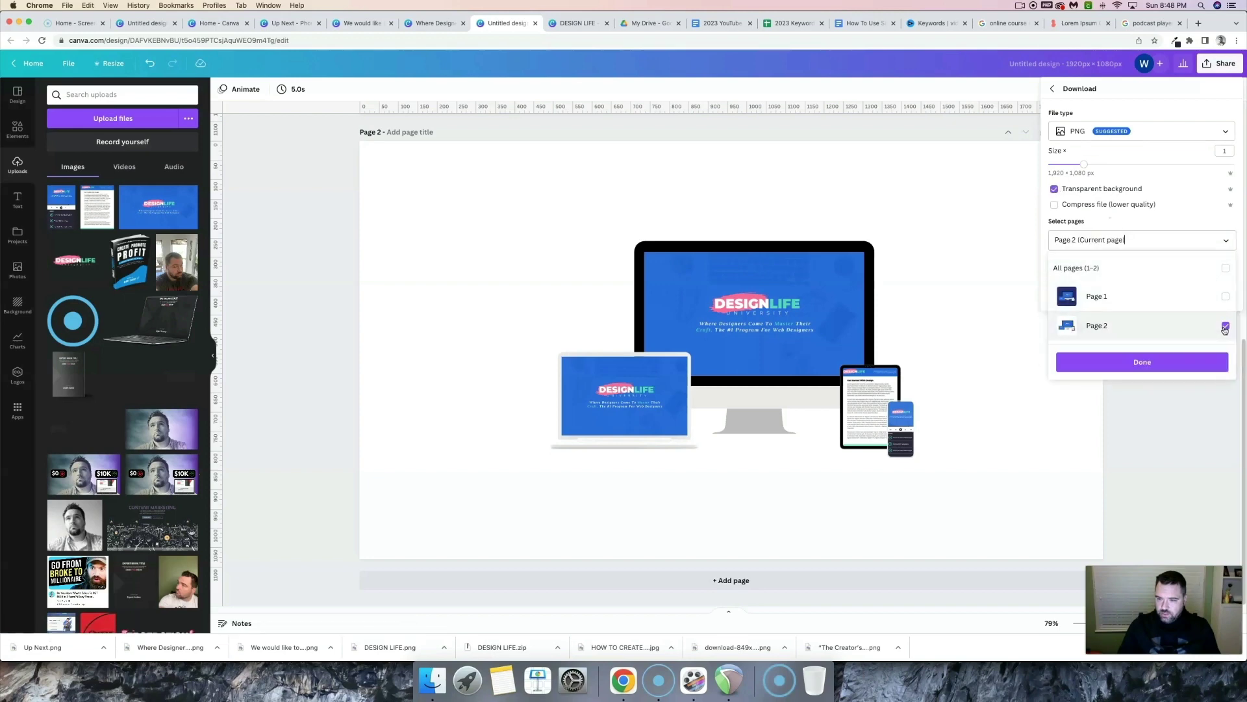
left_click(1138, 365)
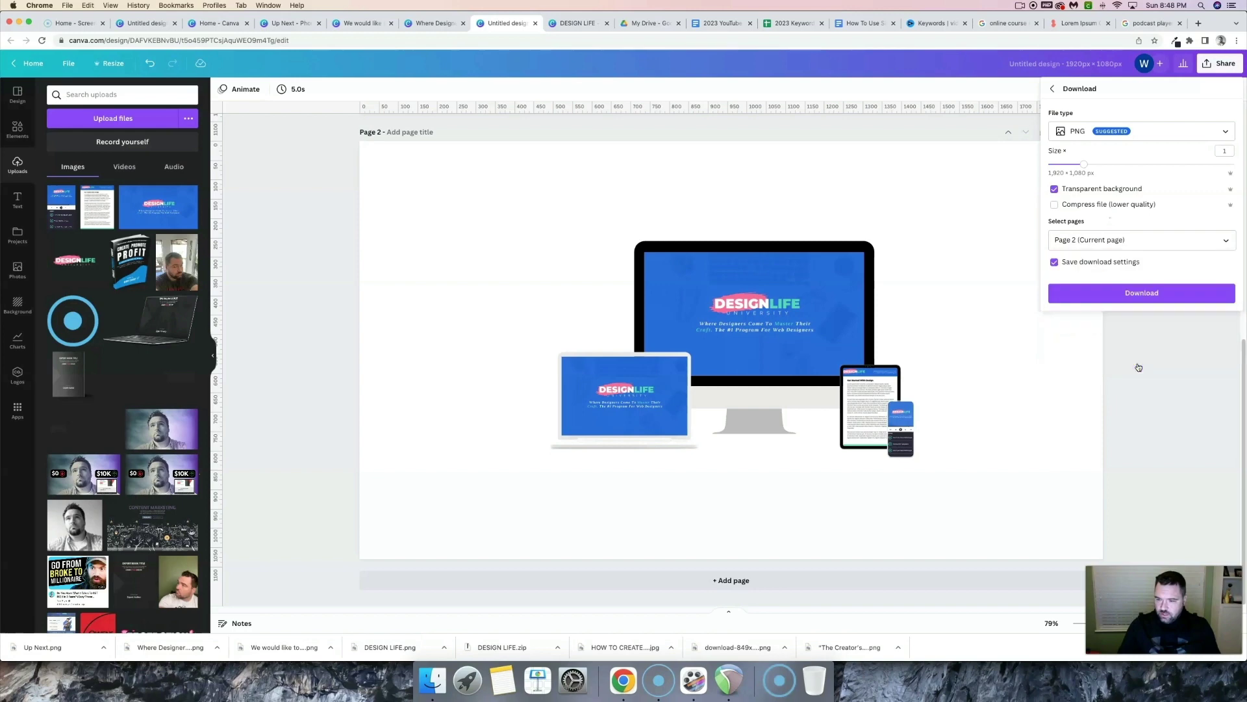
left_click(1143, 299)
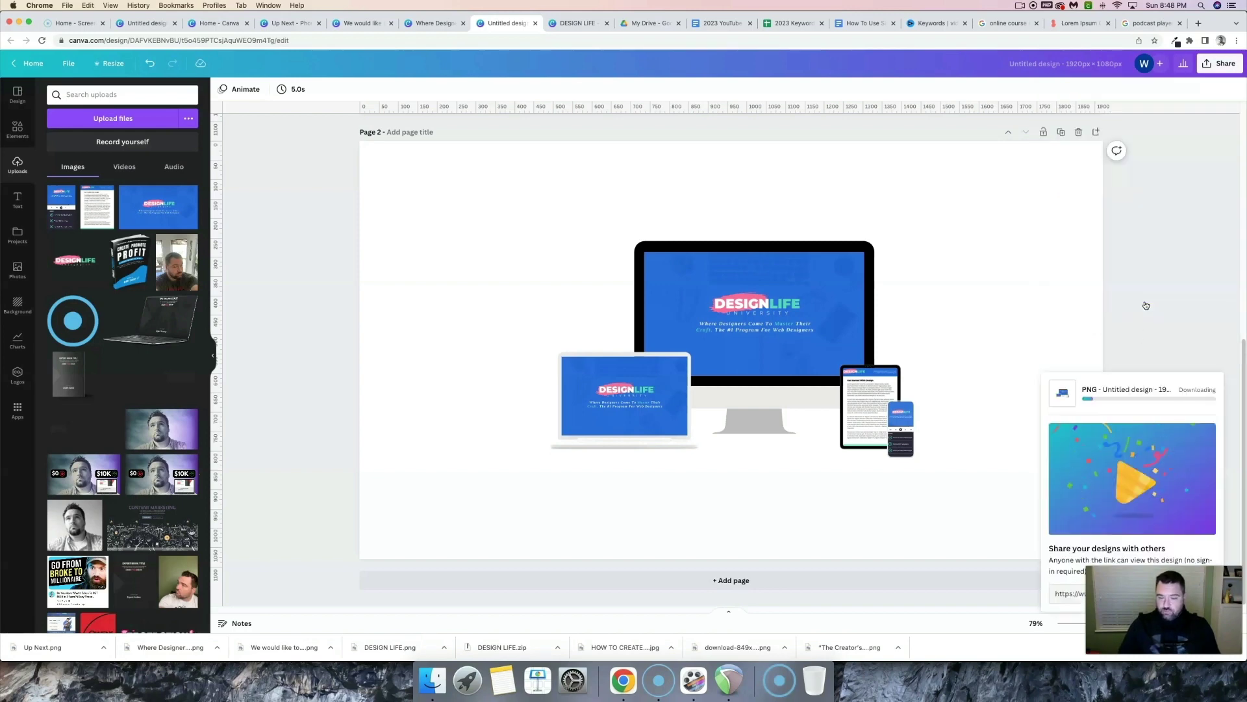